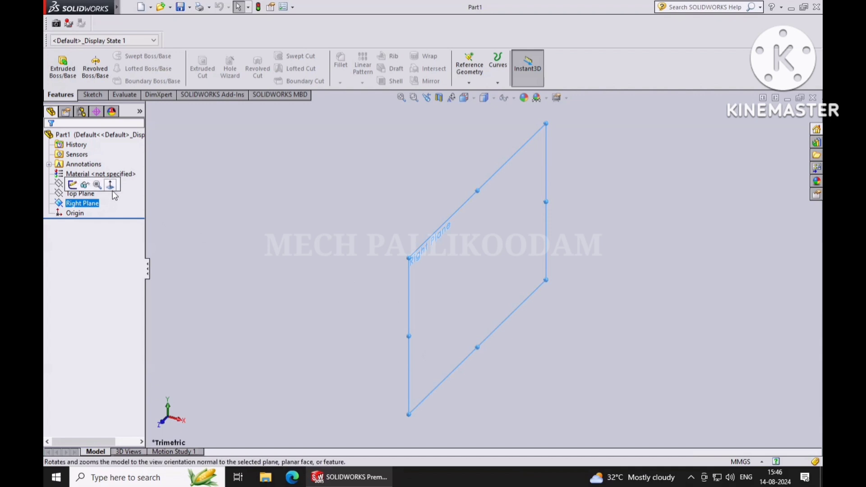
- Start a sketch on the Right Plane, viewed face-on, and draw a horizontal centerline about 75 mm long from the origin
{"action": "left_click", "coordinate": [110, 184]}
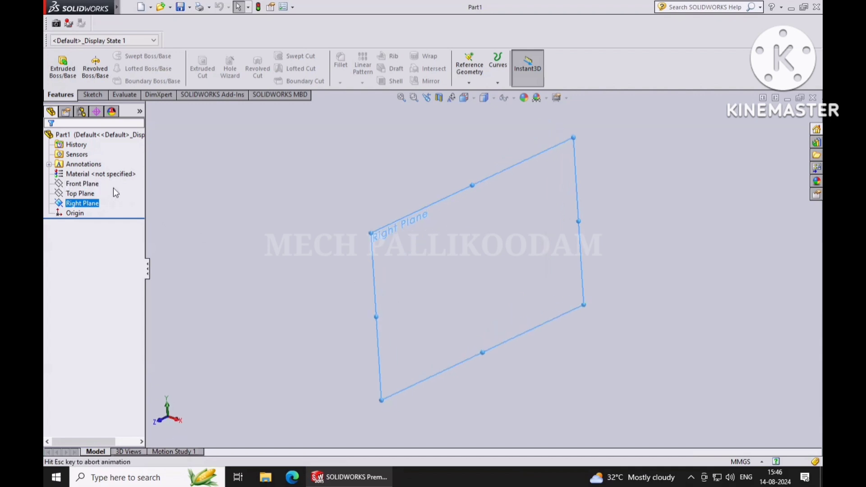
{"action": "left_click", "coordinate": [104, 95]}
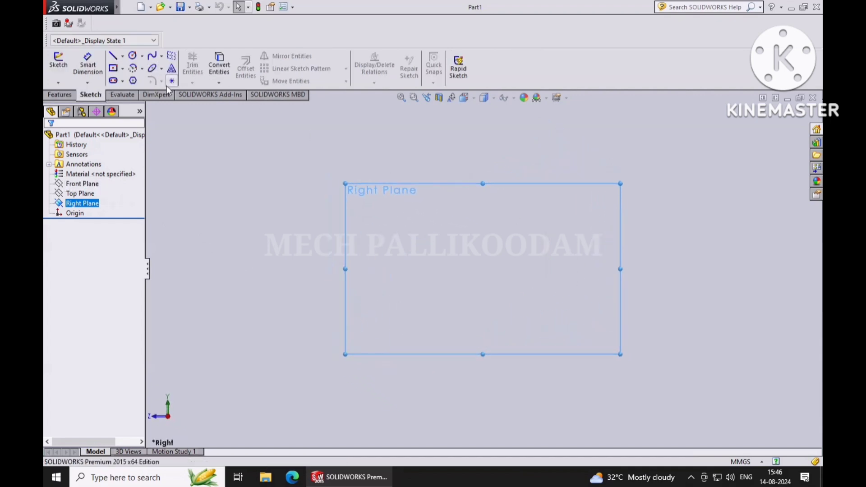
{"action": "left_click", "coordinate": [122, 56]}
{"action": "left_click", "coordinate": [135, 79]}
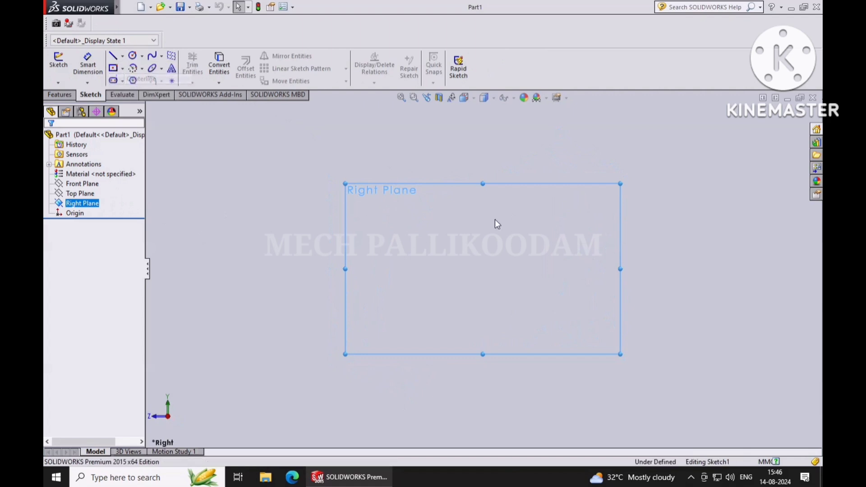
{"action": "left_click", "coordinate": [483, 269]}
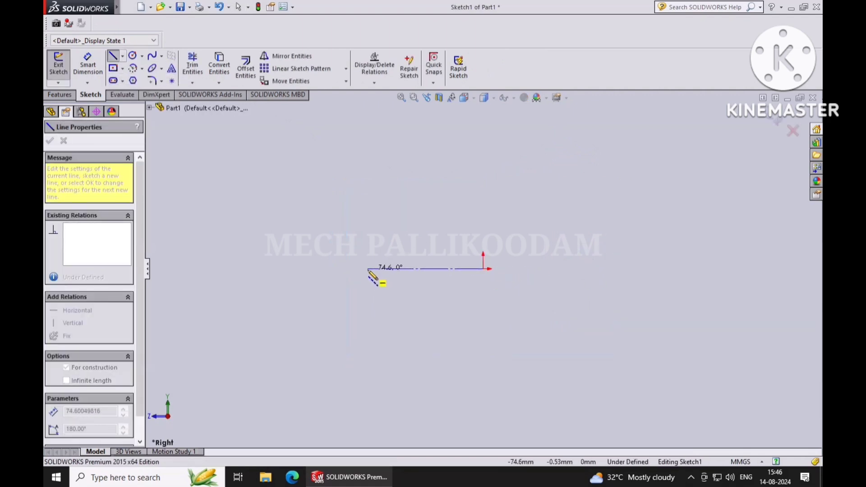
{"action": "left_click", "coordinate": [368, 269]}
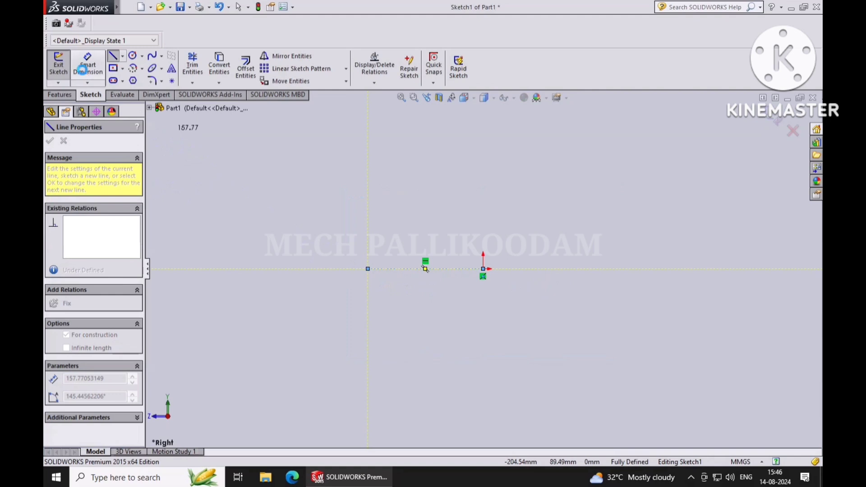
- Dimension the horizontal centerline's length as 85 mm
{"action": "left_click", "coordinate": [82, 69]}
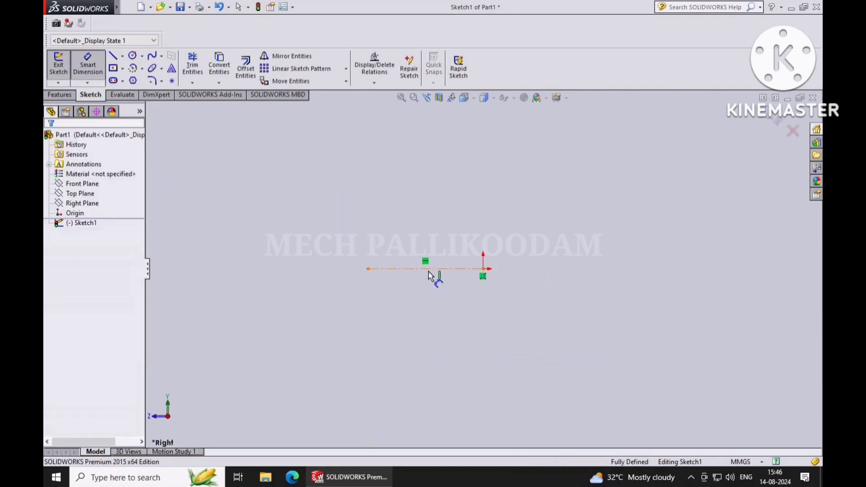
{"action": "left_click", "coordinate": [431, 270]}
{"action": "left_click", "coordinate": [426, 327]}
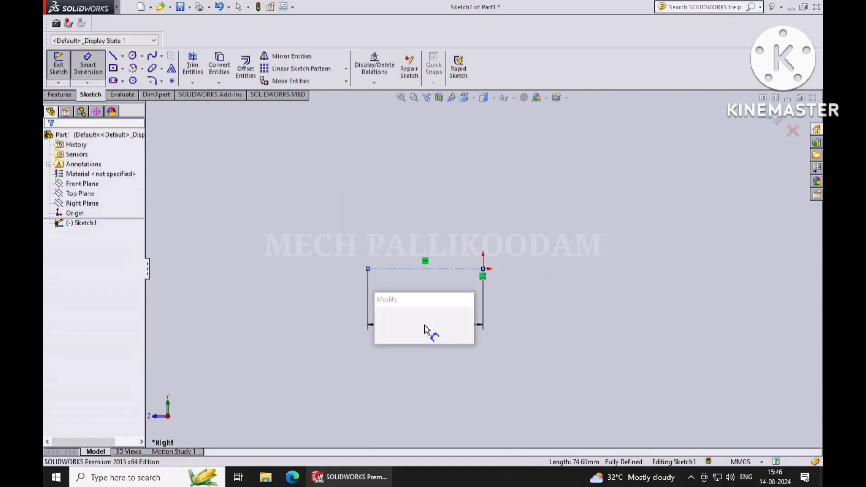
{"action": "type", "text": "85"}
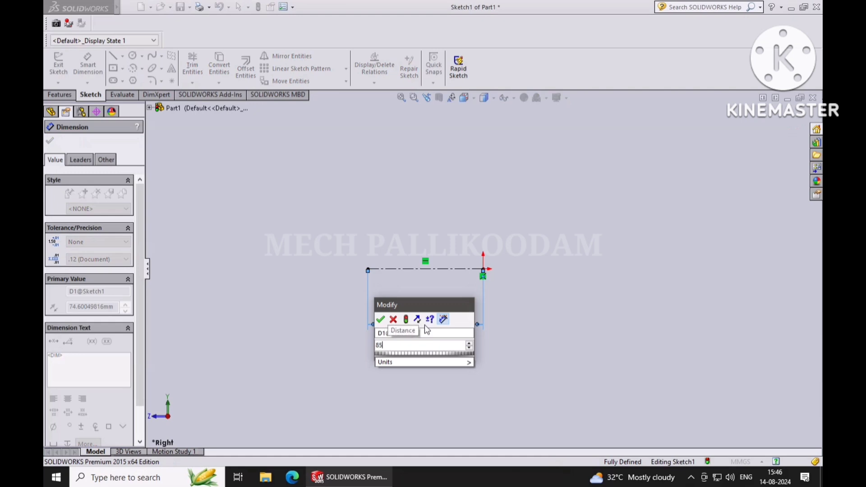
{"action": "key", "text": "Return"}
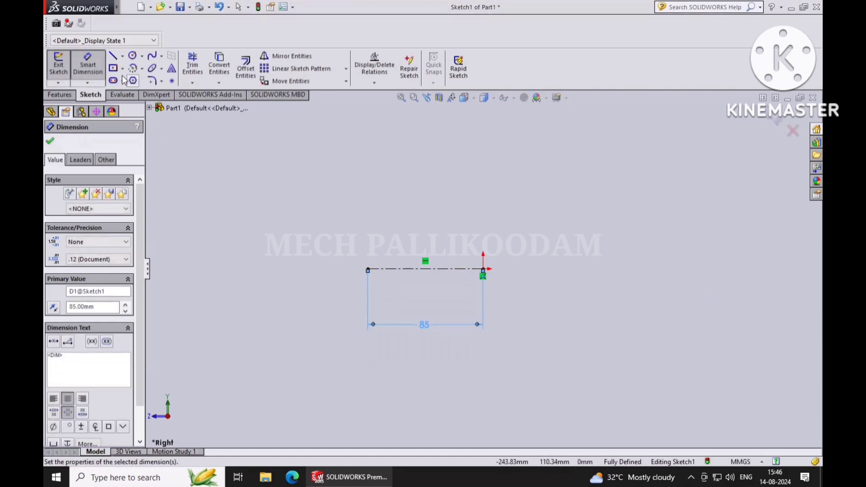
- Sketch an 85 mm horizontal line above the centerline, continuing up from its origin-side end with a 6.8 mm inward step, a tall vertical and a top edge
{"action": "left_click", "coordinate": [114, 58]}
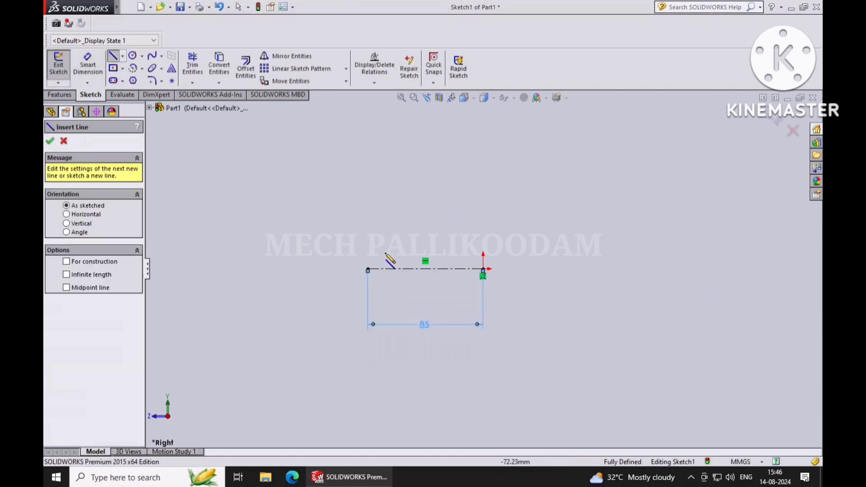
{"action": "left_click", "coordinate": [368, 247]}
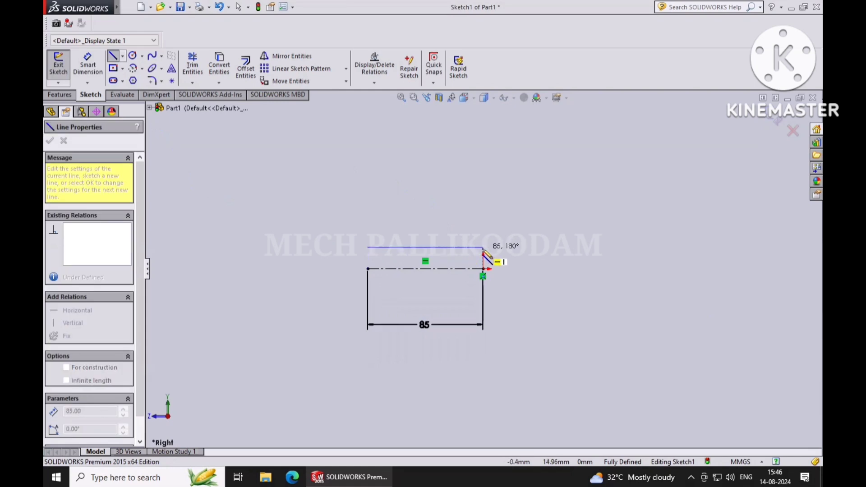
{"action": "left_click", "coordinate": [483, 248]}
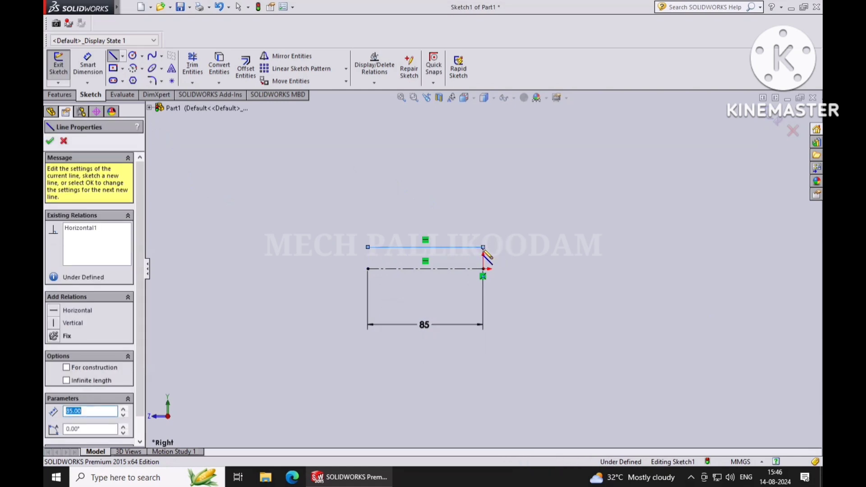
{"action": "left_click", "coordinate": [483, 211]}
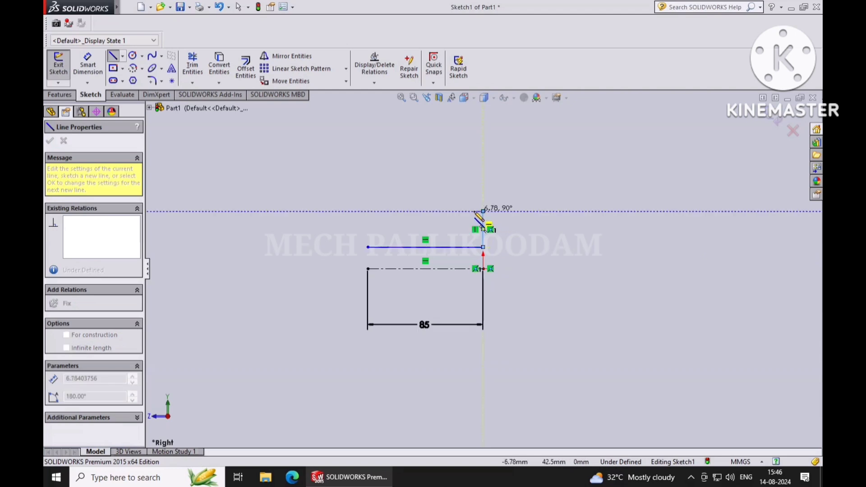
{"action": "left_click", "coordinate": [475, 211]}
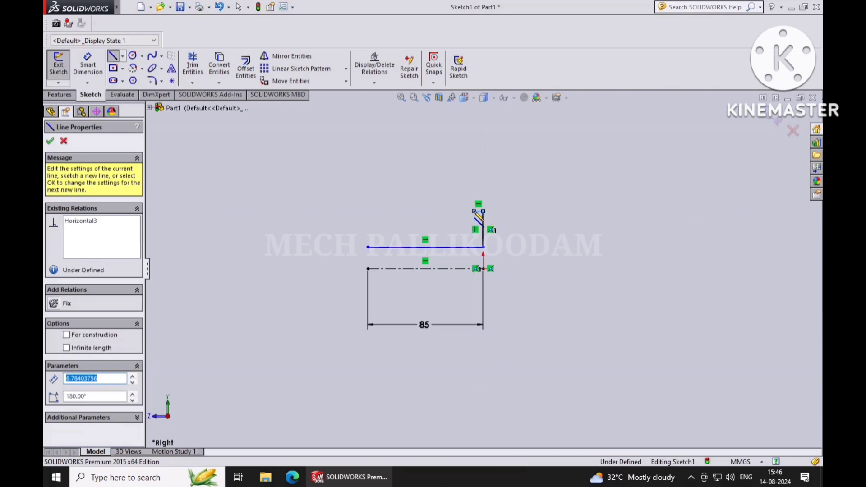
{"action": "left_click", "coordinate": [474, 144]}
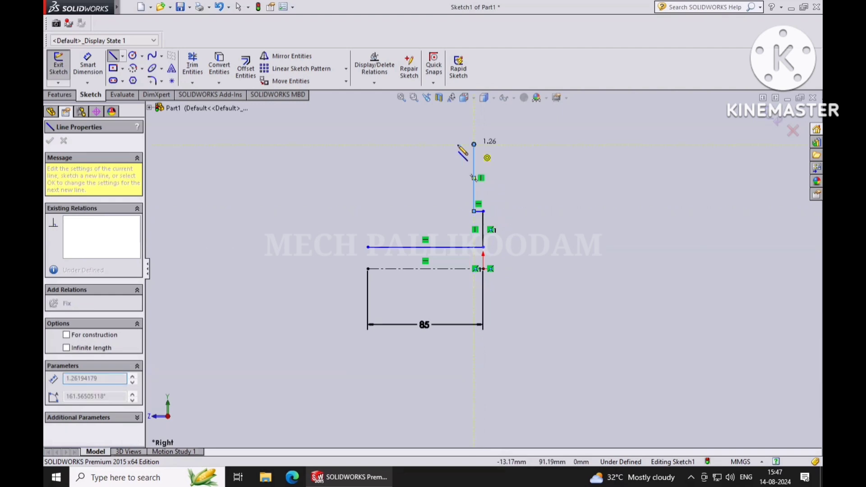
{"action": "left_click", "coordinate": [431, 145]}
- Close the profile with a short drop, a 19 mm return, a 35 mm drop, a 66 mm horizontal and a 33 mm closing vertical
{"action": "left_click", "coordinate": [432, 155]}
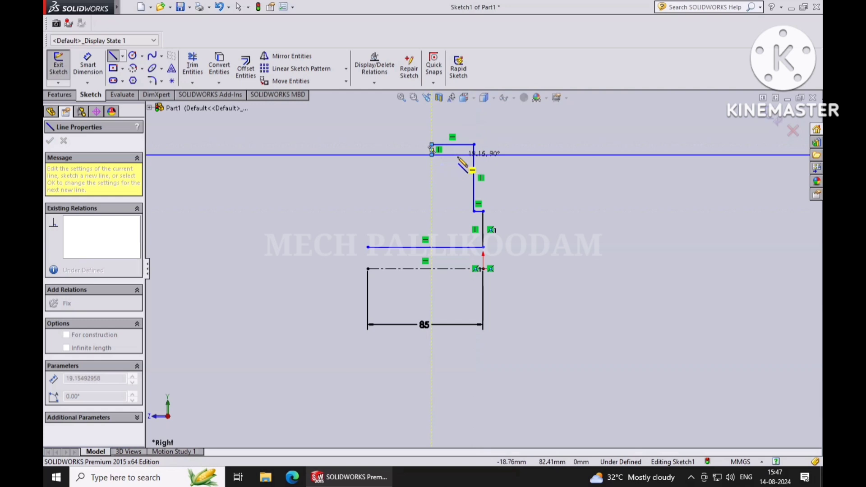
{"action": "left_click", "coordinate": [457, 155]}
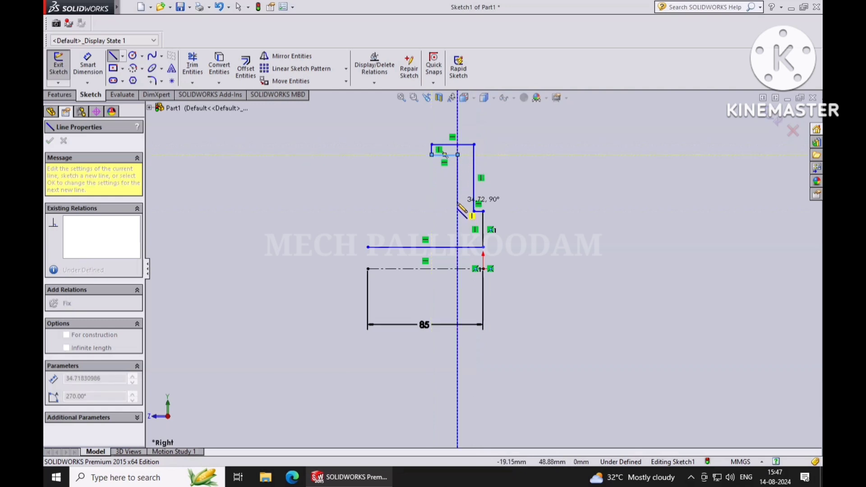
{"action": "left_click", "coordinate": [457, 201]}
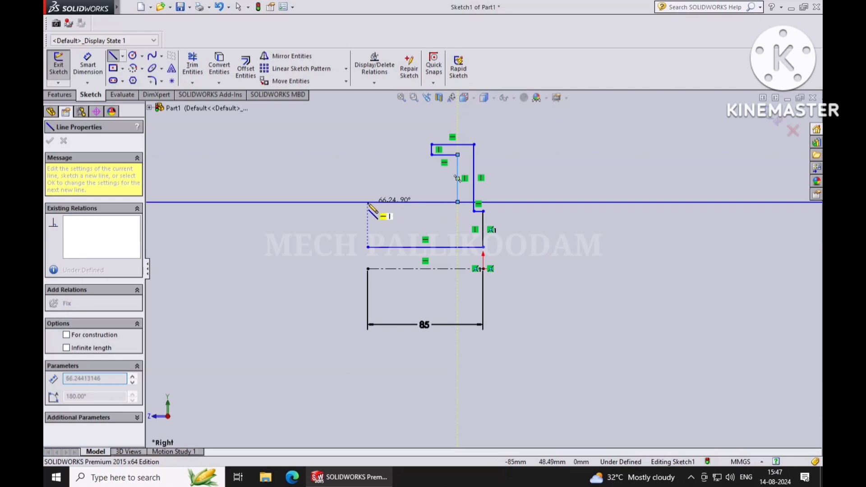
{"action": "left_click", "coordinate": [367, 202]}
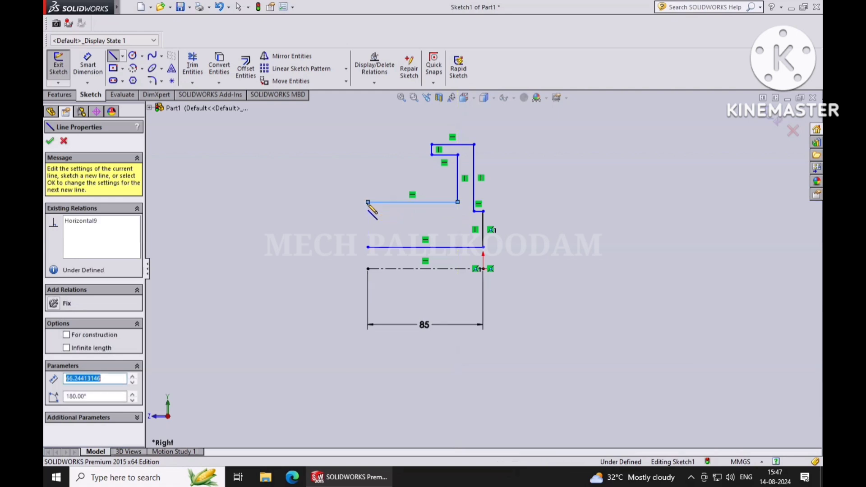
{"action": "left_click", "coordinate": [368, 248]}
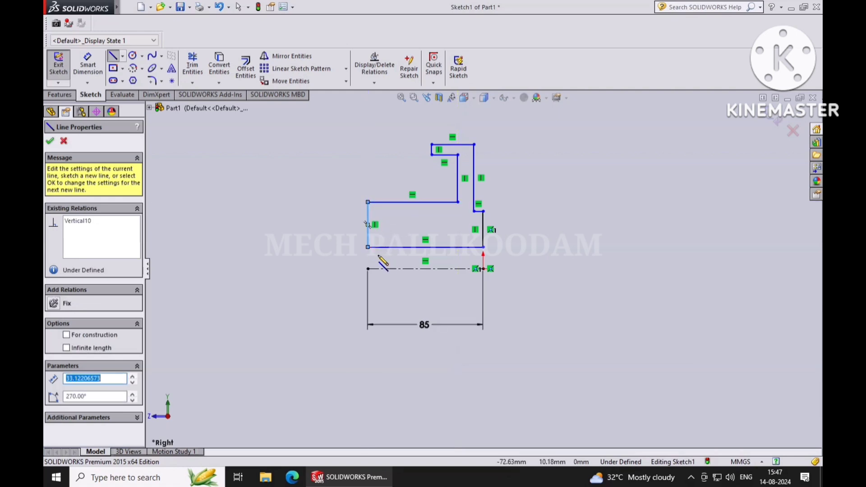
{"action": "left_click", "coordinate": [51, 141]}
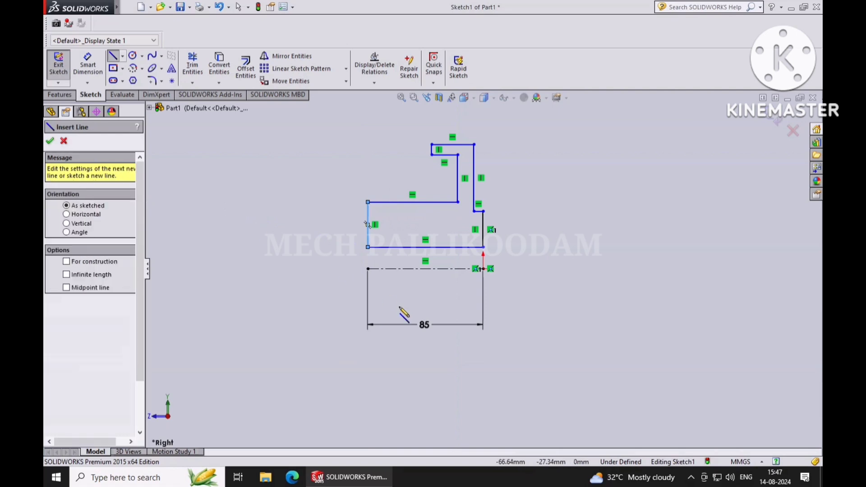
{"action": "left_click", "coordinate": [49, 142]}
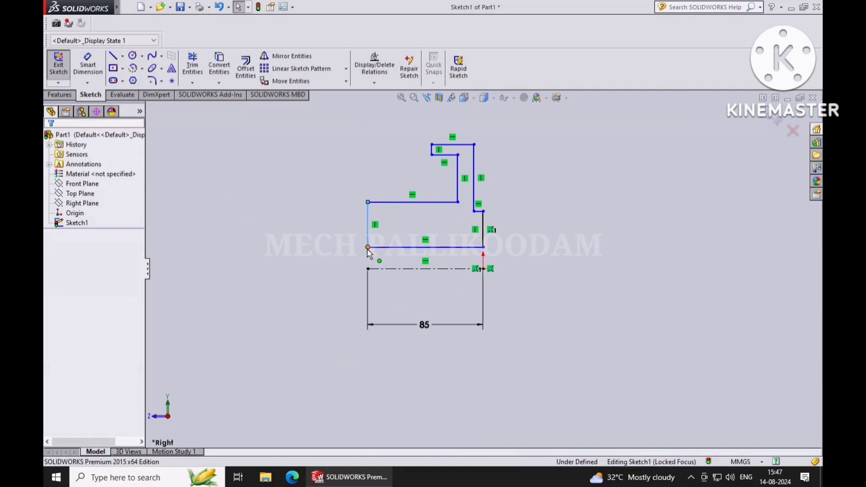
- Add vertical relations aligning both lower corners of the profile with the corresponding centerline endpoints
{"action": "left_click", "coordinate": [368, 247]}
{"action": "left_click", "coordinate": [367, 268], "text": "ctrl"}
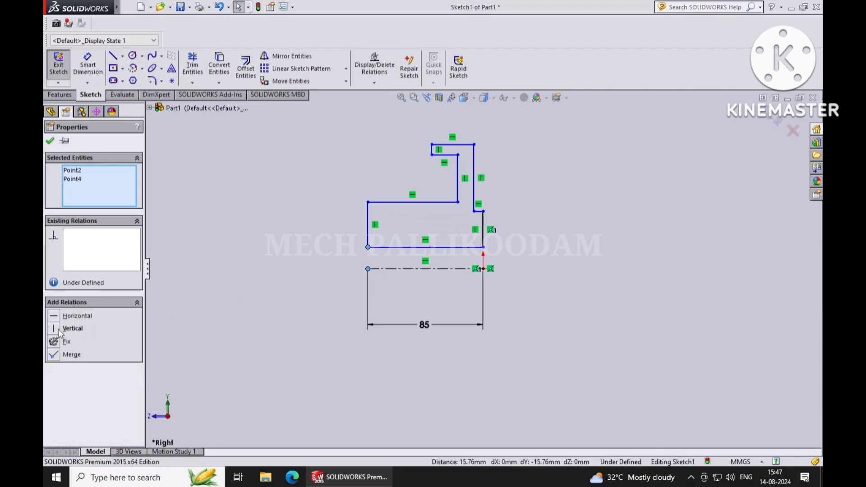
{"action": "left_click", "coordinate": [483, 269]}
{"action": "left_click", "coordinate": [483, 247], "text": "ctrl"}
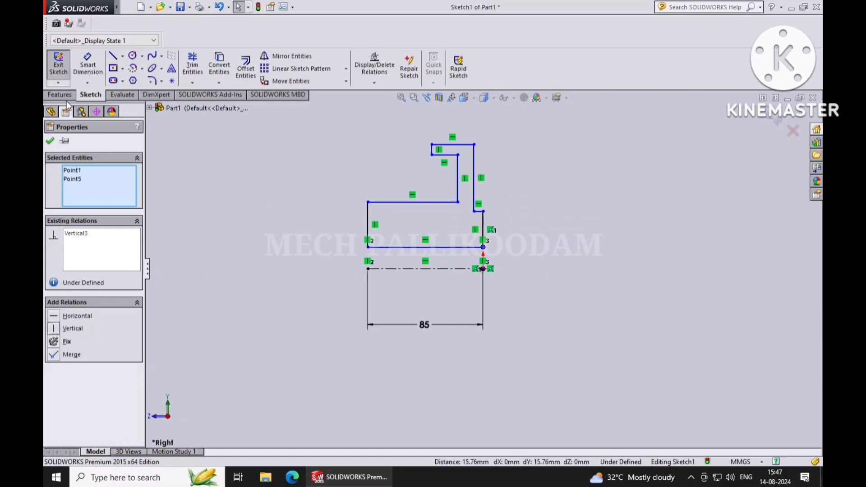
- Dimension the distance from the centerline to the profile's lowest horizontal line as 25 mm
{"action": "left_click", "coordinate": [88, 66]}
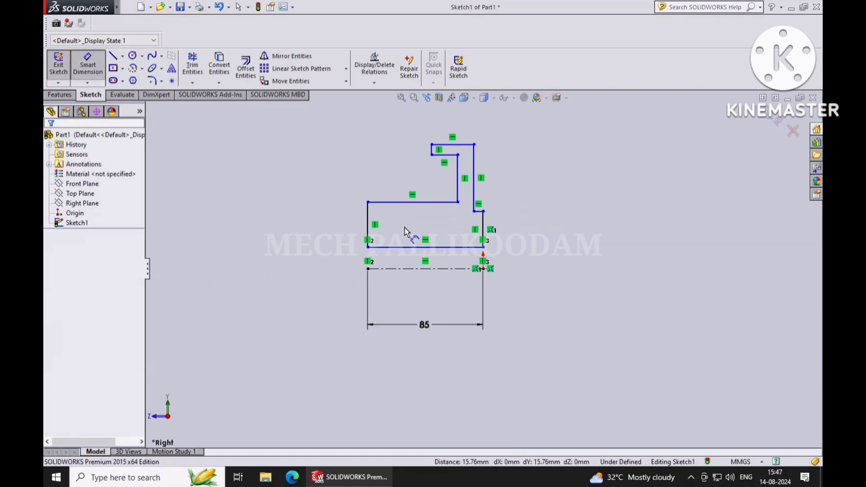
{"action": "left_click", "coordinate": [444, 271]}
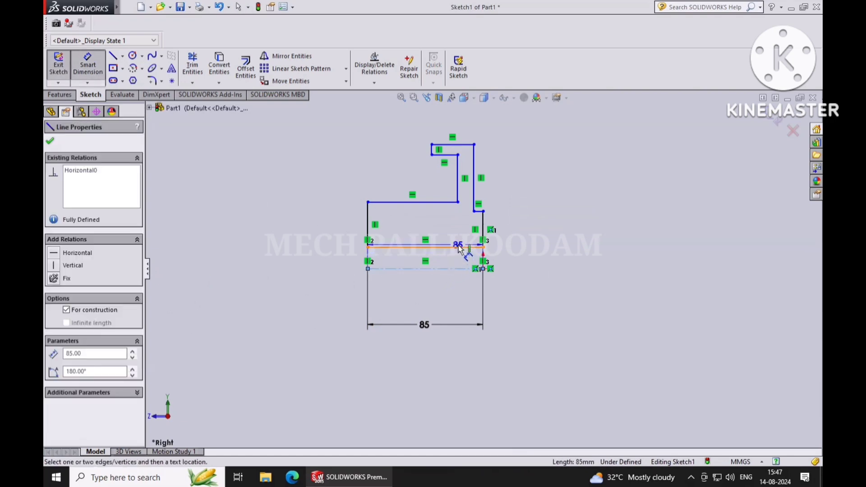
{"action": "left_click", "coordinate": [458, 247]}
{"action": "left_click", "coordinate": [514, 265]}
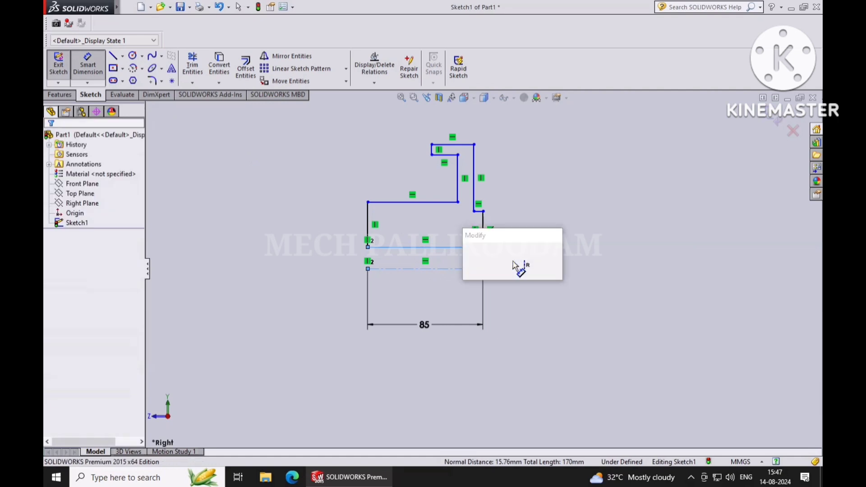
{"action": "type", "text": "25"}
{"action": "key", "text": "Return"}
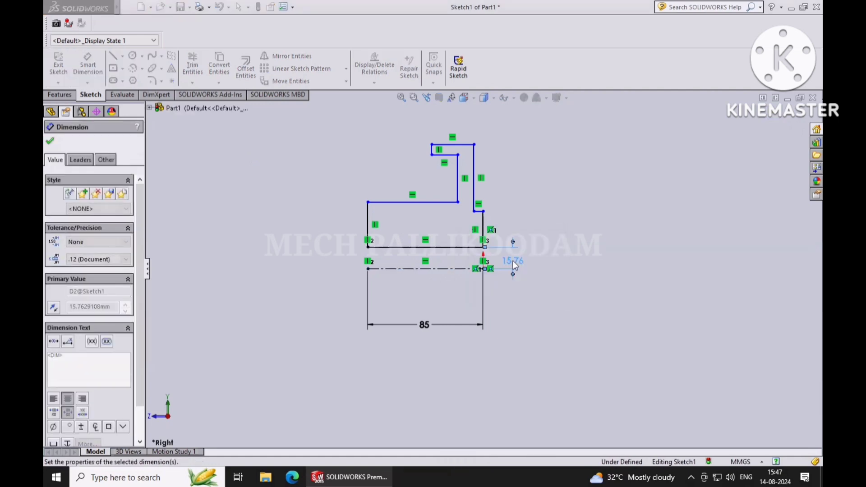
- Dimension the distance from the centerline to the short horizontal step above the origin as 37.5 mm
{"action": "scroll", "coordinate": [486, 223], "scroll_direction": "down", "scroll_amount": 3}
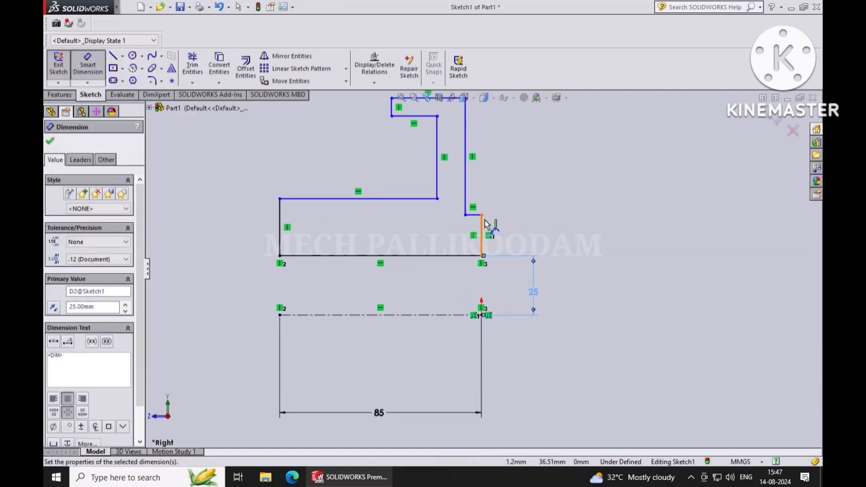
{"action": "left_click", "coordinate": [457, 316]}
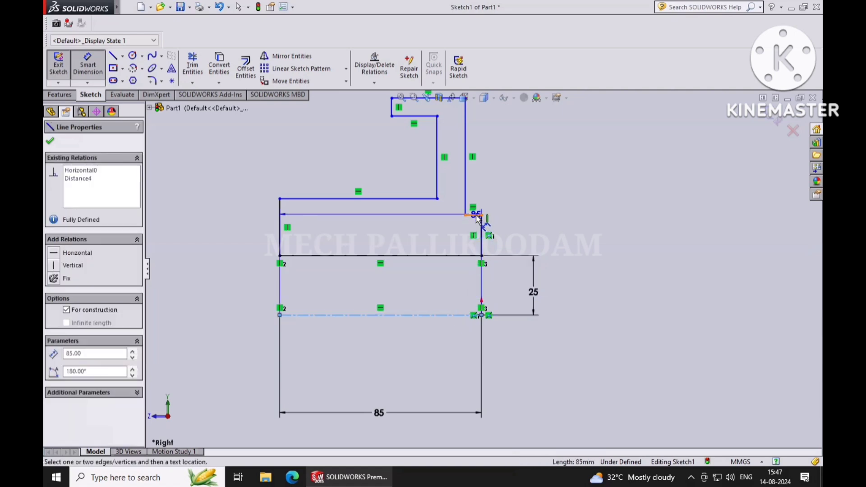
{"action": "left_click", "coordinate": [480, 229]}
{"action": "left_click", "coordinate": [580, 247]}
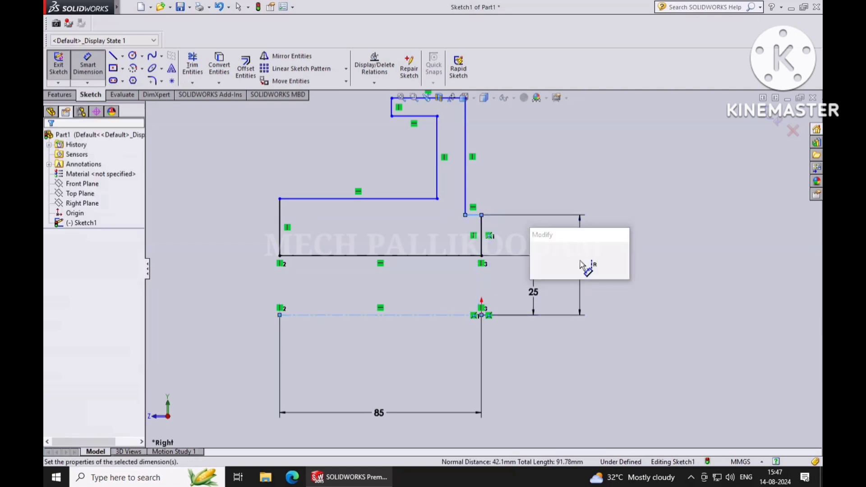
{"action": "type", "text": "37.5"}
{"action": "key", "text": "Return"}
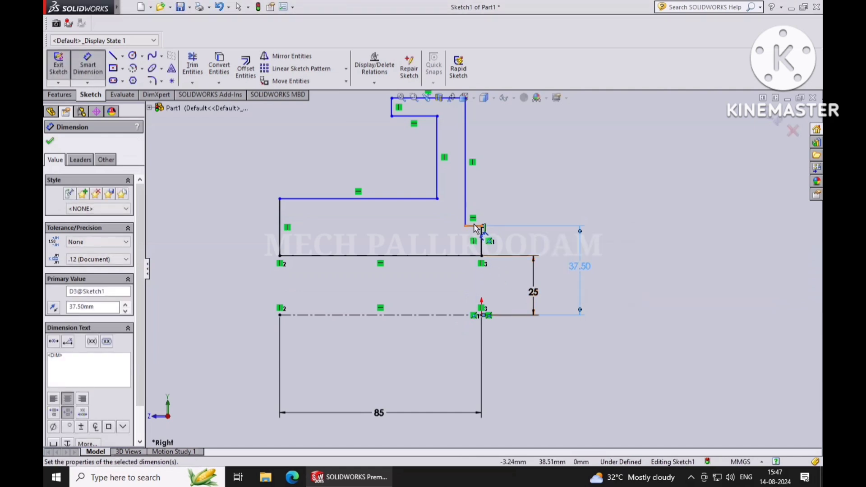
- Dimension the length of the short horizontal step above the origin as 5 mm
{"action": "left_click", "coordinate": [476, 226]}
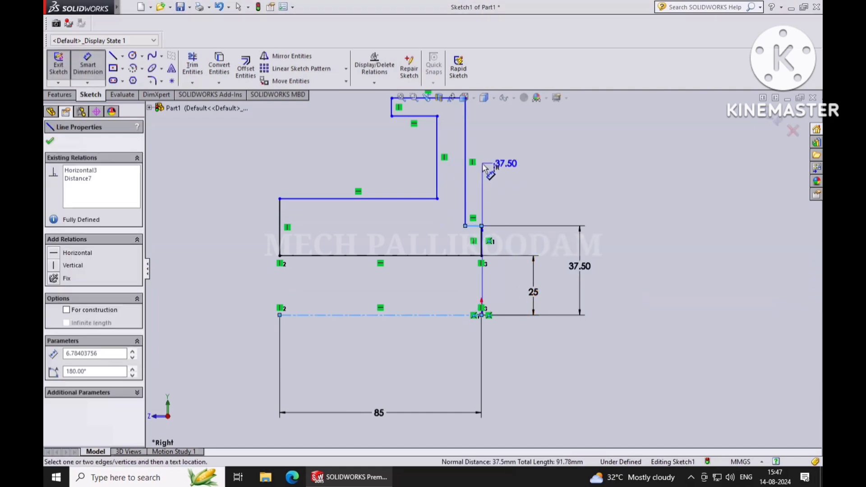
{"action": "key", "text": "Escape"}
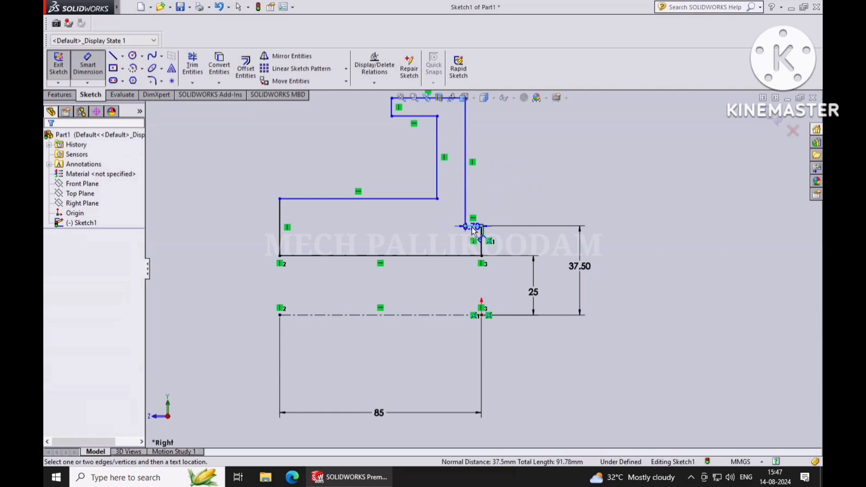
{"action": "left_click", "coordinate": [510, 192]}
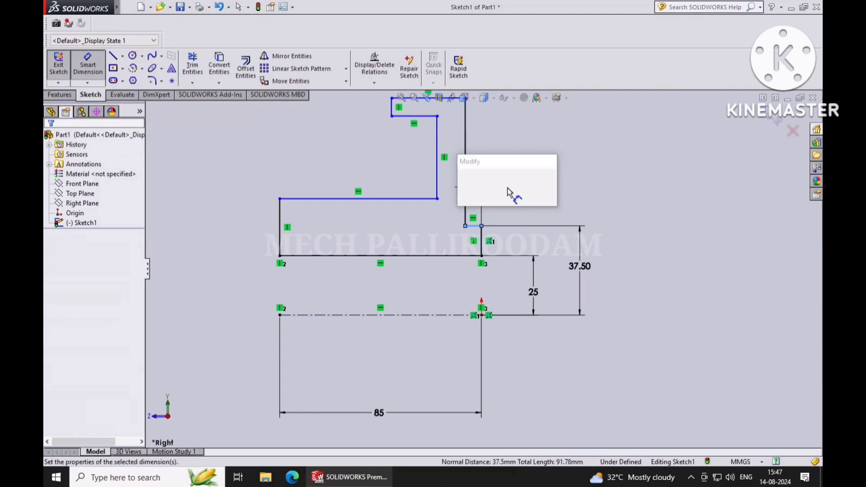
{"action": "key", "text": "Return"}
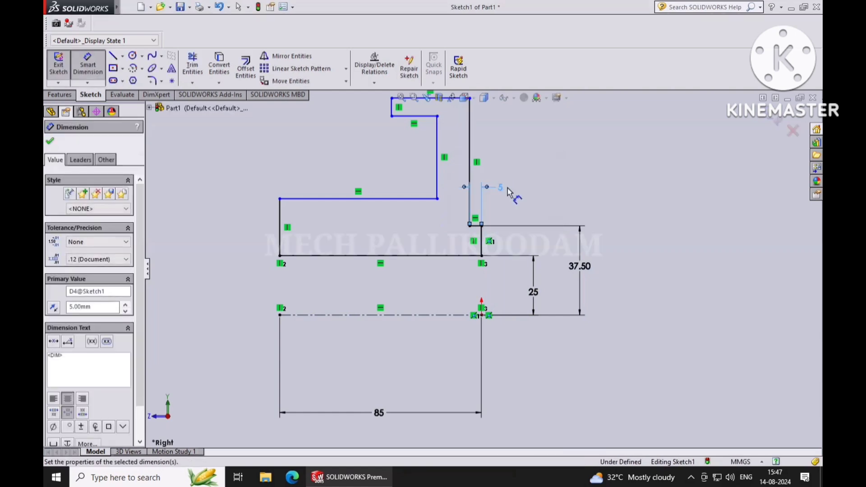
- Dimension the height from the centerline to the profile's topmost horizontal line as 108 mm
{"action": "scroll", "coordinate": [508, 195], "scroll_direction": "down", "scroll_amount": 3}
{"action": "scroll", "coordinate": [505, 196], "scroll_direction": "up", "scroll_amount": 5}
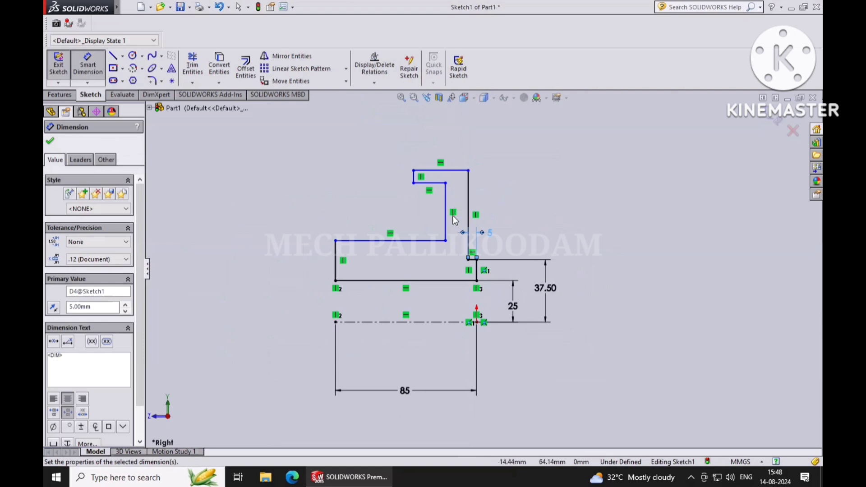
{"action": "left_click", "coordinate": [451, 323]}
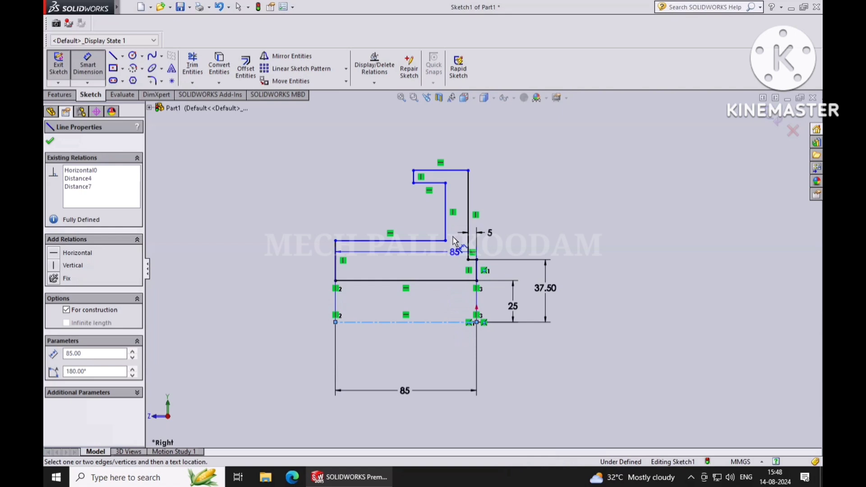
{"action": "left_click", "coordinate": [451, 171]}
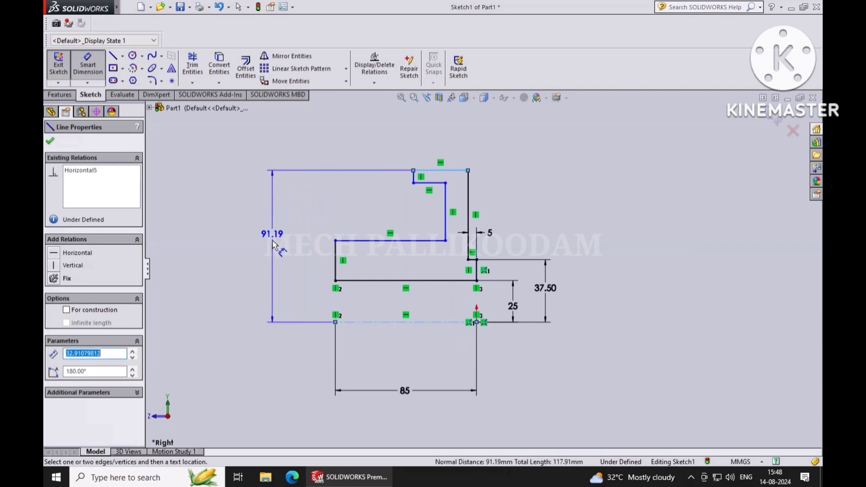
{"action": "left_click", "coordinate": [273, 246]}
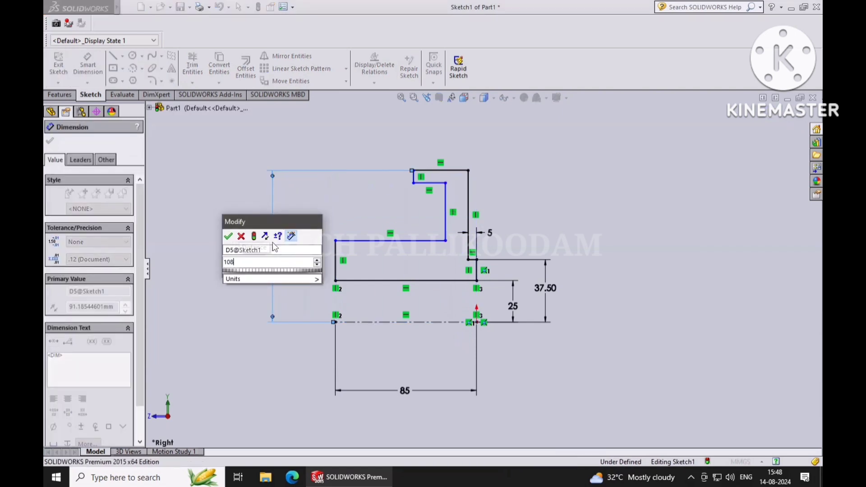
{"action": "key", "text": "Return"}
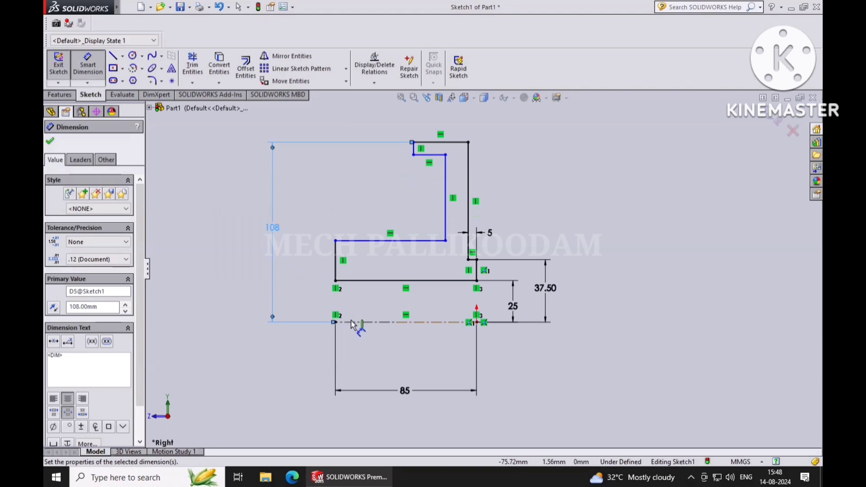
- Dimension the height from the centerline to the long upper horizontal line of the hub as 50 mm
{"action": "left_click", "coordinate": [353, 323]}
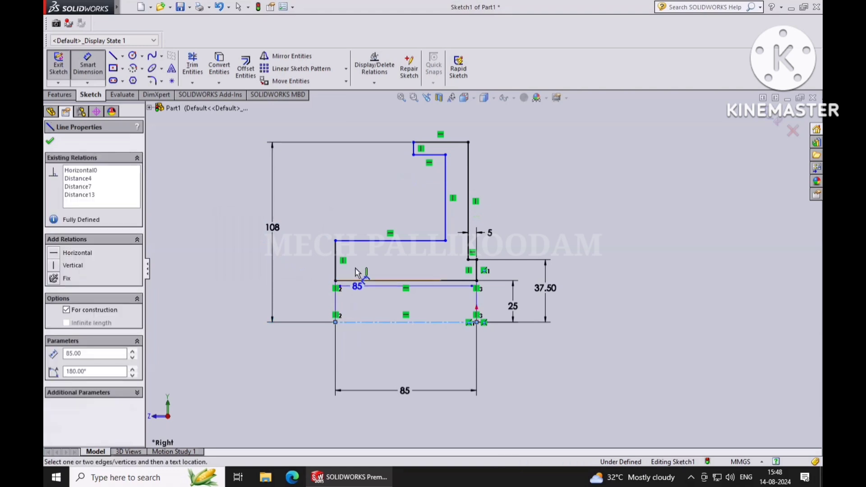
{"action": "left_click", "coordinate": [364, 242]}
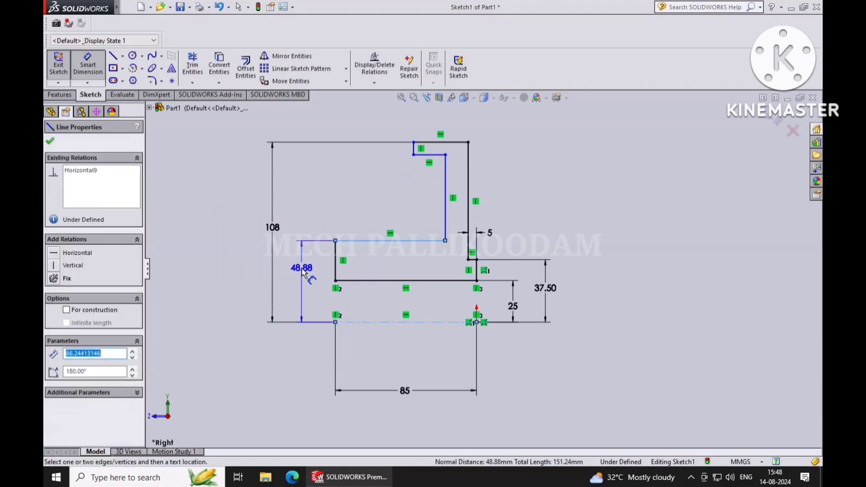
{"action": "left_click", "coordinate": [305, 273]}
{"action": "type", "text": "50"}
{"action": "key", "text": "Return"}
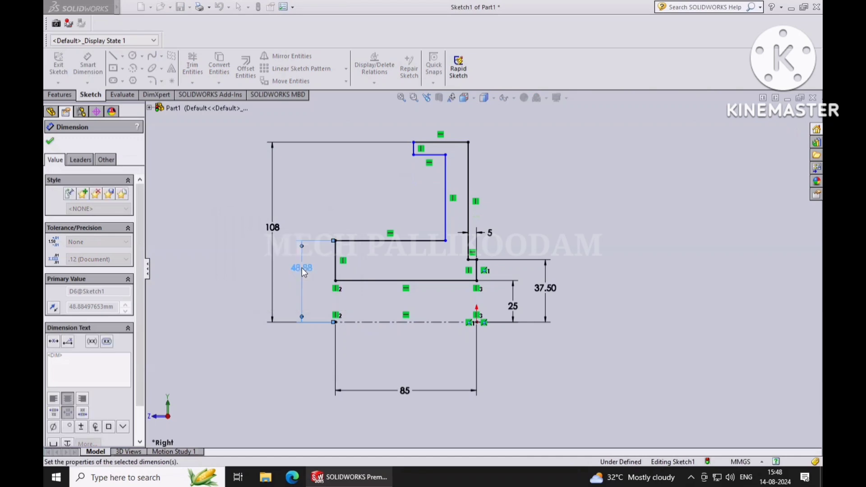
- Dimension the short vertical edge at the end of the rim lip as 8 mm
{"action": "left_click", "coordinate": [412, 153]}
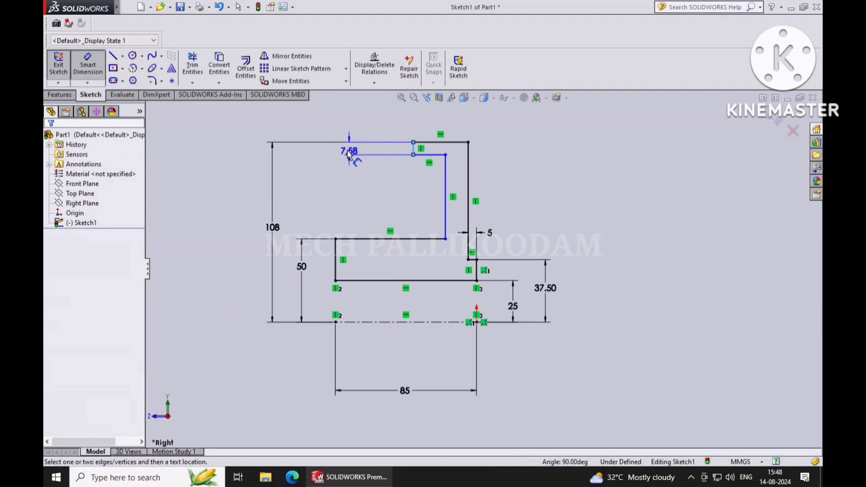
{"action": "left_click", "coordinate": [341, 153]}
{"action": "type", "text": "8"}
{"action": "key", "text": "Return"}
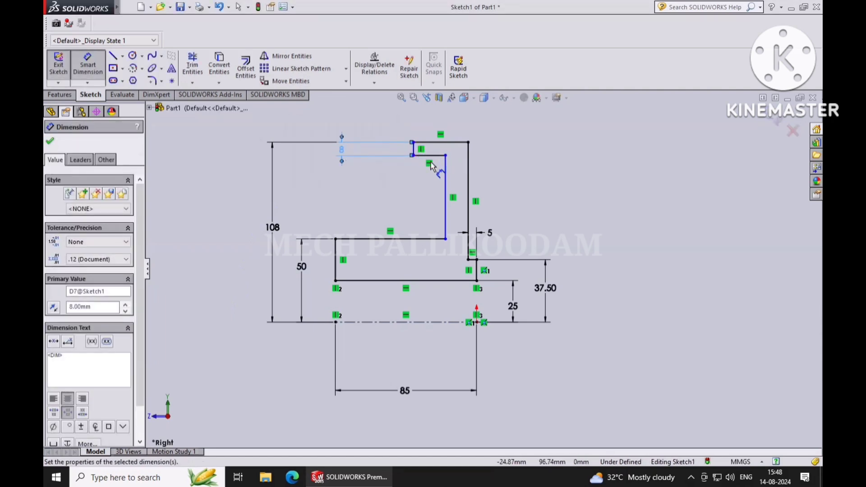
- Dimension the web thickness between the long outer vertical line and the inner corner below the rim lip as 25 mm
{"action": "left_click", "coordinate": [467, 166]}
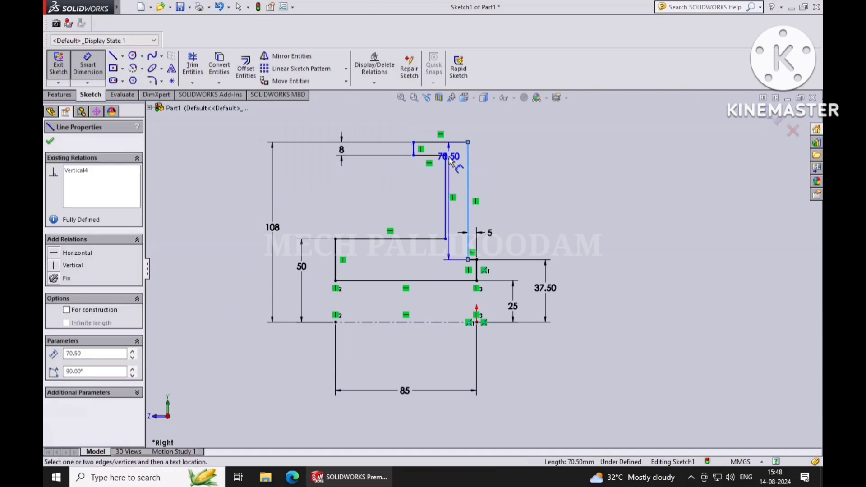
{"action": "left_click", "coordinate": [445, 156]}
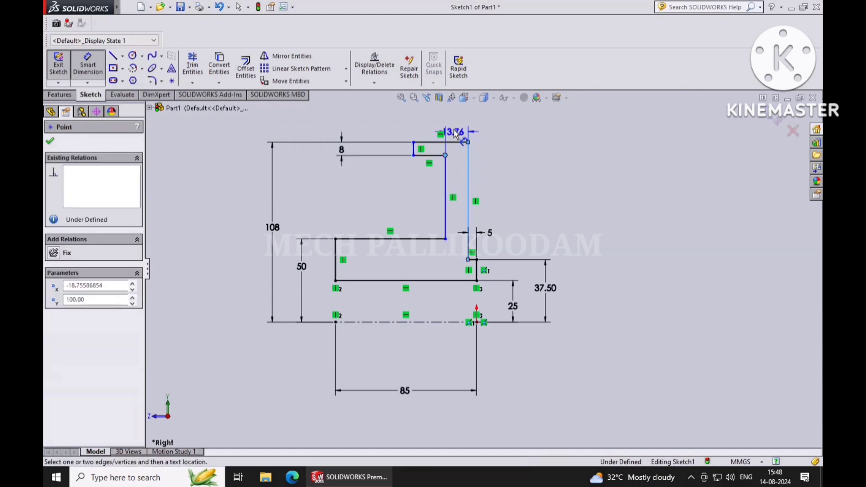
{"action": "scroll", "coordinate": [456, 129], "scroll_direction": "down", "scroll_amount": 2}
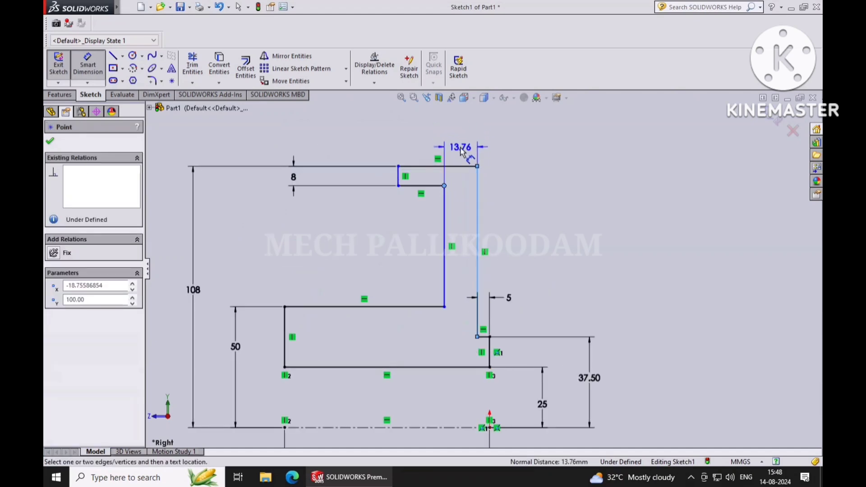
{"action": "left_click", "coordinate": [461, 152]}
{"action": "type", "text": "25"}
{"action": "key", "text": "Return"}
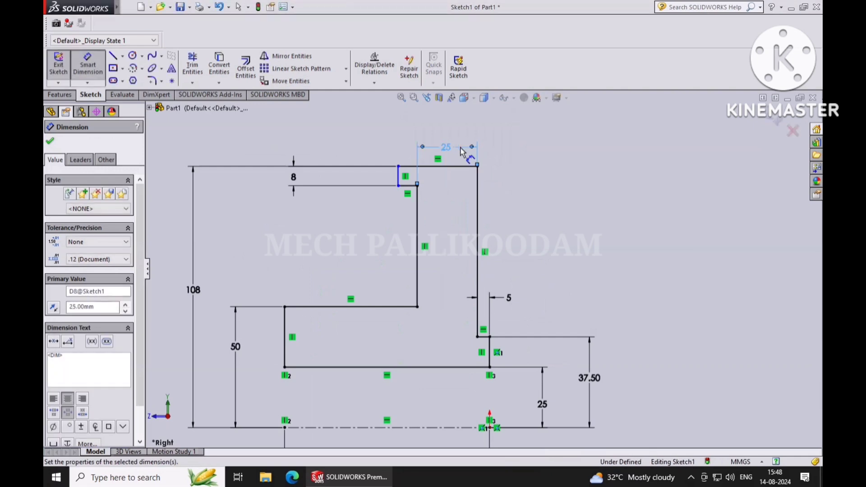
- Dimension the rim width between the lip's short vertical edge and the long outer vertical line as 45 mm, and finish dimensioning
{"action": "left_click", "coordinate": [399, 183]}
{"action": "left_click", "coordinate": [477, 186]}
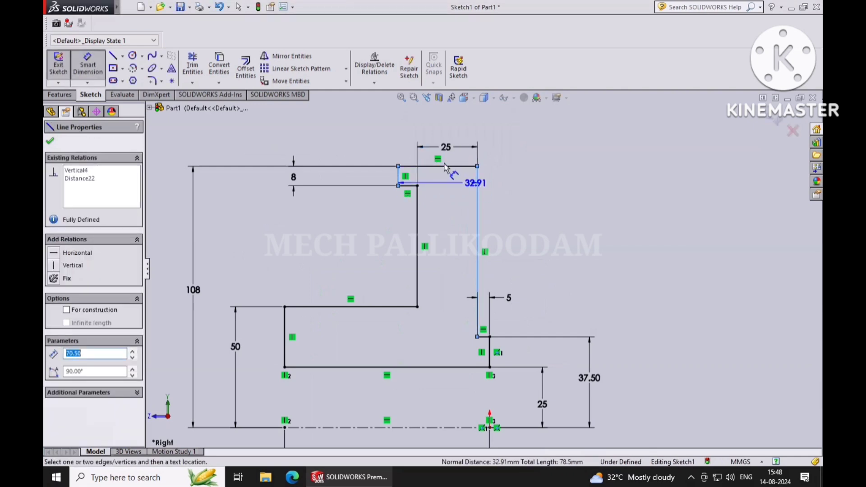
{"action": "left_click", "coordinate": [430, 130]}
{"action": "type", "text": "4"}
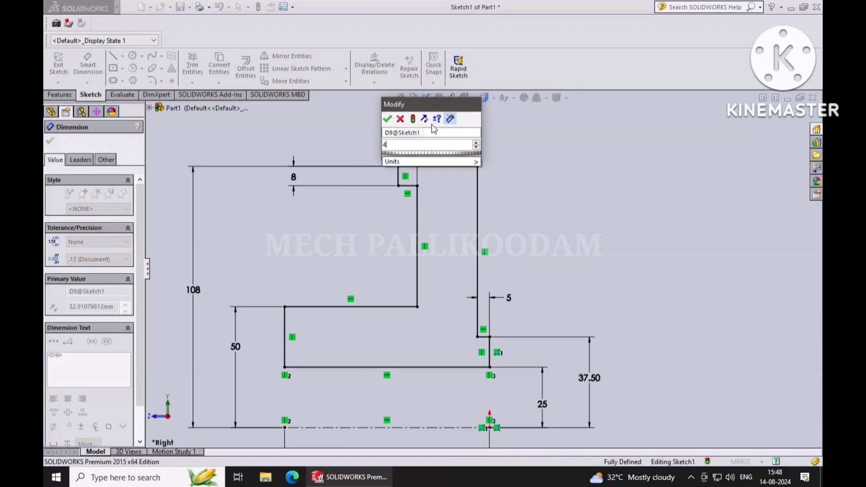
{"action": "type", "text": "5"}
{"action": "key", "text": "Return"}
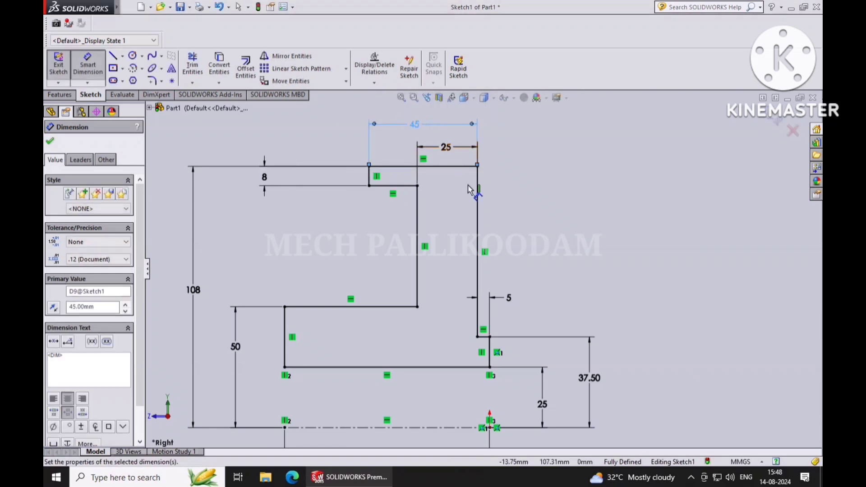
{"action": "key", "text": "z"}
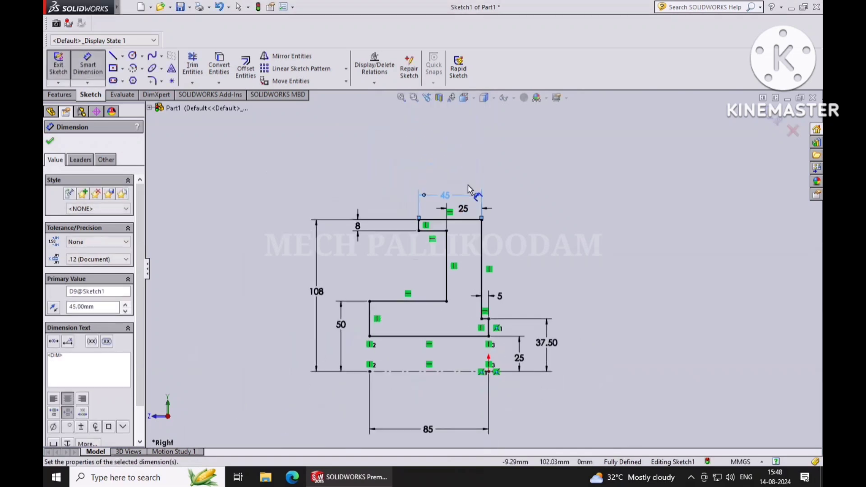
{"action": "left_click", "coordinate": [50, 141]}
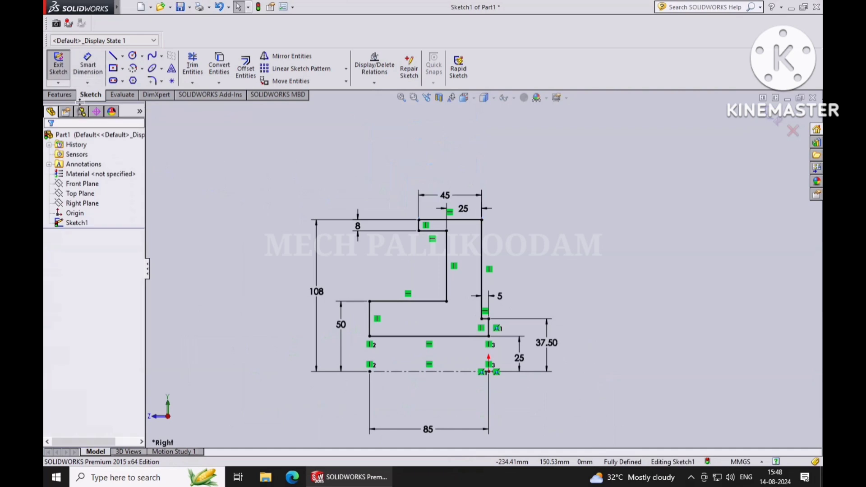
- Revolve the closed profile 360 degrees about the centerline to form a solid boss
{"action": "left_click", "coordinate": [52, 99]}
{"action": "left_click", "coordinate": [107, 71]}
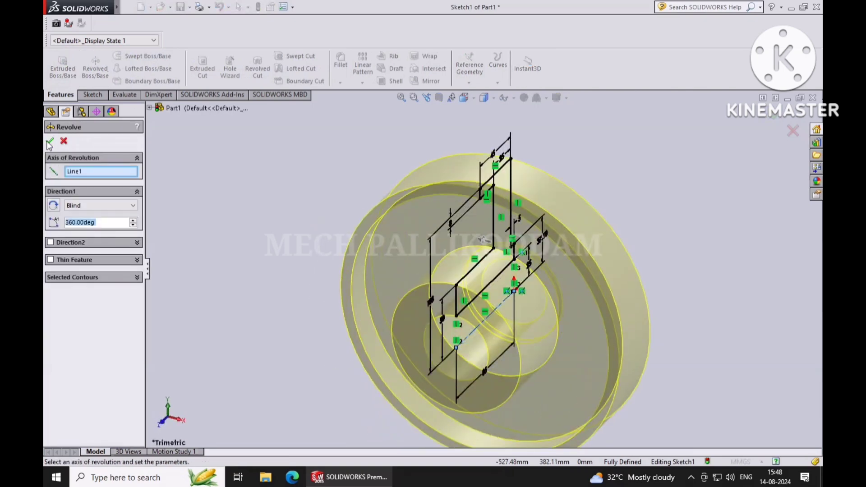
{"action": "left_click", "coordinate": [50, 142]}
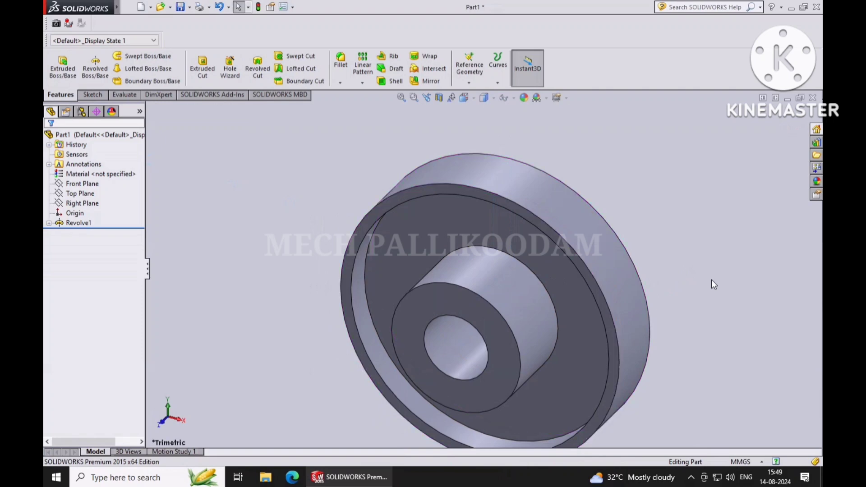
- Start a sketch on the disc's large flat face and draw a vertical construction centerline across its full diameter through the origin
{"action": "middle_click_drag", "start_coordinate": [716, 280], "coordinate": [560, 306]}
{"action": "scroll", "coordinate": [677, 295], "scroll_direction": "down", "scroll_amount": 5}
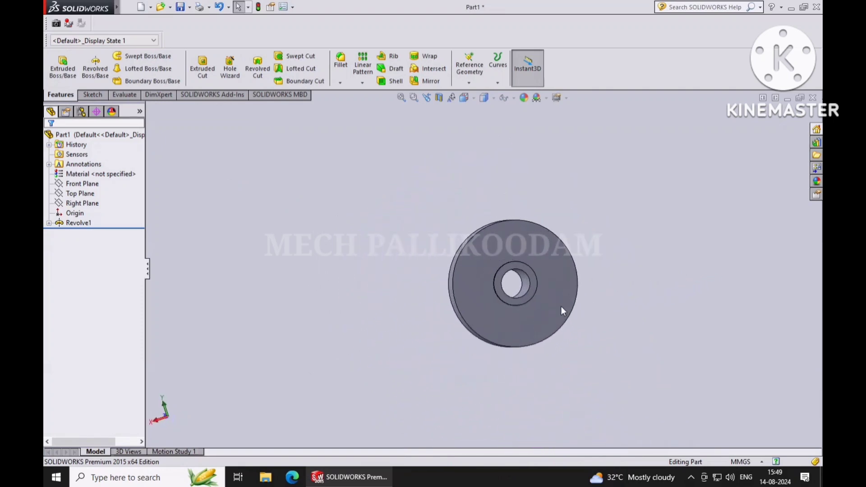
{"action": "left_click", "coordinate": [557, 279]}
{"action": "left_click", "coordinate": [635, 244]}
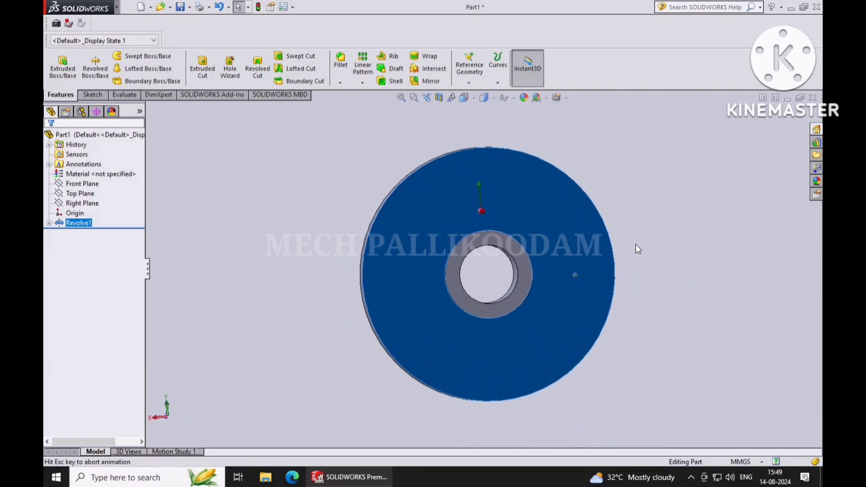
{"action": "left_click", "coordinate": [91, 96]}
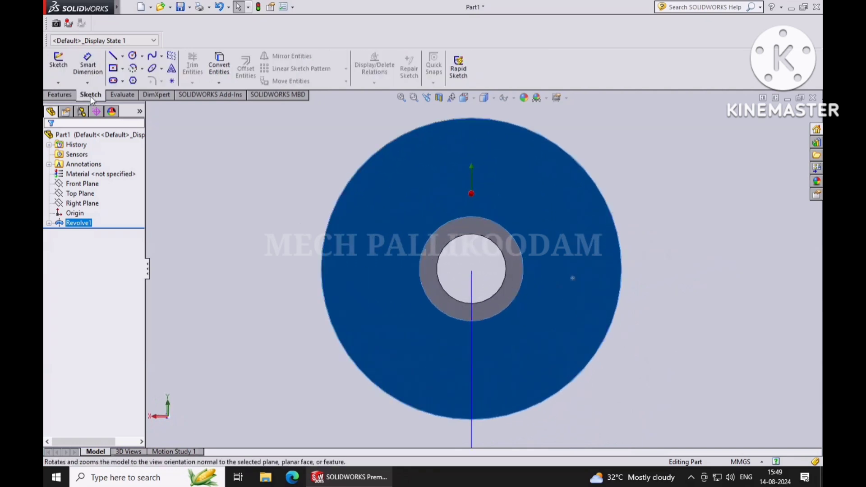
{"action": "left_click", "coordinate": [122, 56]}
{"action": "left_click", "coordinate": [136, 78]}
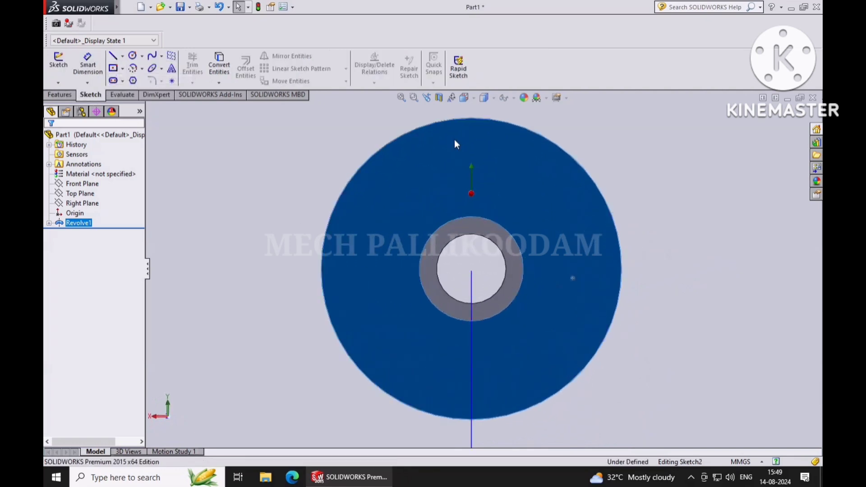
{"action": "left_click", "coordinate": [471, 118]}
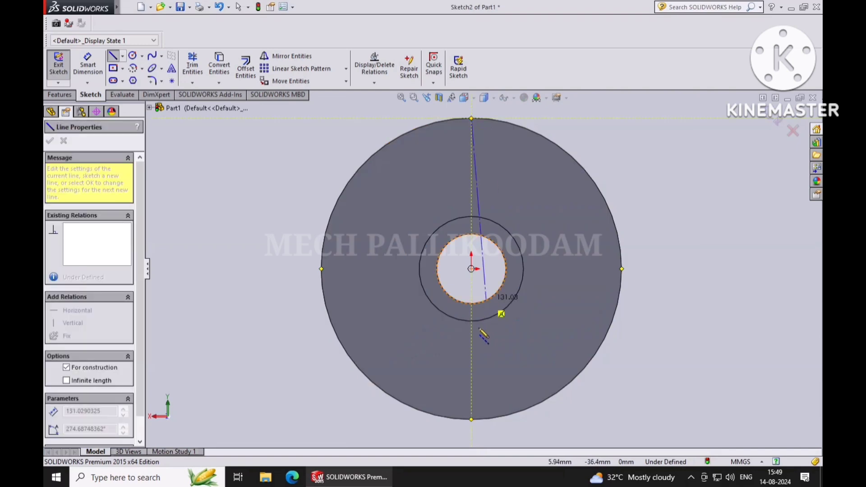
{"action": "left_click", "coordinate": [471, 420]}
{"action": "key", "text": "Escape"}
{"action": "key", "text": "Escape"}
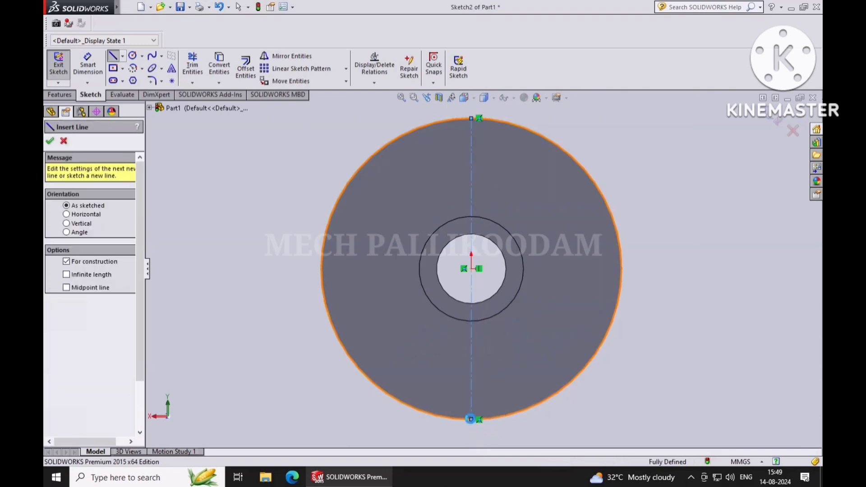
- Draw a horizontal construction centerline across the disc face's full diameter through the origin
{"action": "left_click", "coordinate": [124, 56]}
{"action": "left_click", "coordinate": [135, 77]}
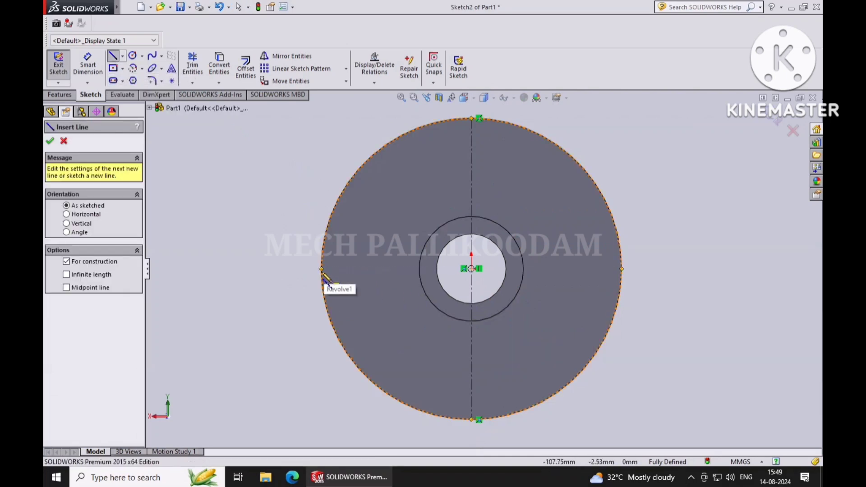
{"action": "left_click", "coordinate": [321, 270]}
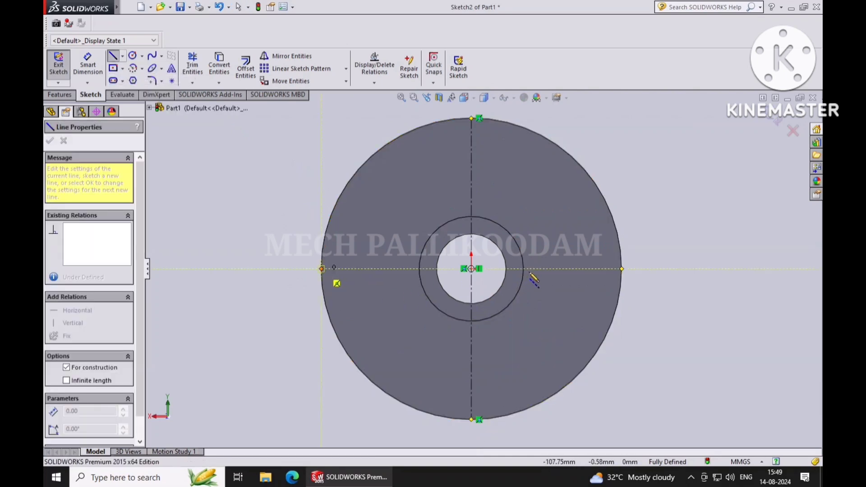
{"action": "left_click", "coordinate": [624, 270]}
{"action": "key", "text": "Escape"}
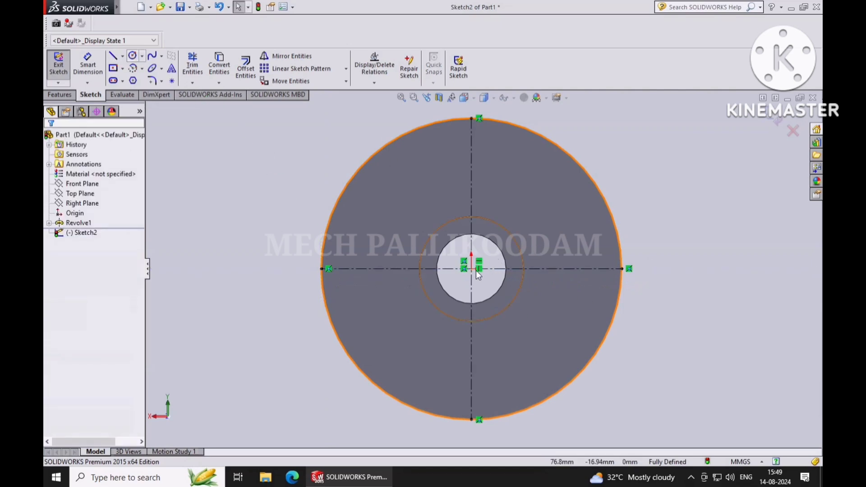
- Draw a circle centred on the origin of the disc face and dimension its diameter as 150 mm
{"action": "left_click", "coordinate": [132, 56]}
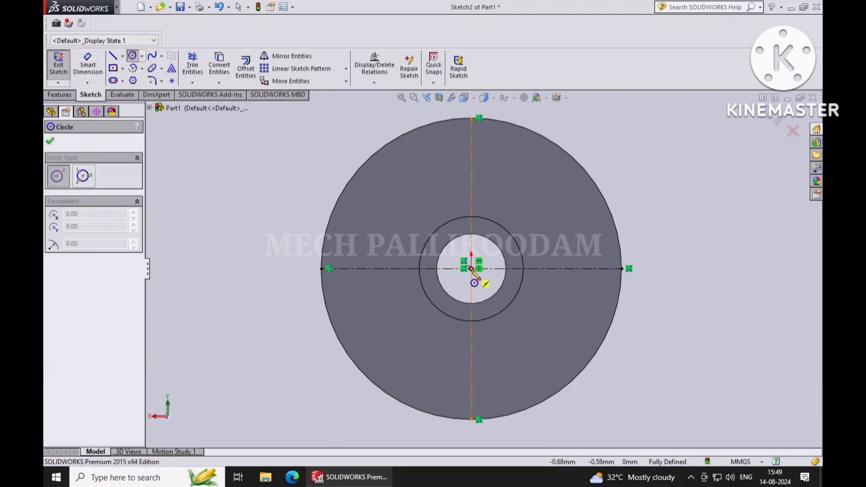
{"action": "left_click", "coordinate": [472, 269]}
{"action": "left_click", "coordinate": [561, 354]}
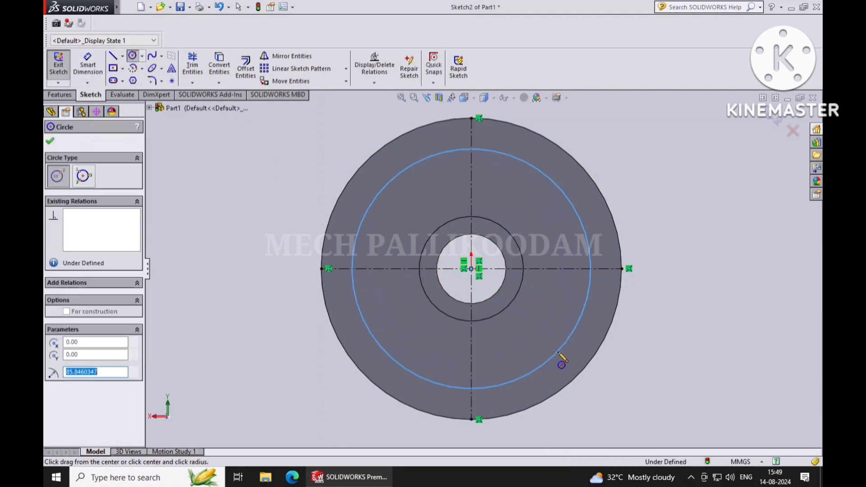
{"action": "left_click", "coordinate": [88, 72]}
{"action": "left_click", "coordinate": [579, 220]}
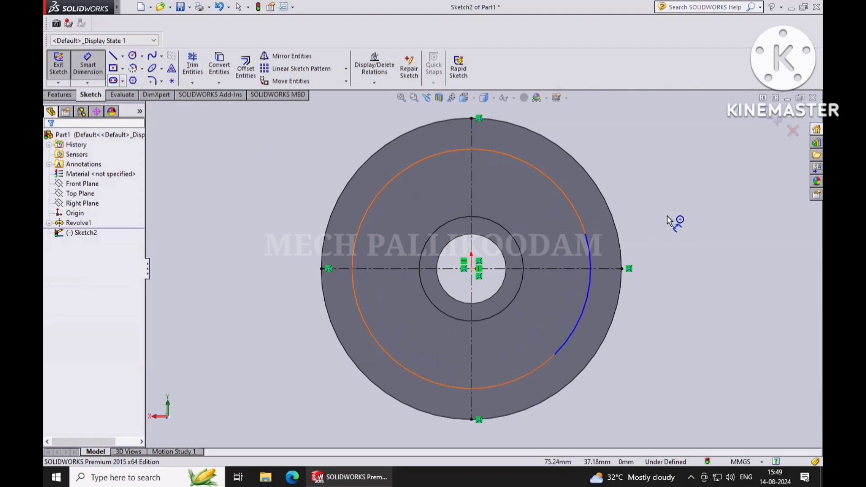
{"action": "left_click", "coordinate": [688, 267]}
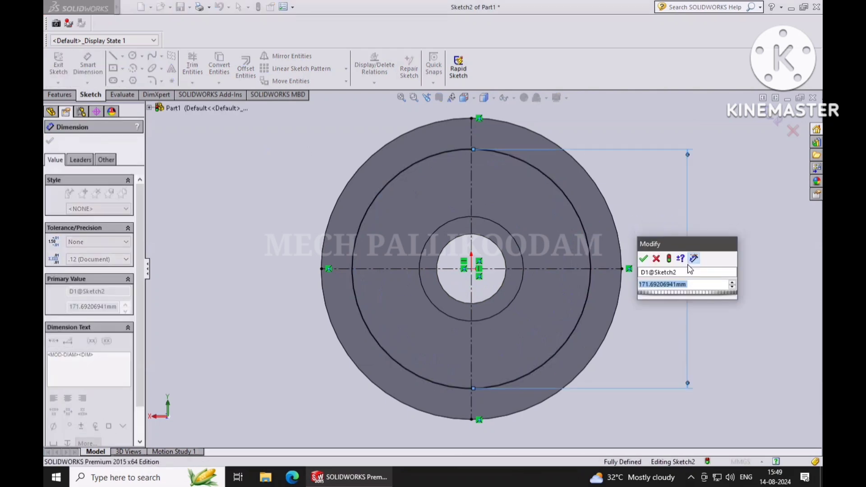
{"action": "type", "text": "150"}
{"action": "key", "text": "Return"}
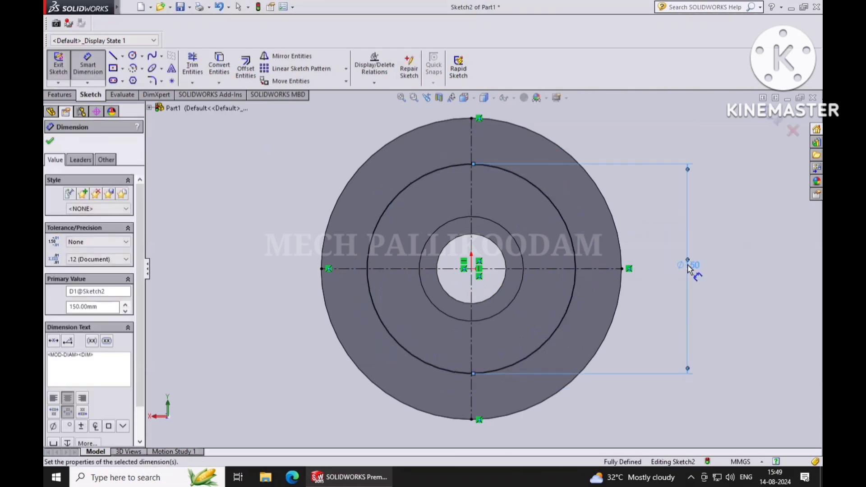
- Draw four circles centred where the centerlines cross the 150 mm circle, with radii about 9, 7, 22 and 17 mm clockwise from the top
{"action": "left_click", "coordinate": [133, 56]}
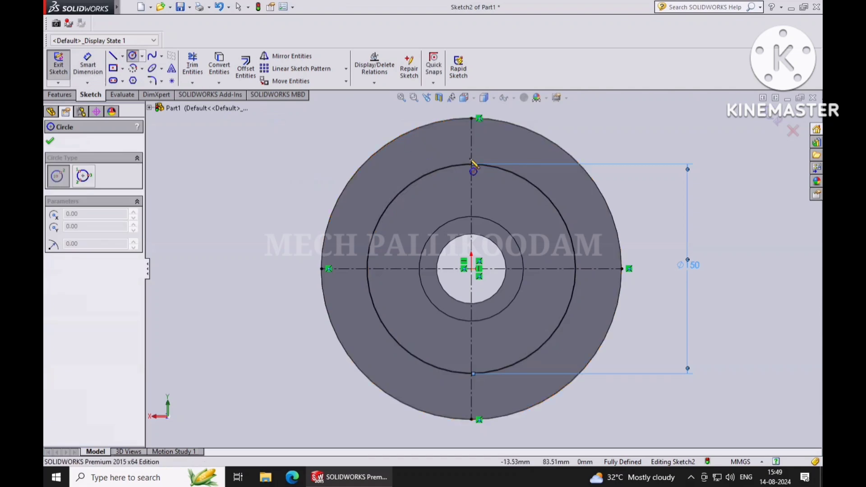
{"action": "left_click_drag", "start_coordinate": [470, 165], "coordinate": [471, 177]}
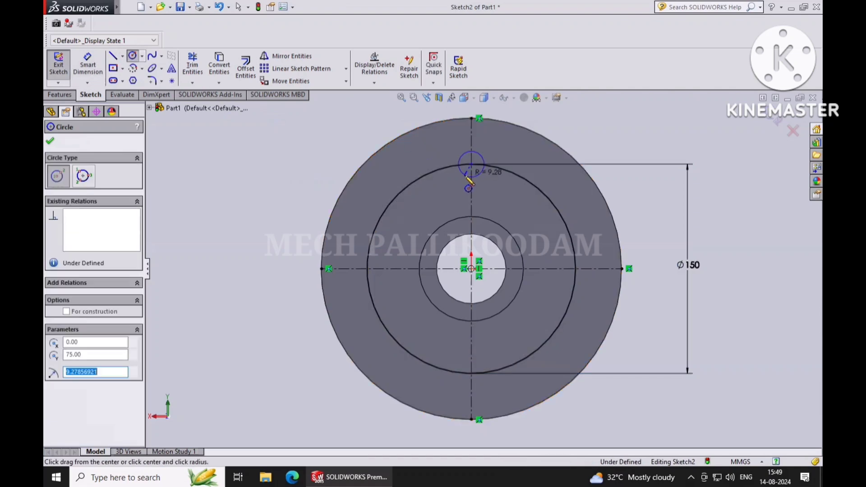
{"action": "left_click_drag", "start_coordinate": [576, 270], "coordinate": [583, 279]}
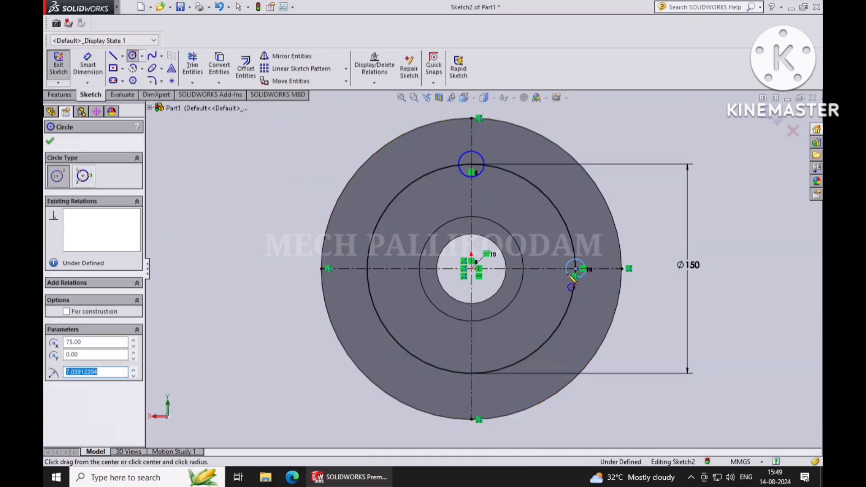
{"action": "left_click_drag", "start_coordinate": [471, 373], "coordinate": [493, 396]}
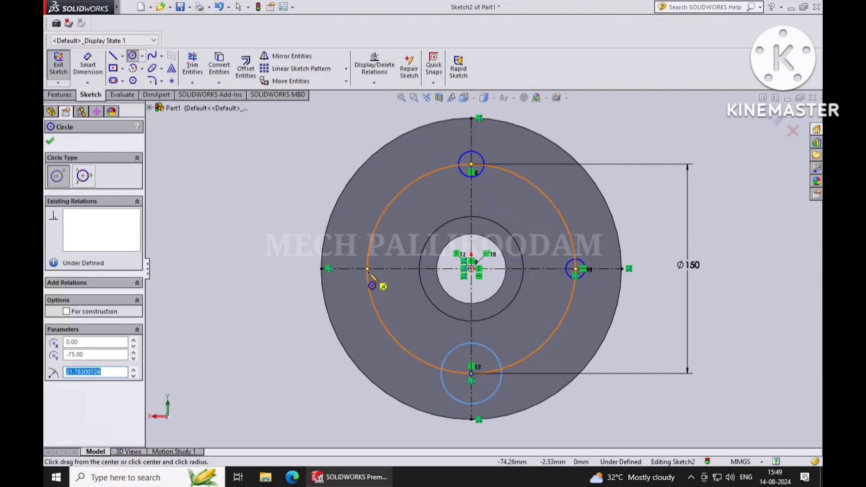
{"action": "left_click_drag", "start_coordinate": [367, 269], "coordinate": [384, 286]}
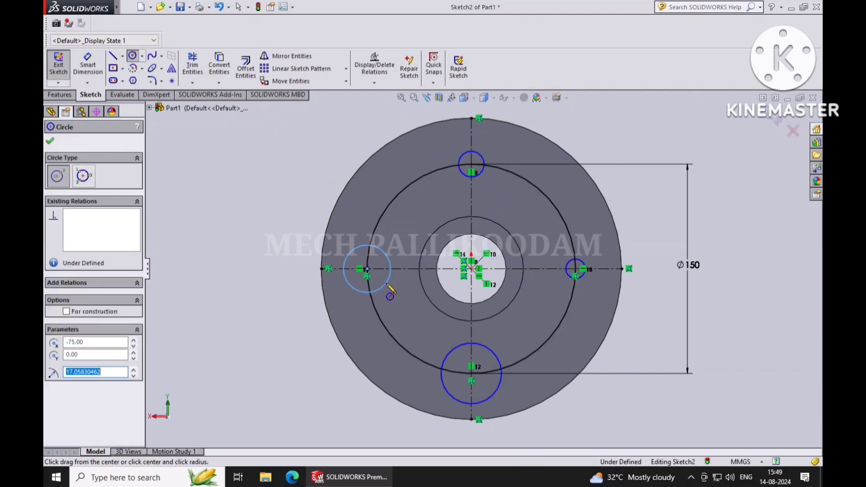
{"action": "key", "text": "Escape"}
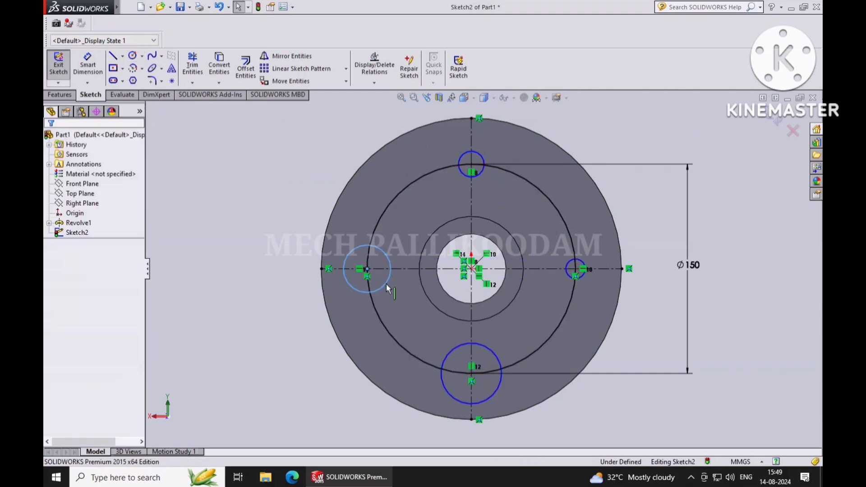
- Make the four small circles on the 150 mm circle equal in size with an Equal relation
{"action": "left_click", "coordinate": [479, 179]}
{"action": "left_click", "coordinate": [581, 274], "text": "ctrl"}
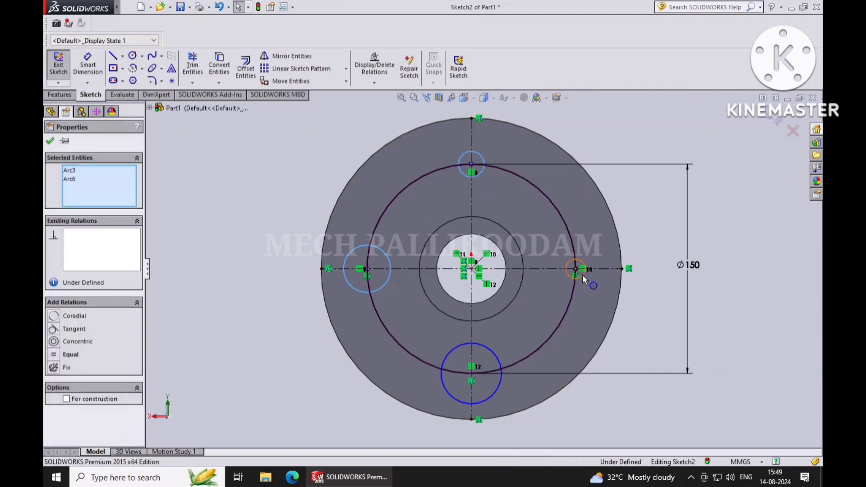
{"action": "left_click", "coordinate": [501, 380], "text": "ctrl"}
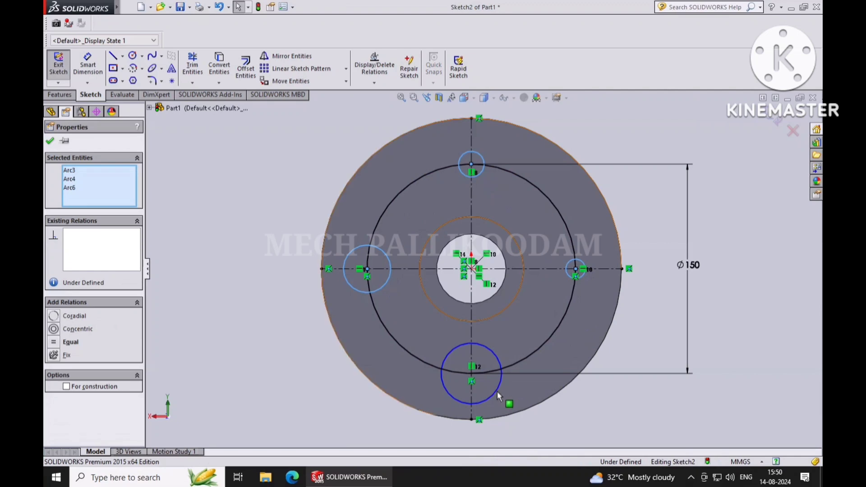
{"action": "left_click", "coordinate": [498, 393], "text": "ctrl"}
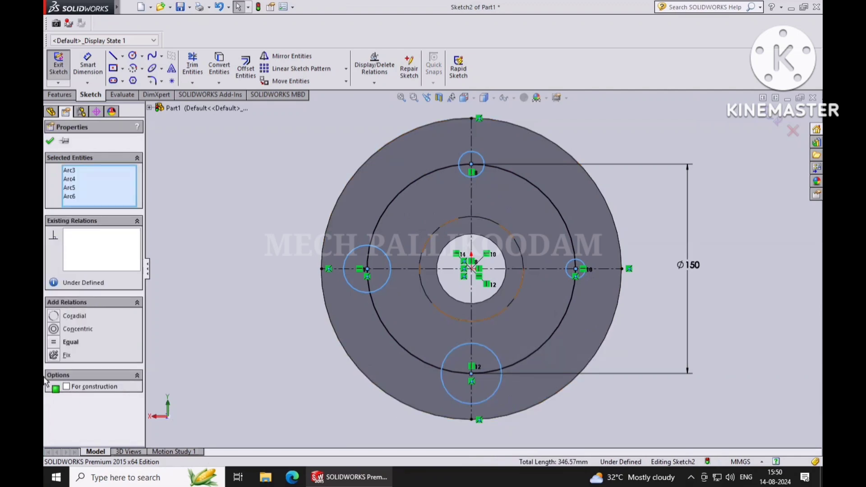
{"action": "left_click", "coordinate": [71, 345]}
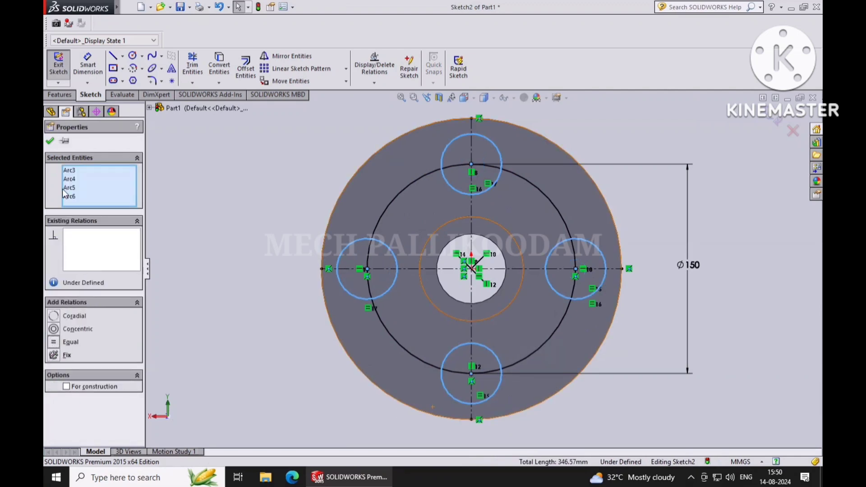
{"action": "left_click", "coordinate": [50, 142]}
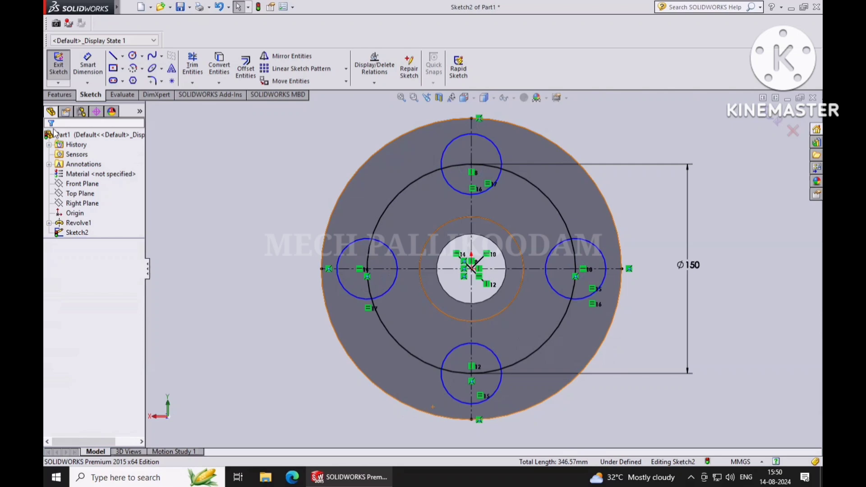
- Dimension one of the four equal circles with a diameter of 16 mm and finish dimensioning
{"action": "left_click", "coordinate": [84, 77]}
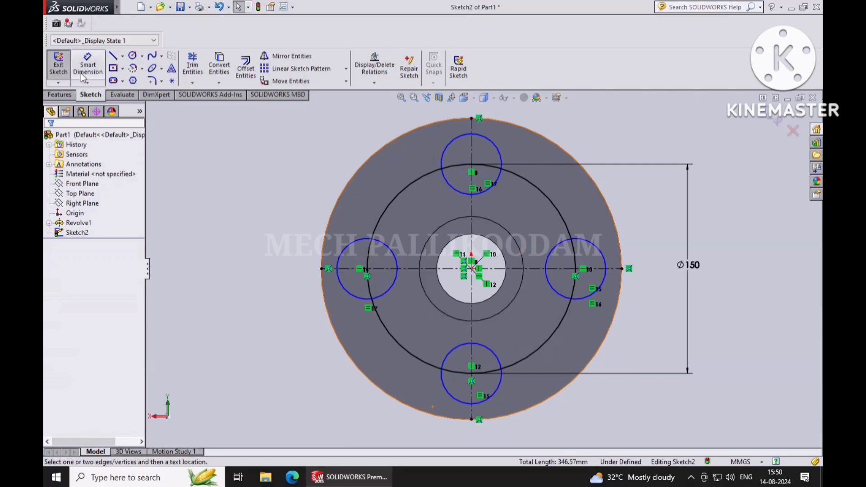
{"action": "left_click", "coordinate": [344, 247]}
{"action": "left_click", "coordinate": [292, 185]}
{"action": "type", "text": "16"}
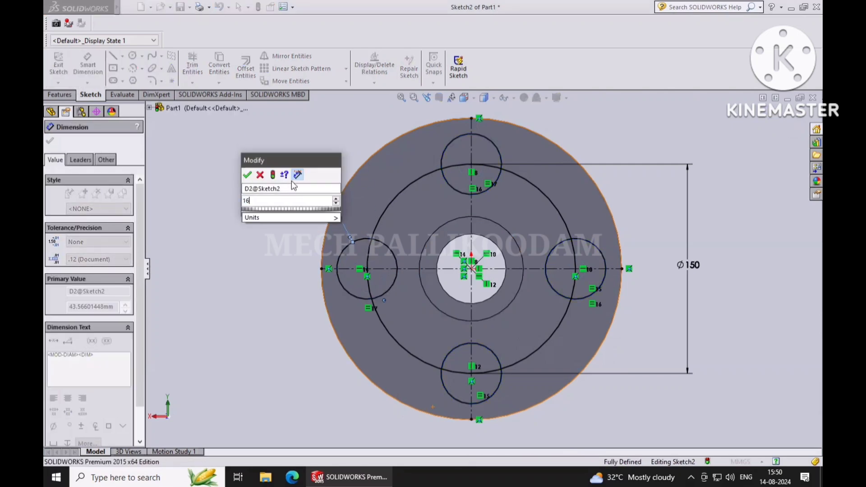
{"action": "key", "text": "Return"}
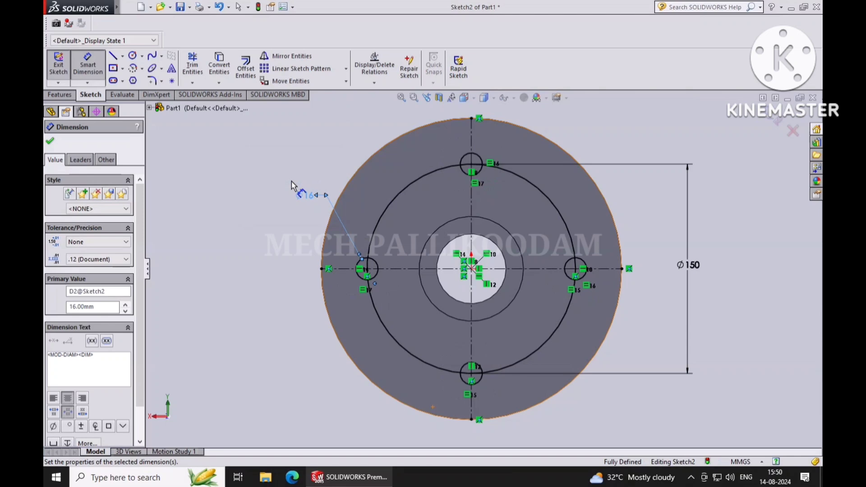
{"action": "left_click", "coordinate": [50, 141]}
- Cut four holes through the disc with an Extruded Cut set to Through All, using the four 16 mm circles as contours
{"action": "left_click", "coordinate": [61, 95]}
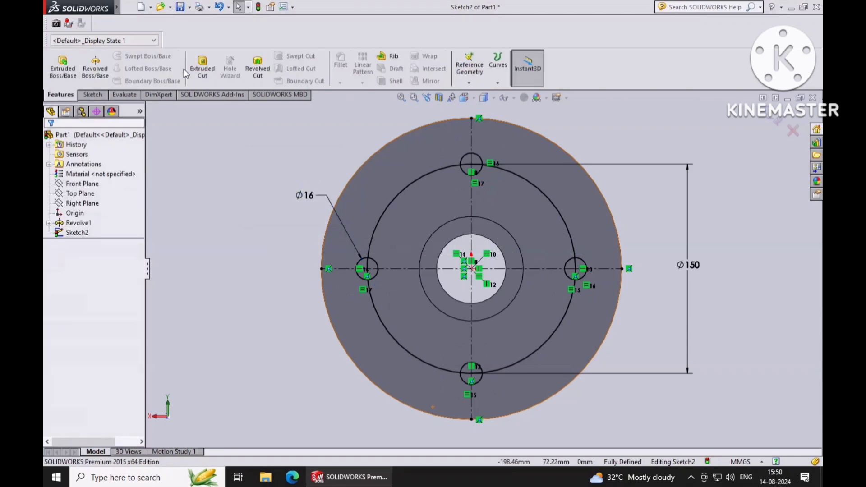
{"action": "left_click", "coordinate": [203, 67]}
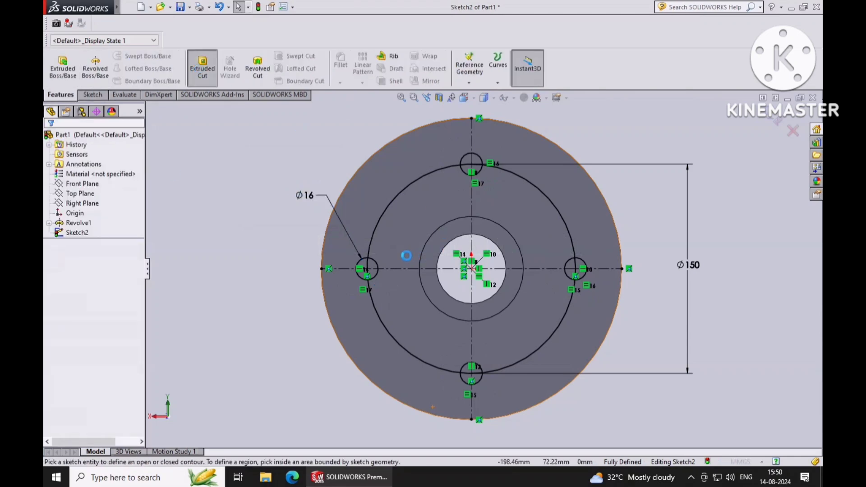
{"action": "left_click", "coordinate": [365, 266]}
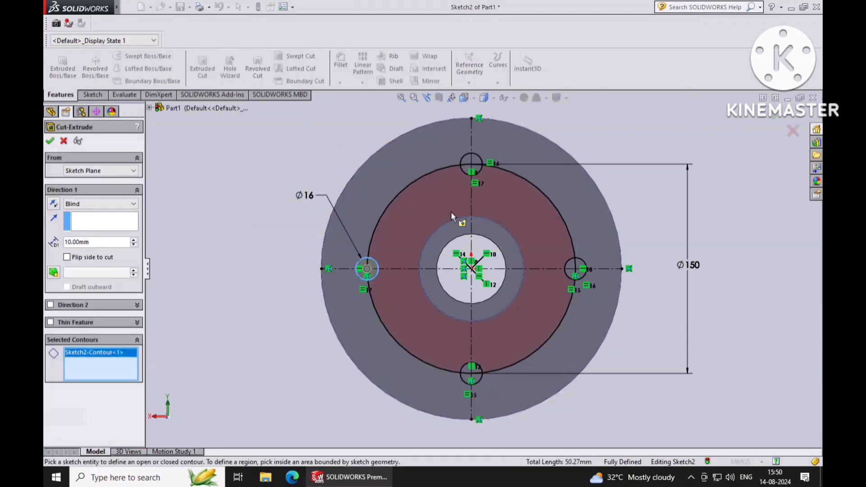
{"action": "left_click", "coordinate": [481, 174]}
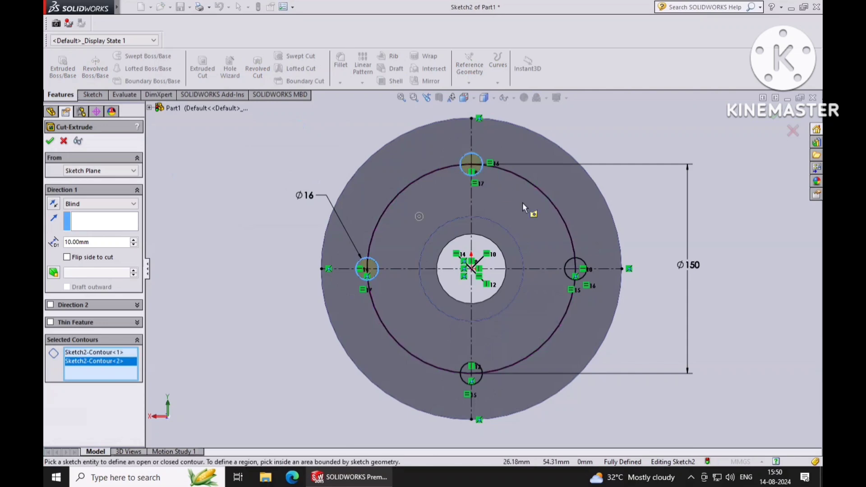
{"action": "left_click", "coordinate": [584, 279]}
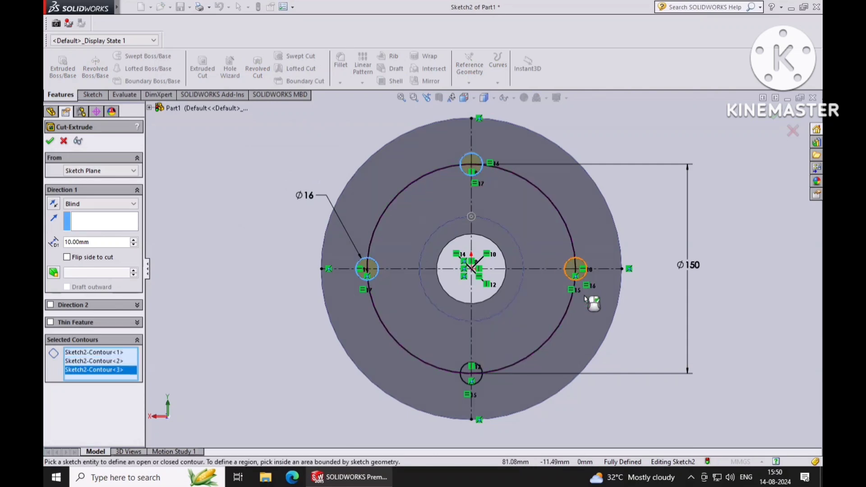
{"action": "left_click", "coordinate": [480, 385]}
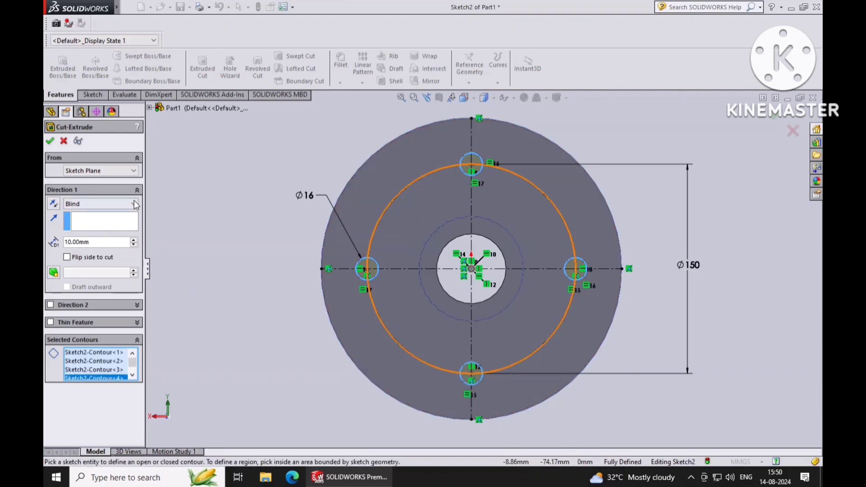
{"action": "left_click", "coordinate": [104, 204]}
{"action": "left_click", "coordinate": [90, 221]}
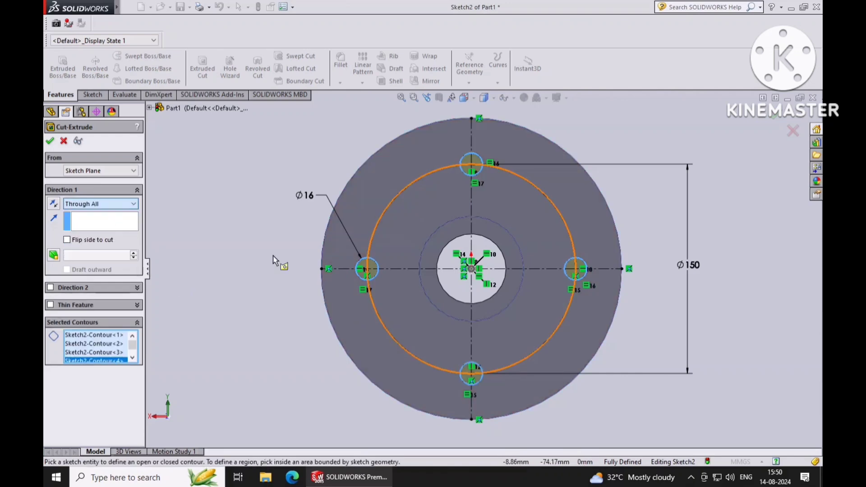
{"action": "middle_click_drag", "start_coordinate": [770, 299], "coordinate": [689, 307]}
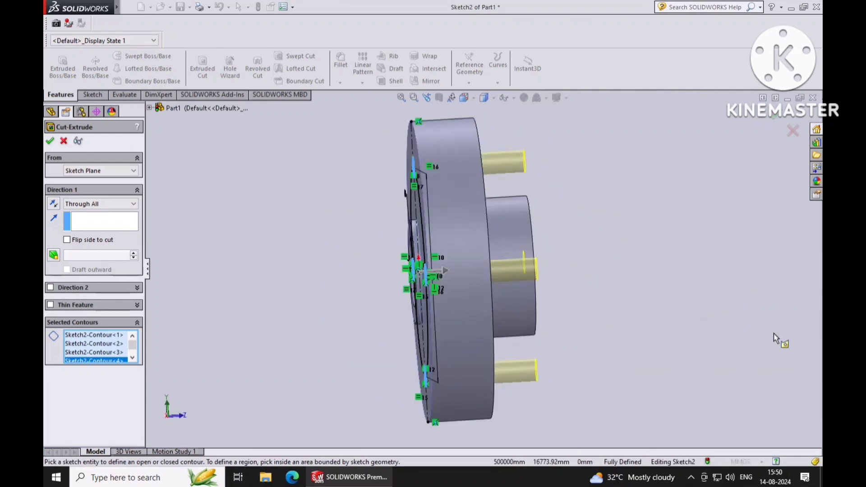
{"action": "left_click", "coordinate": [50, 142]}
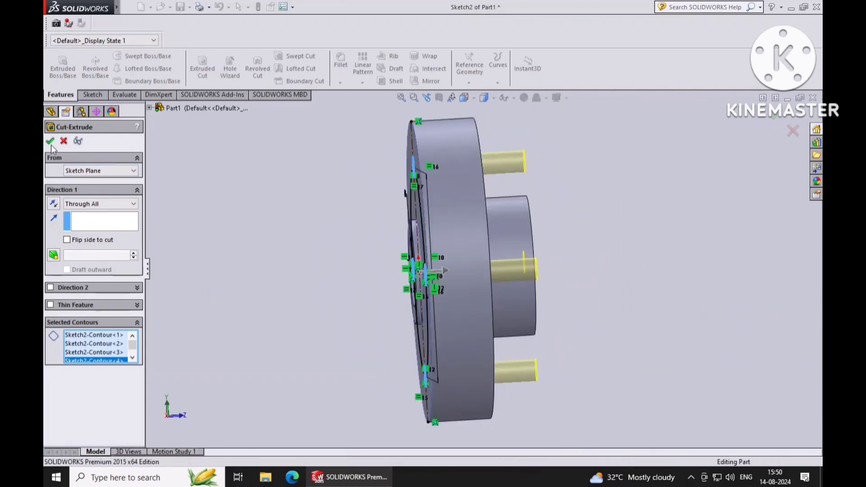
{"action": "left_click", "coordinate": [680, 297]}
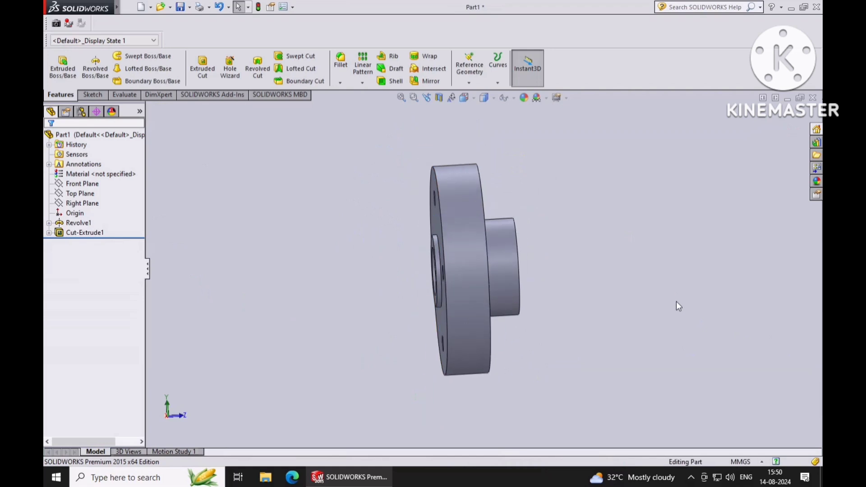
- Orient the view normal to the Right Plane and show the model with Hidden Lines Visible
{"action": "mouse_move", "coordinate": [677, 303]}
{"action": "middle_mouse_down"}
{"action": "mouse_move", "coordinate": [783, 255]}
{"action": "mouse_move", "coordinate": [762, 314]}
{"action": "middle_mouse_up"}
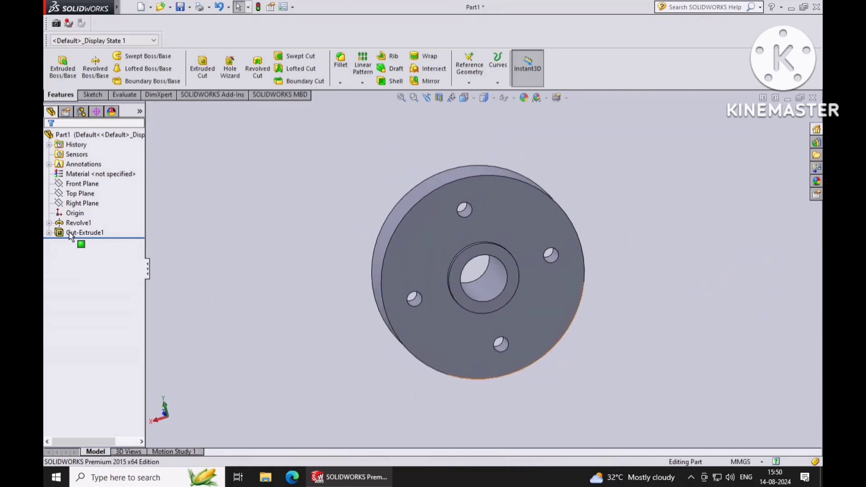
{"action": "left_click", "coordinate": [74, 204]}
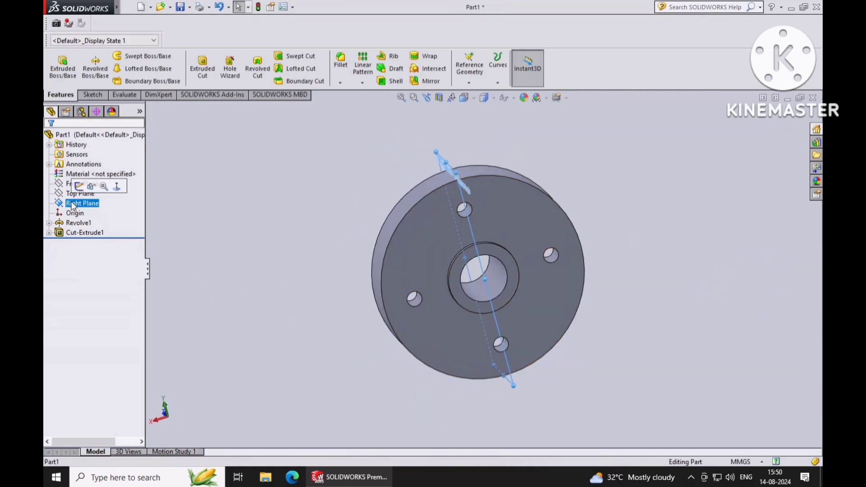
{"action": "left_click", "coordinate": [117, 187]}
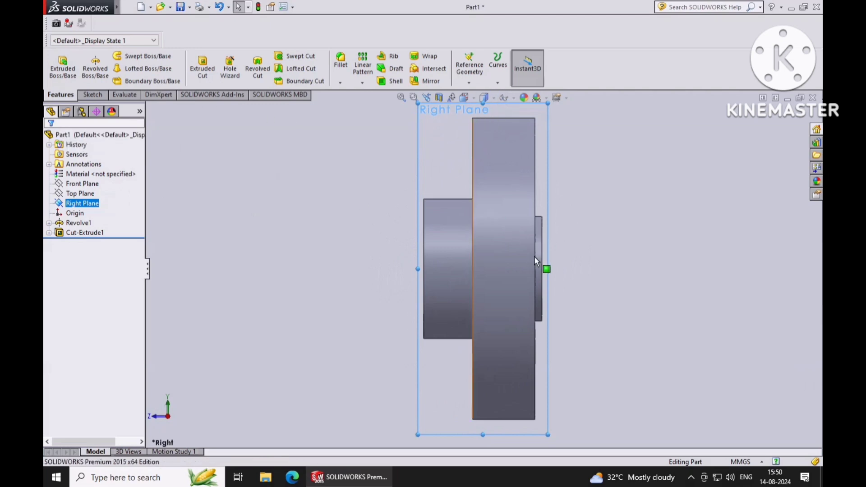
{"action": "scroll", "coordinate": [597, 226], "scroll_direction": "up", "scroll_amount": 3}
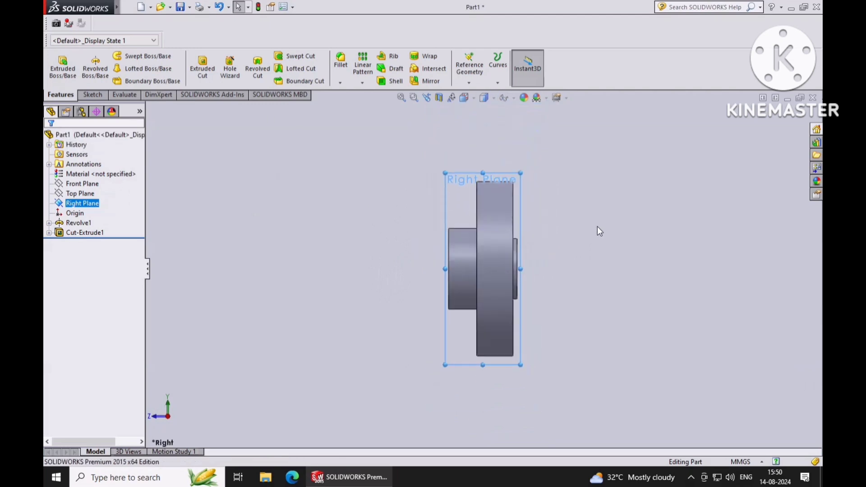
{"action": "left_click", "coordinate": [494, 99]}
{"action": "left_click", "coordinate": [487, 157]}
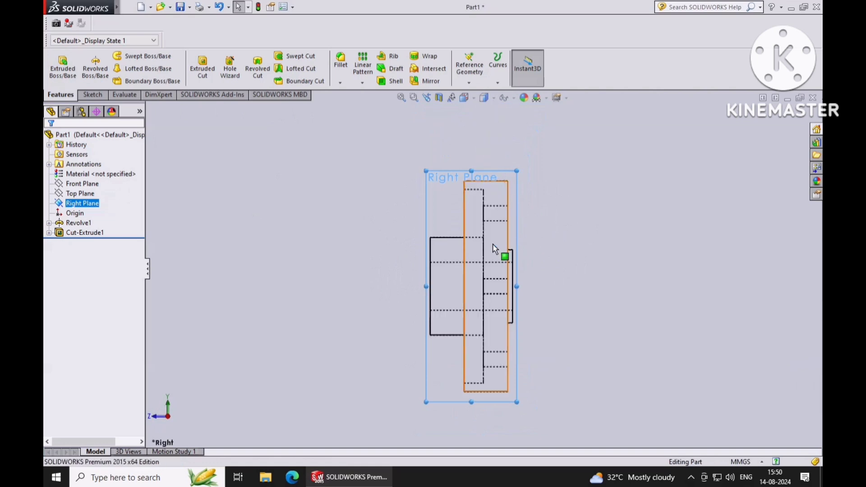
- Sketch a closed tapered keyway profile across the upper bore edge on the Right Plane, 85 mm long, about 12.5 mm high narrowing to 9 mm at the hub end
{"action": "left_click", "coordinate": [93, 96]}
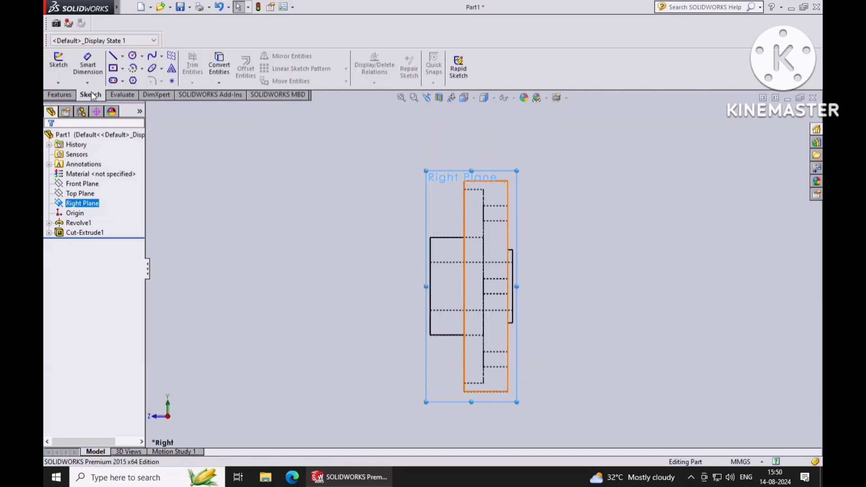
{"action": "left_click", "coordinate": [114, 56]}
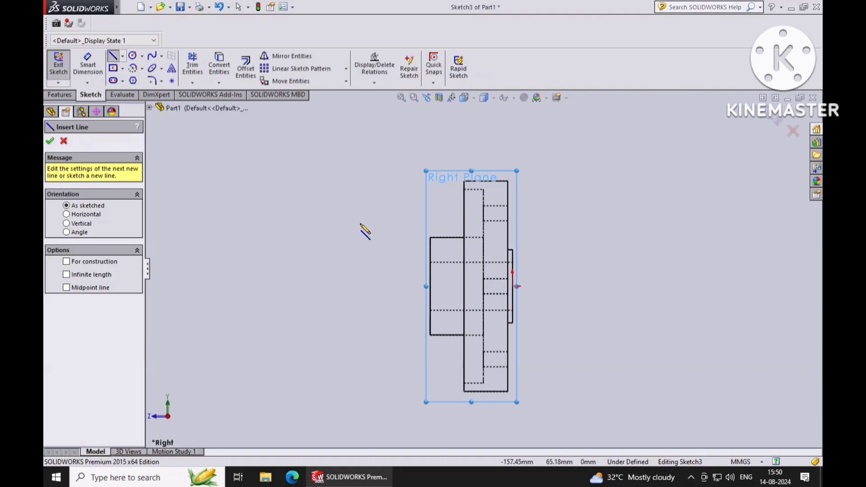
{"action": "scroll", "coordinate": [476, 276], "scroll_direction": "down", "scroll_amount": 3}
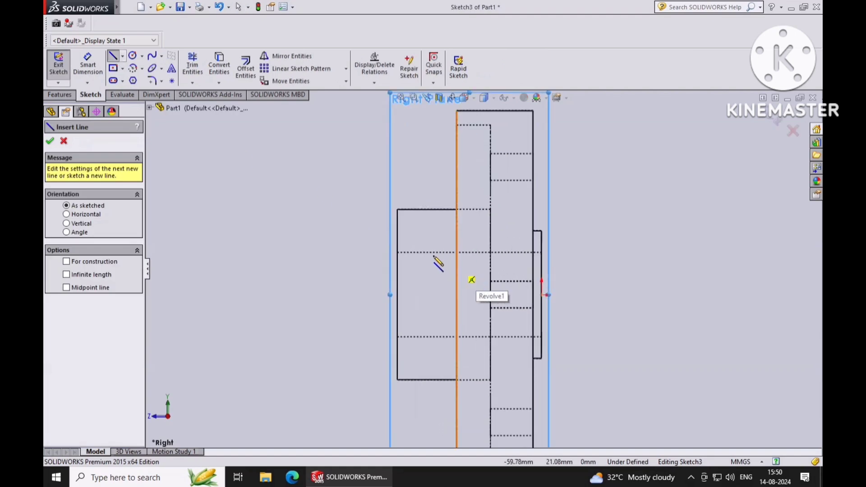
{"action": "left_click", "coordinate": [397, 264]}
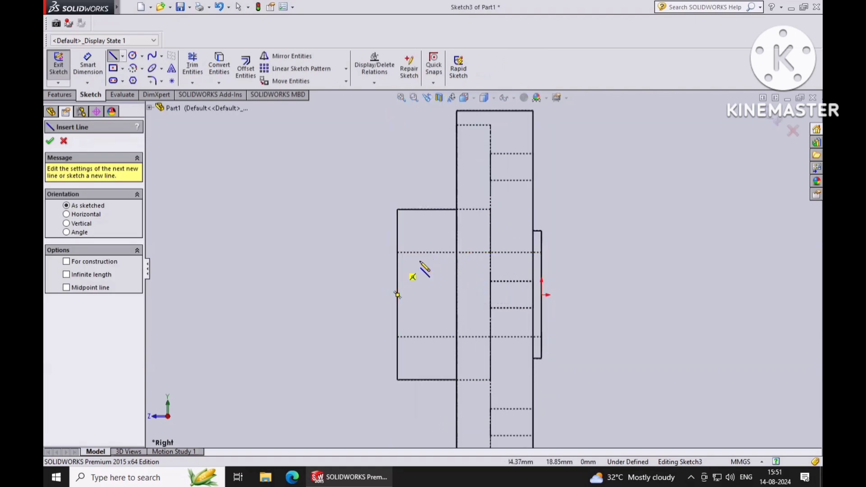
{"action": "left_click", "coordinate": [541, 264]}
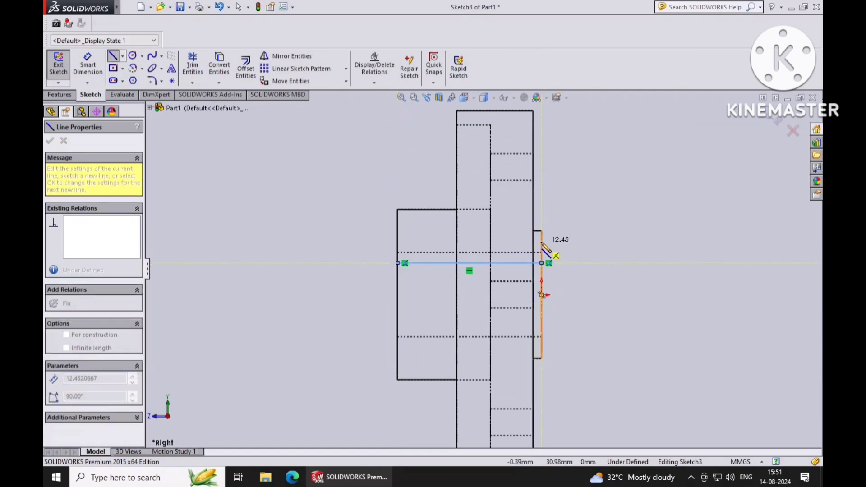
{"action": "left_click", "coordinate": [541, 242]}
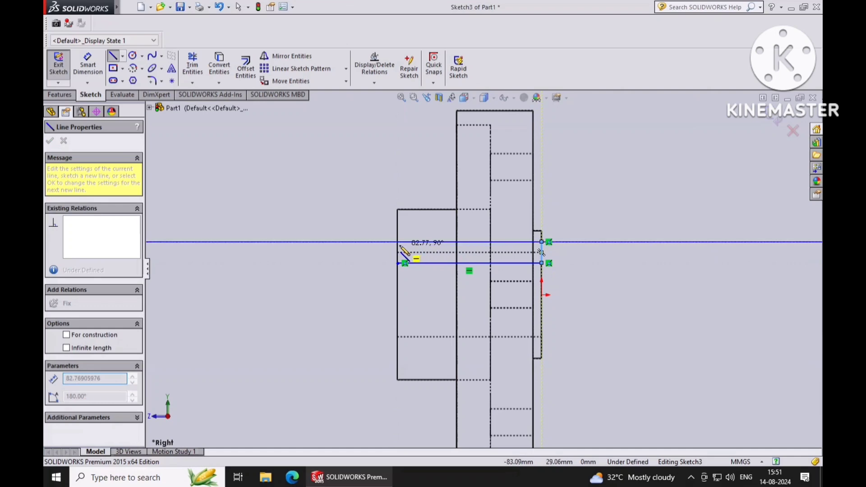
{"action": "scroll", "coordinate": [401, 250], "scroll_direction": "down", "scroll_amount": 1}
{"action": "scroll", "coordinate": [415, 252], "scroll_direction": "down", "scroll_amount": 2}
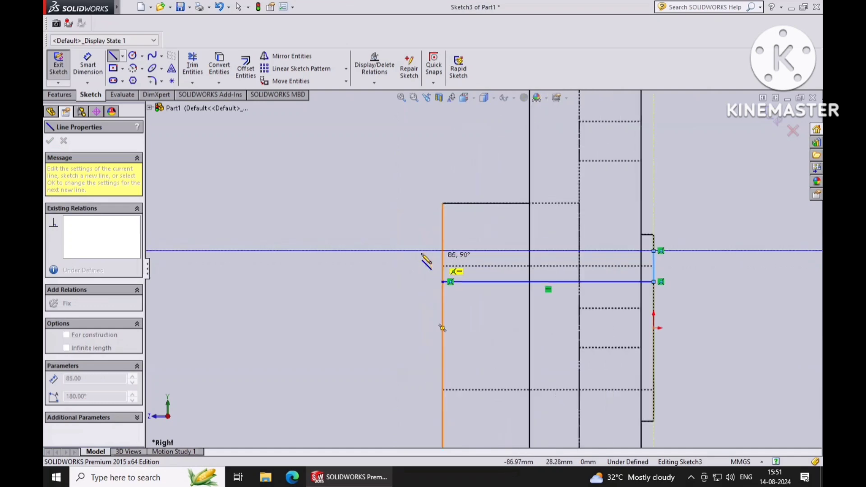
{"action": "scroll", "coordinate": [423, 255], "scroll_direction": "down", "scroll_amount": 1}
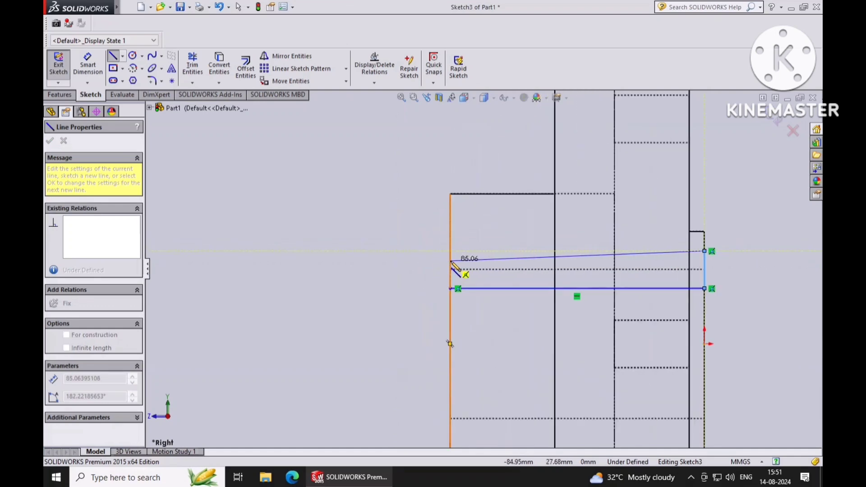
{"action": "left_click", "coordinate": [450, 261]}
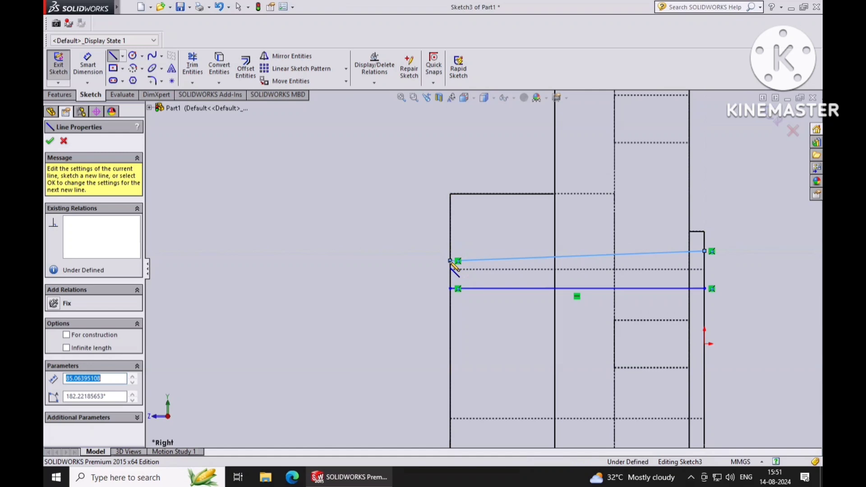
{"action": "left_click", "coordinate": [450, 288]}
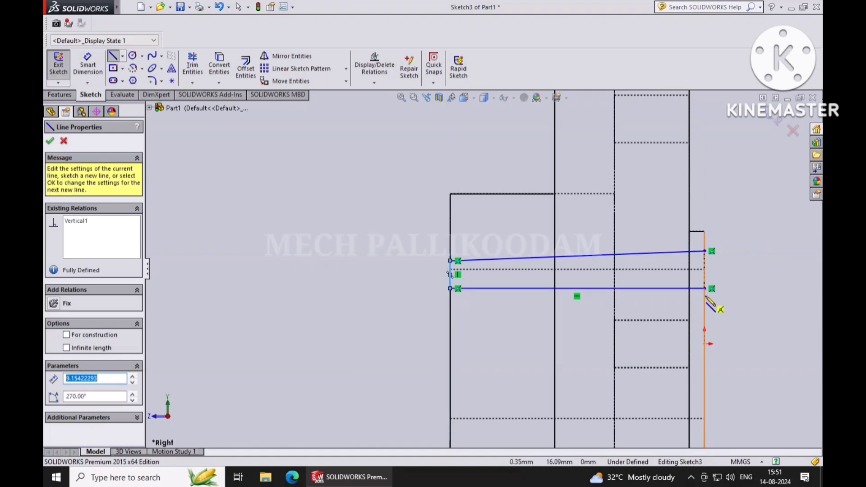
{"action": "key", "text": "Escape"}
- Dimension the top corner of the profile's taller end 3.4 mm above the bore's upper edge
{"action": "key", "text": "d"}
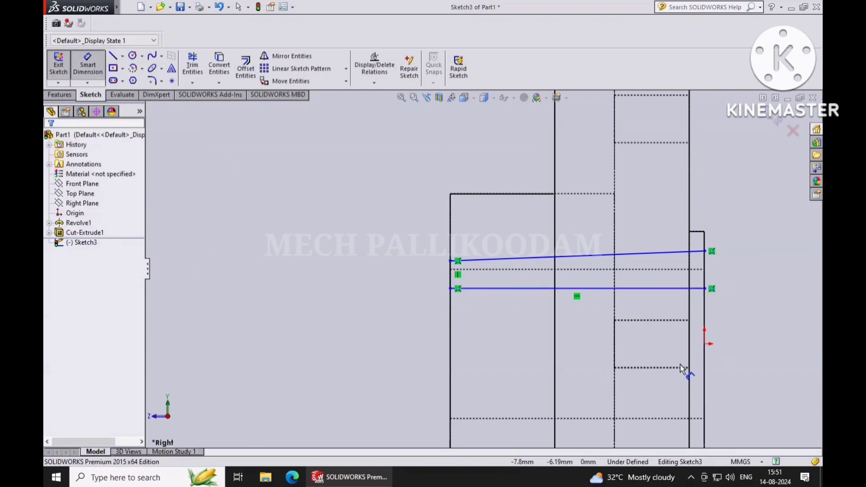
{"action": "scroll", "coordinate": [672, 368], "scroll_direction": "down", "scroll_amount": 2}
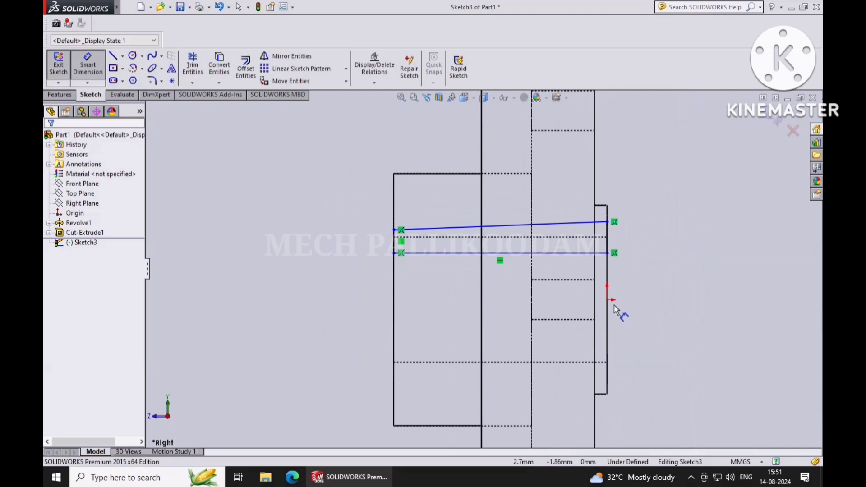
{"action": "left_click", "coordinate": [600, 238]}
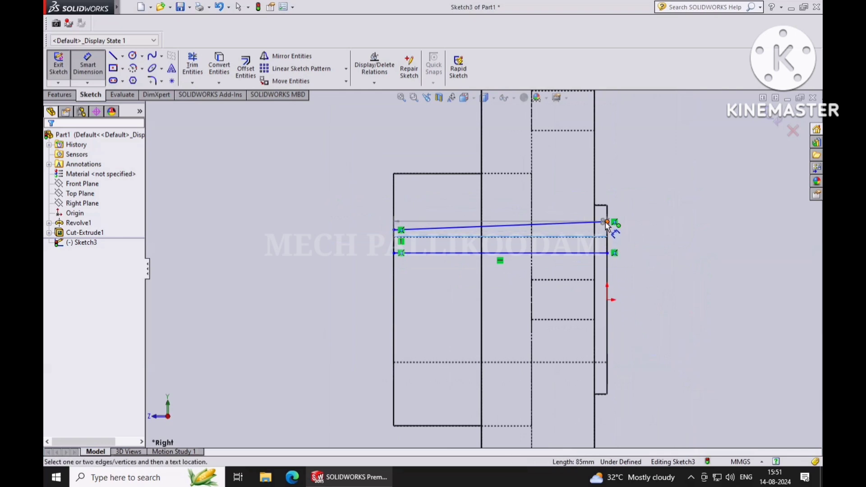
{"action": "left_click", "coordinate": [606, 222]}
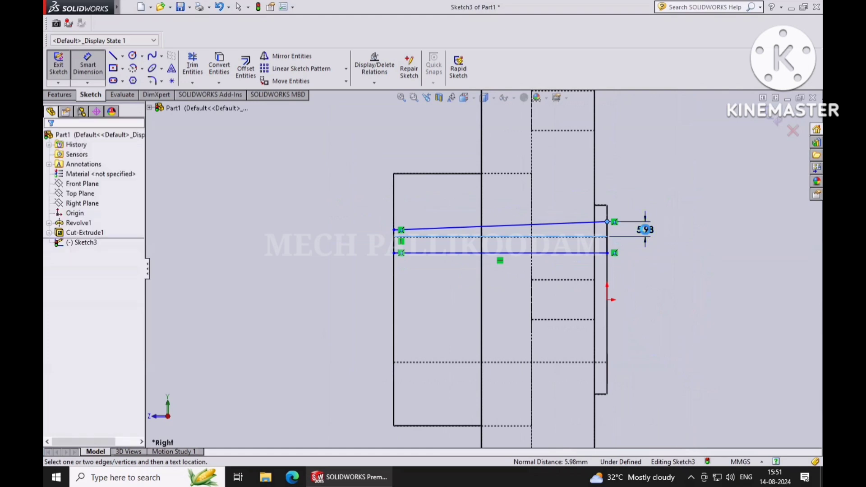
{"action": "left_click", "coordinate": [645, 234]}
{"action": "type", "text": "3.4"}
{"action": "key", "text": "Return"}
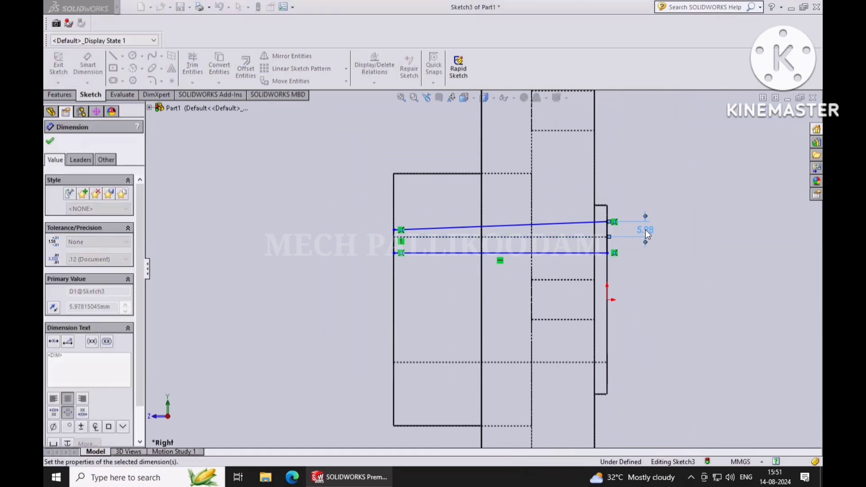
- Dimension the height of the profile's taller end as 10 mm
{"action": "scroll", "coordinate": [605, 247], "scroll_direction": "down", "scroll_amount": 2}
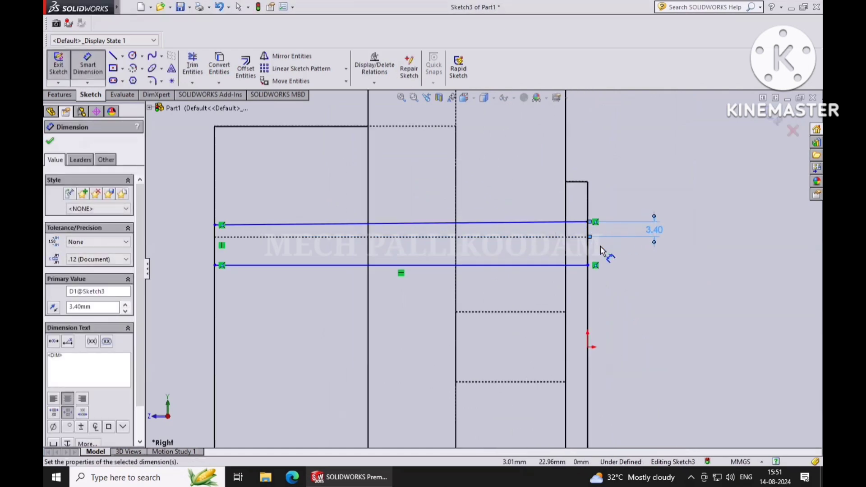
{"action": "left_click", "coordinate": [589, 260]}
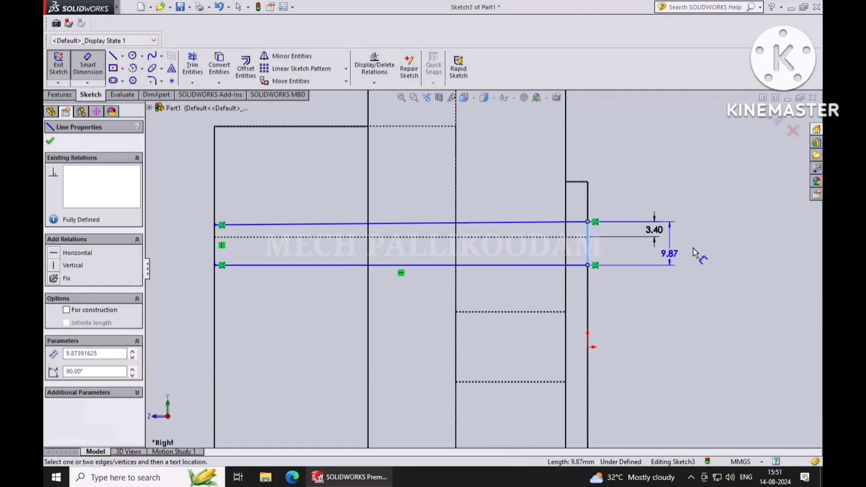
{"action": "left_click", "coordinate": [691, 246]}
{"action": "type", "text": "10"}
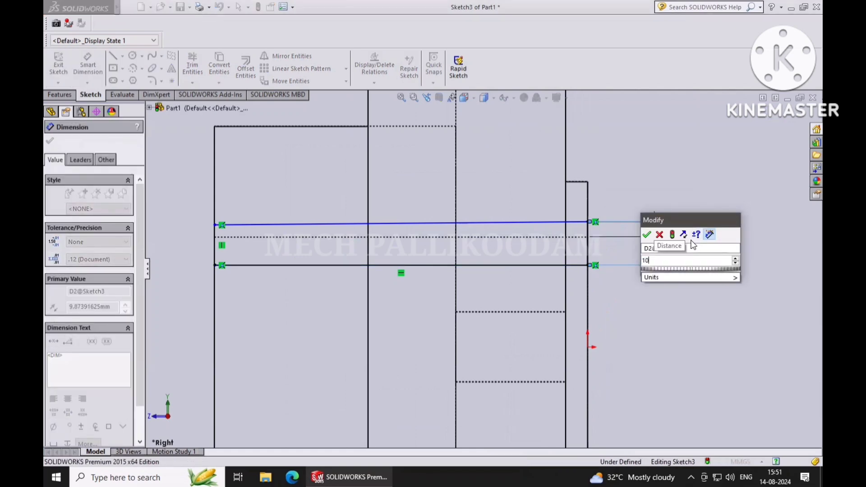
{"action": "key", "text": "Return"}
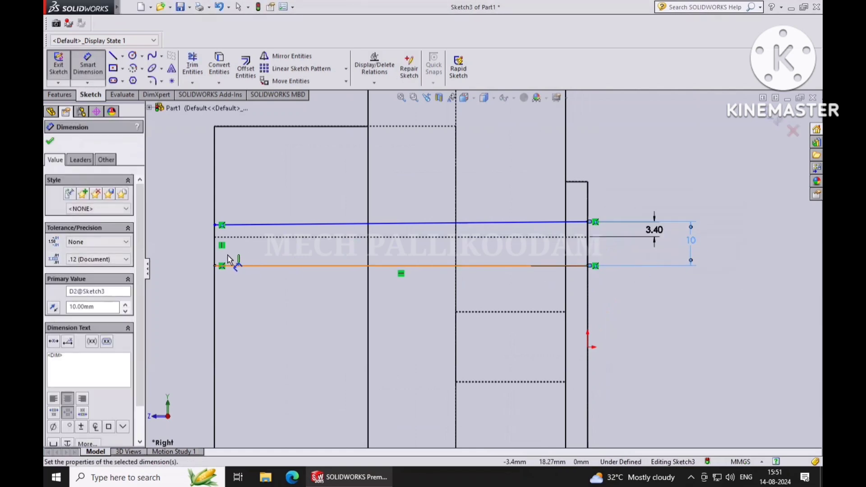
- Dimension the height of the profile's hub end as 9.15 mm and finish dimensioning
{"action": "left_click", "coordinate": [215, 261]}
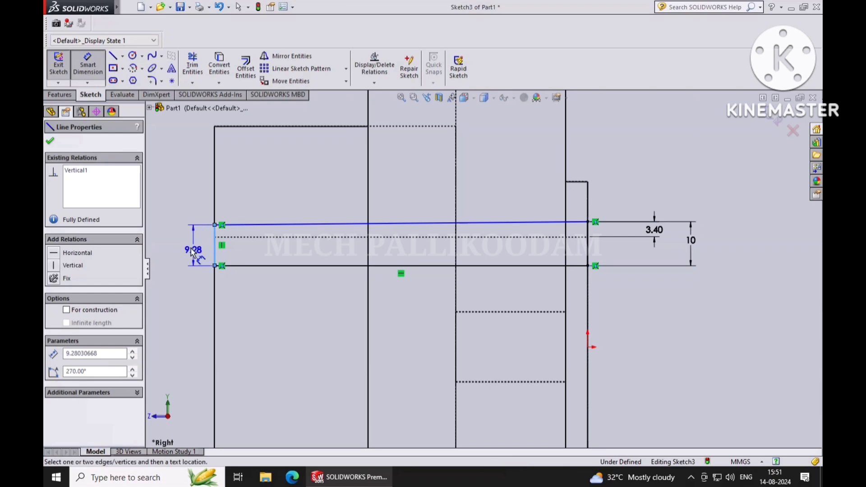
{"action": "left_click", "coordinate": [193, 250]}
{"action": "type", "text": "9.15"}
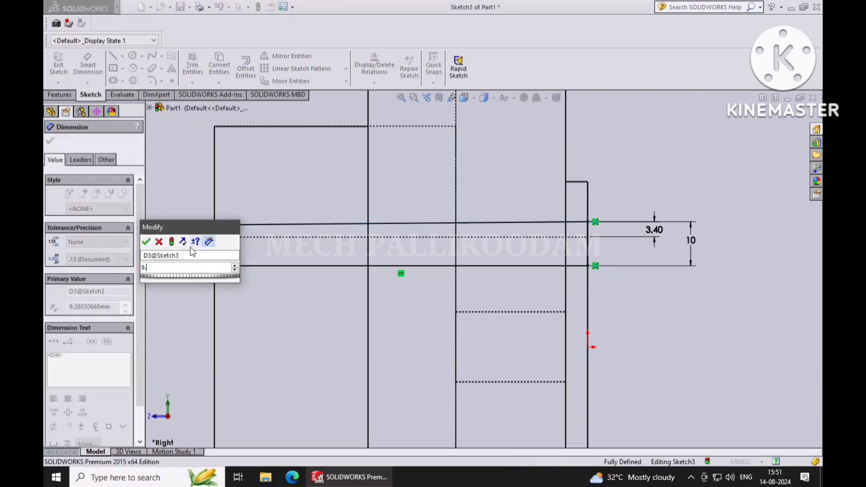
{"action": "left_click", "coordinate": [146, 242]}
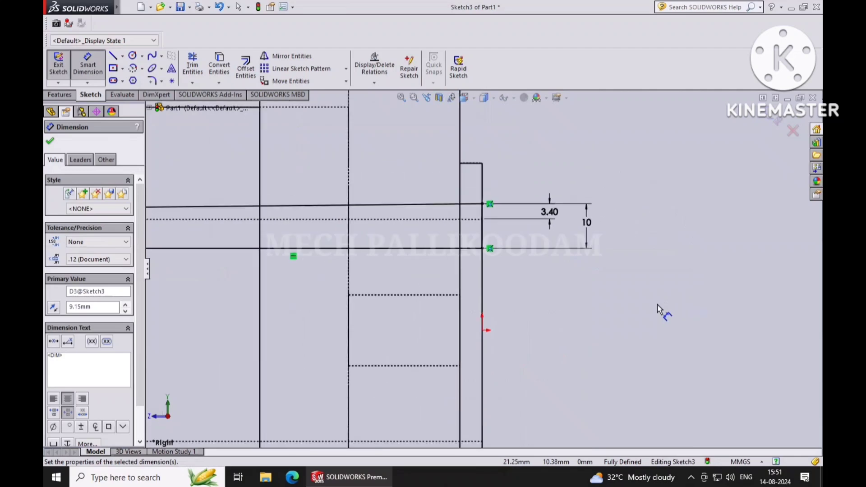
{"action": "key", "text": "z"}
{"action": "scroll", "coordinate": [522, 277], "scroll_direction": "down", "scroll_amount": 1}
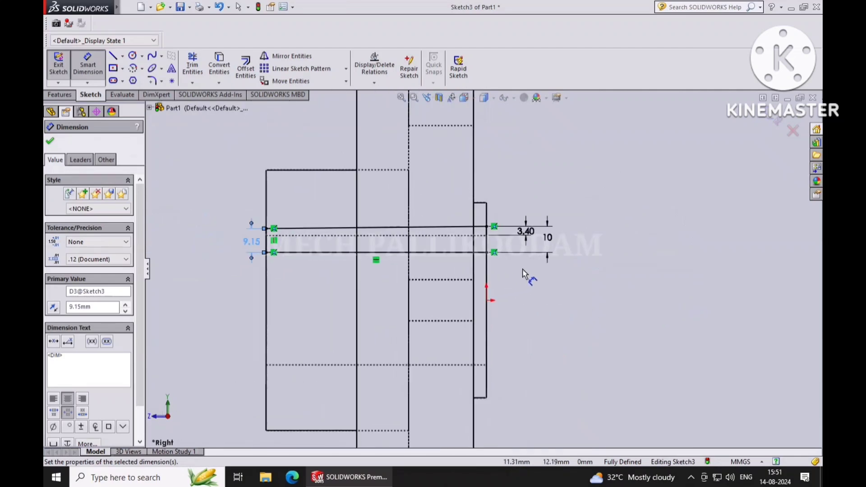
{"action": "scroll", "coordinate": [522, 270], "scroll_direction": "up", "scroll_amount": 1}
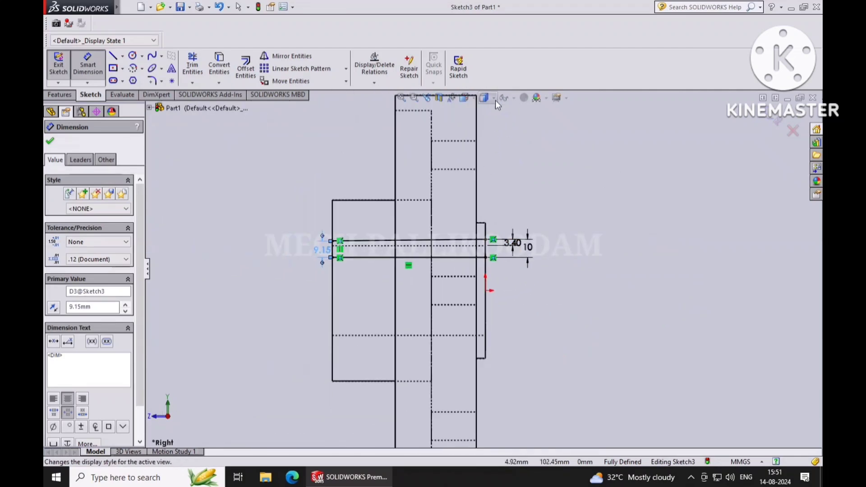
{"action": "left_click", "coordinate": [50, 144]}
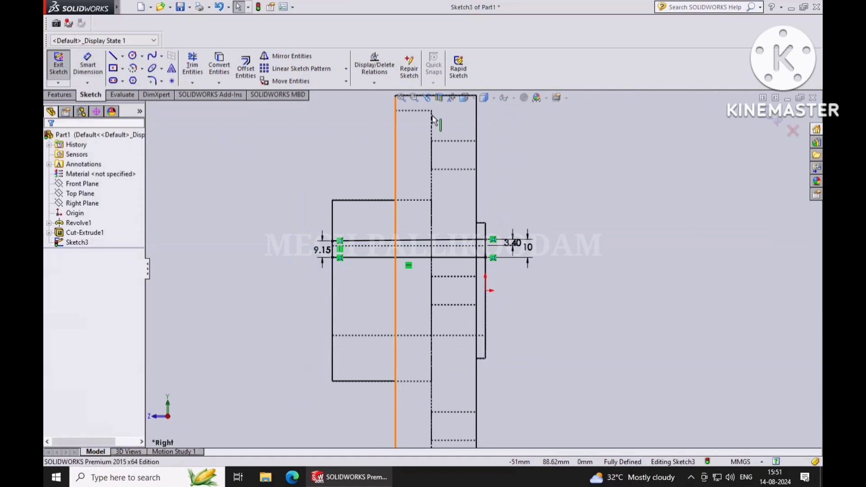
- Show the model shaded with edges and cut the tapered keyway profile 16 mm wide using a Mid Plane extruded cut
{"action": "left_click", "coordinate": [494, 98]}
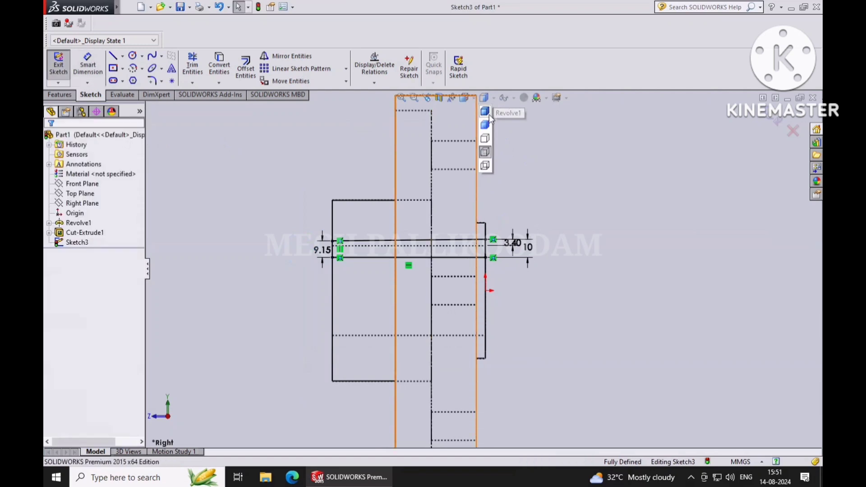
{"action": "left_click", "coordinate": [485, 111]}
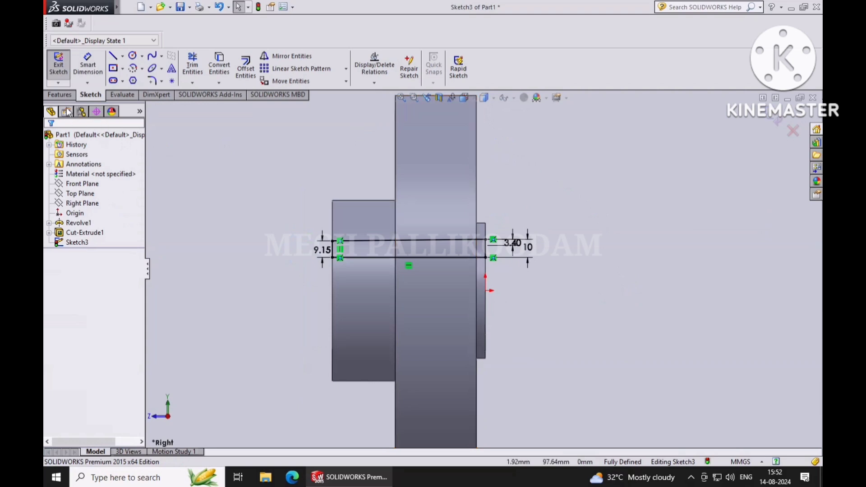
{"action": "left_click", "coordinate": [59, 95]}
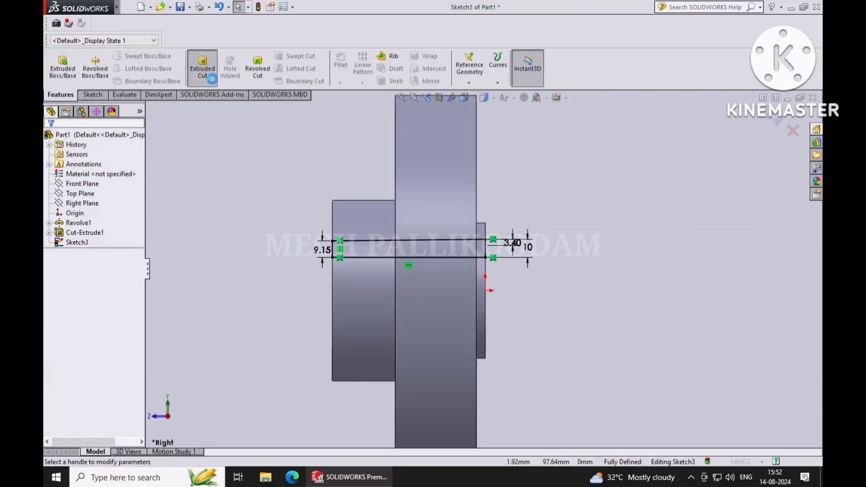
{"action": "left_click", "coordinate": [203, 68]}
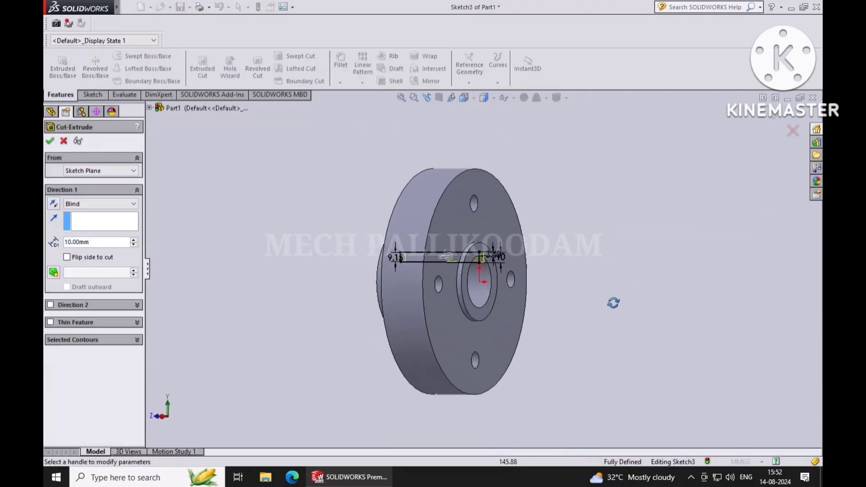
{"action": "scroll", "coordinate": [570, 236], "scroll_direction": "down", "scroll_amount": 5}
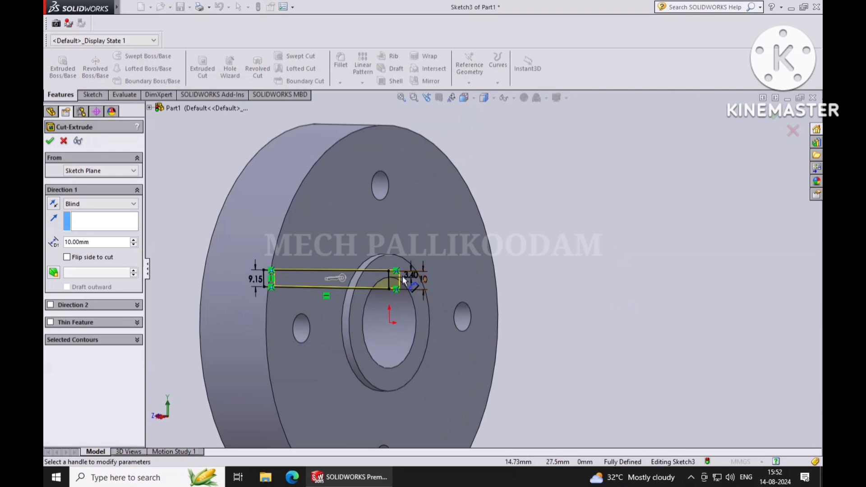
{"action": "left_click", "coordinate": [130, 206]}
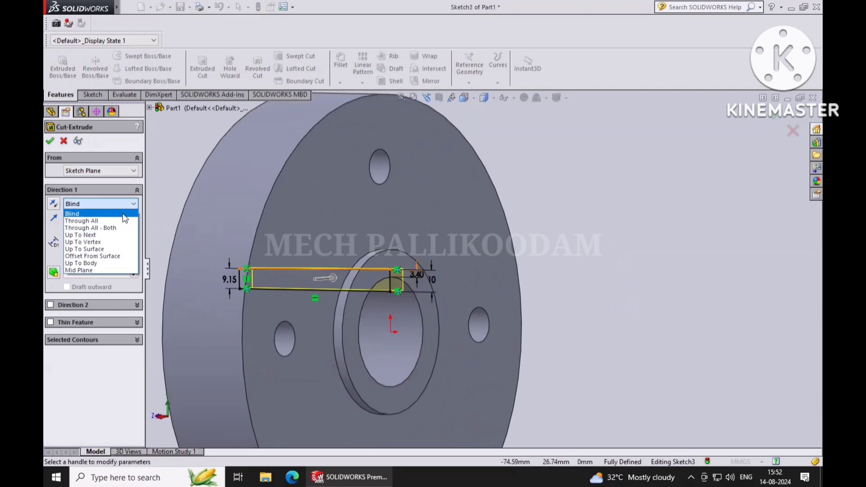
{"action": "left_click", "coordinate": [112, 270]}
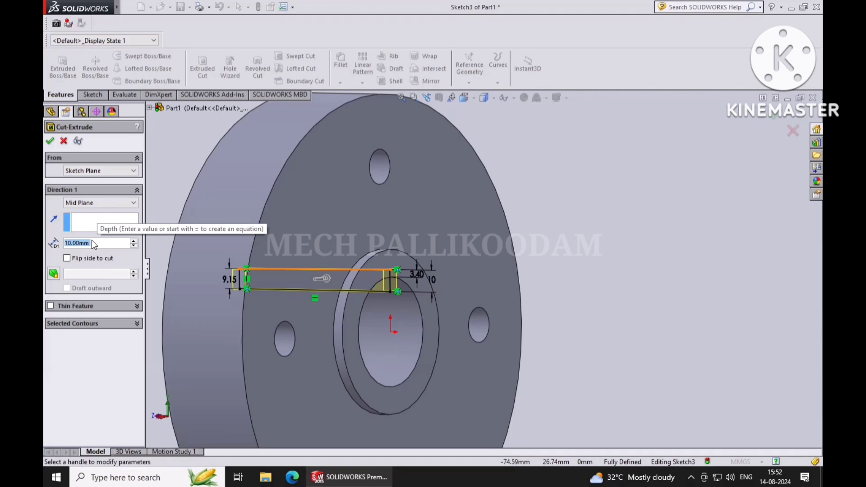
{"action": "type", "text": "16"}
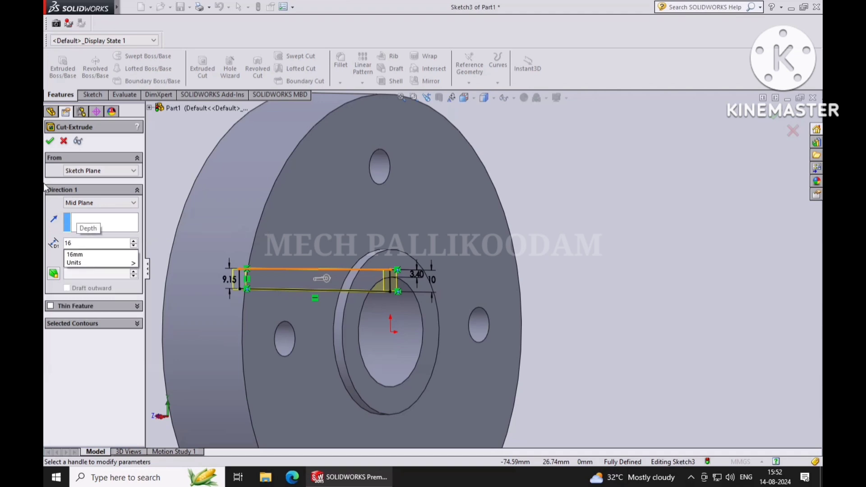
{"action": "key", "text": "Return"}
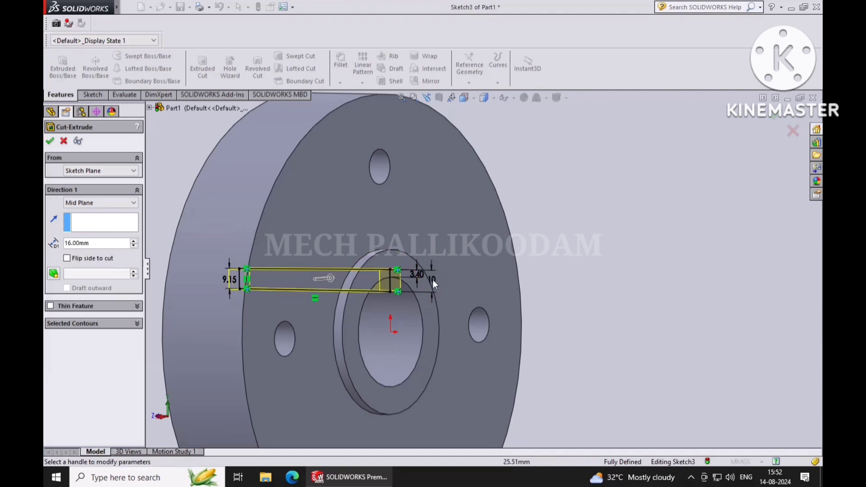
{"action": "left_click", "coordinate": [50, 142]}
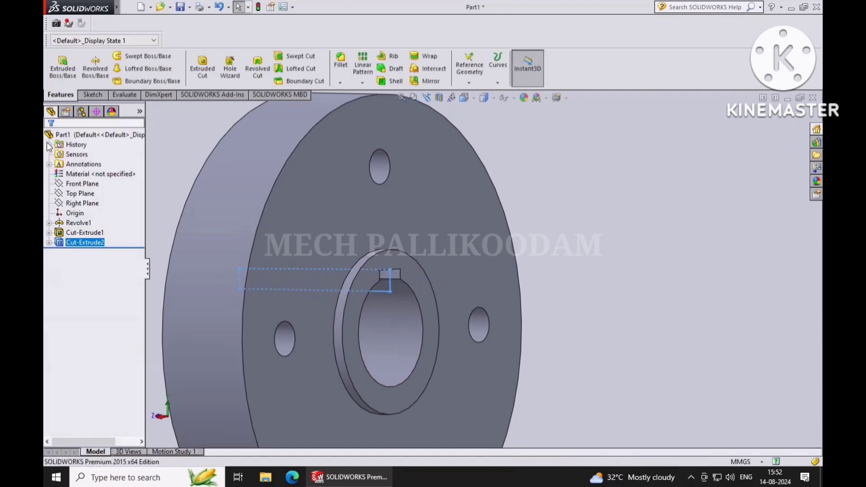
{"action": "left_click", "coordinate": [597, 299]}
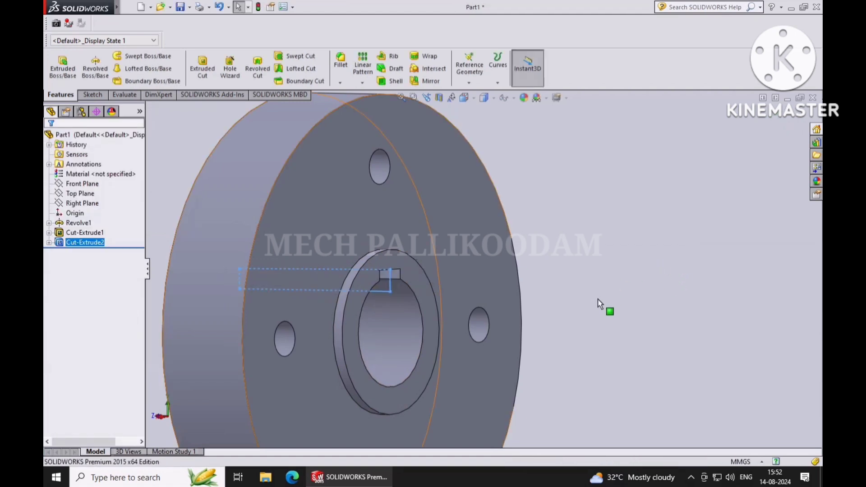
{"action": "mouse_move", "coordinate": [597, 298]}
{"action": "middle_mouse_down"}
{"action": "mouse_move", "coordinate": [568, 306]}
{"action": "mouse_move", "coordinate": [631, 272]}
{"action": "mouse_move", "coordinate": [593, 276]}
{"action": "mouse_move", "coordinate": [592, 309]}
{"action": "middle_mouse_up"}
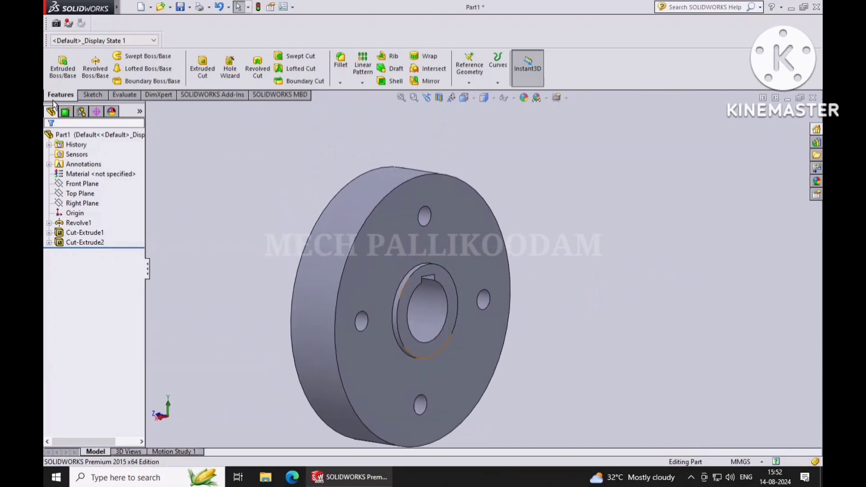
- Save the part as FLANGE 1 in the MASTER COPY folder
{"action": "left_click", "coordinate": [129, 7]}
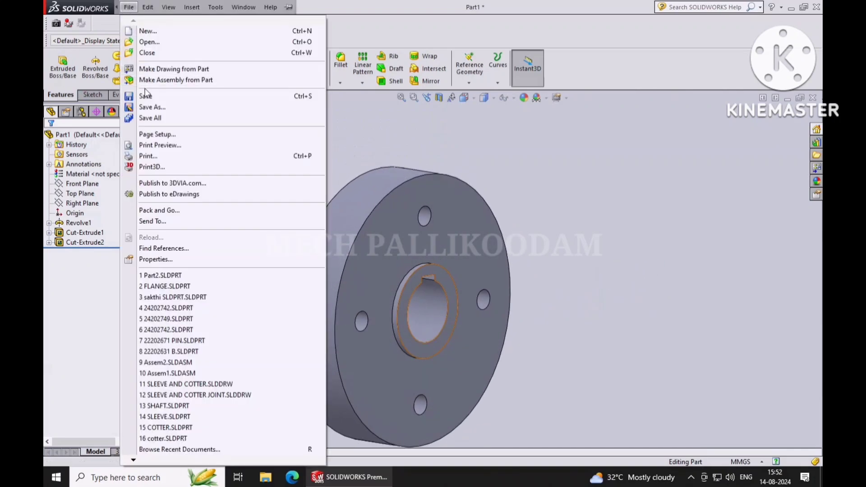
{"action": "left_click", "coordinate": [155, 115]}
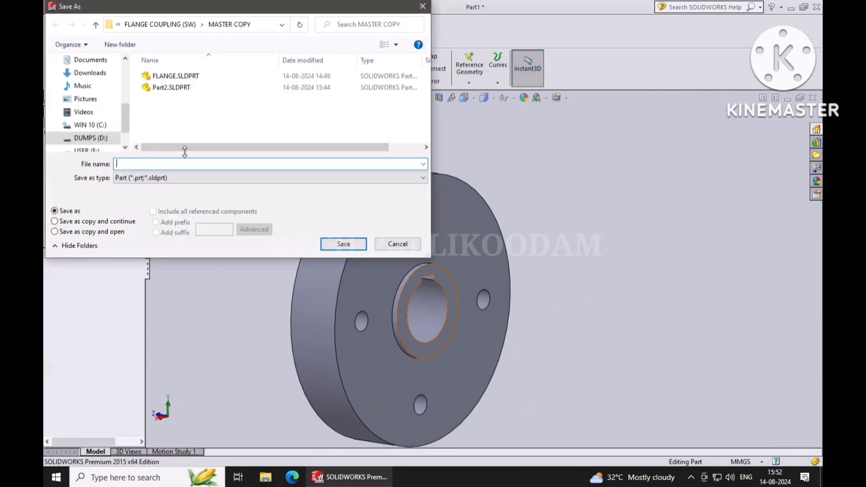
{"action": "type", "text": "FLAN"}
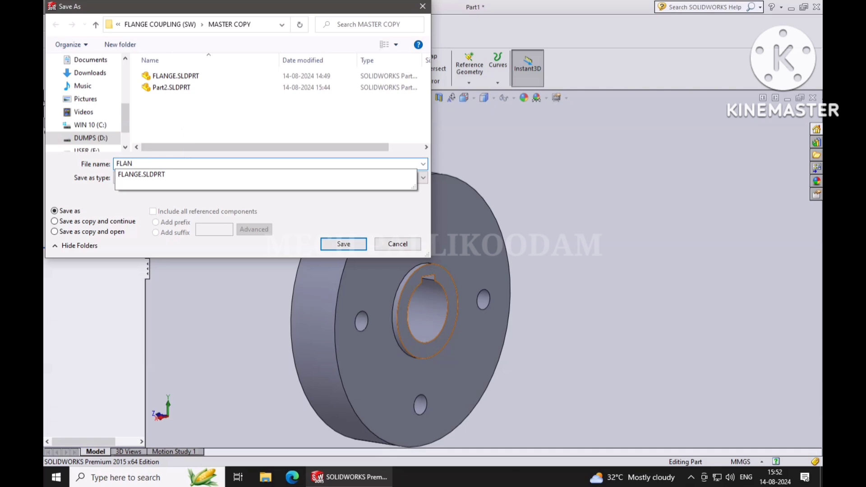
{"action": "type", "text": "GE 1"}
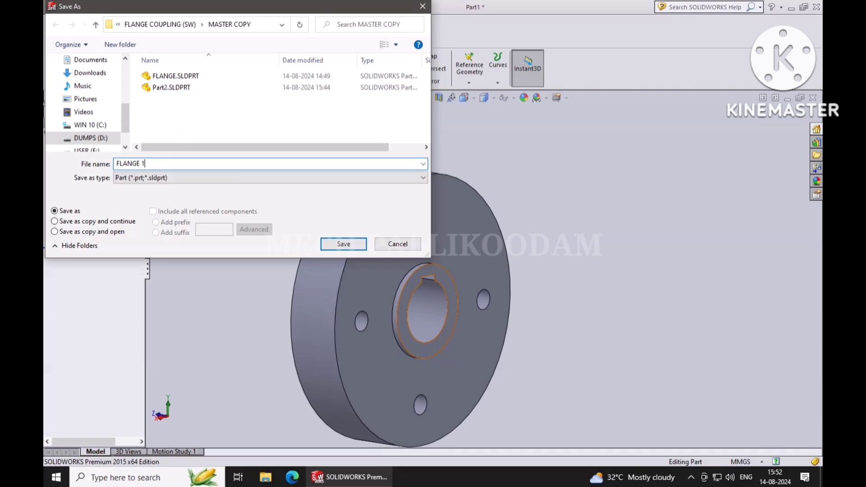
{"action": "left_click", "coordinate": [342, 248]}
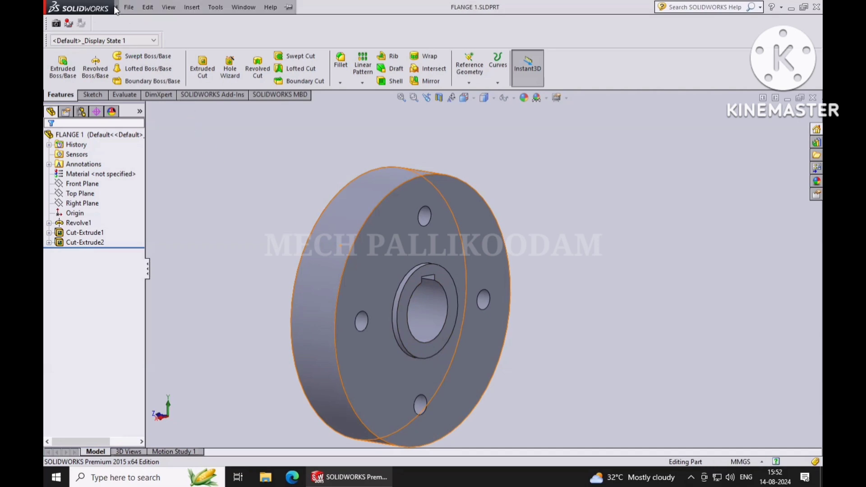
- Create a new part document
{"action": "left_click", "coordinate": [128, 7]}
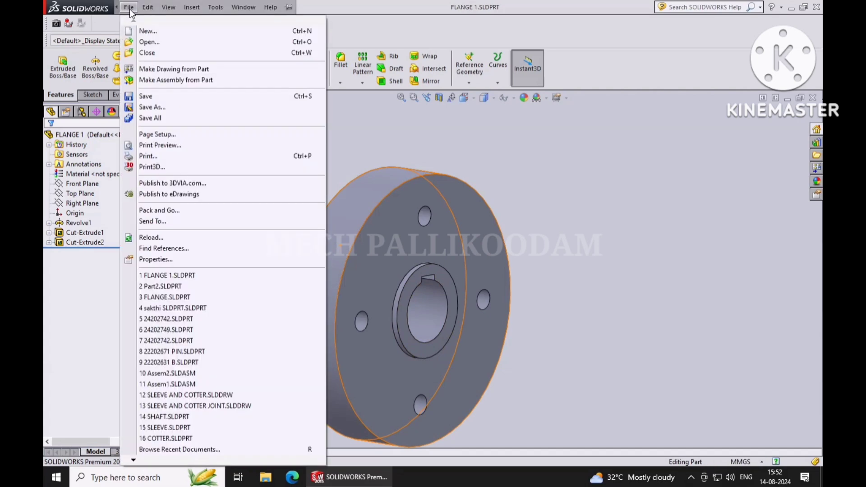
{"action": "left_click", "coordinate": [162, 31]}
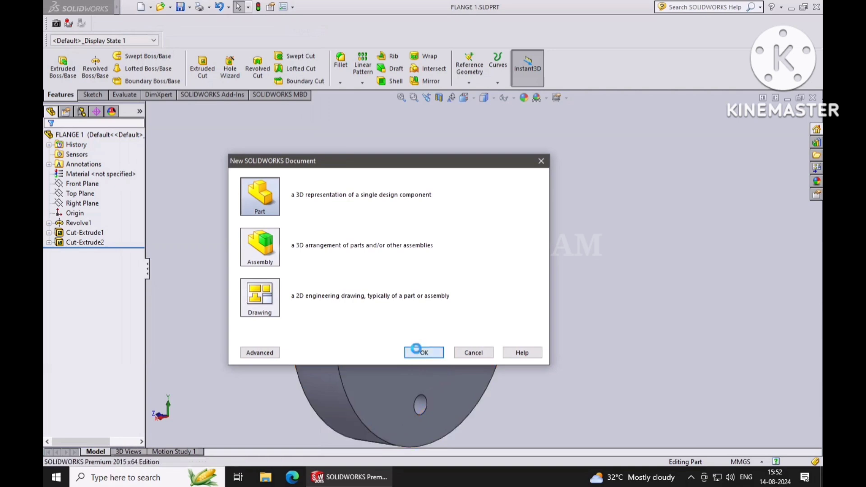
{"action": "left_click", "coordinate": [414, 351]}
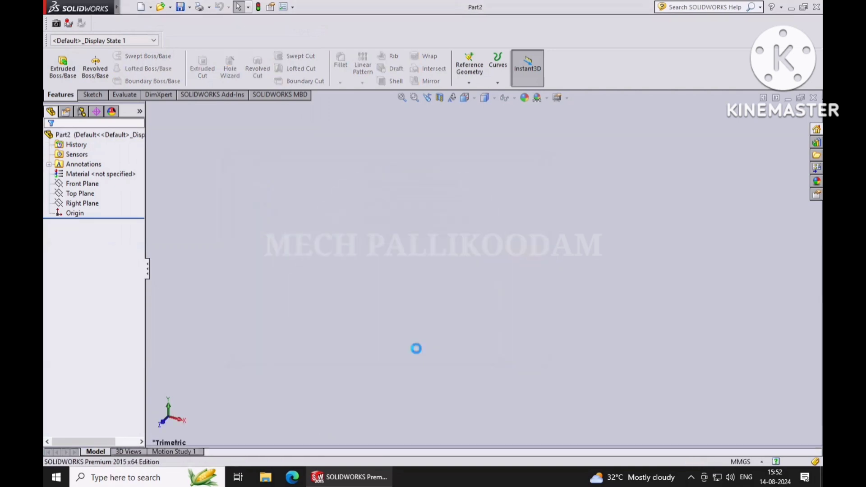
- Sketch a horizontal centerline about 97 mm long from the origin on the Right Plane, viewed normal to it
{"action": "left_click", "coordinate": [82, 203]}
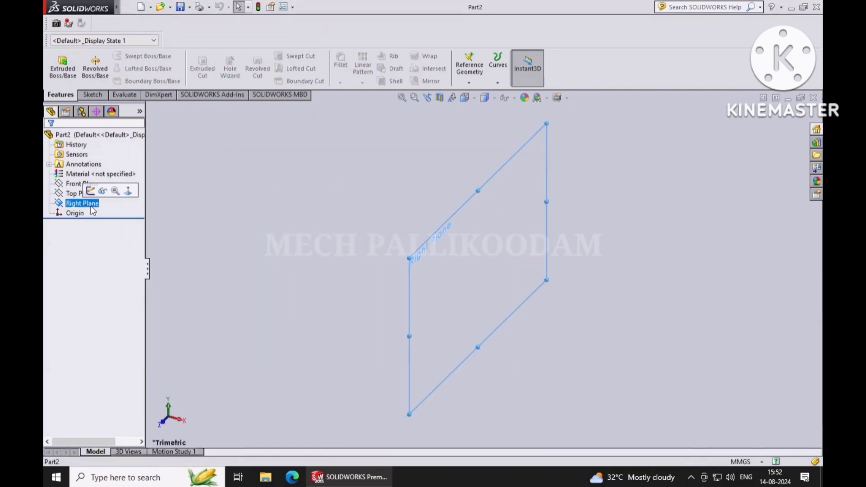
{"action": "left_click", "coordinate": [127, 193]}
{"action": "left_click", "coordinate": [93, 95]}
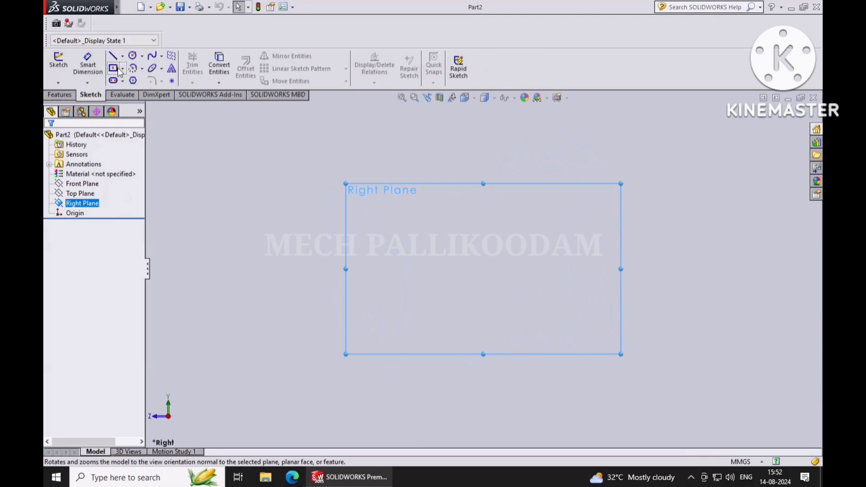
{"action": "left_click", "coordinate": [122, 55]}
{"action": "left_click", "coordinate": [135, 79]}
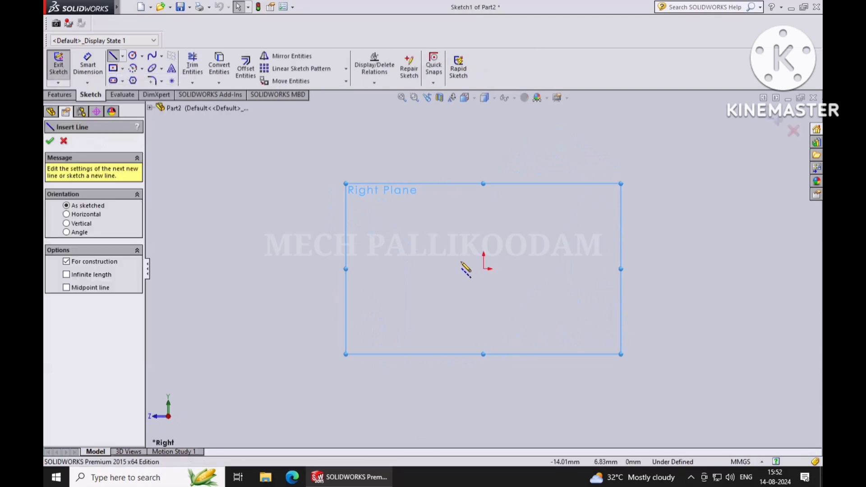
{"action": "left_click", "coordinate": [483, 269]}
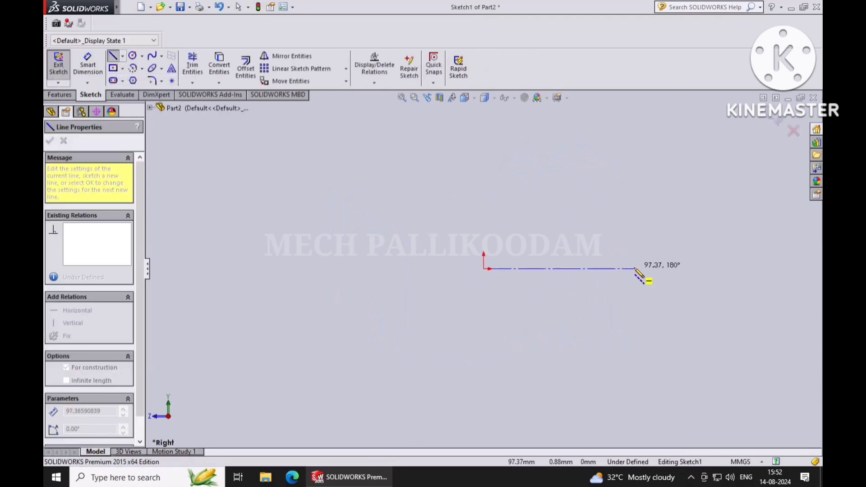
{"action": "left_click", "coordinate": [634, 269]}
{"action": "key", "text": "Escape"}
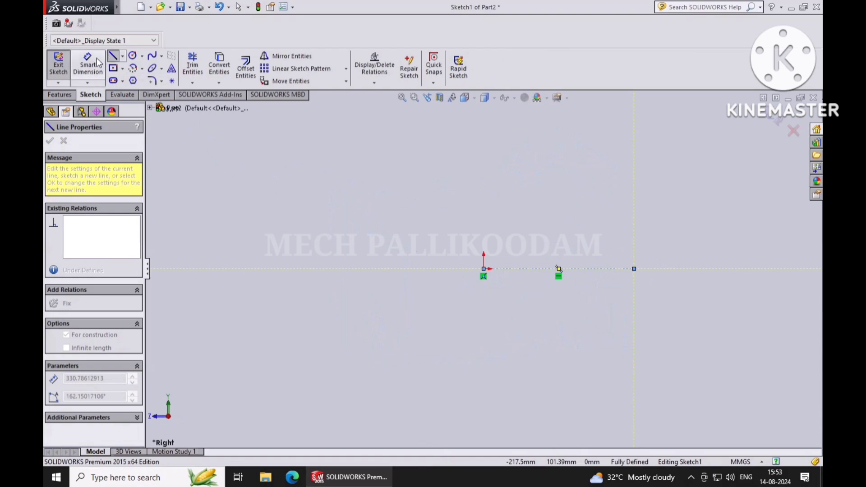
- Dimension the centerline's length as 80 mm
{"action": "key", "text": "d"}
{"action": "left_click", "coordinate": [569, 272]}
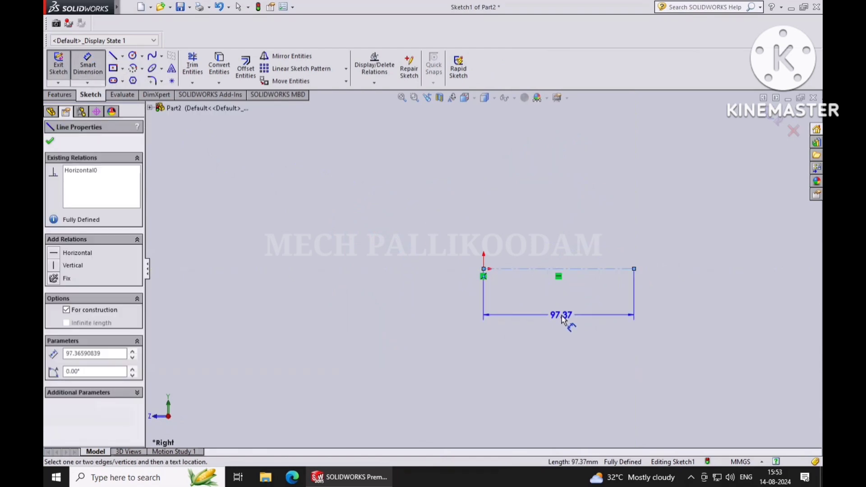
{"action": "left_click", "coordinate": [566, 320]}
{"action": "type", "text": "80"}
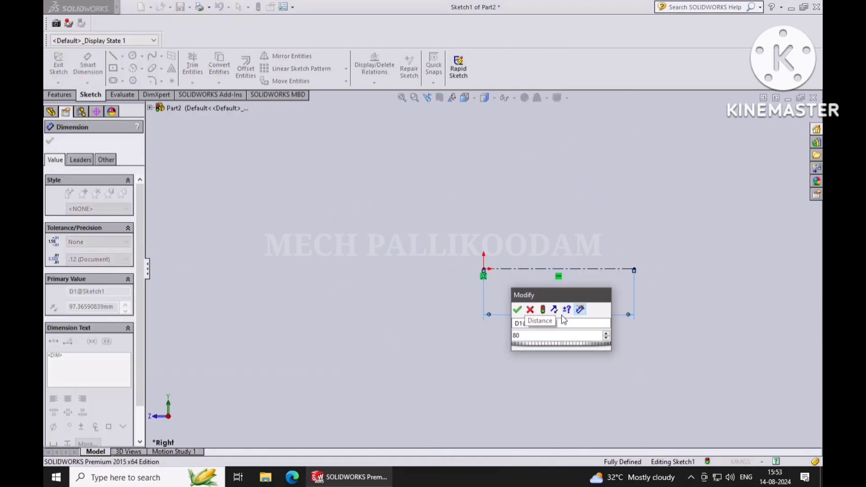
{"action": "key", "text": "Return"}
{"action": "scroll", "coordinate": [514, 271], "scroll_direction": "down", "scroll_amount": 2}
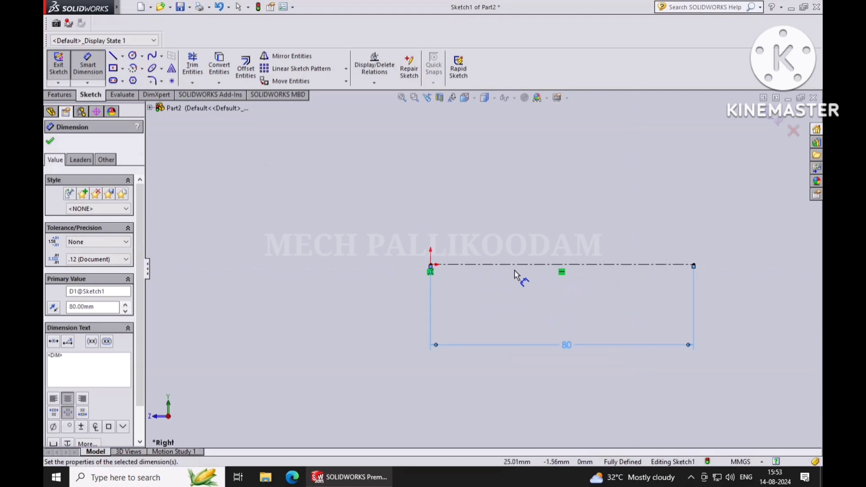
- Sketch the bore outline above the centerline: a 60.6 mm horizontal line, a short vertical step, a 19.4 mm horizontal line and a 57.7 mm vertical face above the origin
{"action": "left_click", "coordinate": [113, 55]}
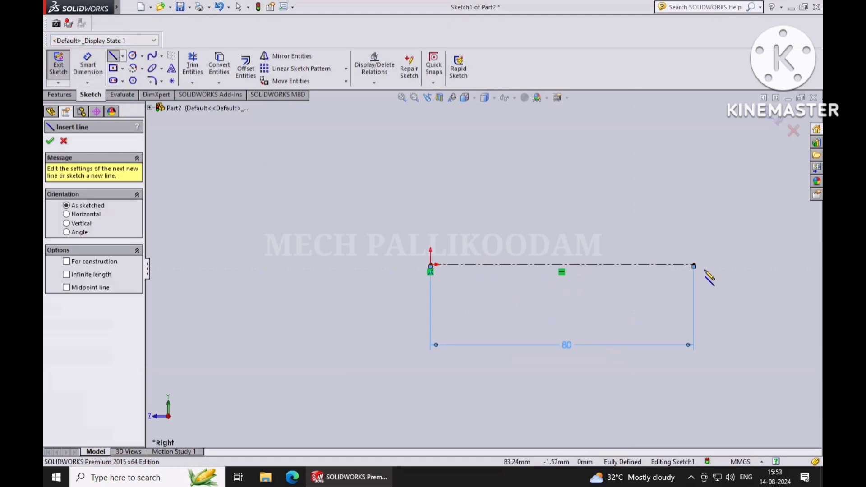
{"action": "left_click", "coordinate": [694, 232]}
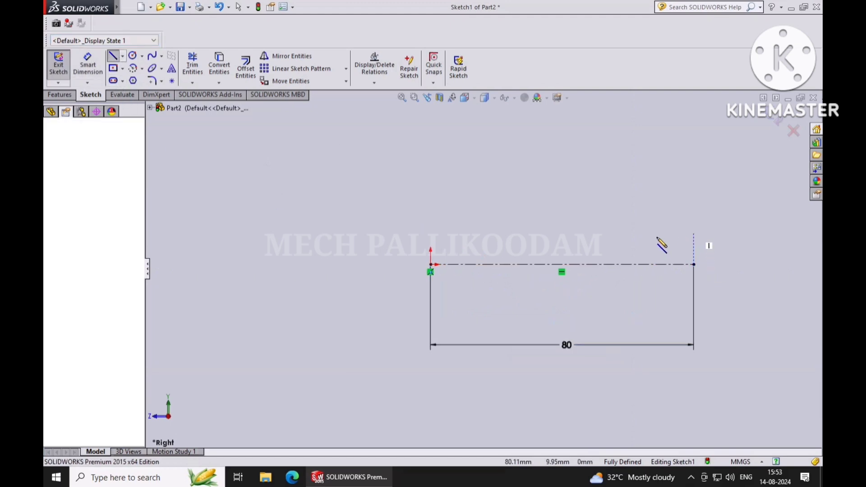
{"action": "left_click", "coordinate": [494, 232]}
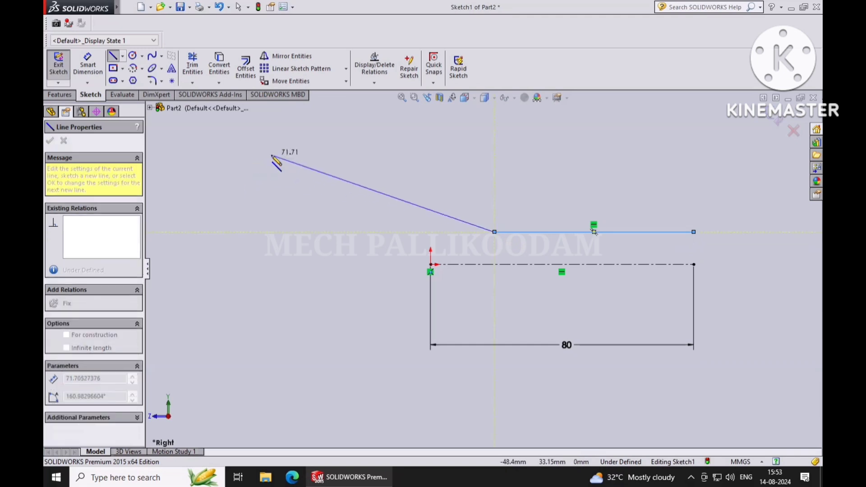
{"action": "left_click", "coordinate": [494, 198]}
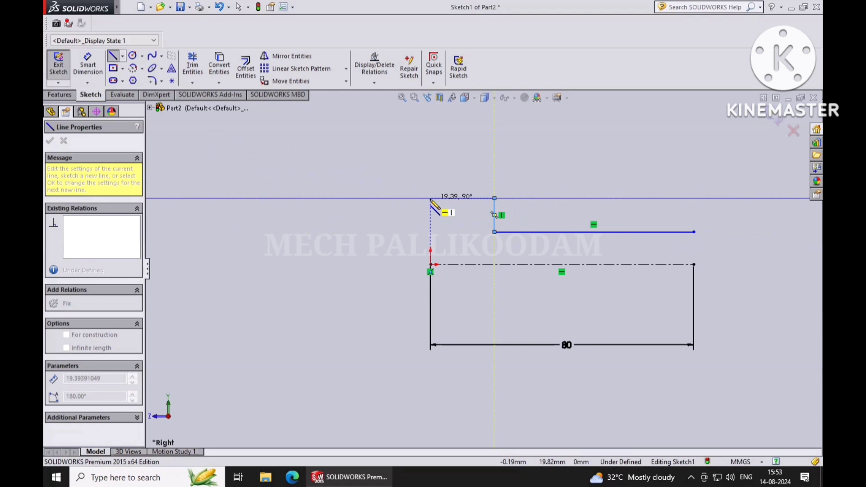
{"action": "left_click", "coordinate": [430, 198]}
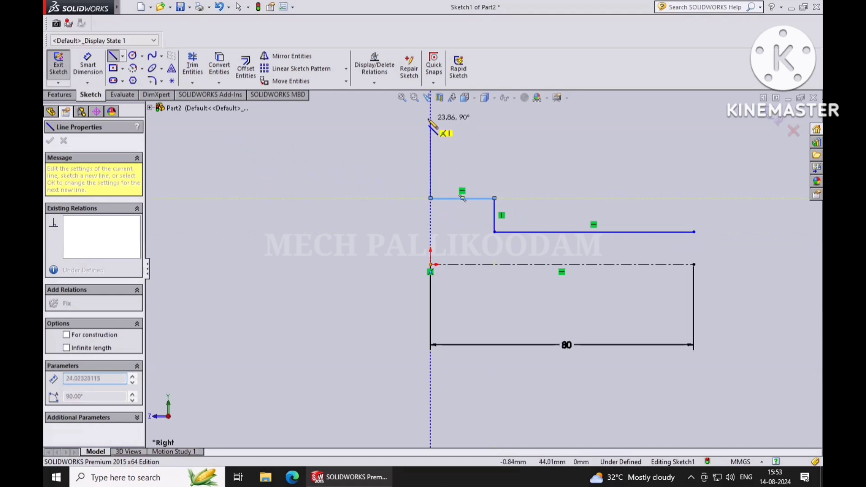
{"action": "scroll", "coordinate": [445, 131], "scroll_direction": "up", "scroll_amount": 2}
{"action": "scroll", "coordinate": [450, 133], "scroll_direction": "up", "scroll_amount": 2}
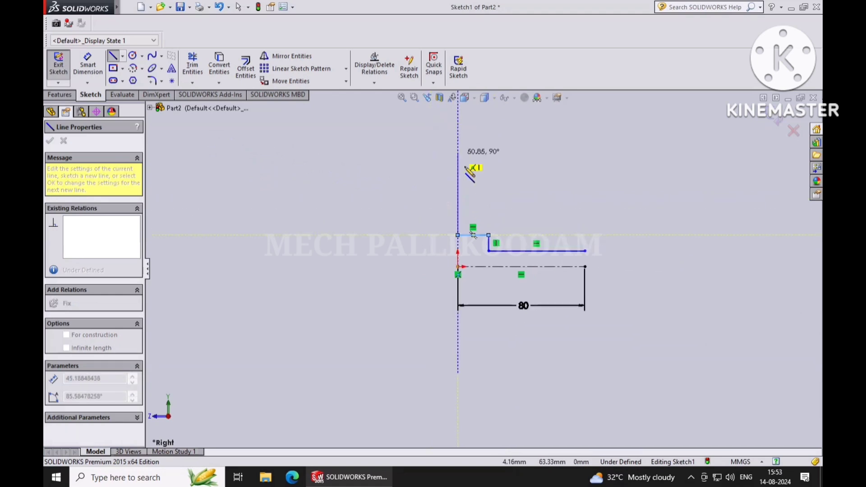
{"action": "left_click", "coordinate": [457, 143]}
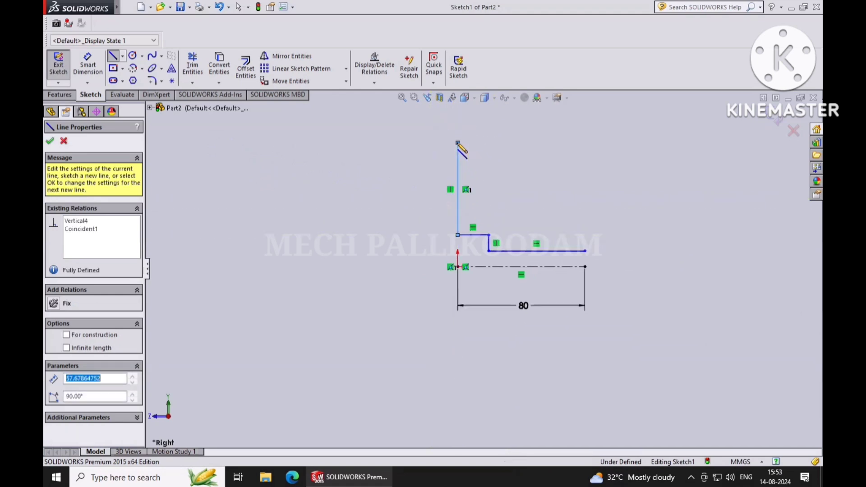
- Close the profile with horizontal and vertical lines forming the outer rim, its recess, the flange back face, the hub top and the 26.3 mm hub end
{"action": "left_click", "coordinate": [530, 143]}
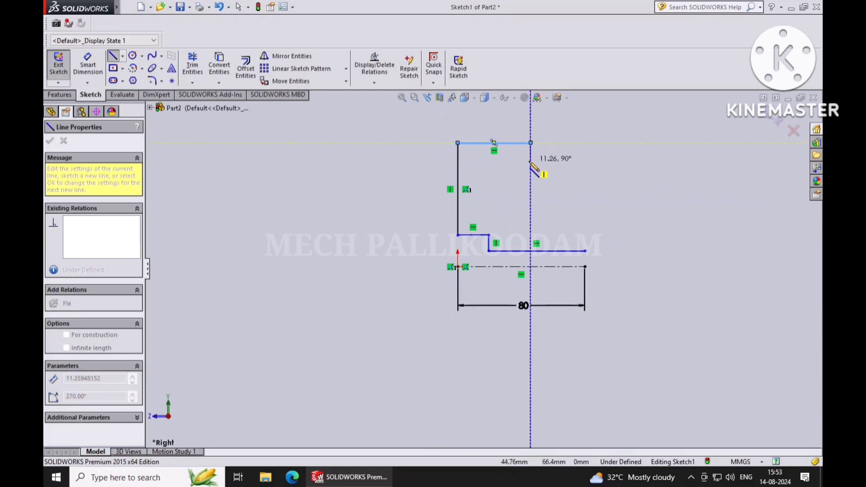
{"action": "left_click", "coordinate": [531, 160]}
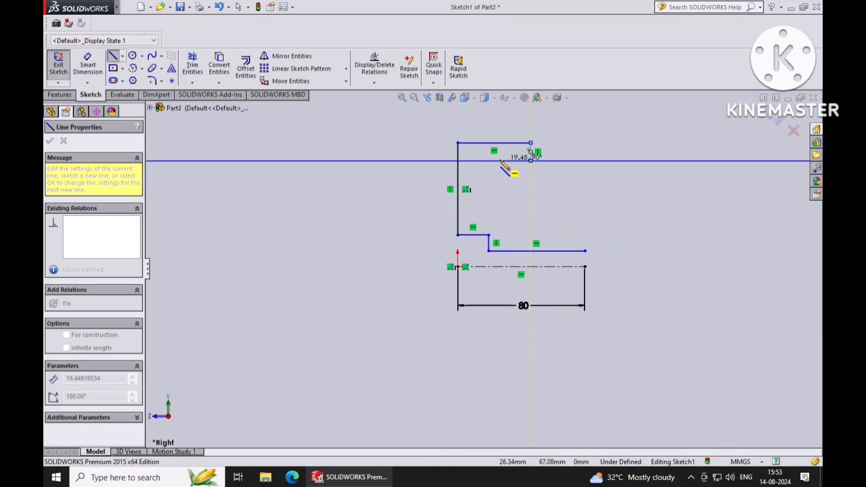
{"action": "left_click", "coordinate": [500, 161]}
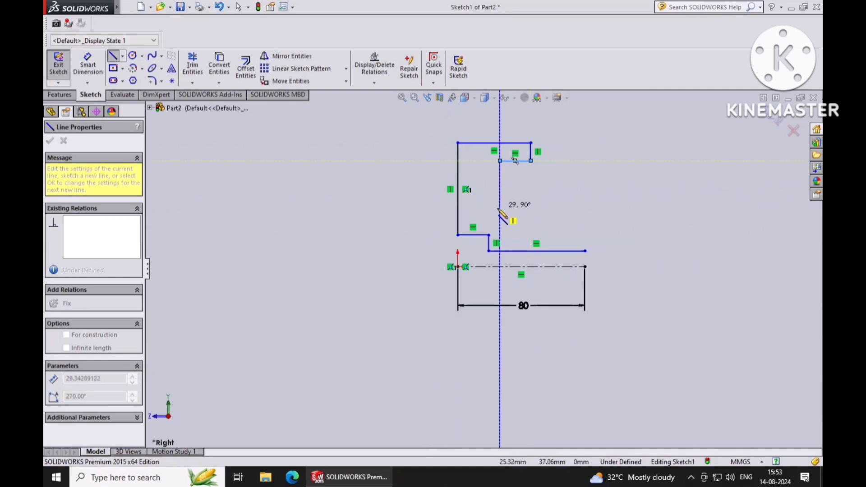
{"action": "left_click", "coordinate": [499, 209]}
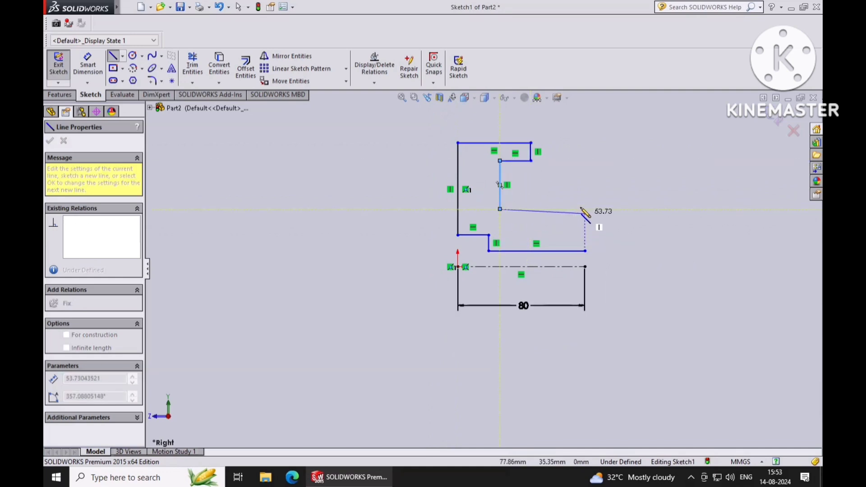
{"action": "left_click", "coordinate": [585, 209]}
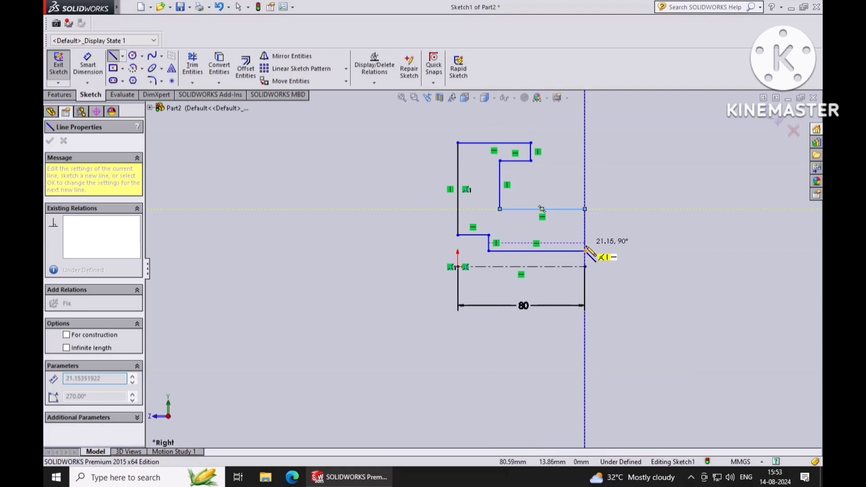
{"action": "left_click", "coordinate": [585, 251]}
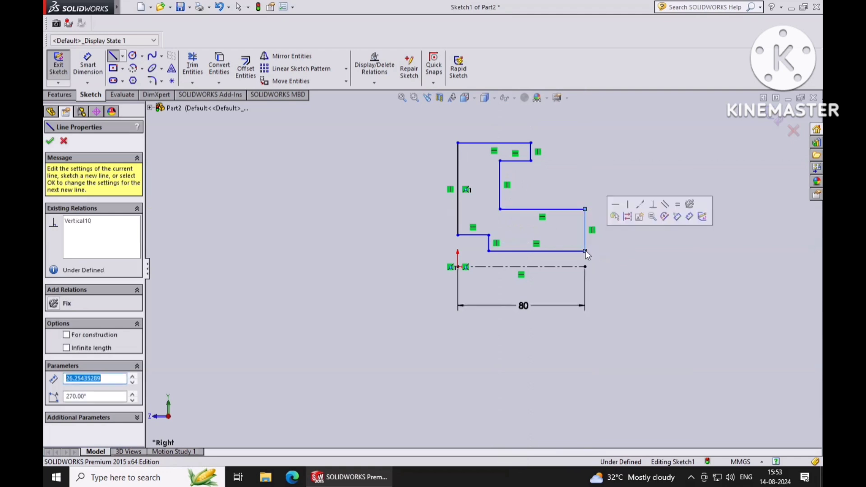
{"action": "left_click", "coordinate": [49, 141]}
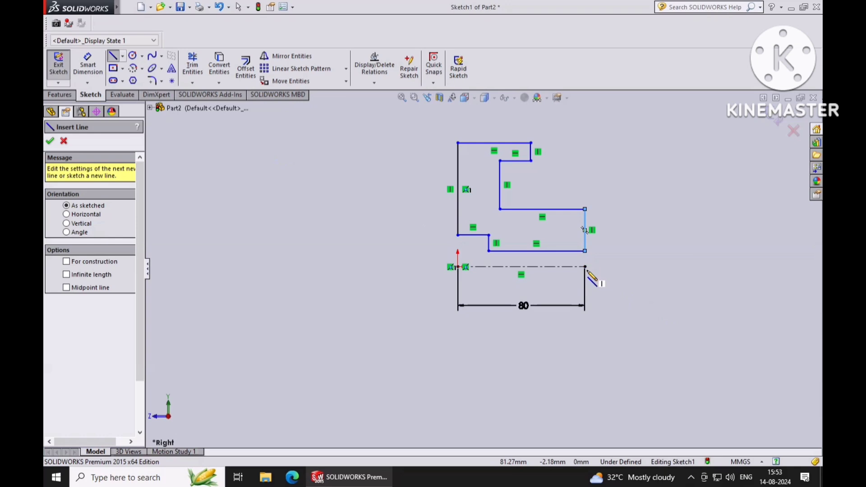
{"action": "key", "text": "Escape"}
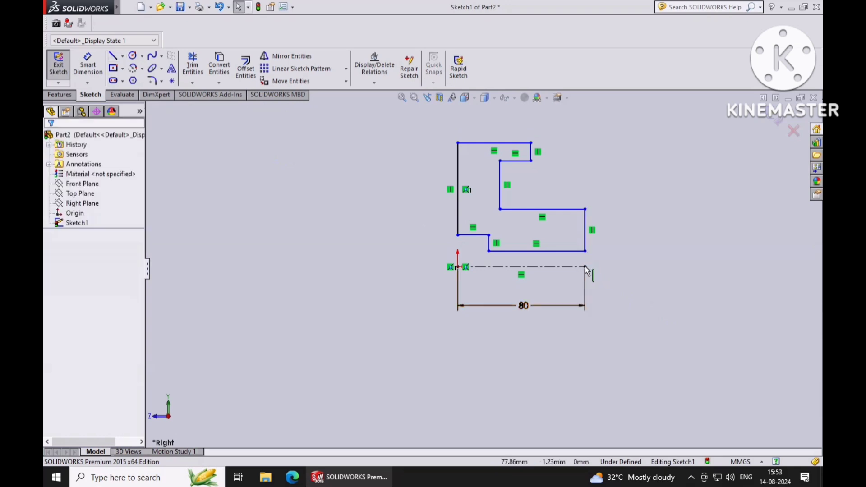
- Align the hub end's lower corner vertically with the centerline's far endpoint, and the front face's lower corner vertically with the origin
{"action": "left_click", "coordinate": [585, 267]}
{"action": "left_click", "coordinate": [585, 251], "text": "ctrl"}
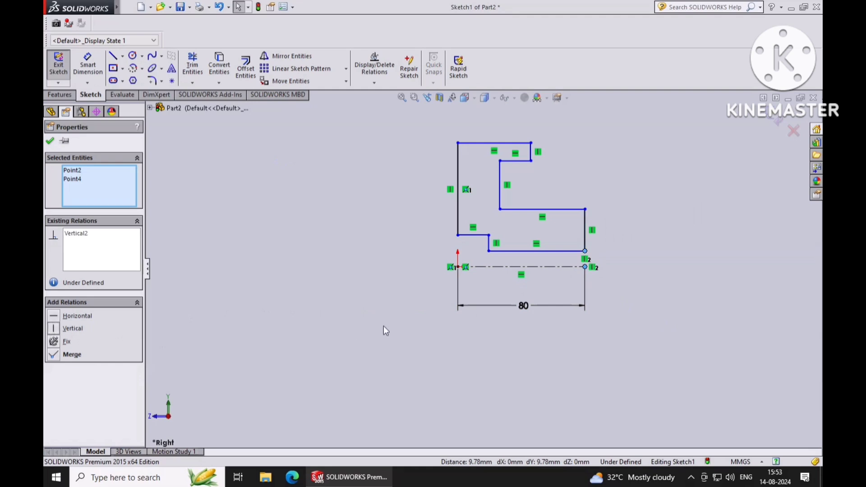
{"action": "left_click", "coordinate": [458, 267]}
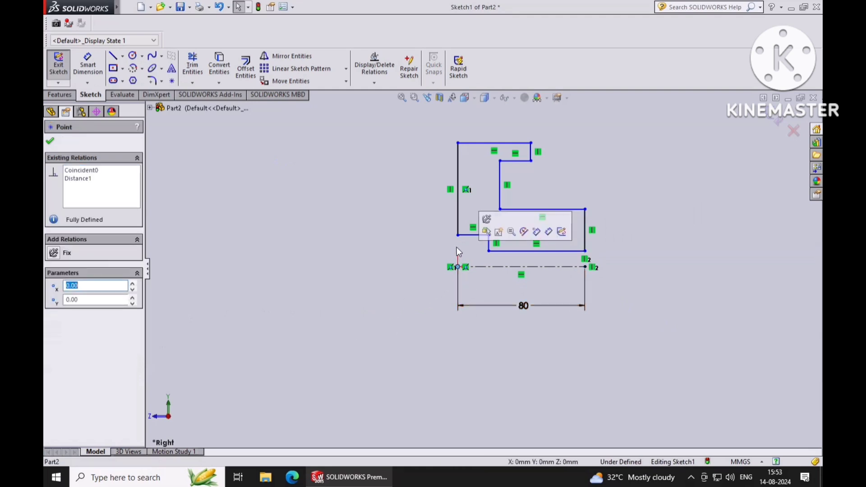
{"action": "left_click", "coordinate": [458, 235], "text": "ctrl"}
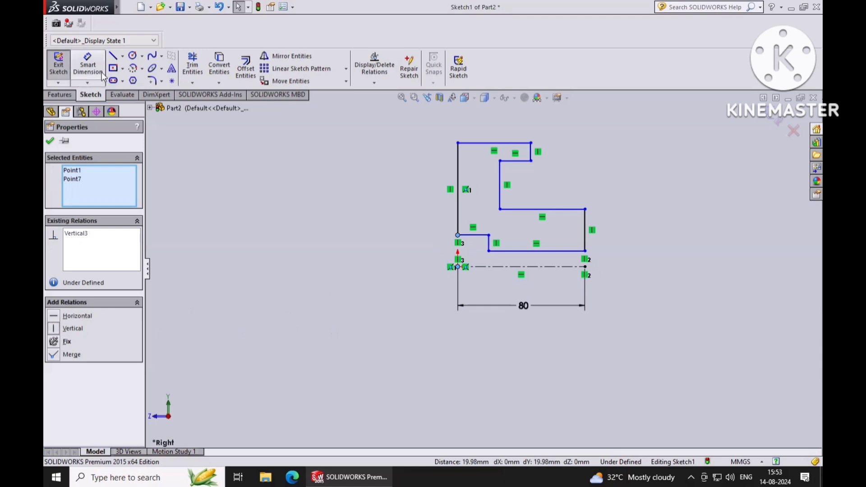
- Dimension the long bore line's distance from the centerline, try 25 mm, and undo that value change
{"action": "left_click", "coordinate": [88, 66]}
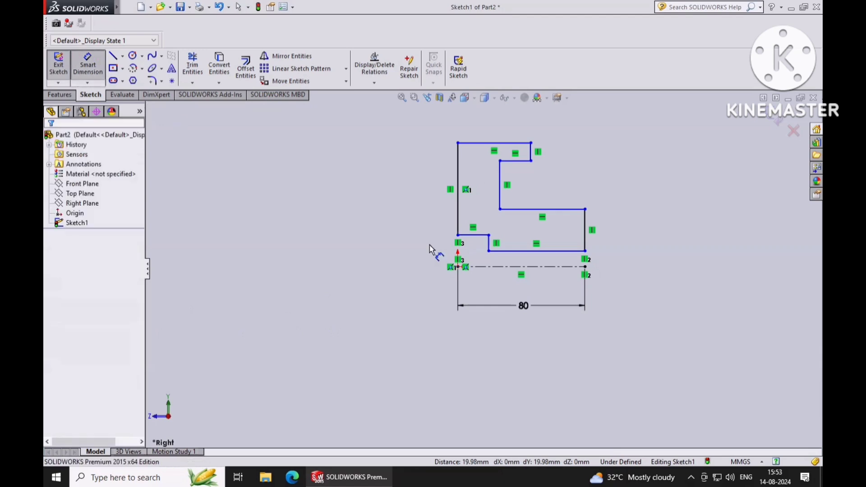
{"action": "left_click", "coordinate": [547, 251]}
{"action": "left_click", "coordinate": [554, 267]}
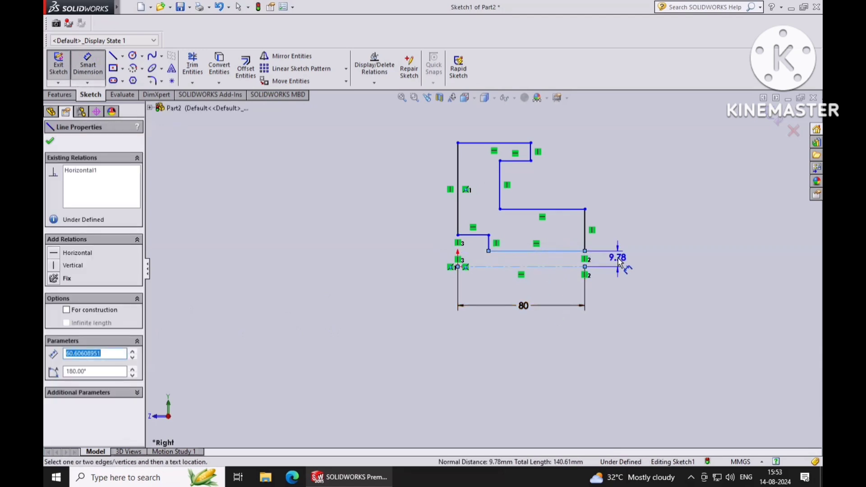
{"action": "left_click", "coordinate": [620, 262]}
{"action": "type", "text": "25"}
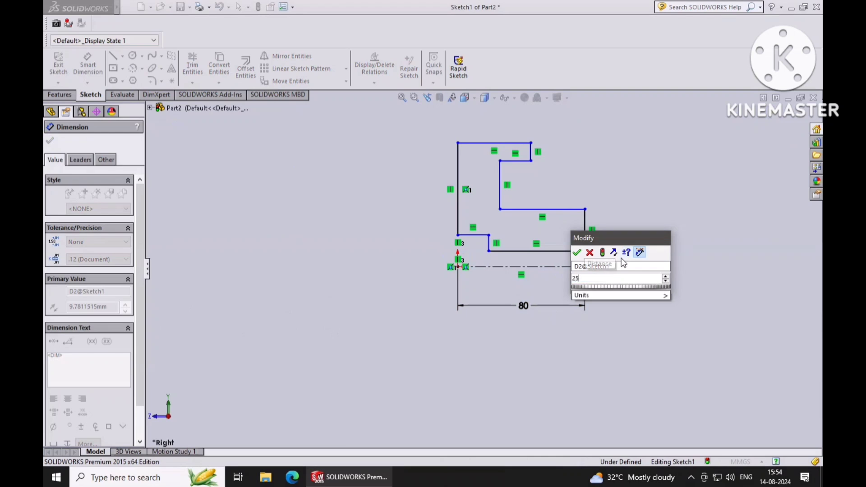
{"action": "key", "text": "Return"}
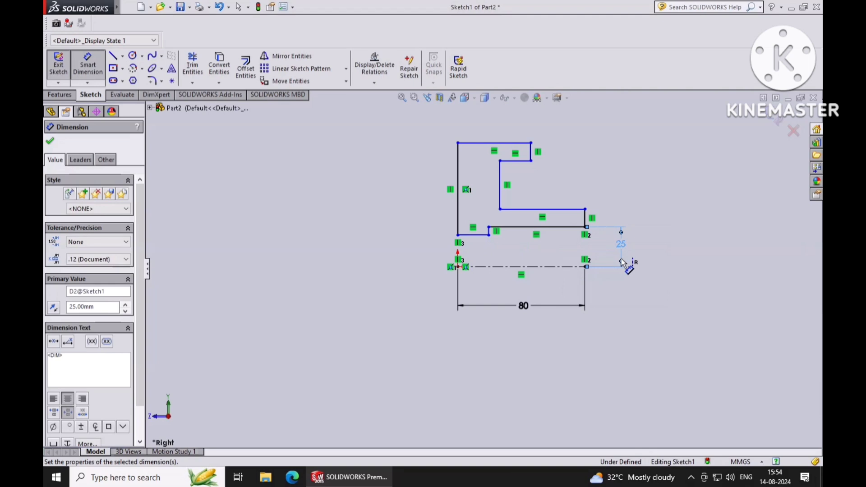
{"action": "key", "text": "ctrl+z"}
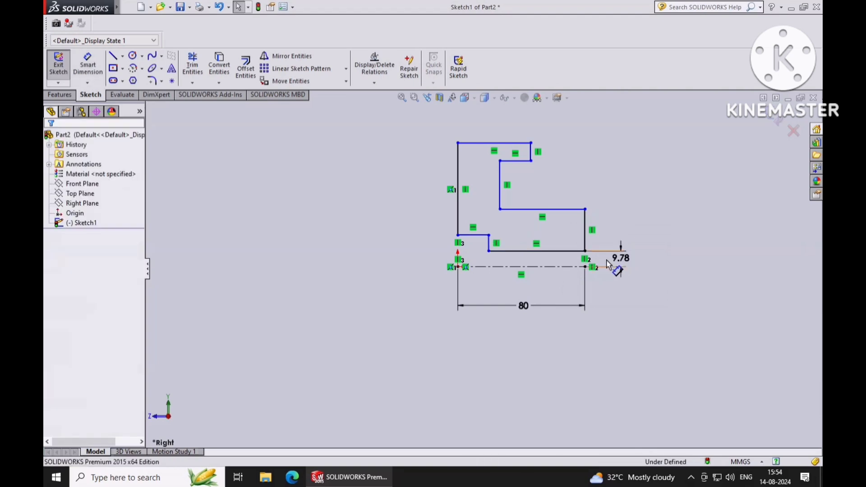
- Dimension the short recess line's distance from the centerline as 37.5 mm
{"action": "scroll", "coordinate": [472, 228], "scroll_direction": "down", "scroll_amount": 3}
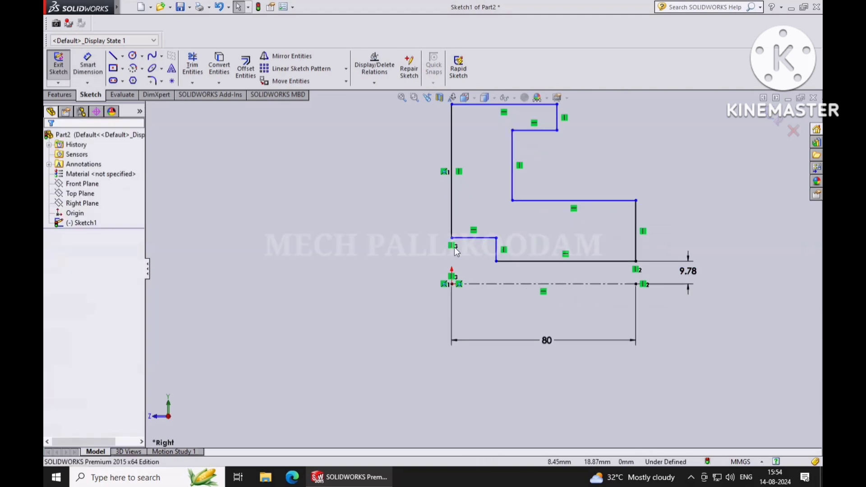
{"action": "left_click", "coordinate": [88, 65]}
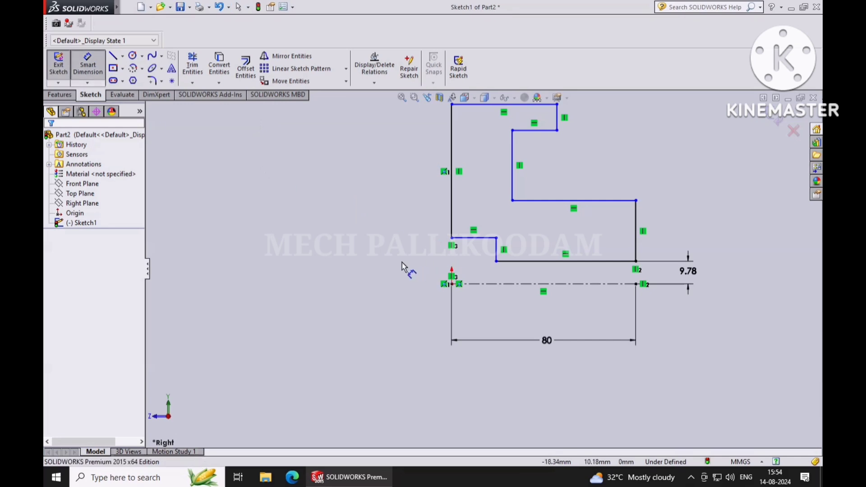
{"action": "left_click", "coordinate": [490, 285]}
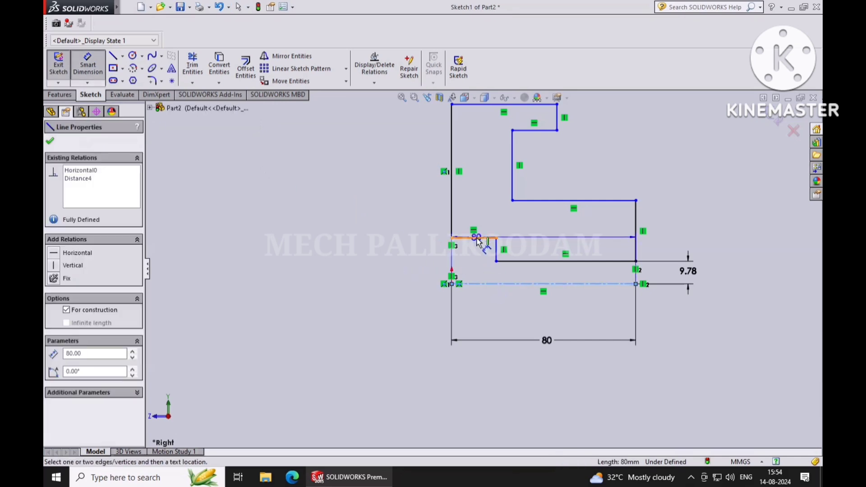
{"action": "left_click", "coordinate": [474, 237]}
{"action": "left_click", "coordinate": [424, 265]}
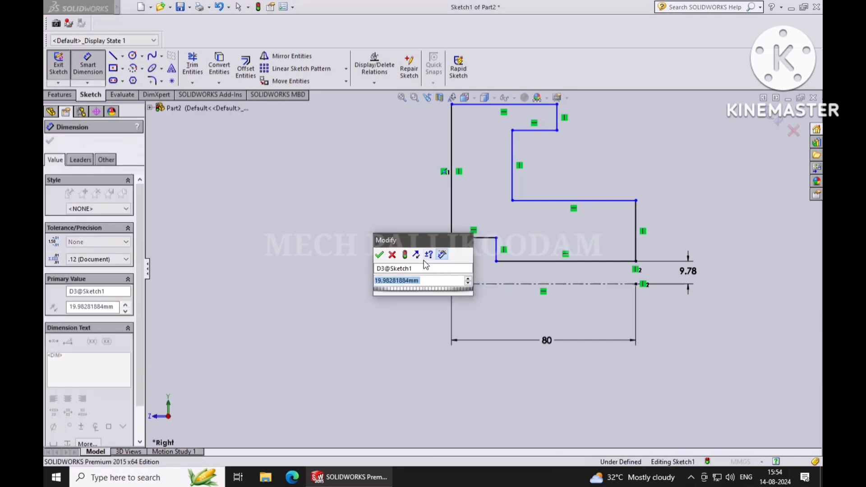
{"action": "type", "text": "37.5"}
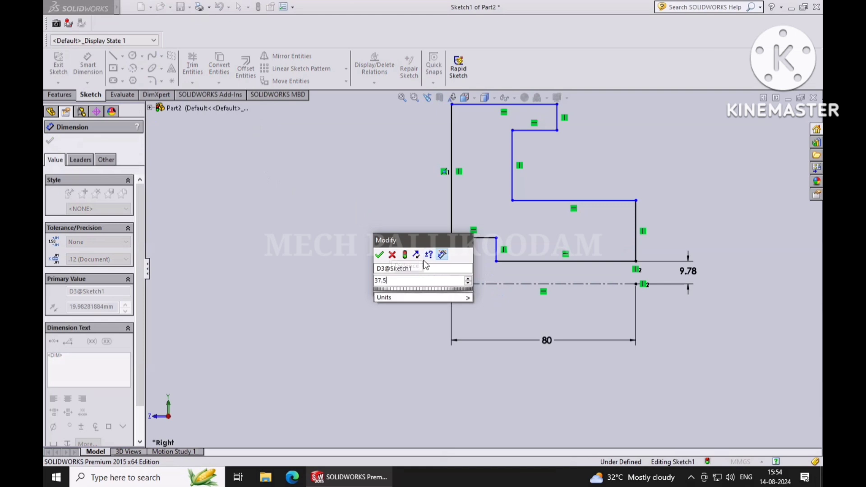
{"action": "key", "text": "Return"}
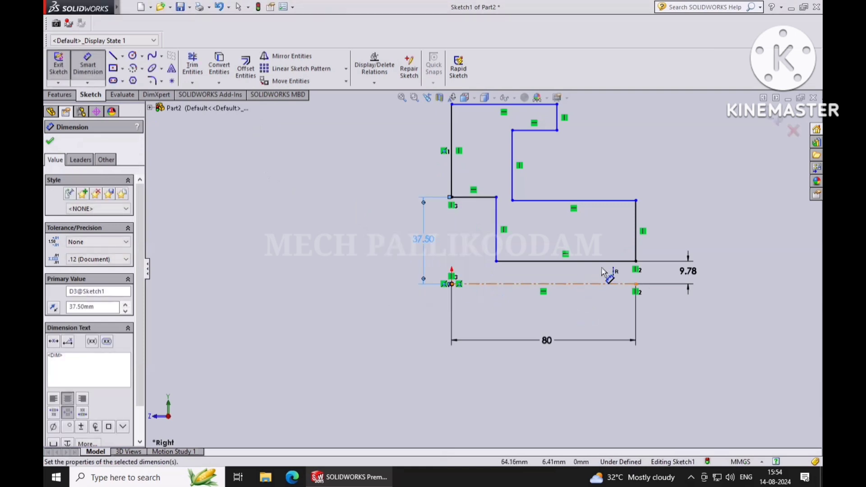
- Dimension the hub's upper line from the centerline, try 50 mm, and undo that value change
{"action": "left_click", "coordinate": [630, 282]}
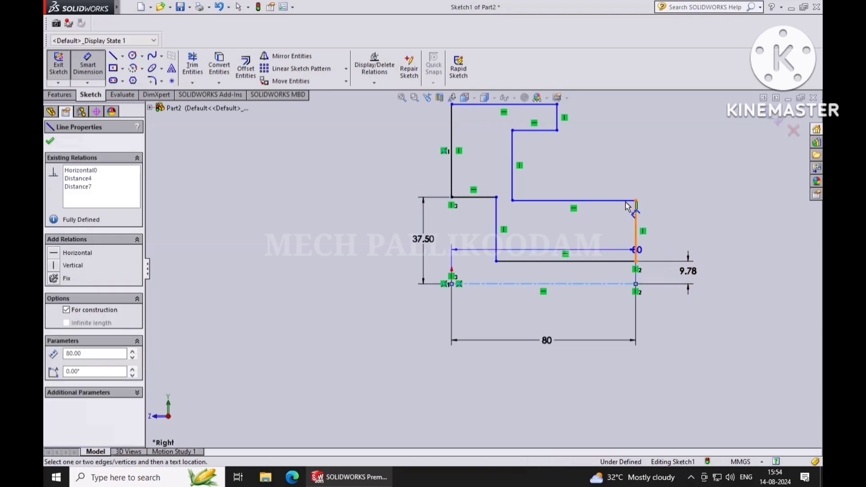
{"action": "left_click", "coordinate": [624, 205]}
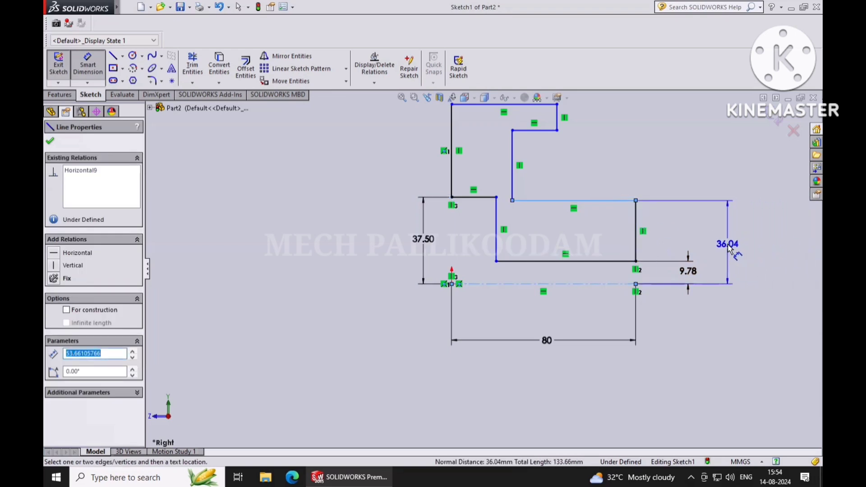
{"action": "left_click", "coordinate": [728, 245]}
{"action": "type", "text": "50"}
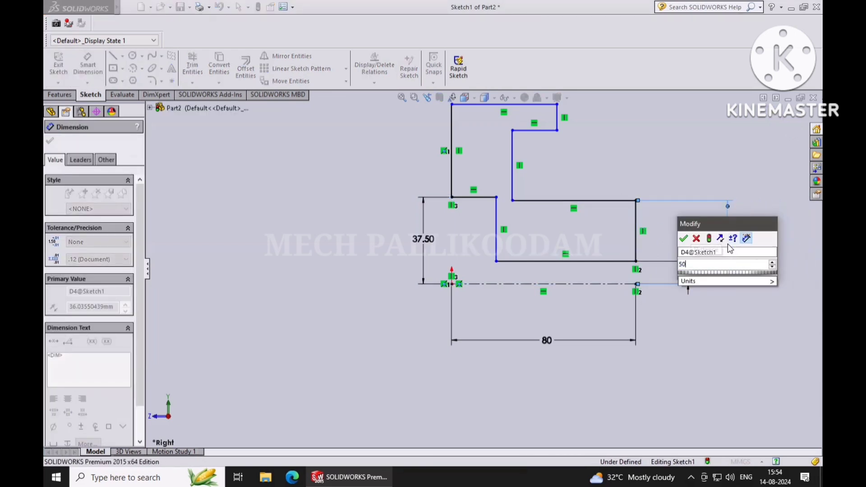
{"action": "key", "text": "Return"}
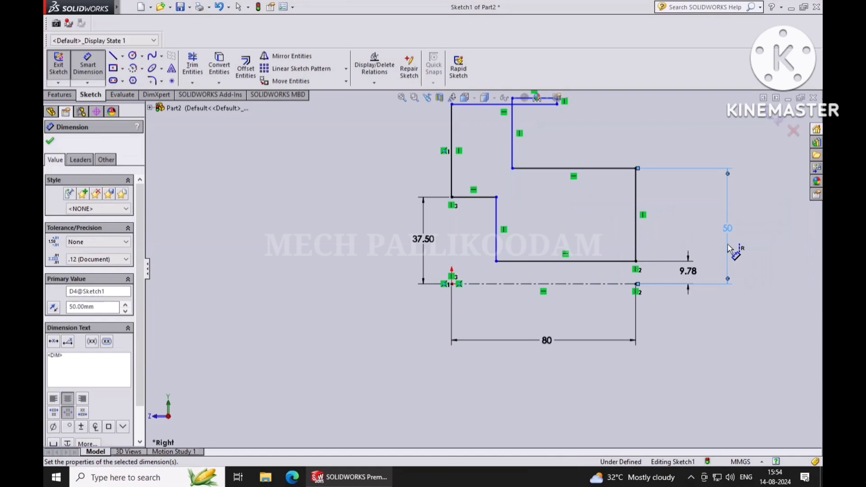
{"action": "key", "text": "Escape"}
{"action": "key", "text": "ctrl+z"}
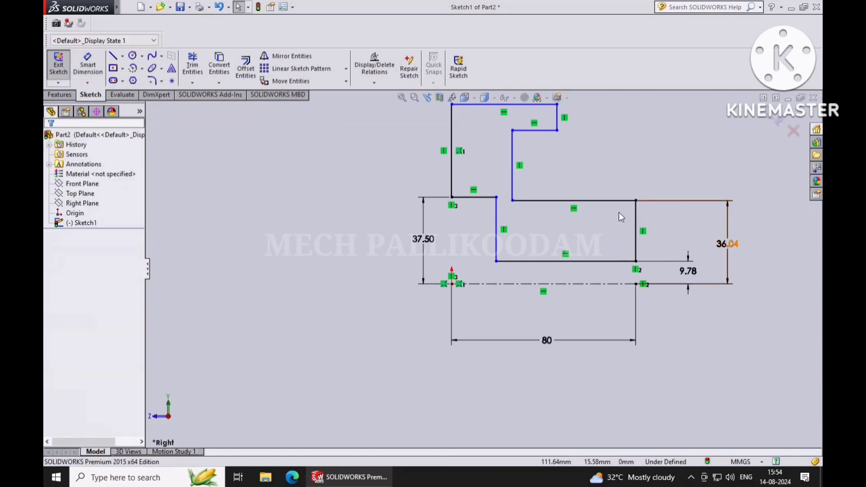
{"action": "key", "text": "z"}
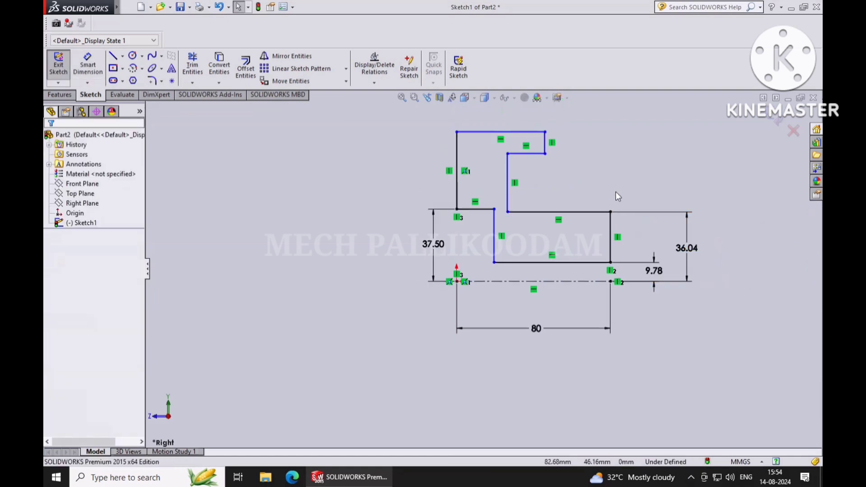
- Dimension the rim's short vertical end edge as 8 mm
{"action": "left_click", "coordinate": [87, 65]}
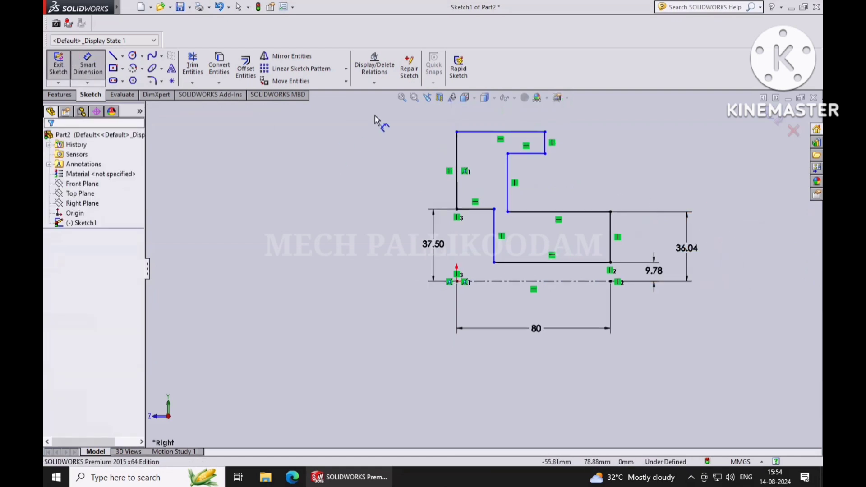
{"action": "left_click", "coordinate": [563, 150]}
{"action": "left_click", "coordinate": [614, 146]}
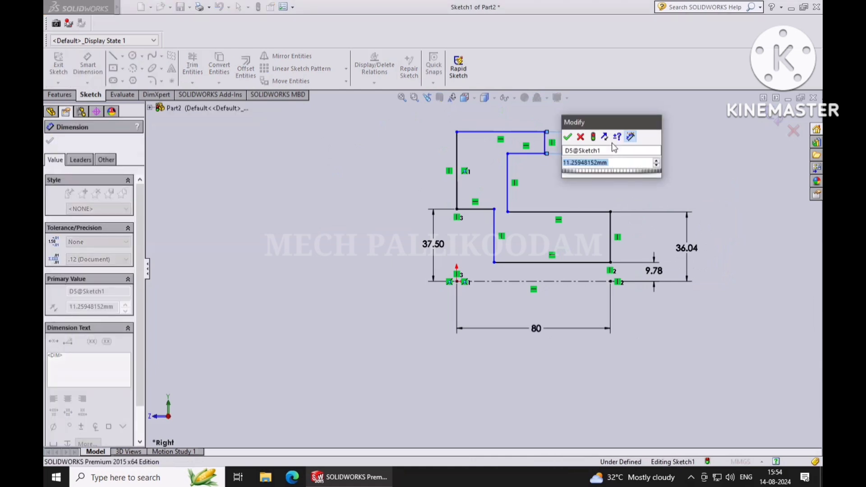
{"action": "type", "text": "8"}
{"action": "key", "text": "Return"}
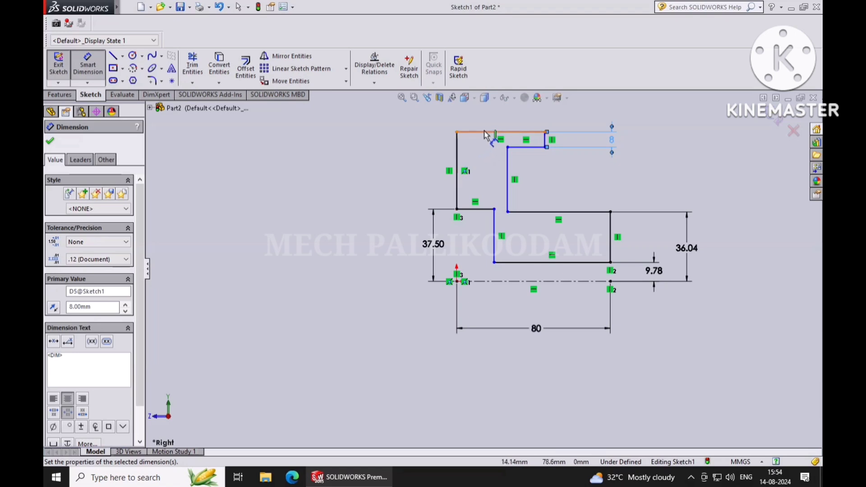
- Dimension the profile's outermost horizontal line as 45 mm long
{"action": "key", "text": "z"}
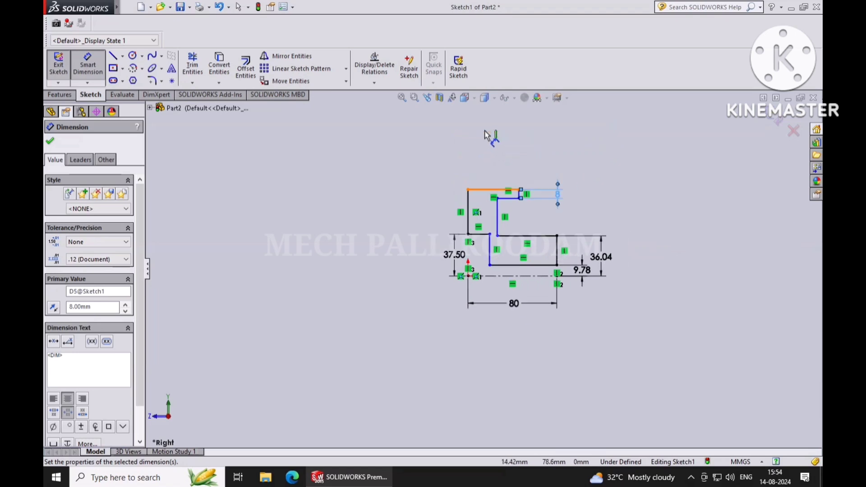
{"action": "left_click", "coordinate": [489, 189]}
{"action": "left_click", "coordinate": [491, 158]}
{"action": "type", "text": "45"}
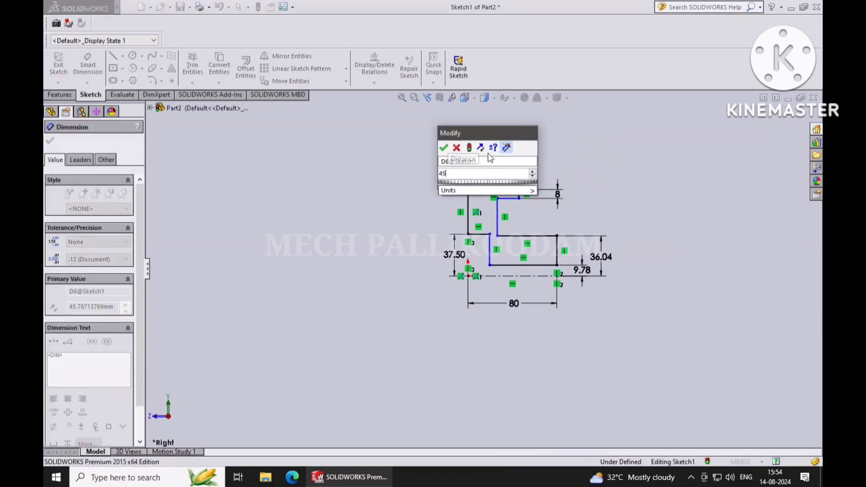
{"action": "key", "text": "Return"}
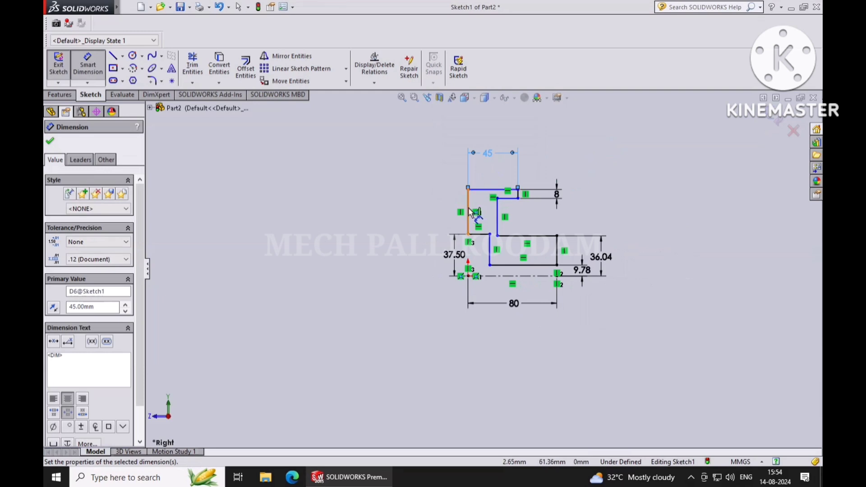
- Dimension the distance between the front face line and the parallel web line as 25 mm
{"action": "left_click", "coordinate": [469, 211]}
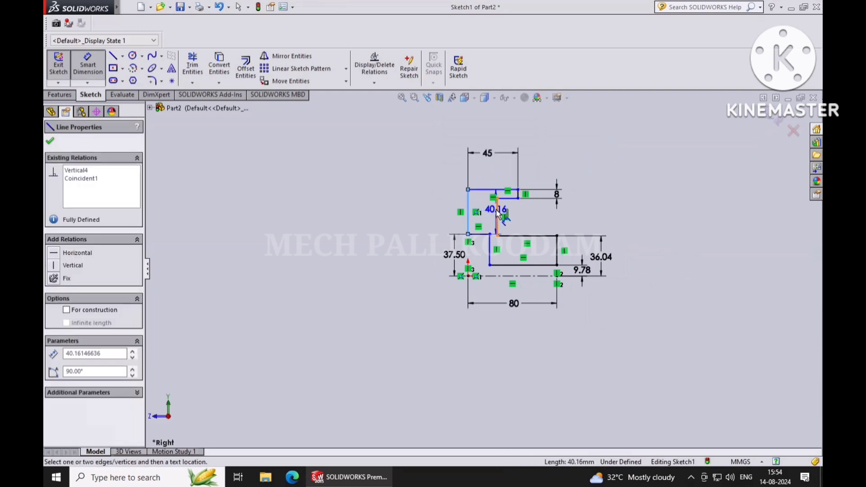
{"action": "left_click", "coordinate": [497, 214]}
{"action": "left_click", "coordinate": [485, 172]}
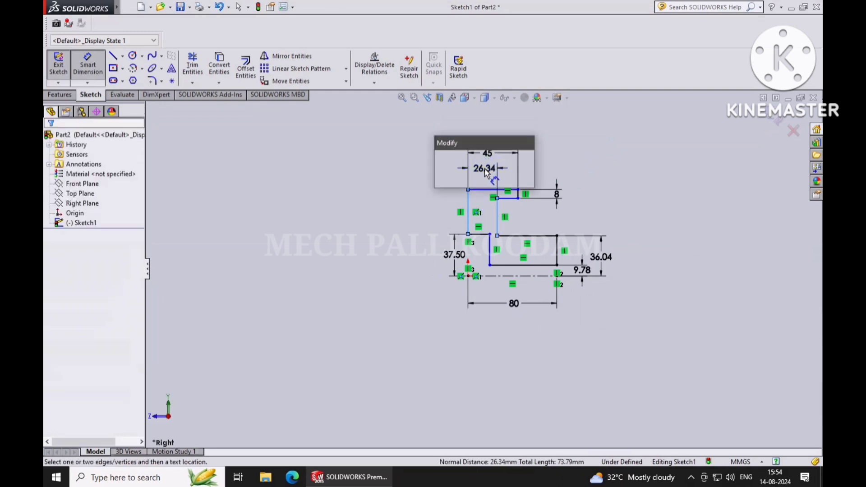
{"action": "type", "text": "25"}
{"action": "key", "text": "Return"}
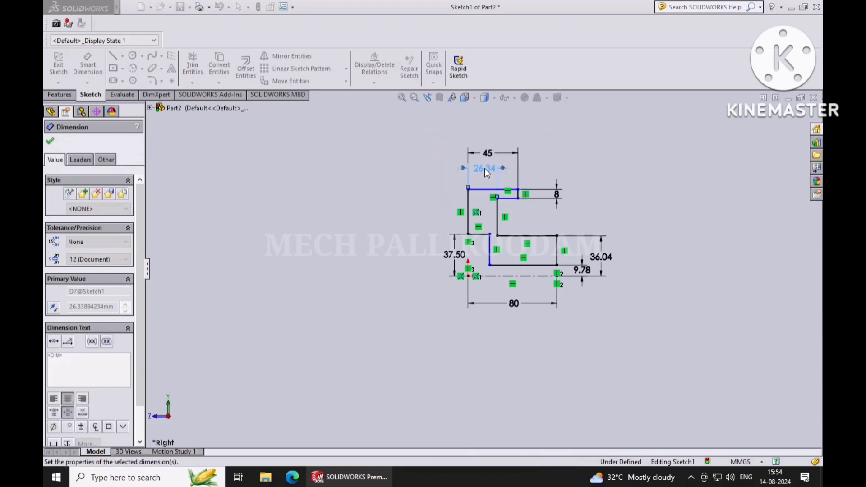
- Dimension the short recess line at the front face as 5 mm long
{"action": "scroll", "coordinate": [500, 223], "scroll_direction": "down", "scroll_amount": 3}
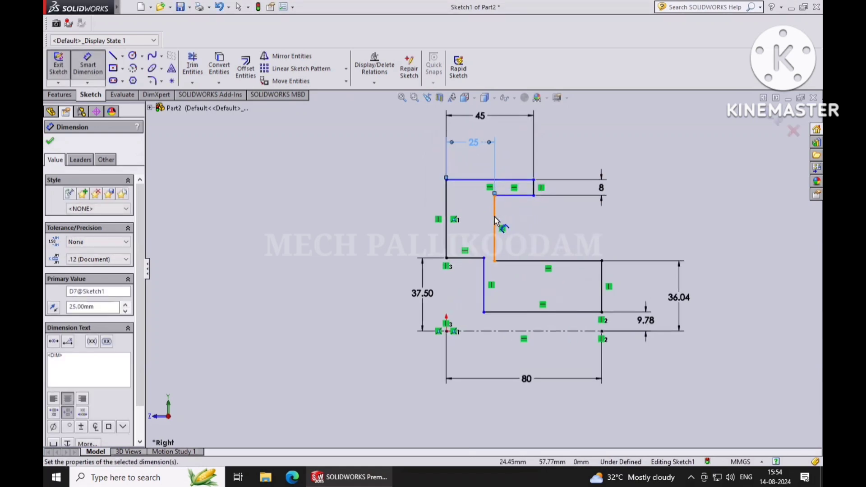
{"action": "left_click", "coordinate": [469, 264]}
{"action": "left_click", "coordinate": [464, 408]}
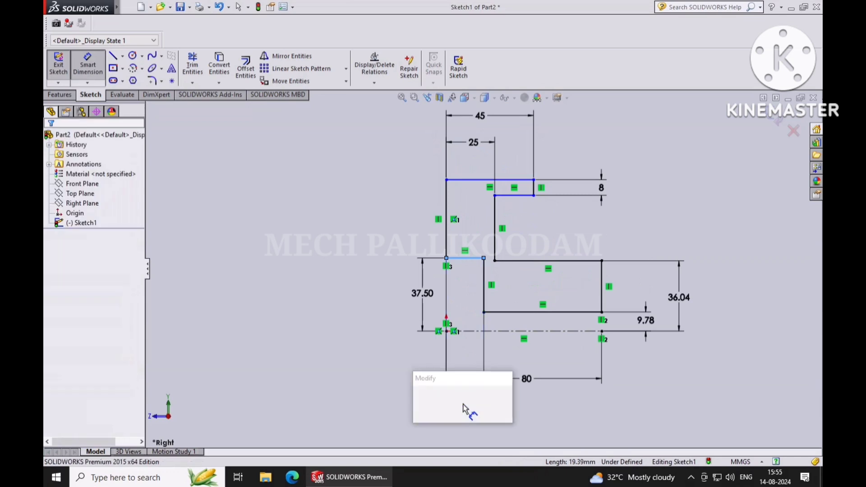
{"action": "key", "text": "Return"}
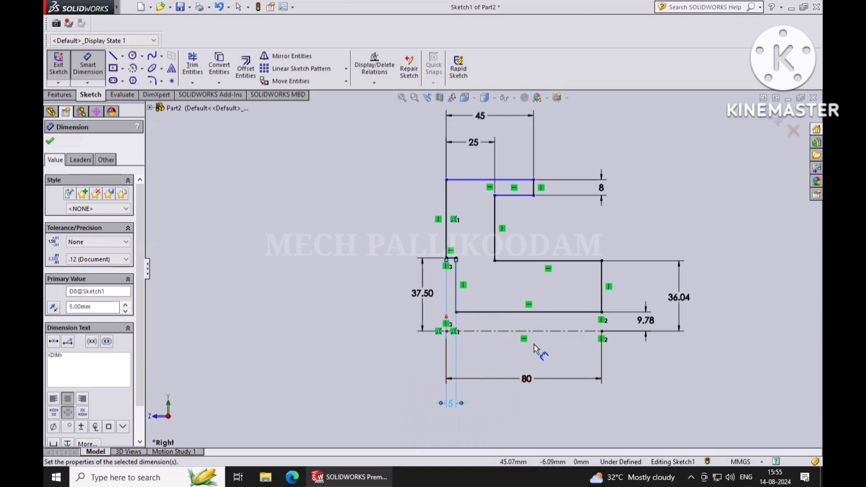
- Dimension the rim's outermost line from the centerline as 108 mm
{"action": "left_click", "coordinate": [537, 333]}
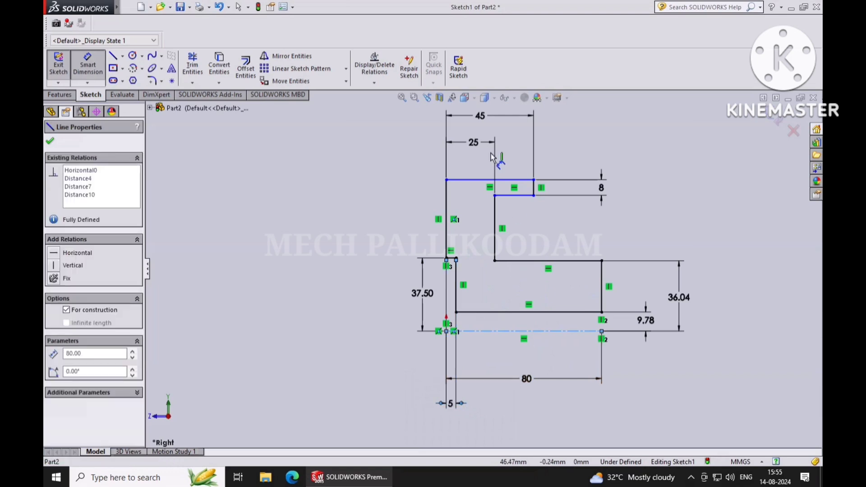
{"action": "left_click", "coordinate": [513, 180]}
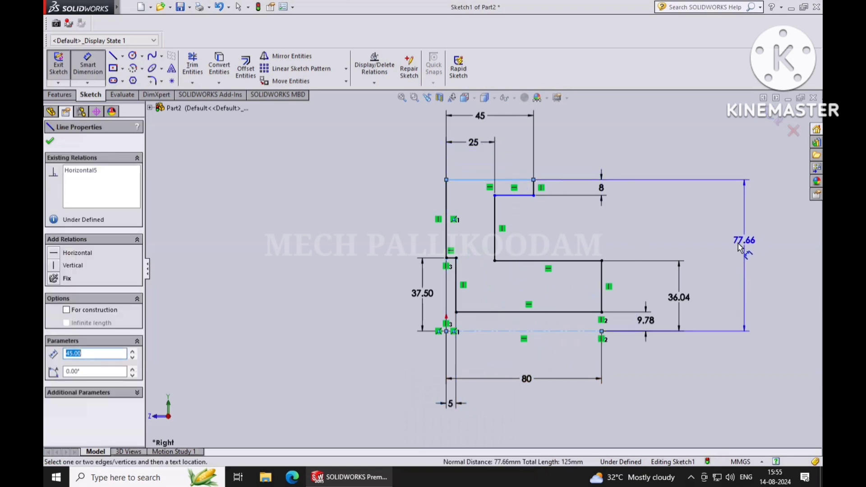
{"action": "left_click", "coordinate": [732, 252]}
{"action": "type", "text": "108"}
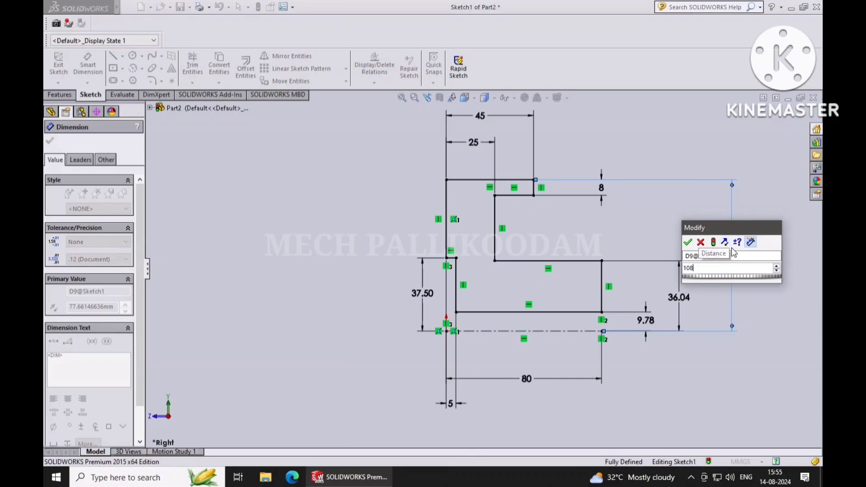
{"action": "key", "text": "Return"}
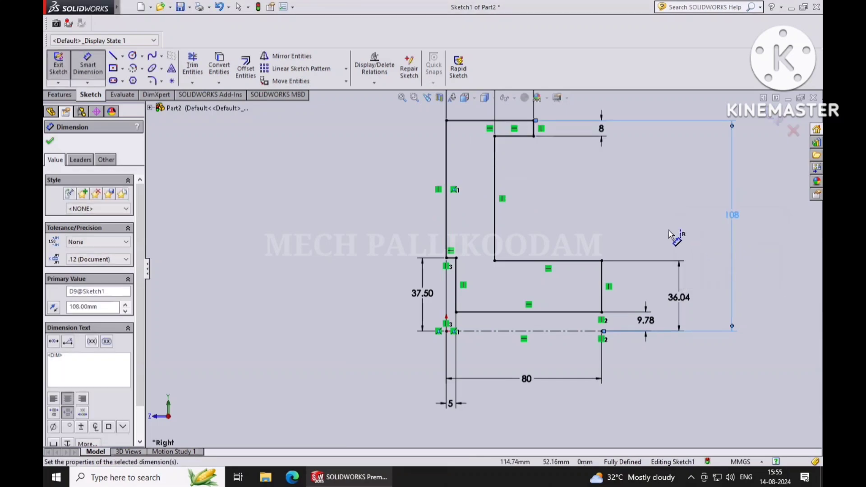
- Set the centerline distances of the hub's upper line to 50 mm and the bore line to 25 mm, and finish dimensioning
{"action": "key", "text": "f"}
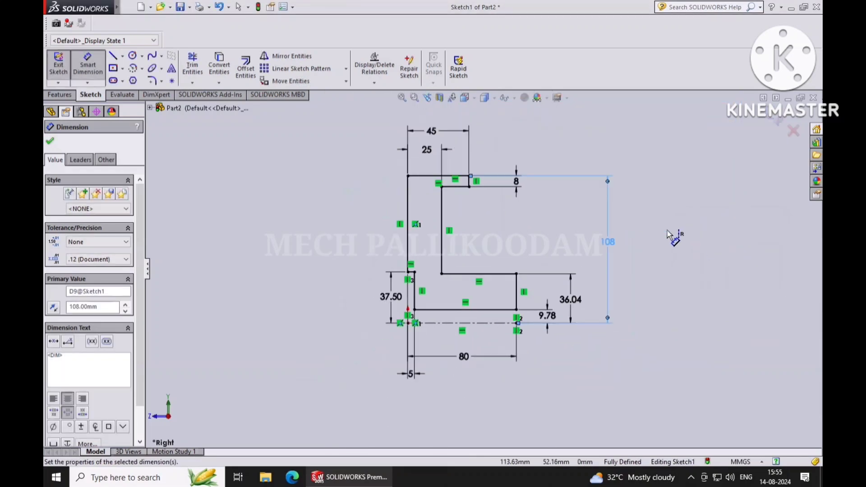
{"action": "left_click", "coordinate": [569, 299]}
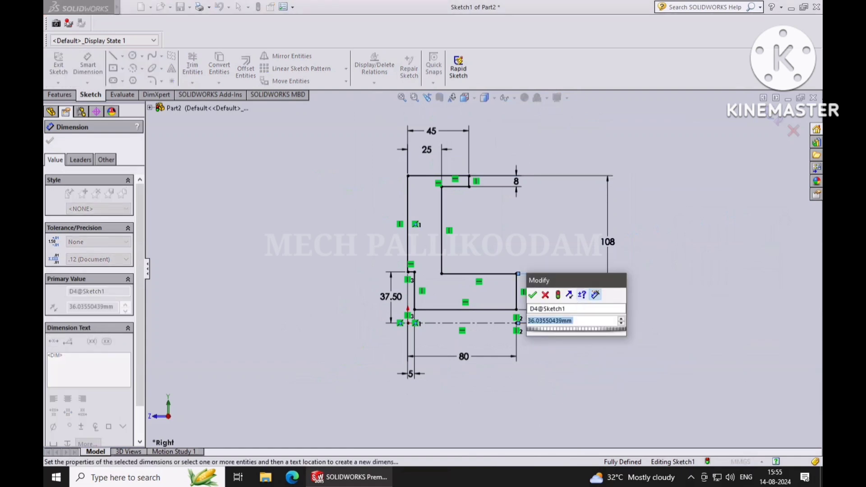
{"action": "type", "text": "50"}
{"action": "key", "text": "Return"}
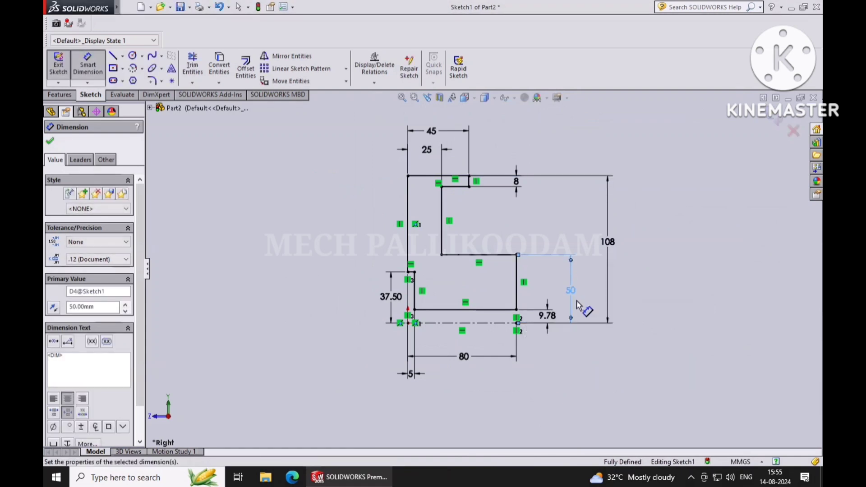
{"action": "left_click", "coordinate": [553, 314]}
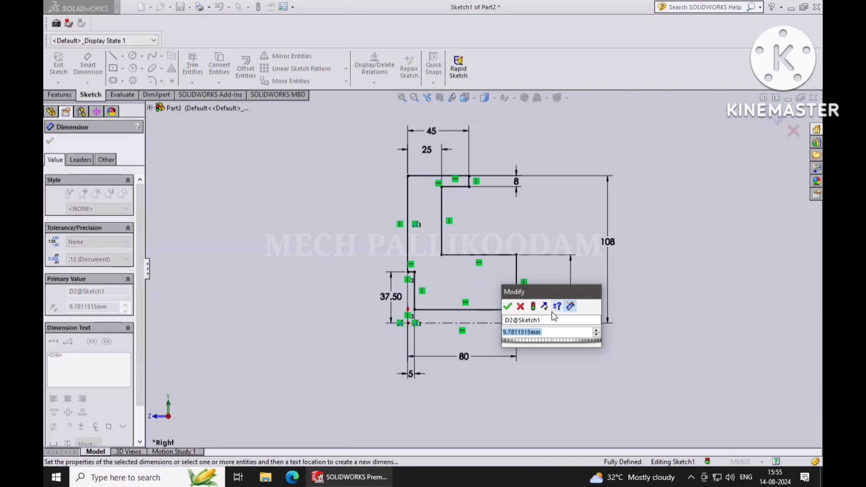
{"action": "type", "text": "25"}
{"action": "key", "text": "Return"}
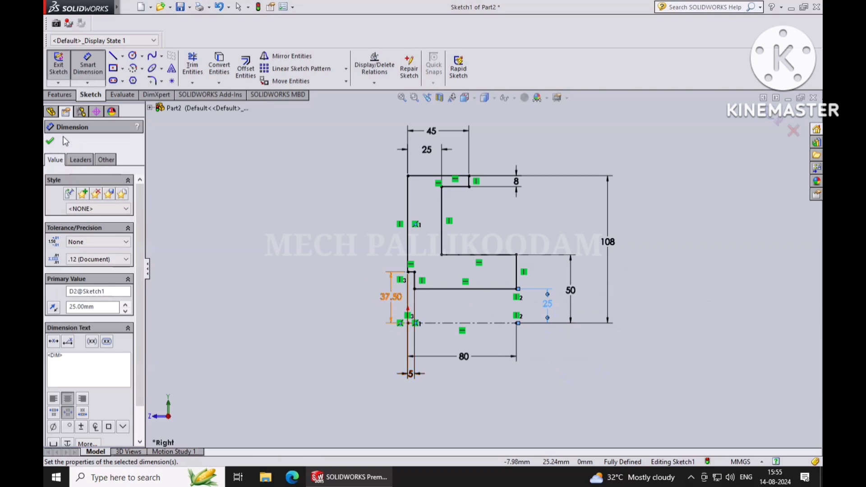
{"action": "left_click", "coordinate": [51, 143]}
- Revolve the closed half-profile 360 degrees around its centerline into a solid flange
{"action": "left_click", "coordinate": [59, 94]}
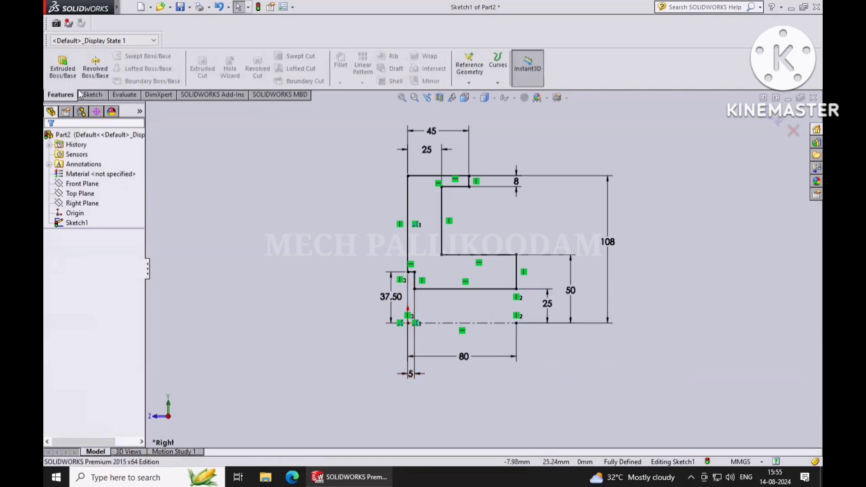
{"action": "left_click", "coordinate": [95, 65]}
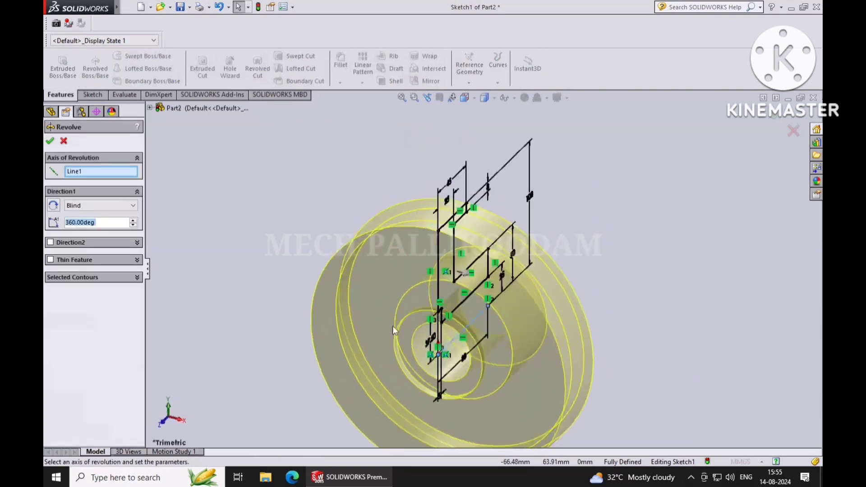
{"action": "left_click", "coordinate": [50, 144]}
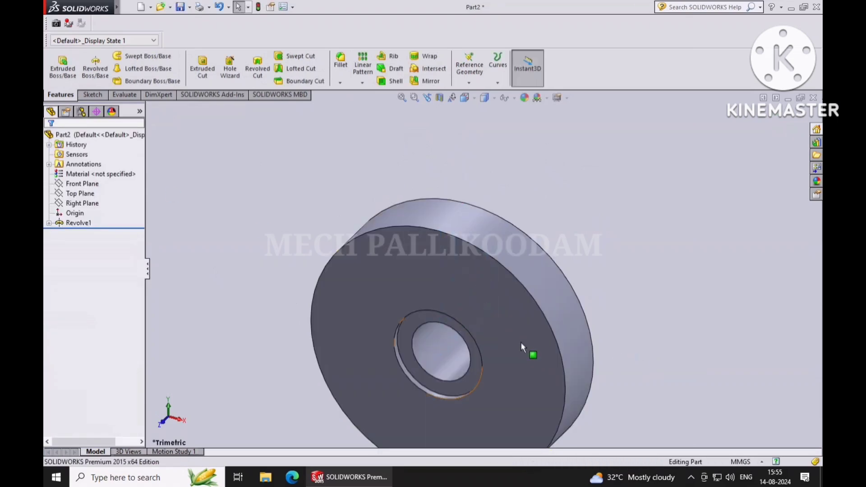
- Start a sketch on the flange's flat front face and draw a vertical centerline through the origin across the full outer diameter
{"action": "left_click", "coordinate": [560, 324]}
{"action": "left_click", "coordinate": [600, 308]}
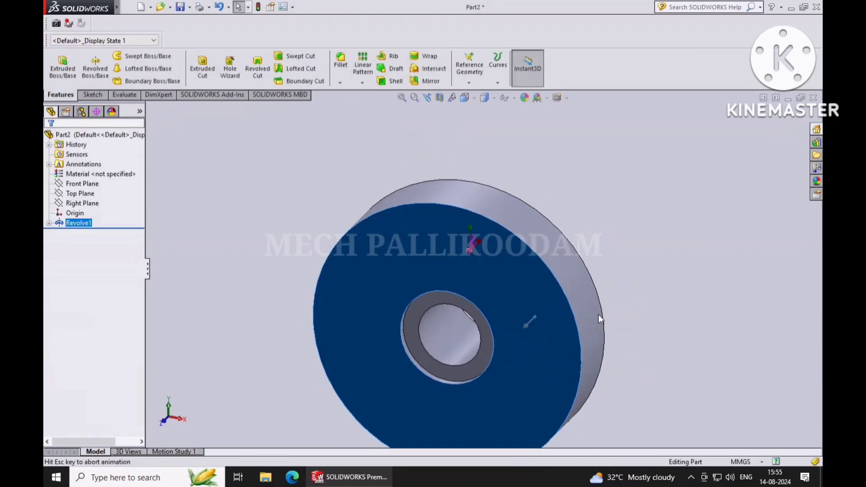
{"action": "left_click", "coordinate": [94, 95]}
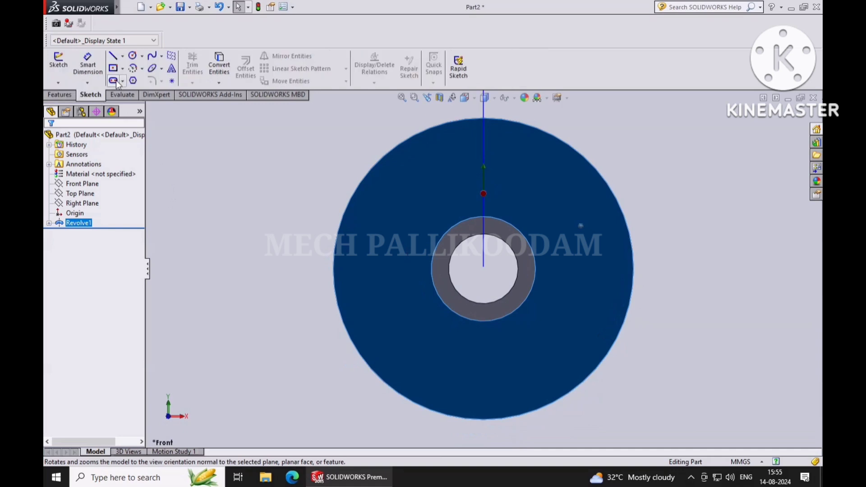
{"action": "left_click", "coordinate": [123, 56]}
{"action": "left_click", "coordinate": [140, 78]}
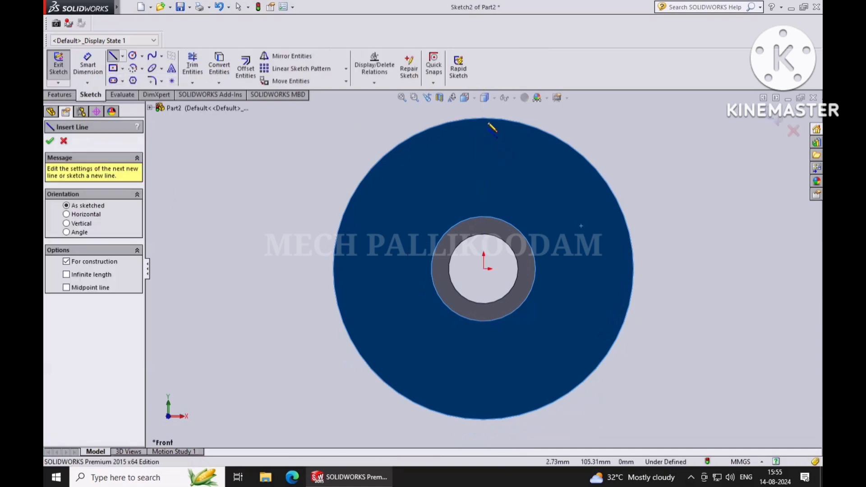
{"action": "left_click", "coordinate": [484, 119]}
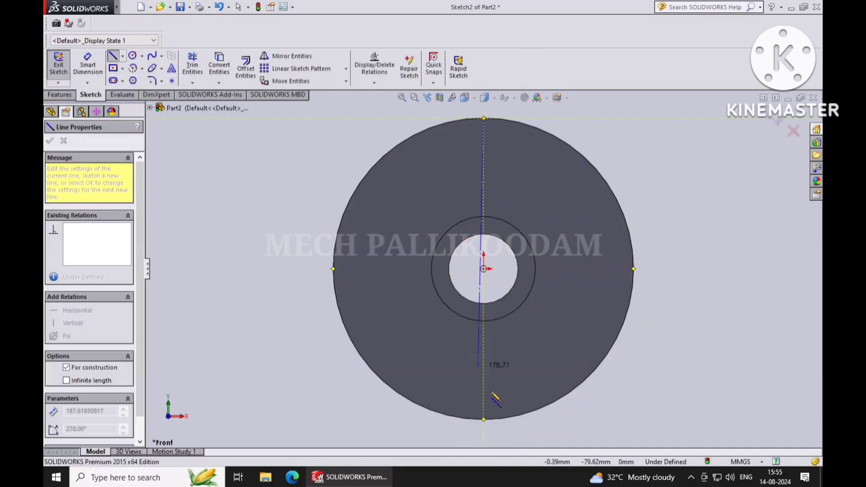
{"action": "left_click", "coordinate": [483, 419]}
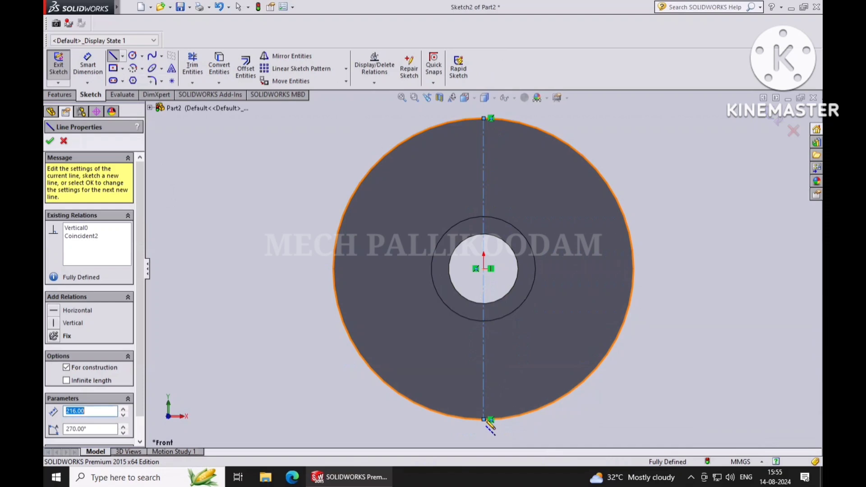
{"action": "key", "text": "Escape"}
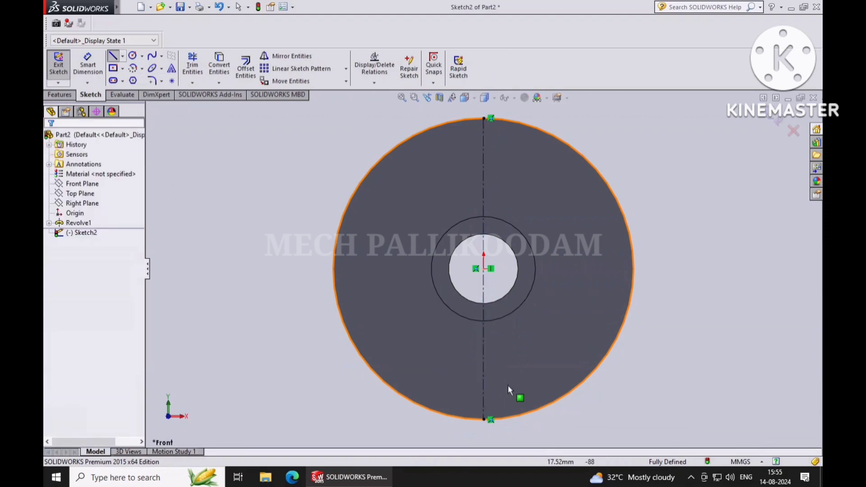
- Draw a horizontal centerline through the origin between the opposite quadrant points of the flange's outer edge
{"action": "left_click", "coordinate": [122, 56]}
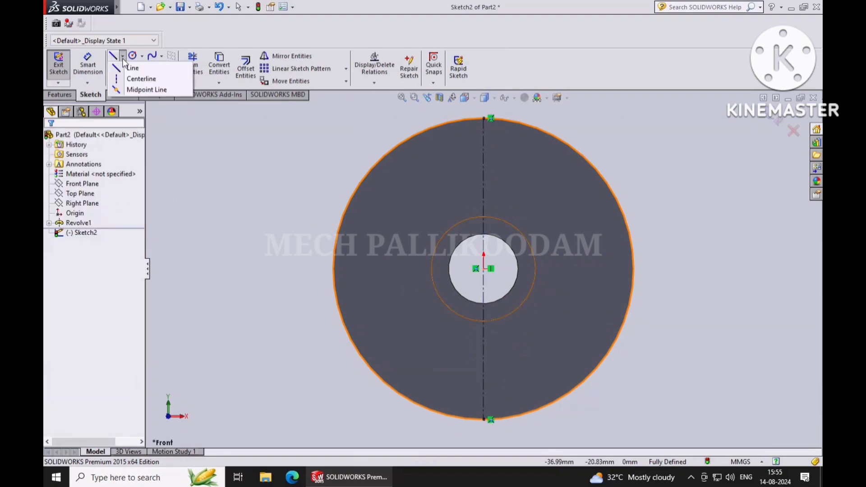
{"action": "left_click", "coordinate": [135, 77]}
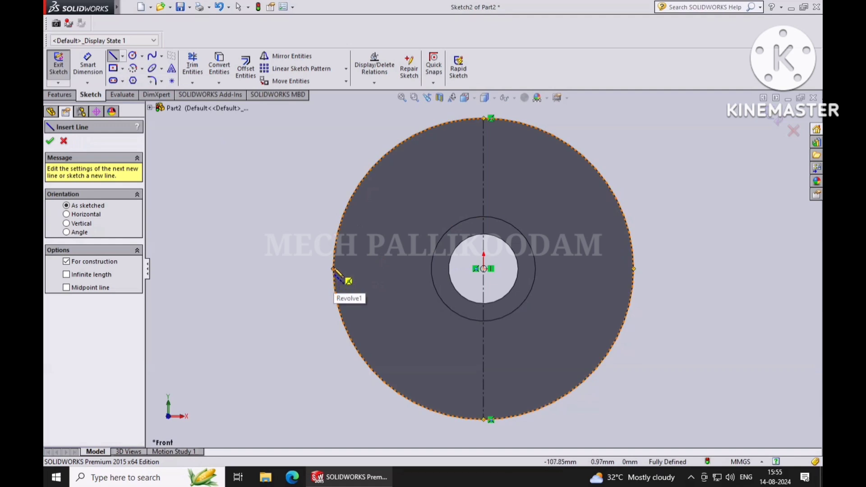
{"action": "left_click", "coordinate": [334, 269]}
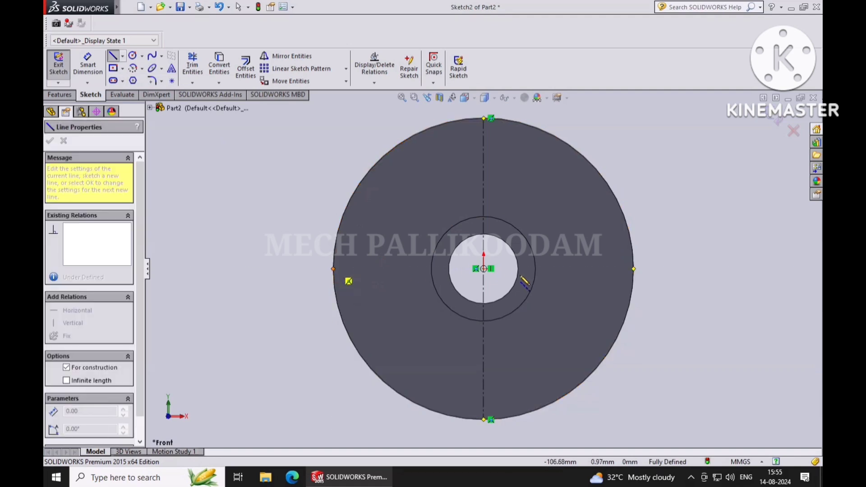
{"action": "left_click", "coordinate": [634, 270]}
{"action": "key", "text": "Escape"}
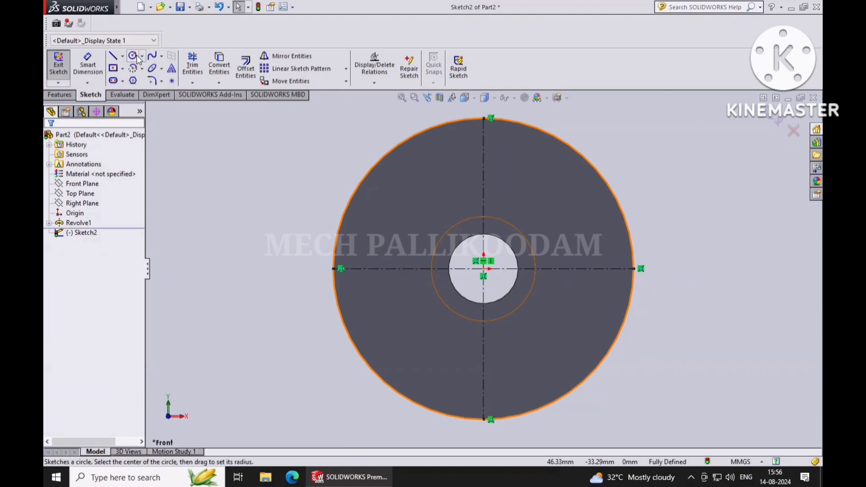
- Draw a pitch circle of about 69 mm radius centred on the origin, between the hub and the flange's outer edge
{"action": "left_click", "coordinate": [137, 56]}
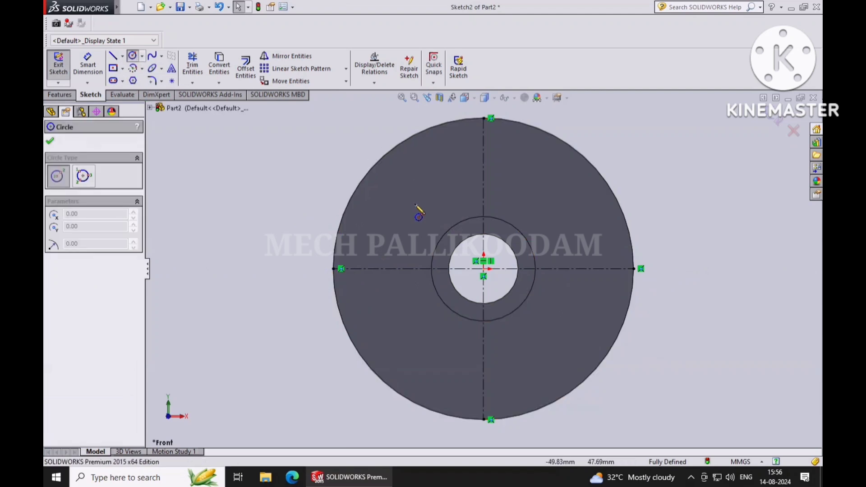
{"action": "left_click", "coordinate": [483, 270]}
{"action": "left_click", "coordinate": [421, 345]}
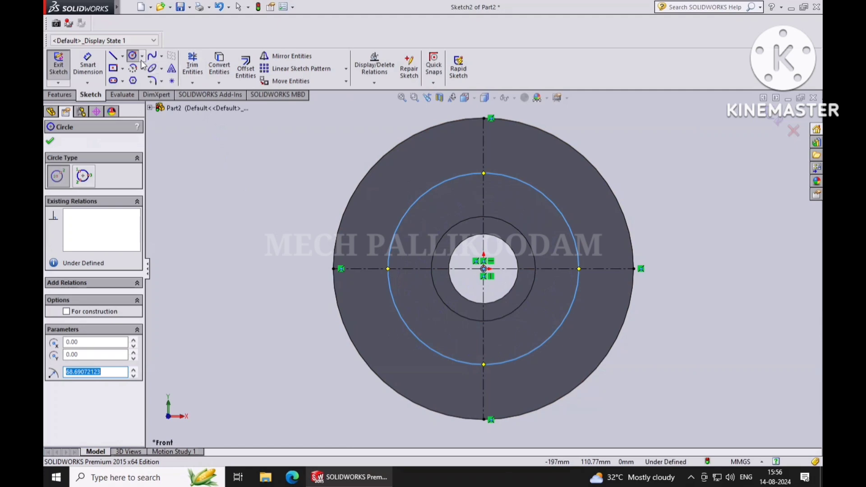
{"action": "key", "text": "Escape"}
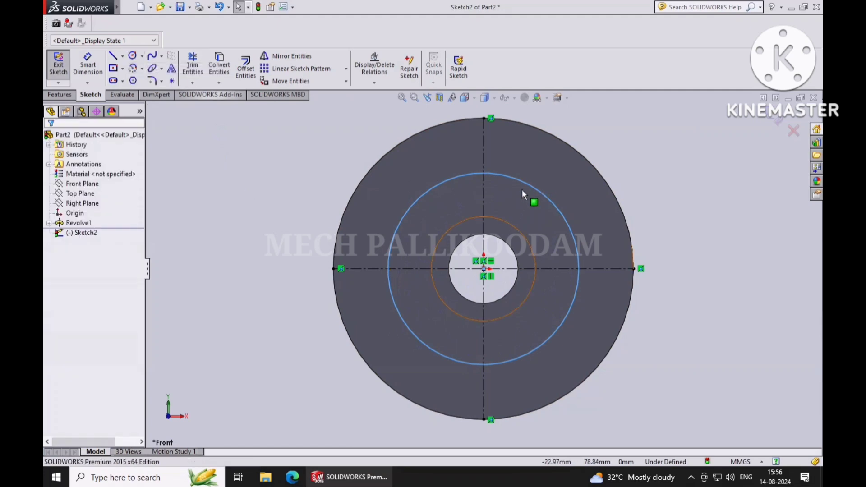
- Draw four small circles of about 9 to 14 mm radius, centred where the pitch circle crosses the vertical and horizontal centerlines
{"action": "left_click", "coordinate": [132, 55]}
{"action": "left_click", "coordinate": [483, 173]}
{"action": "left_click", "coordinate": [497, 187]}
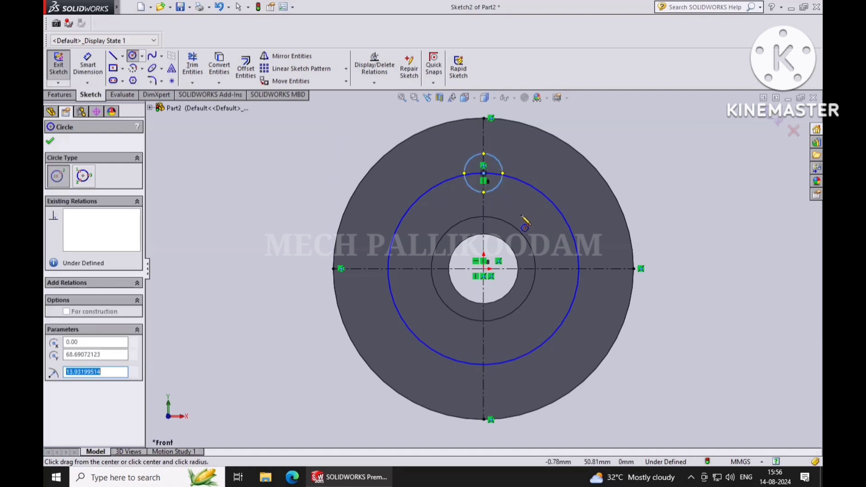
{"action": "left_click", "coordinate": [579, 269]}
{"action": "left_click", "coordinate": [590, 280]}
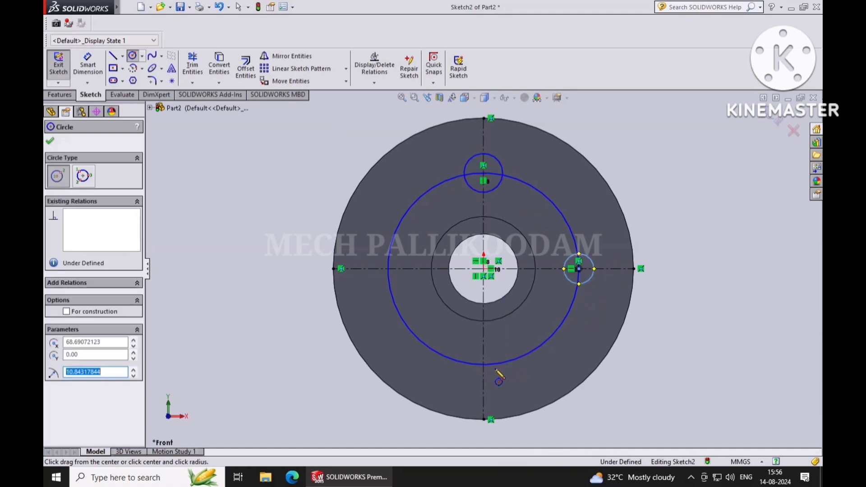
{"action": "left_click", "coordinate": [483, 364]}
{"action": "left_click", "coordinate": [492, 374]}
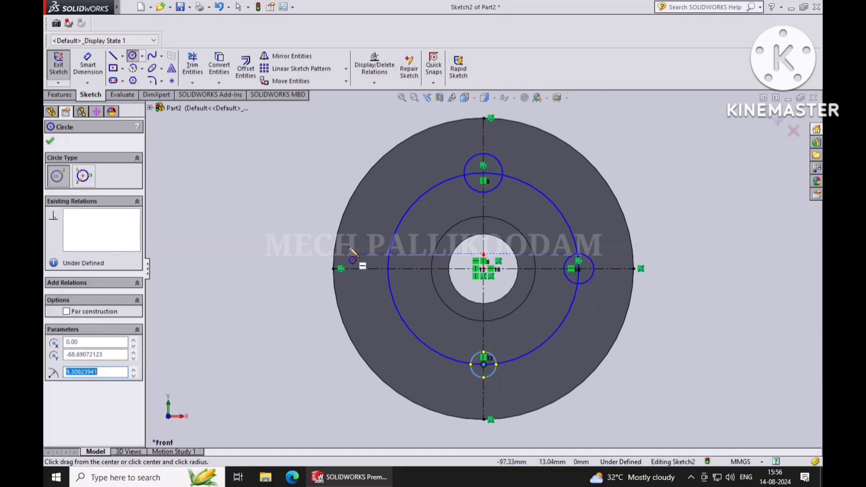
{"action": "left_click", "coordinate": [388, 268]}
{"action": "left_click", "coordinate": [397, 278]}
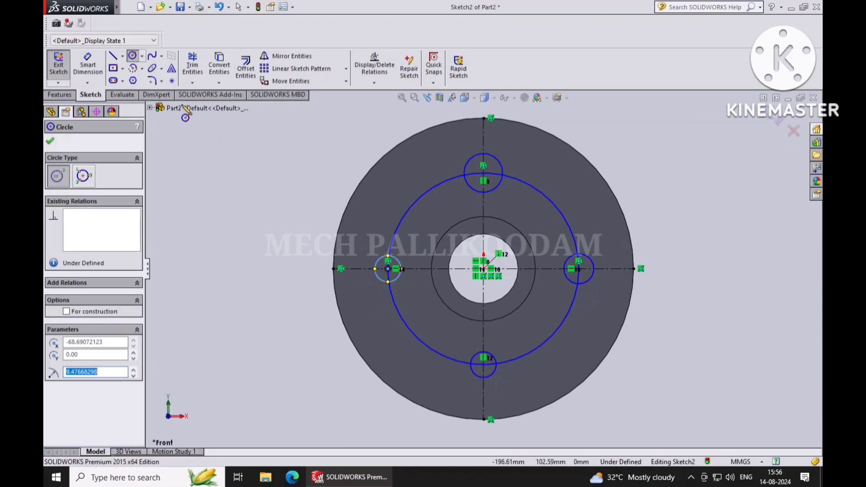
{"action": "key", "text": "Escape"}
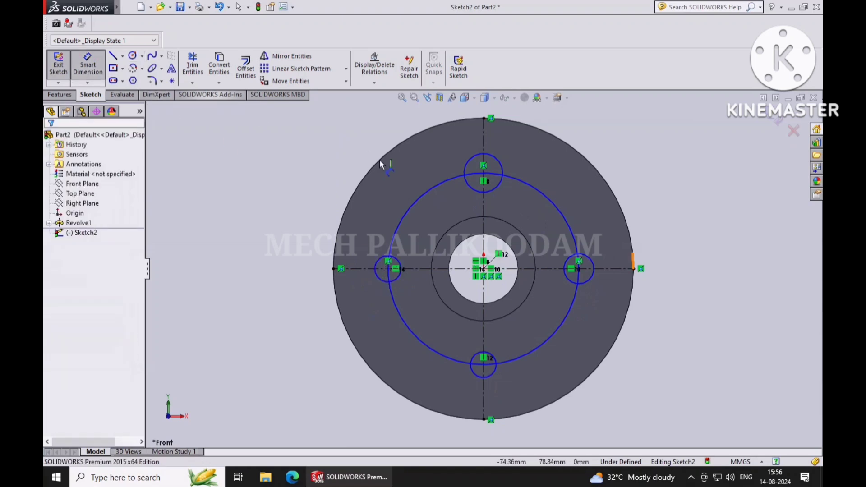
- Dimension the pitch circle's diameter as 150 mm and the left bolt-hole circle's diameter as 16 mm
{"action": "left_click", "coordinate": [408, 210]}
{"action": "left_click", "coordinate": [310, 165]}
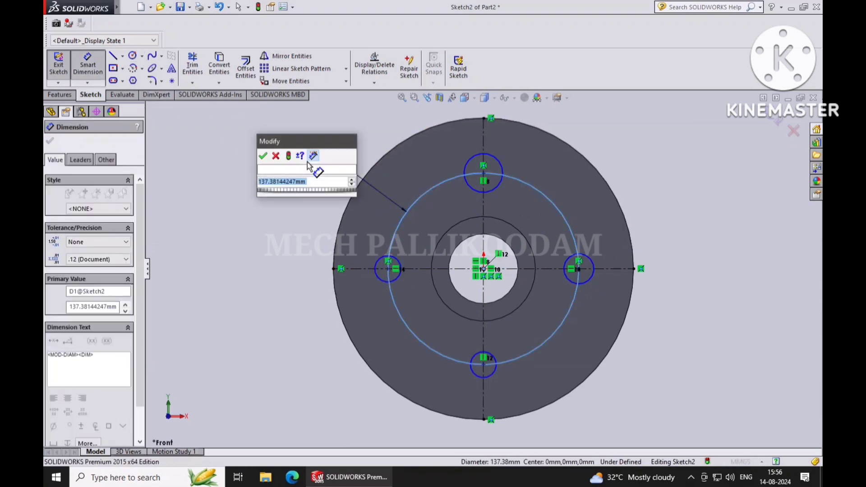
{"action": "type", "text": "150.00mm"}
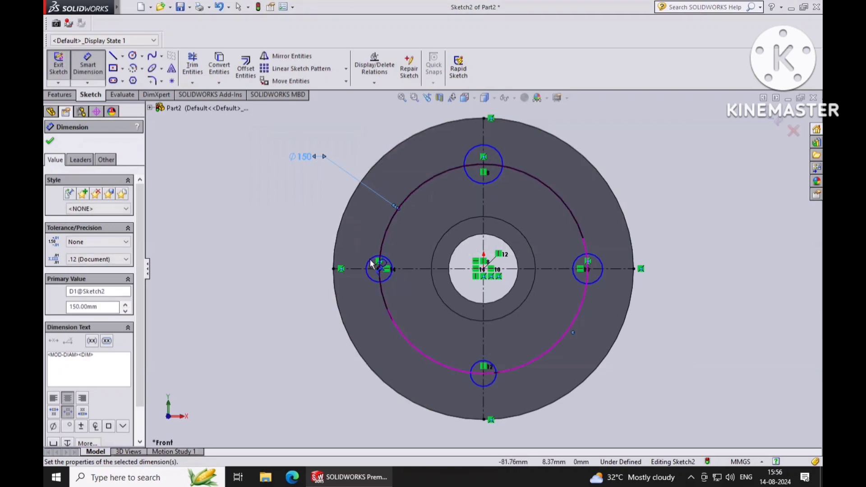
{"action": "left_click", "coordinate": [371, 263]}
{"action": "left_click", "coordinate": [294, 222]}
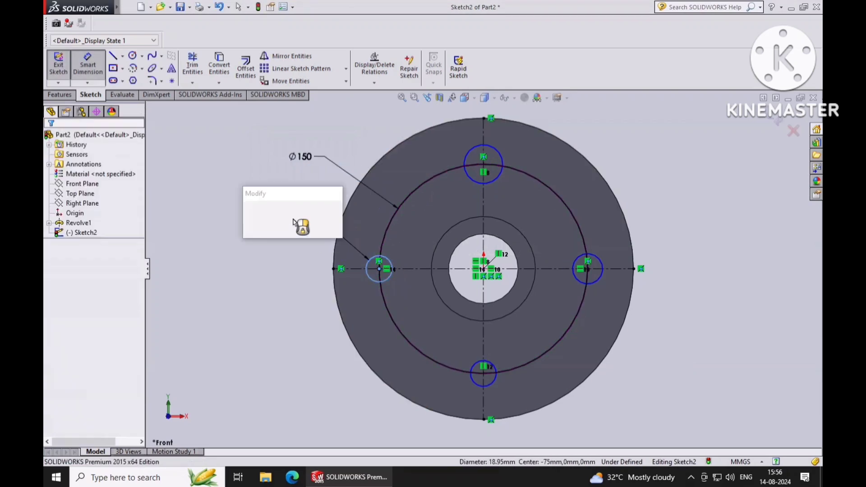
{"action": "type", "text": "16"}
{"action": "key", "text": "Return"}
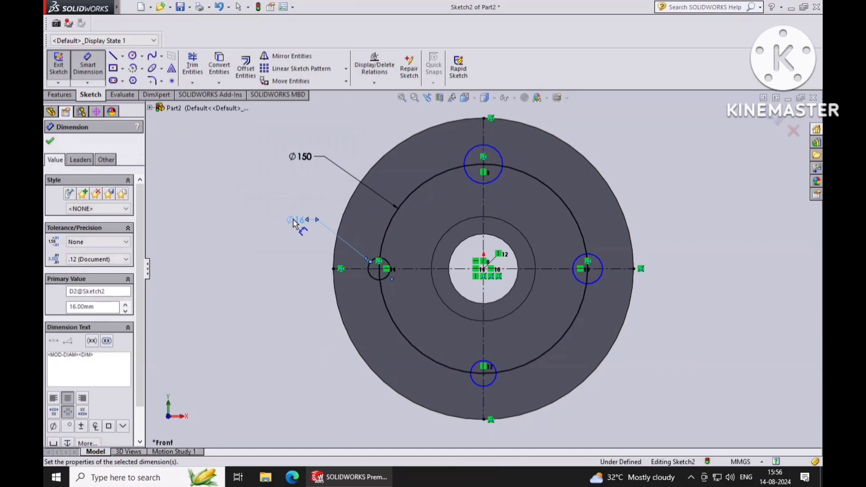
- Apply an Equal relation to all four bolt-hole circles, matching them to the 16 mm circle
{"action": "left_click", "coordinate": [50, 142]}
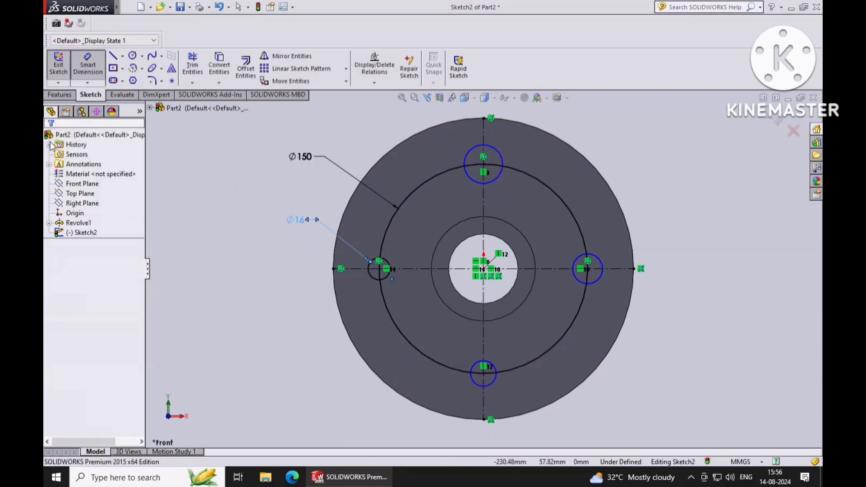
{"action": "left_click", "coordinate": [473, 181]}
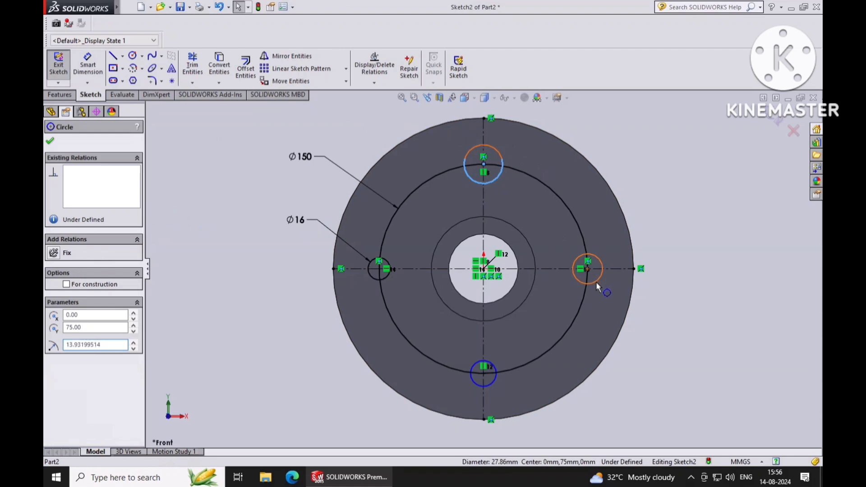
{"action": "left_click", "coordinate": [595, 283], "text": "ctrl"}
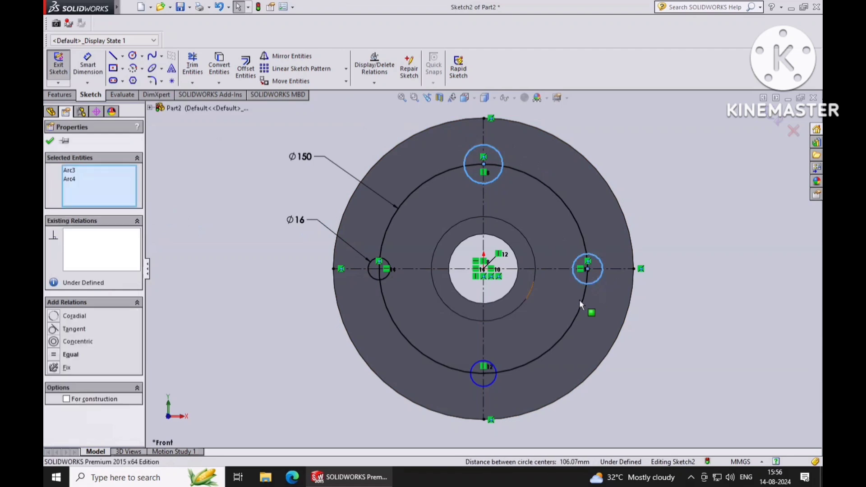
{"action": "left_click", "coordinate": [489, 385], "text": "ctrl"}
{"action": "left_click", "coordinate": [370, 277], "text": "ctrl"}
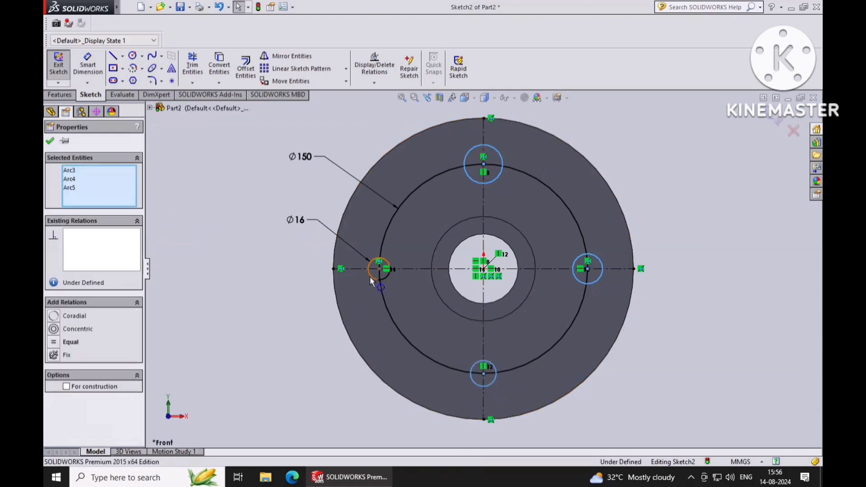
{"action": "left_click", "coordinate": [55, 342]}
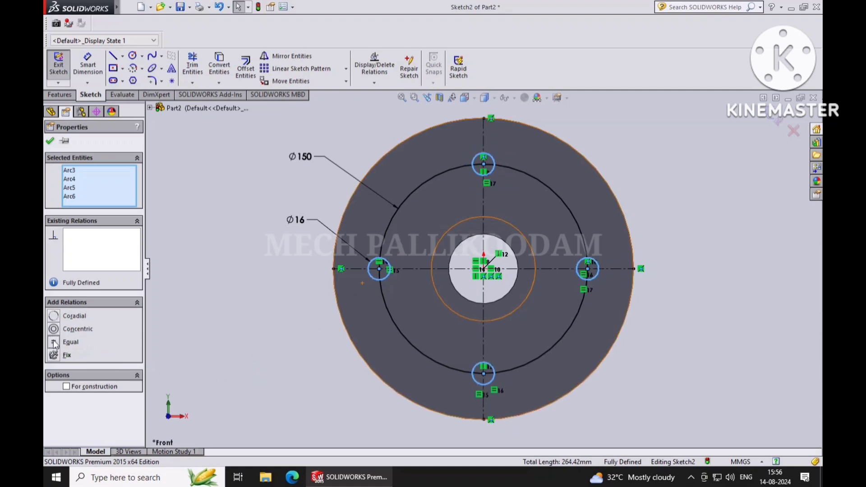
{"action": "left_click", "coordinate": [50, 142]}
- Cut the four small circle contours through the flange with an Extruded Cut set to Through All
{"action": "left_click", "coordinate": [58, 95]}
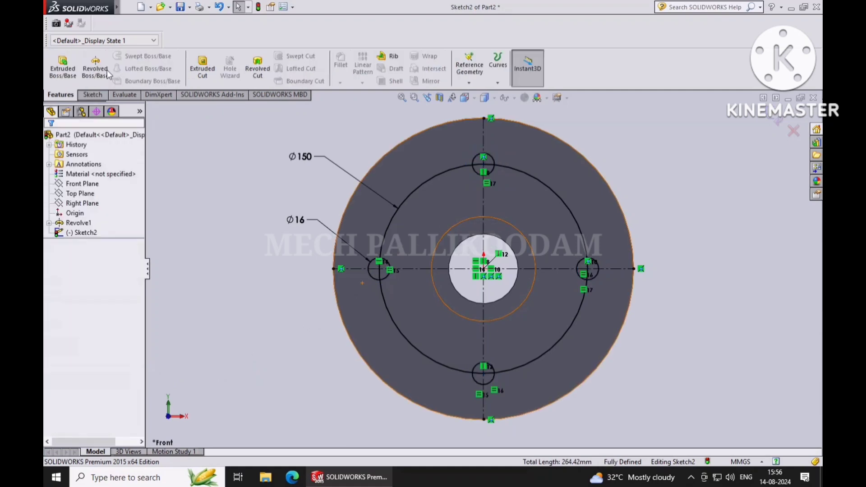
{"action": "left_click", "coordinate": [202, 69]}
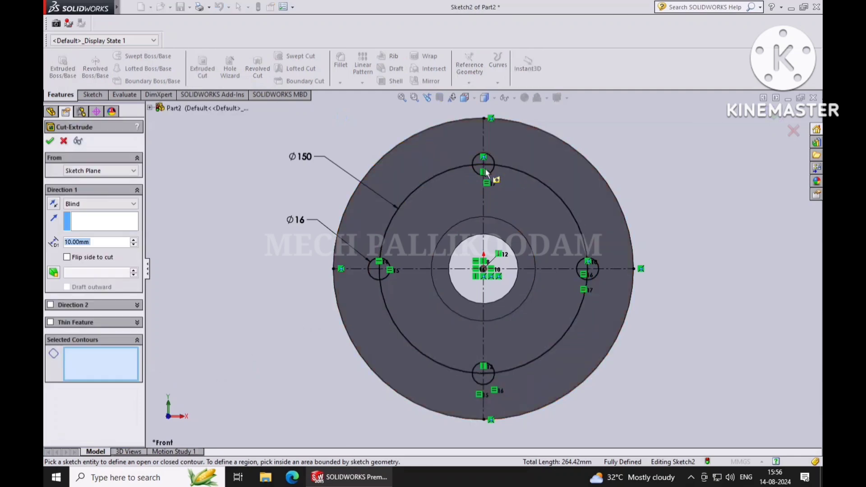
{"action": "left_click", "coordinate": [492, 174]}
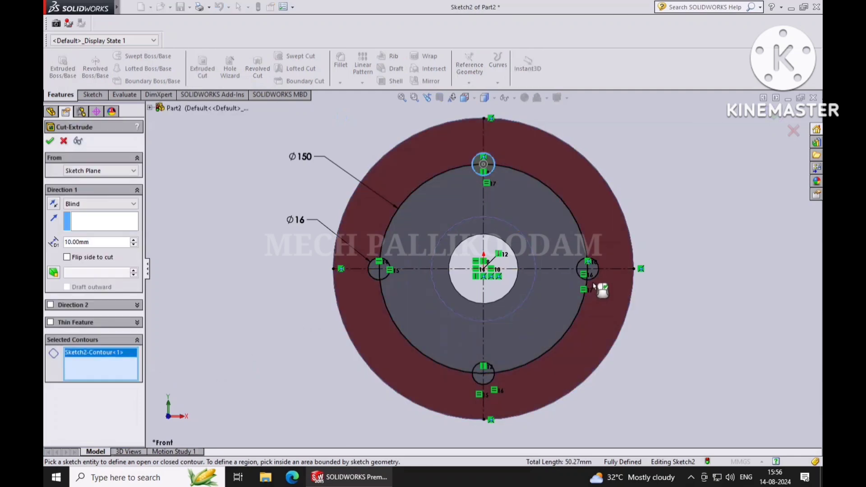
{"action": "left_click", "coordinate": [593, 279]}
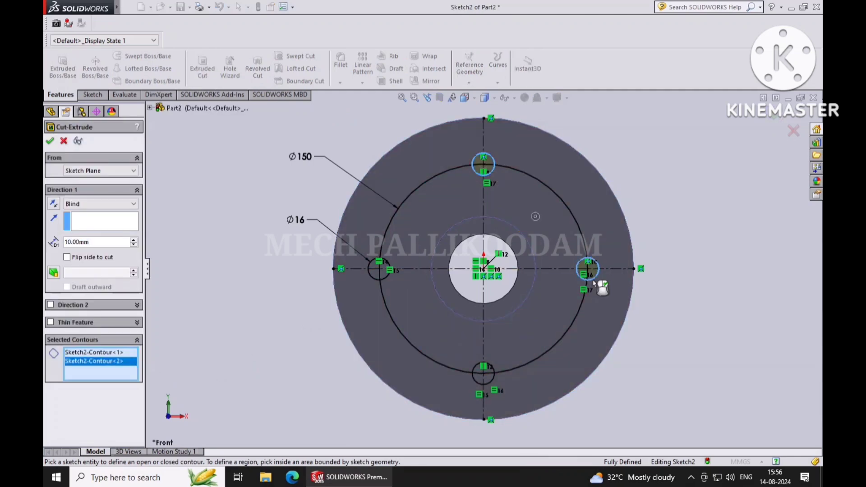
{"action": "left_click", "coordinate": [490, 386]}
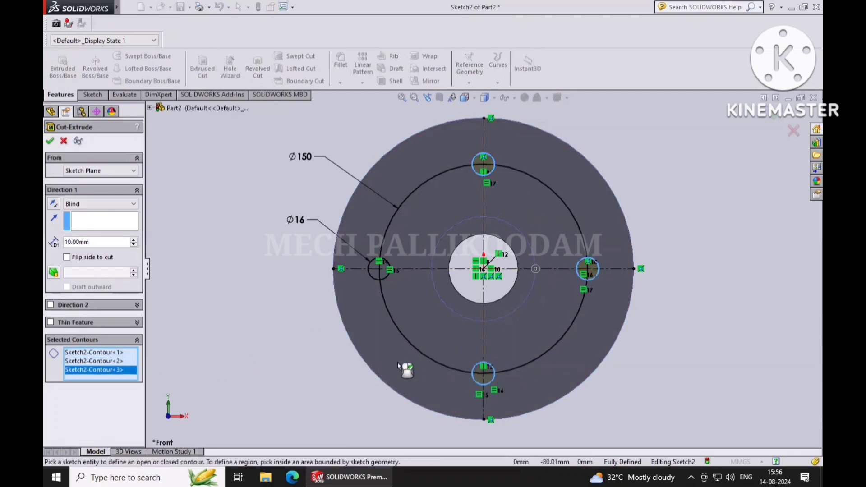
{"action": "left_click", "coordinate": [372, 276]}
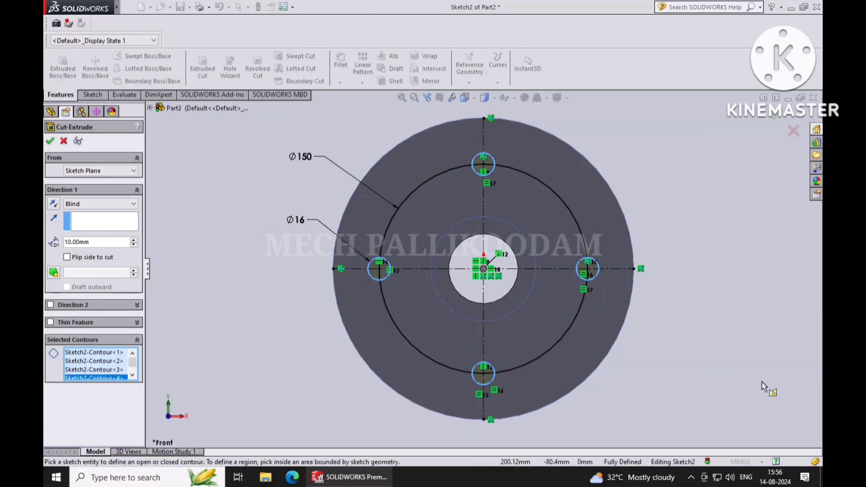
{"action": "left_click", "coordinate": [126, 206]}
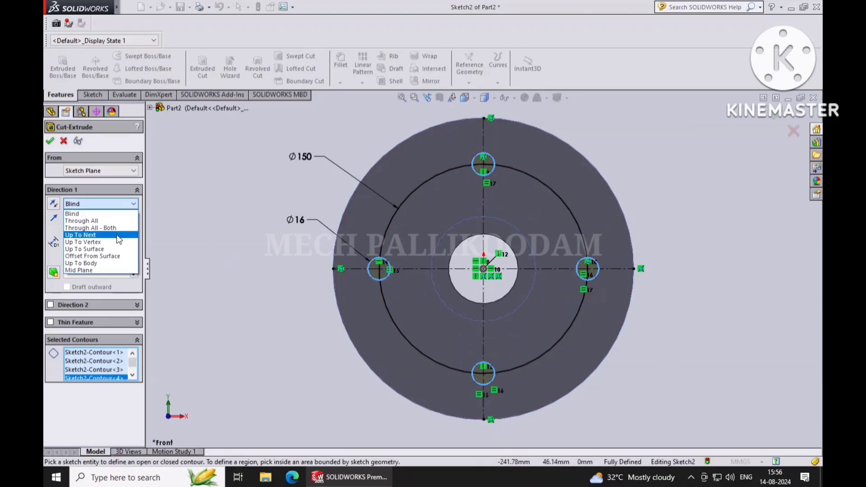
{"action": "left_click", "coordinate": [90, 217]}
{"action": "middle_click_drag", "start_coordinate": [752, 324], "coordinate": [671, 340]}
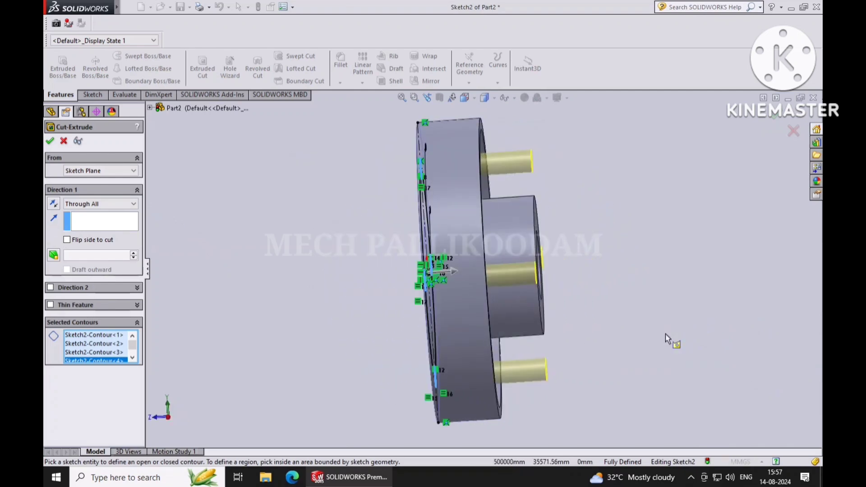
{"action": "left_click", "coordinate": [50, 141]}
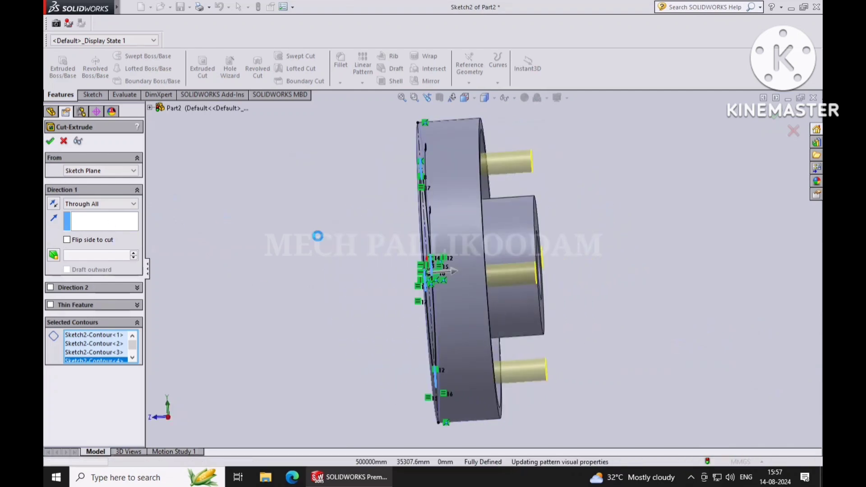
{"action": "left_click", "coordinate": [649, 312]}
- Orient the view normal to the Right Plane and display the model with hidden lines visible
{"action": "middle_click_drag", "start_coordinate": [648, 311], "coordinate": [667, 299]}
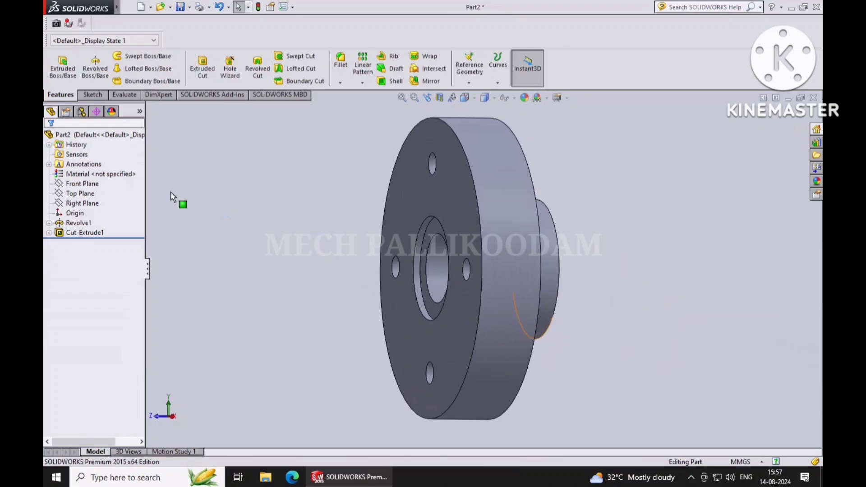
{"action": "left_click", "coordinate": [82, 204]}
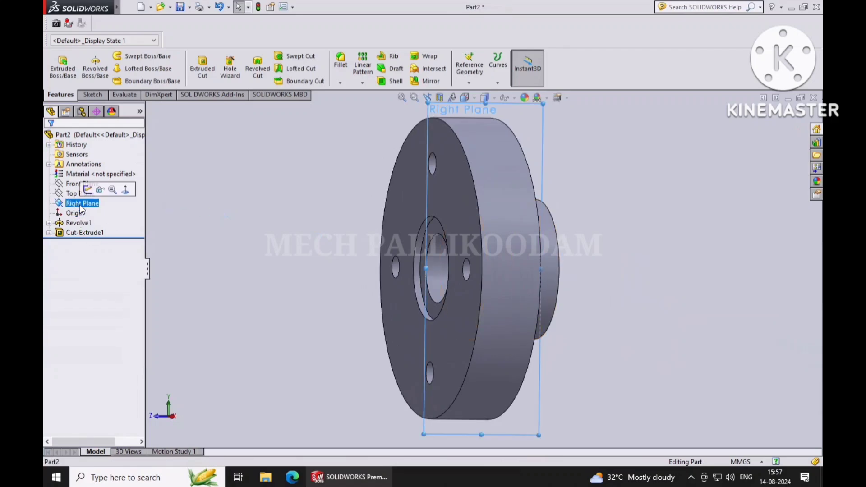
{"action": "left_click", "coordinate": [127, 190]}
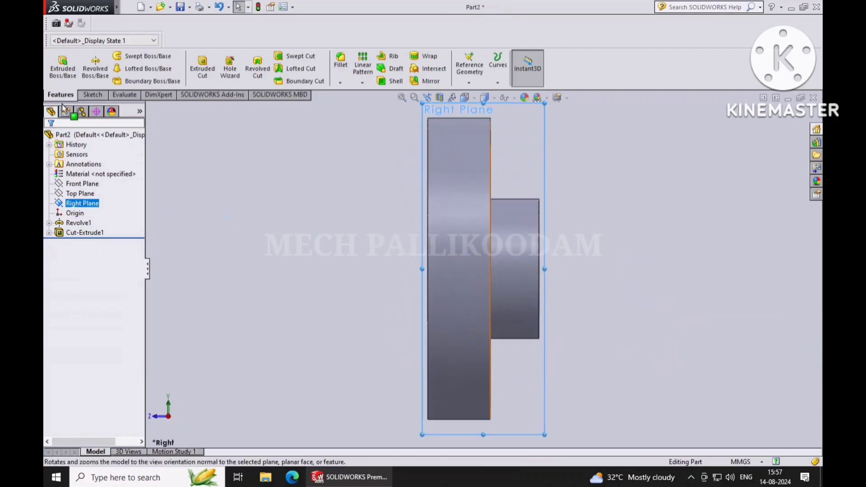
{"action": "left_click", "coordinate": [93, 95]}
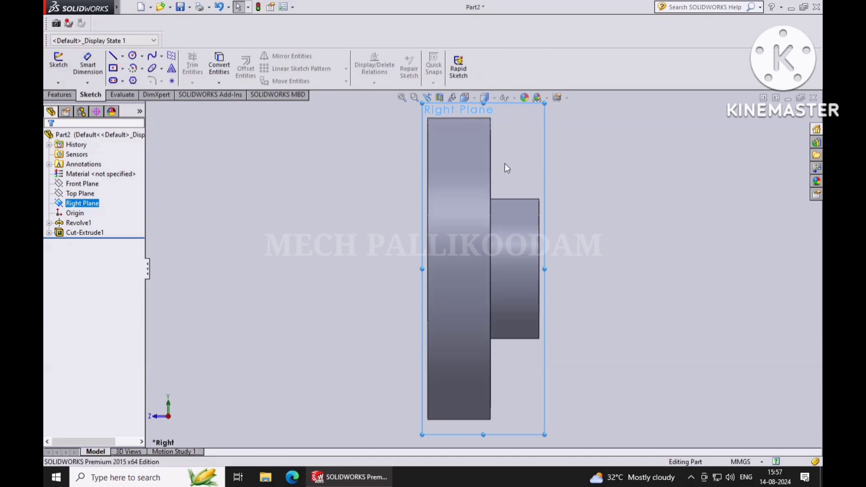
{"action": "scroll", "coordinate": [507, 168], "scroll_direction": "up", "scroll_amount": 3}
{"action": "left_click", "coordinate": [494, 98]}
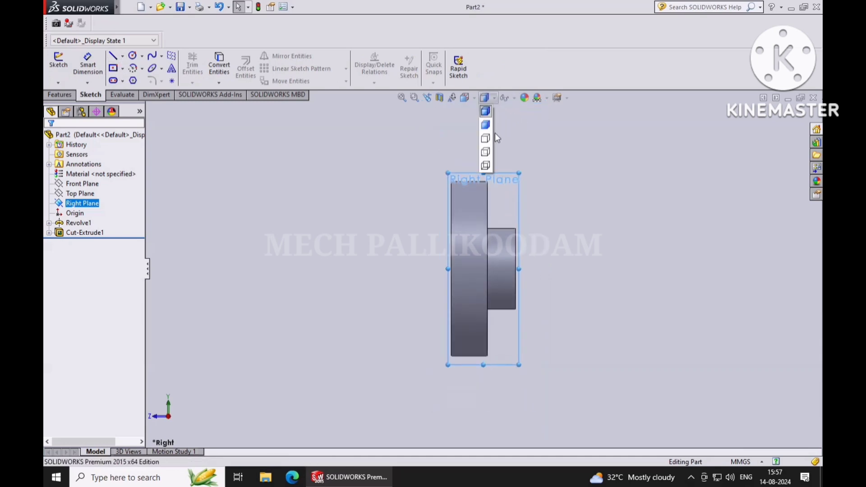
{"action": "left_click", "coordinate": [488, 152]}
{"action": "scroll", "coordinate": [488, 185], "scroll_direction": "down", "scroll_amount": 3}
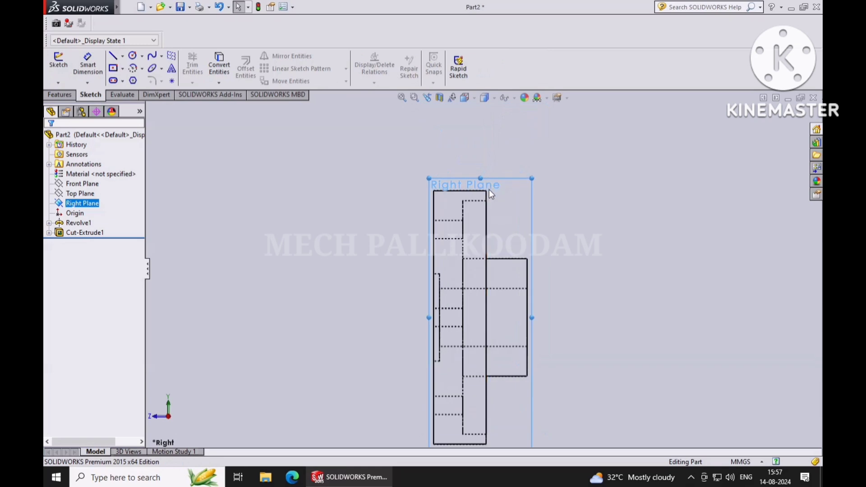
- Sketch a closed four-line profile on the Right Plane across the bore's upper edge, about 75 mm long from the recess face to the hub end
{"action": "left_click", "coordinate": [114, 56]}
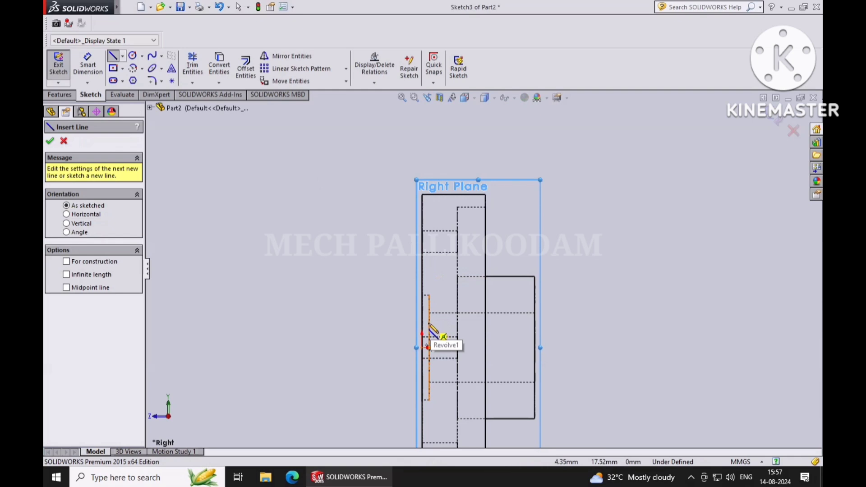
{"action": "left_click", "coordinate": [428, 323]}
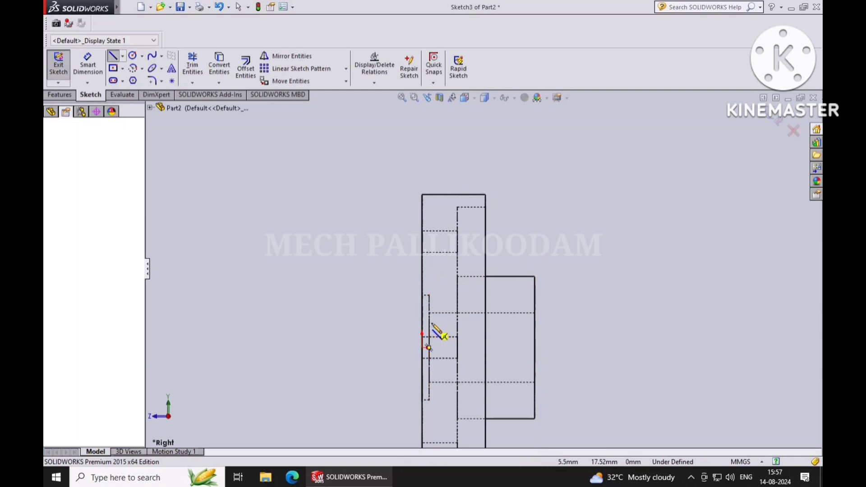
{"action": "left_click", "coordinate": [535, 323]}
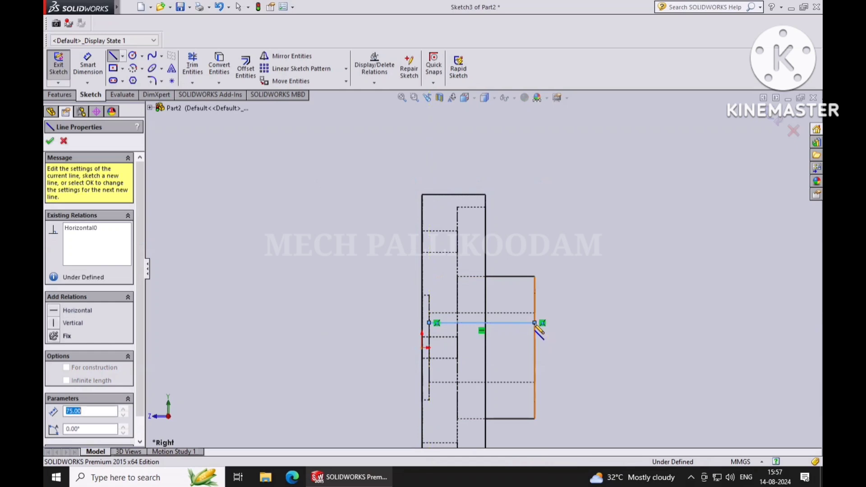
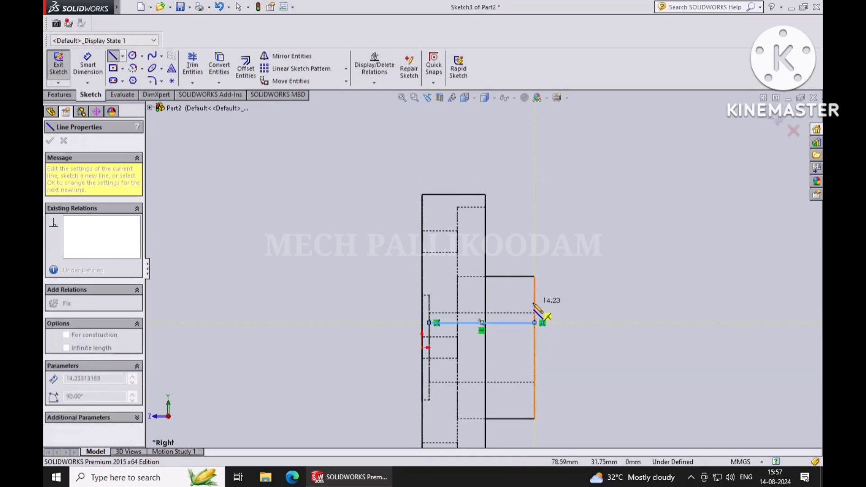
{"action": "left_click", "coordinate": [535, 303]}
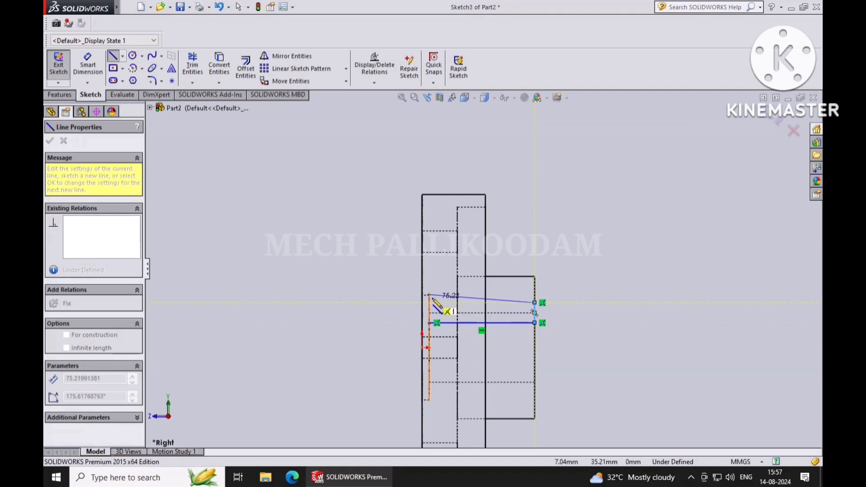
{"action": "scroll", "coordinate": [435, 306], "scroll_direction": "up", "scroll_amount": 2}
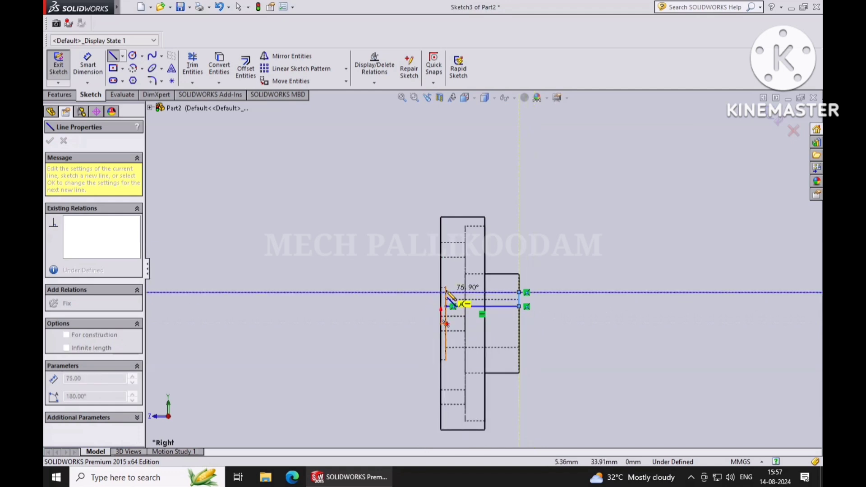
{"action": "scroll", "coordinate": [447, 289], "scroll_direction": "down", "scroll_amount": 6}
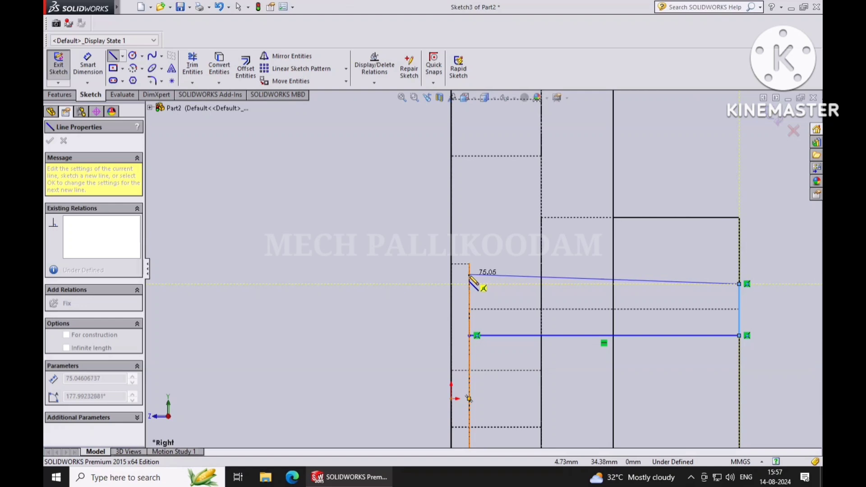
{"action": "left_click", "coordinate": [469, 275]}
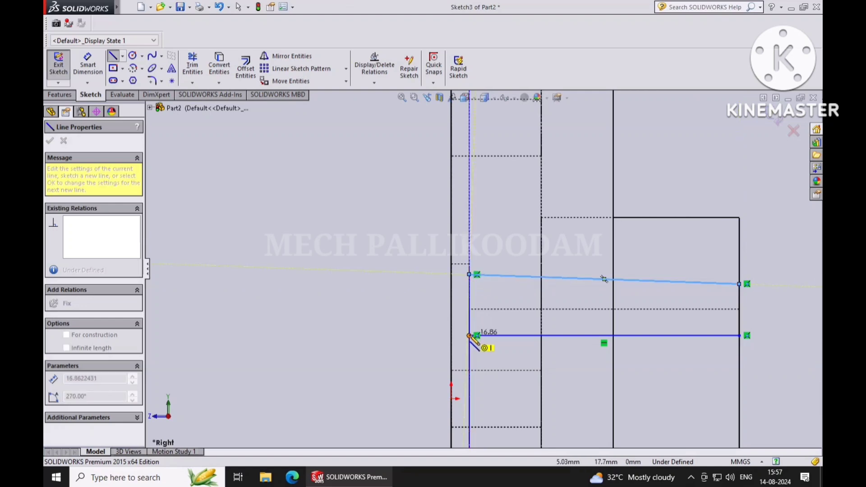
{"action": "left_click", "coordinate": [470, 335]}
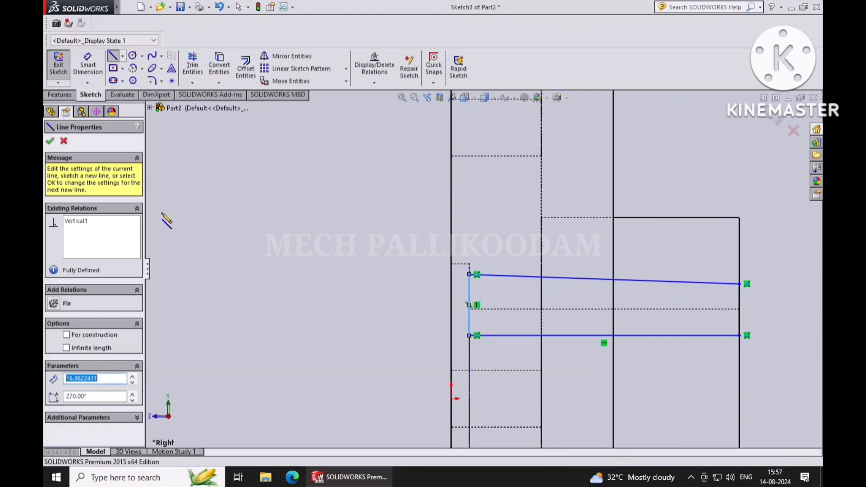
{"action": "left_click", "coordinate": [49, 141]}
- Dimension the profile's upper corner at the recess face 3.4 mm above the bore edge
{"action": "left_click", "coordinate": [89, 67]}
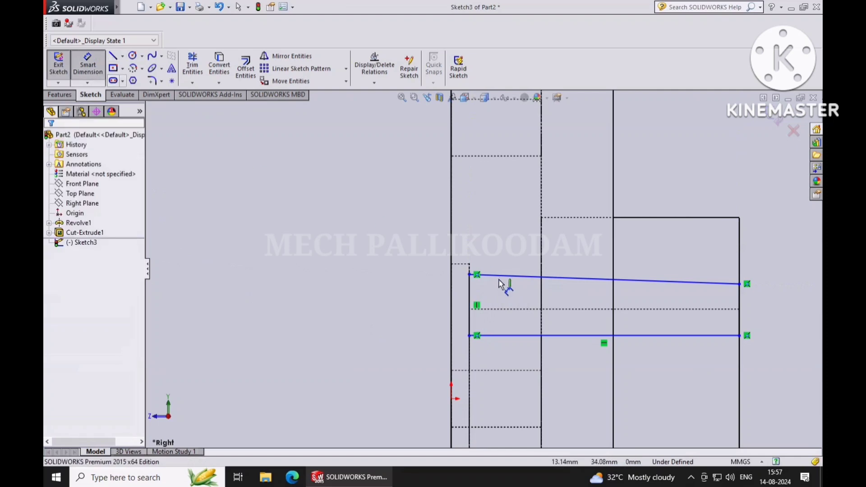
{"action": "left_click", "coordinate": [489, 310]}
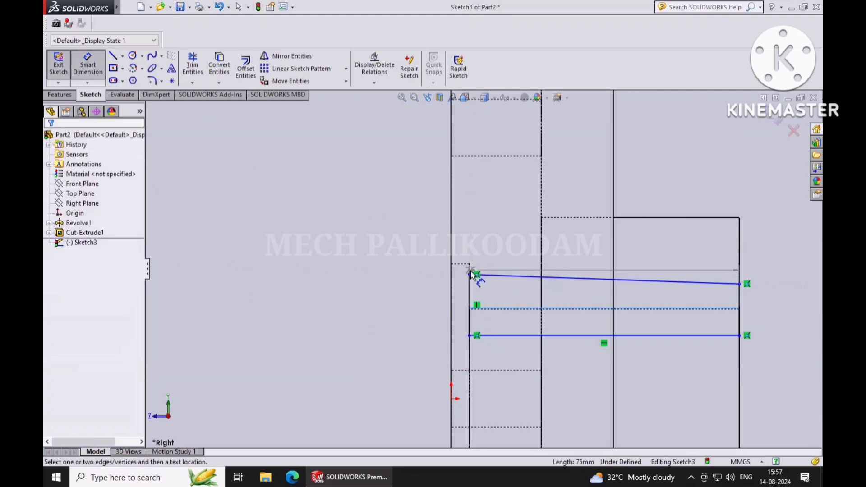
{"action": "left_click", "coordinate": [469, 275]}
{"action": "left_click", "coordinate": [420, 292]}
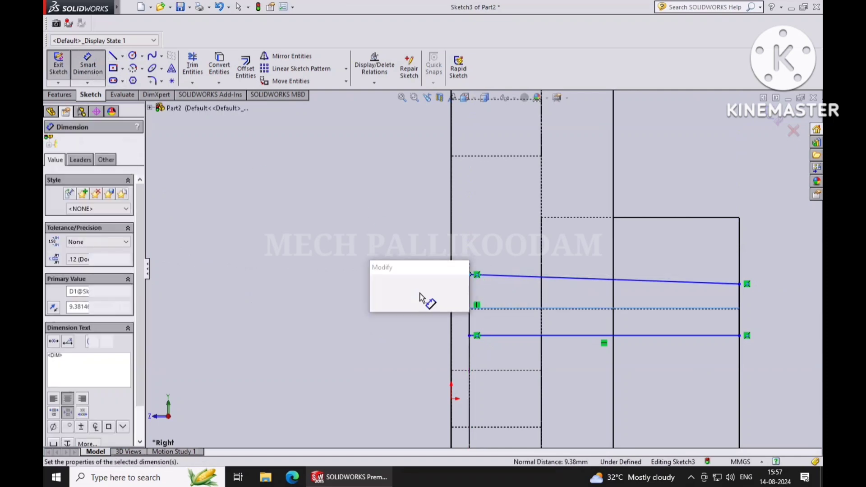
{"action": "type", "text": "3.4"}
{"action": "key", "text": "Return"}
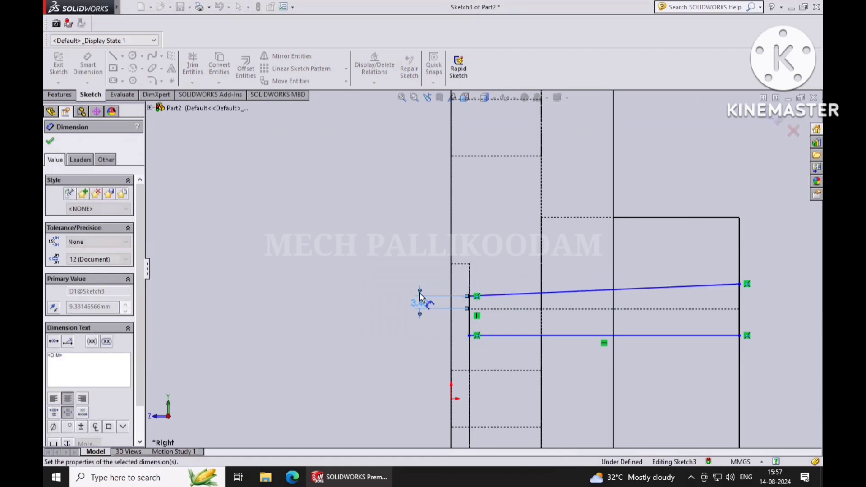
- Dimension the profile's vertical line at the recess face to 10 mm
{"action": "left_click", "coordinate": [469, 324]}
{"action": "left_click", "coordinate": [381, 322]}
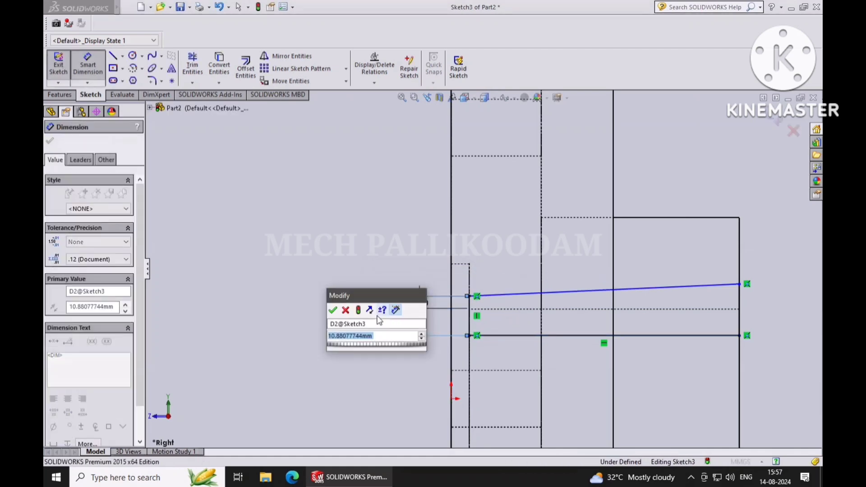
{"action": "type", "text": "10"}
{"action": "key", "text": "Return"}
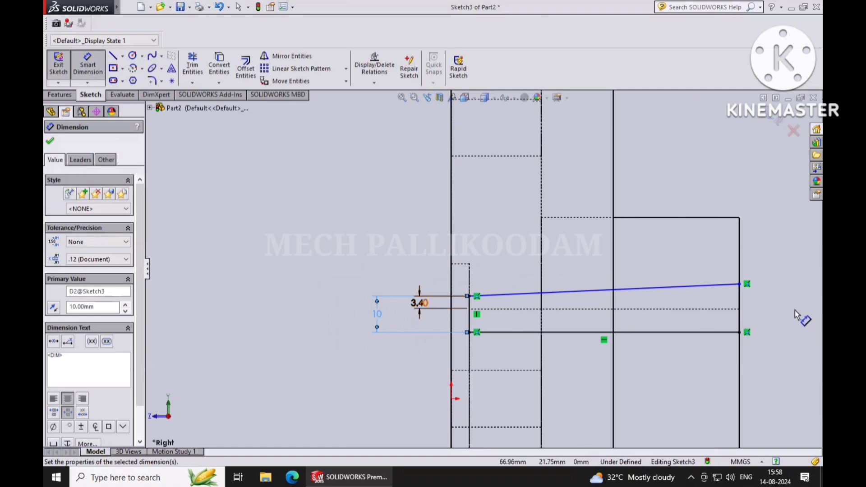
- Dimension the keyway profile's vertical line at the hub end to 9.25 mm
{"action": "left_click", "coordinate": [741, 305]}
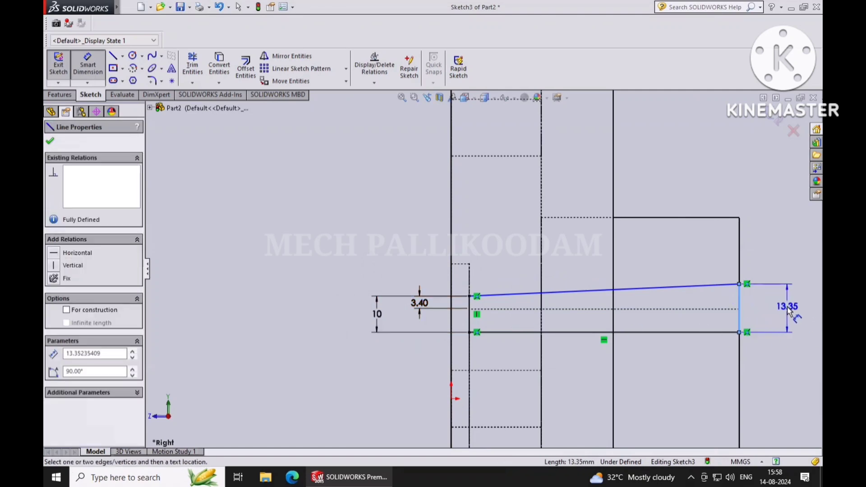
{"action": "scroll", "coordinate": [791, 304], "scroll_direction": "down", "scroll_amount": 2}
{"action": "scroll", "coordinate": [788, 311], "scroll_direction": "up", "scroll_amount": 2}
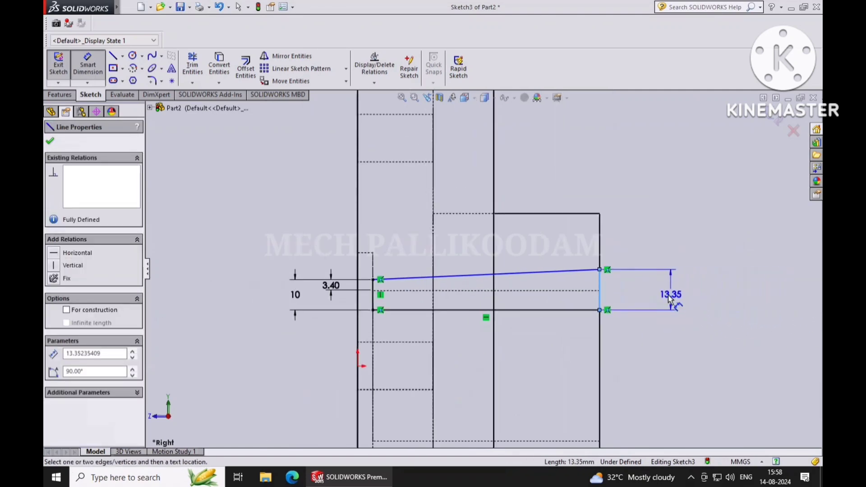
{"action": "left_click", "coordinate": [649, 299]}
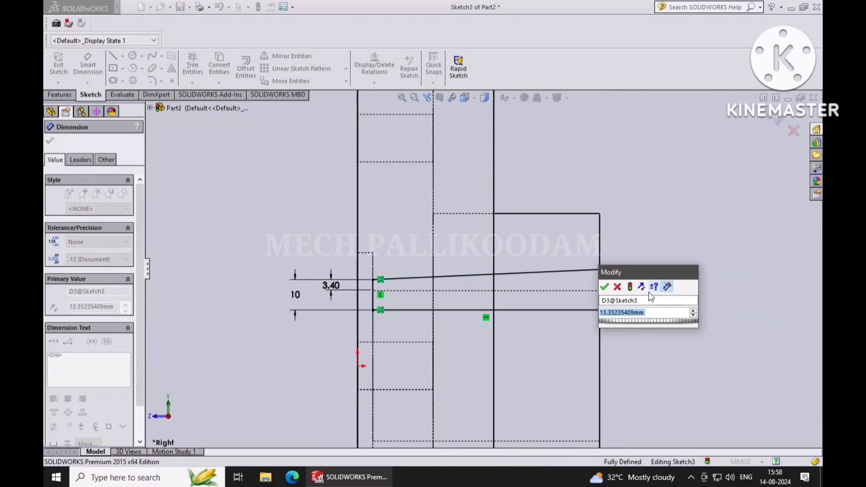
{"action": "type", "text": "9.25"}
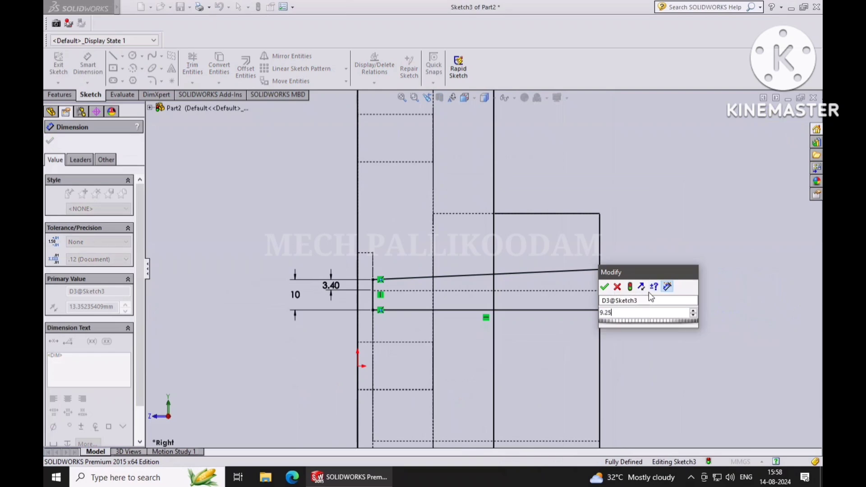
{"action": "key", "text": "Return"}
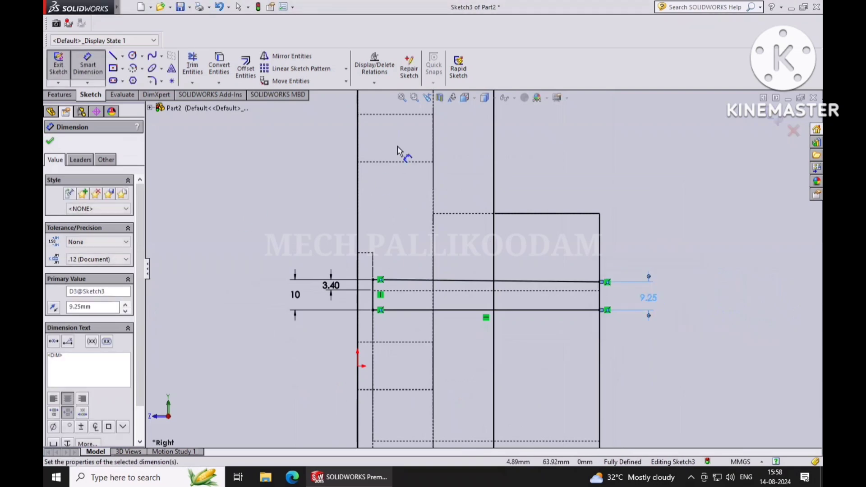
{"action": "left_click", "coordinate": [53, 143]}
- Cut the tapered keyway into the bore with a 16 mm Mid Plane extruded cut, displaying the model shaded with edges
{"action": "left_click", "coordinate": [63, 96]}
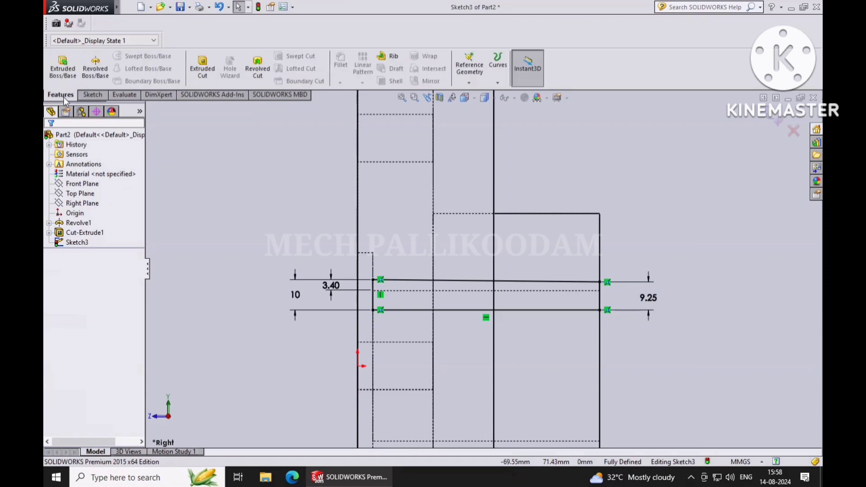
{"action": "left_click", "coordinate": [202, 68]}
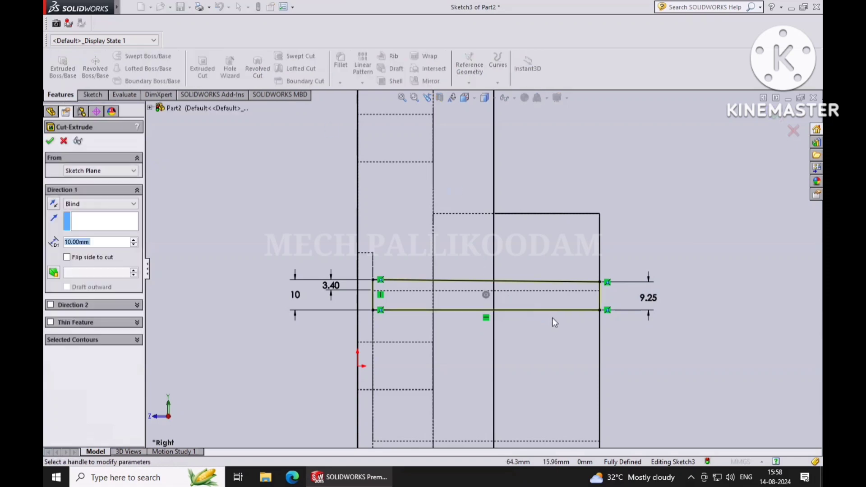
{"action": "left_click", "coordinate": [494, 97]}
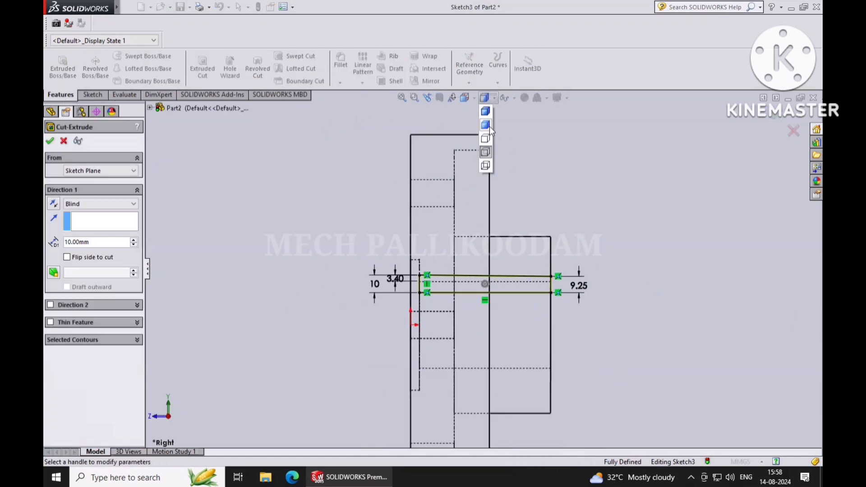
{"action": "left_click", "coordinate": [486, 112]}
{"action": "key", "text": "f"}
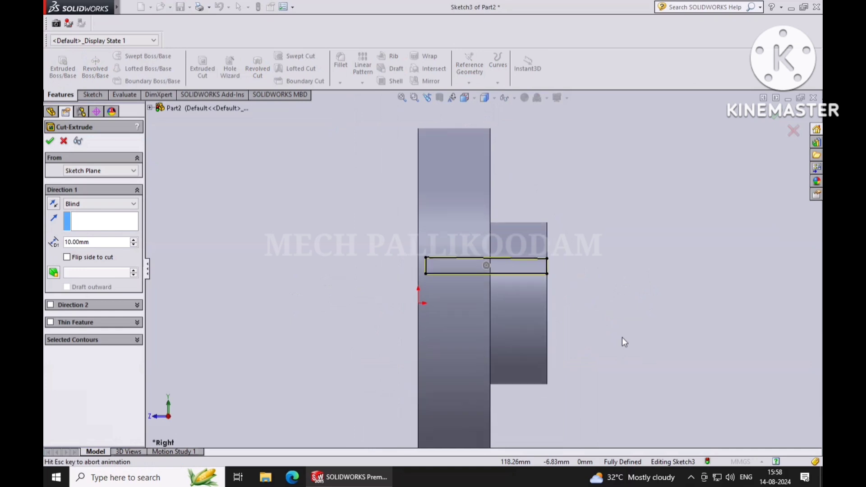
{"action": "middle_click_drag", "start_coordinate": [594, 270], "coordinate": [653, 284]}
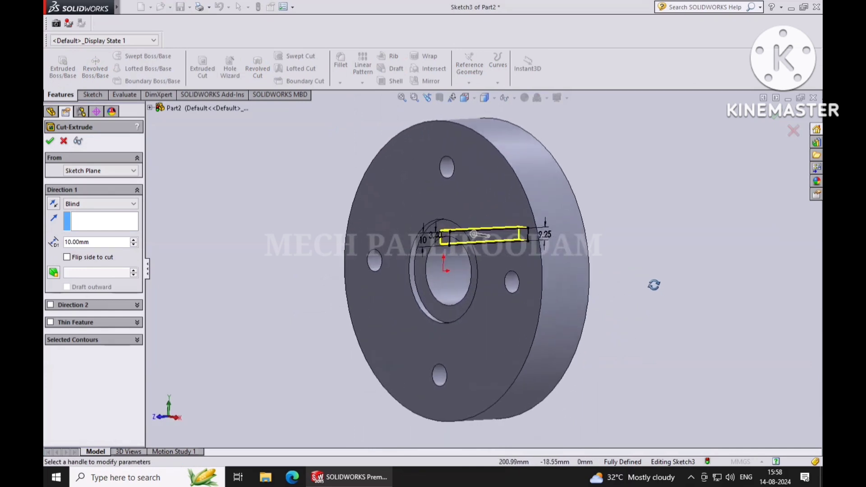
{"action": "left_click", "coordinate": [134, 204]}
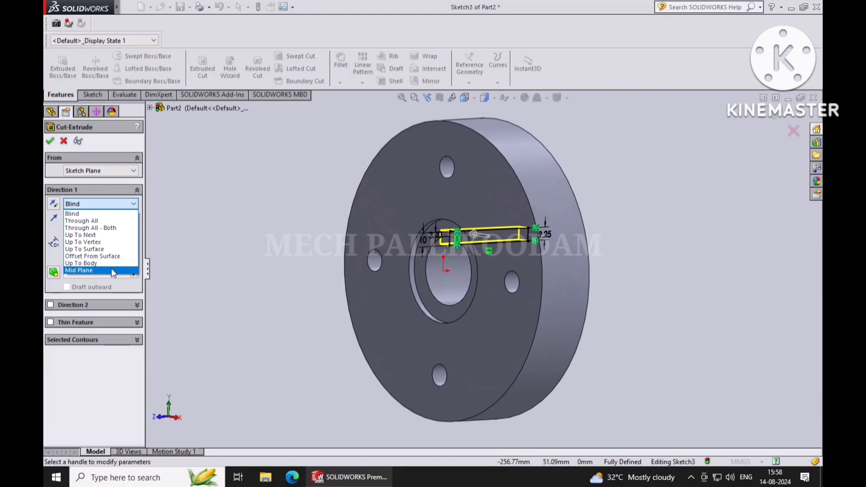
{"action": "left_click", "coordinate": [112, 271]}
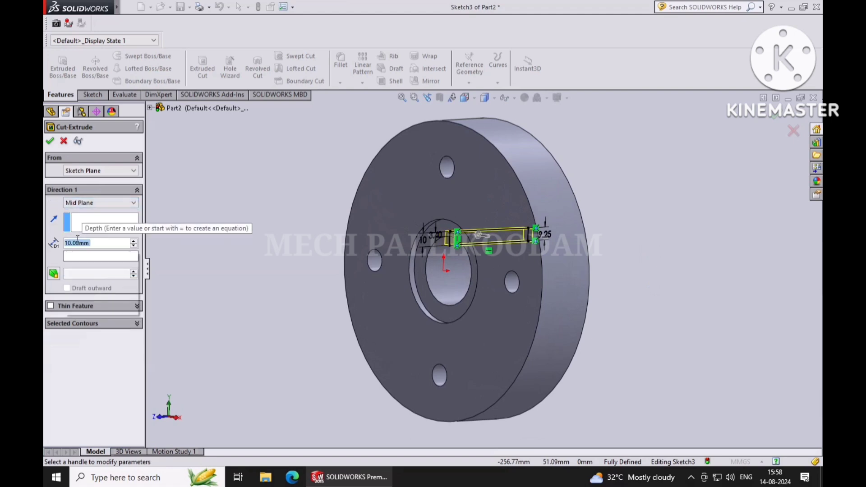
{"action": "type", "text": "16"}
{"action": "key", "text": "Return"}
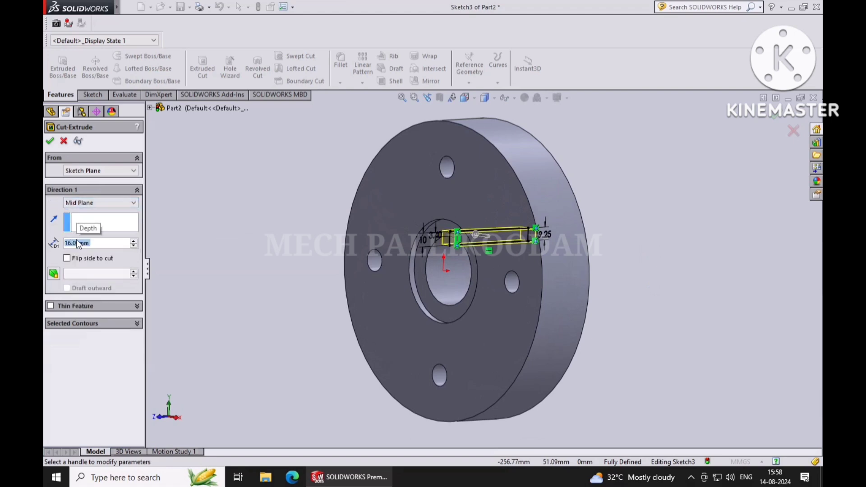
{"action": "left_click", "coordinate": [48, 142]}
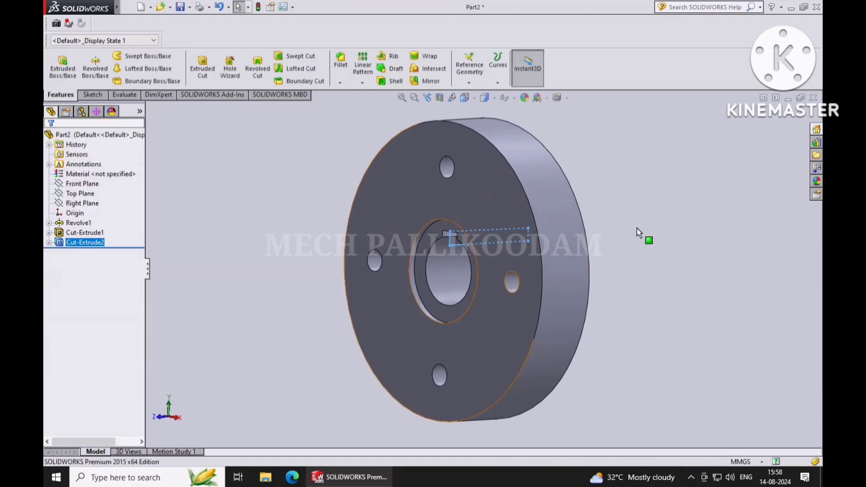
{"action": "left_click", "coordinate": [666, 244]}
{"action": "middle_click_drag", "start_coordinate": [666, 244], "coordinate": [687, 290]}
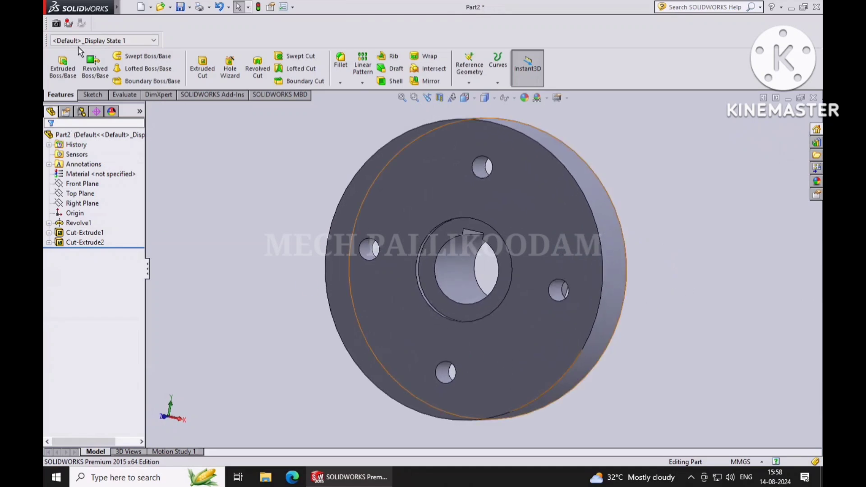
- Save the part under the new name FLANGE 2 in the MASTER COPY folder
{"action": "left_click", "coordinate": [129, 7]}
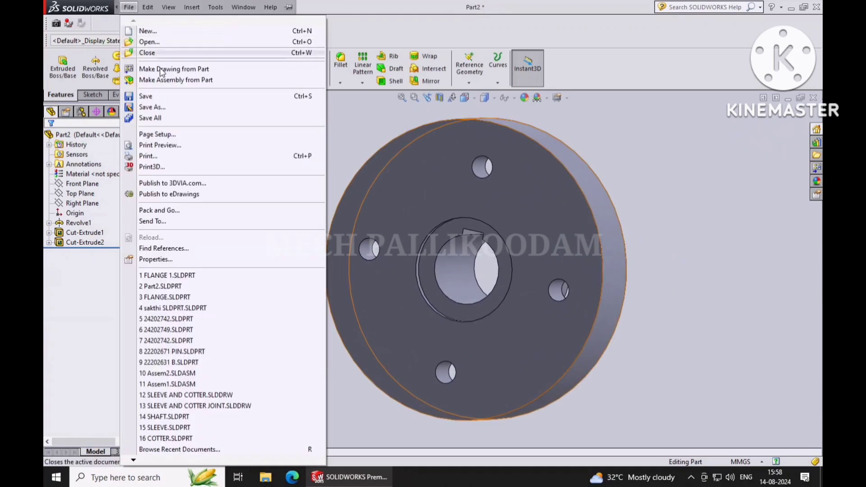
{"action": "left_click", "coordinate": [163, 108]}
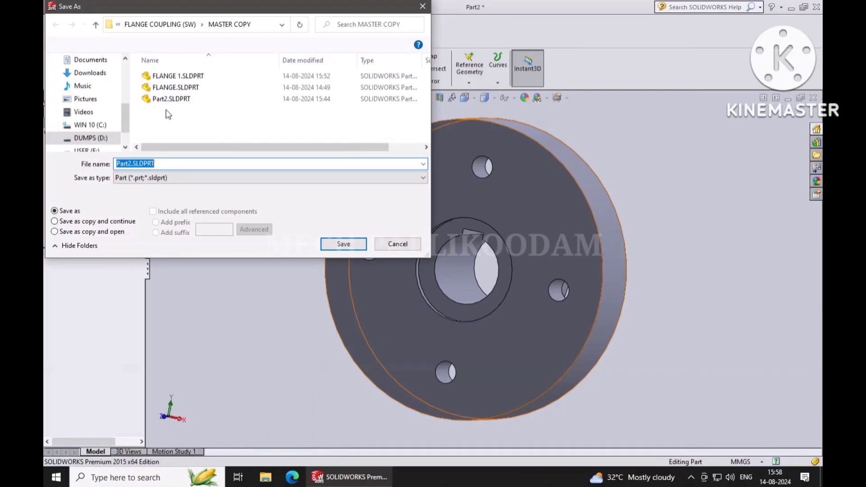
{"action": "type", "text": "FLAN"}
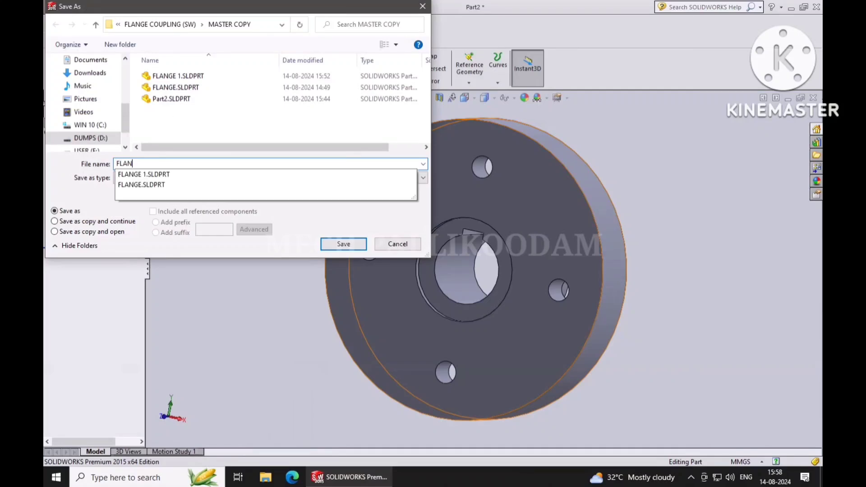
{"action": "type", "text": "GE 2"}
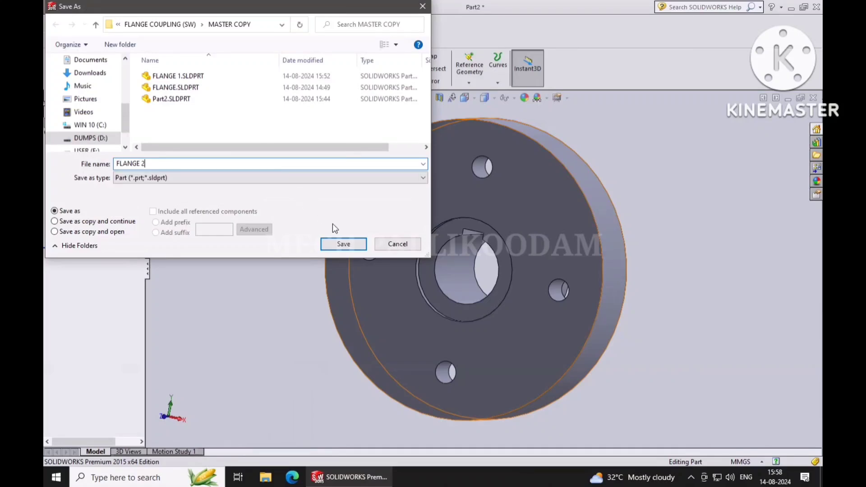
{"action": "left_click", "coordinate": [344, 244]}
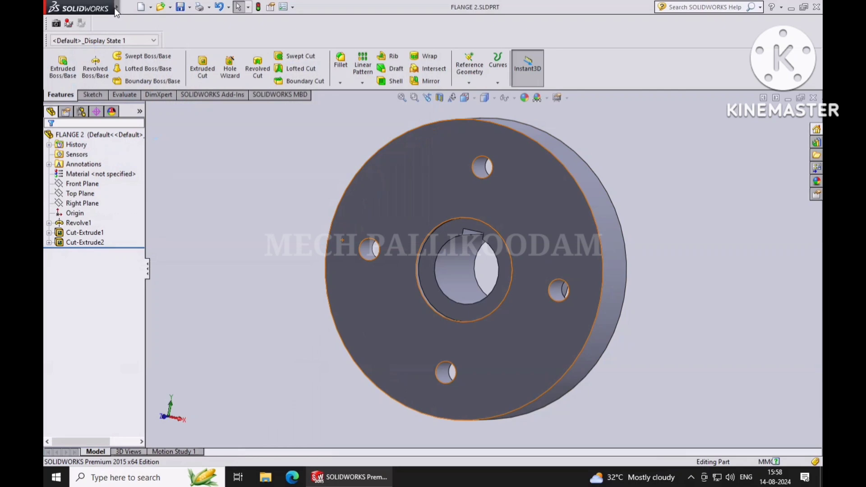
- Create a new part document
{"action": "left_click", "coordinate": [128, 7]}
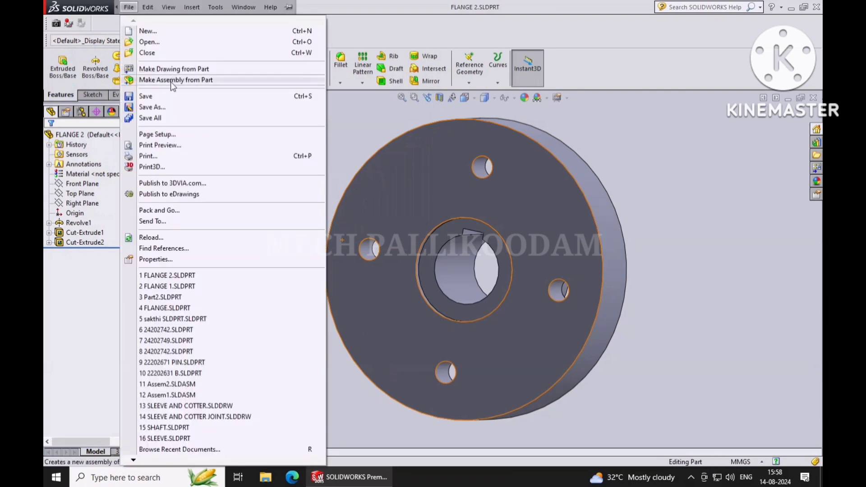
{"action": "left_click", "coordinate": [162, 30]}
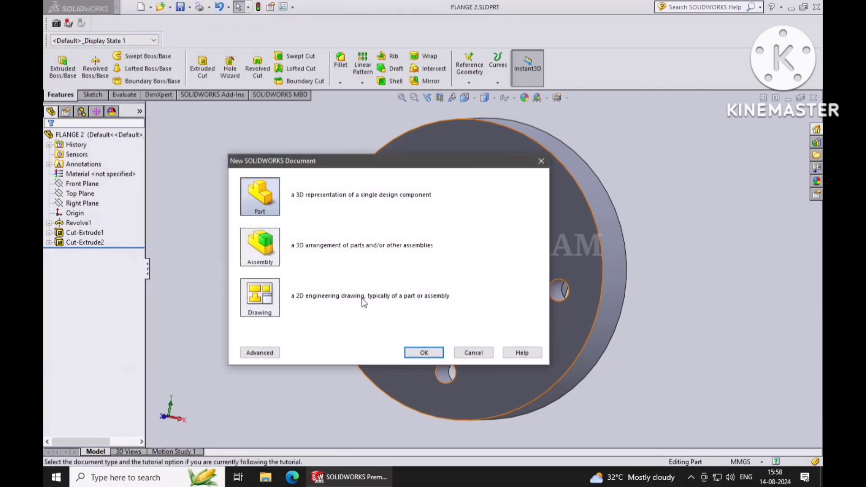
{"action": "left_click", "coordinate": [424, 352]}
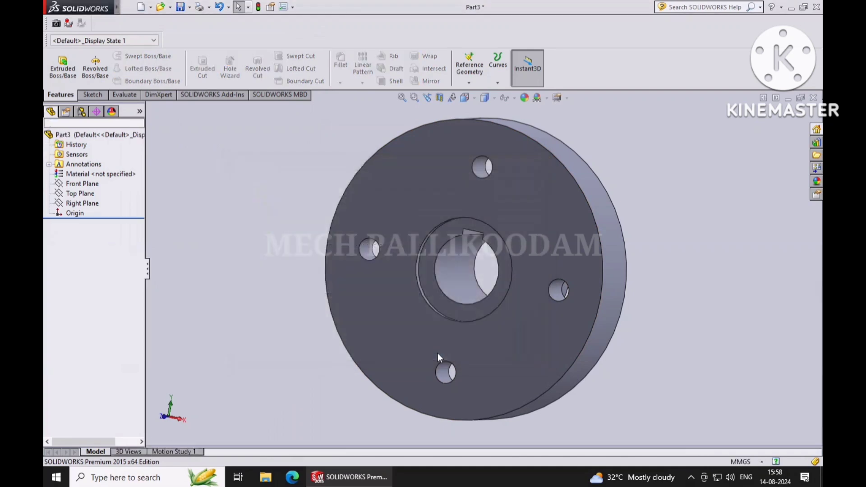
- Sketch a circle about 26 mm in diameter centred on the origin on the Front Plane, viewed normal to it
{"action": "left_click", "coordinate": [81, 184]}
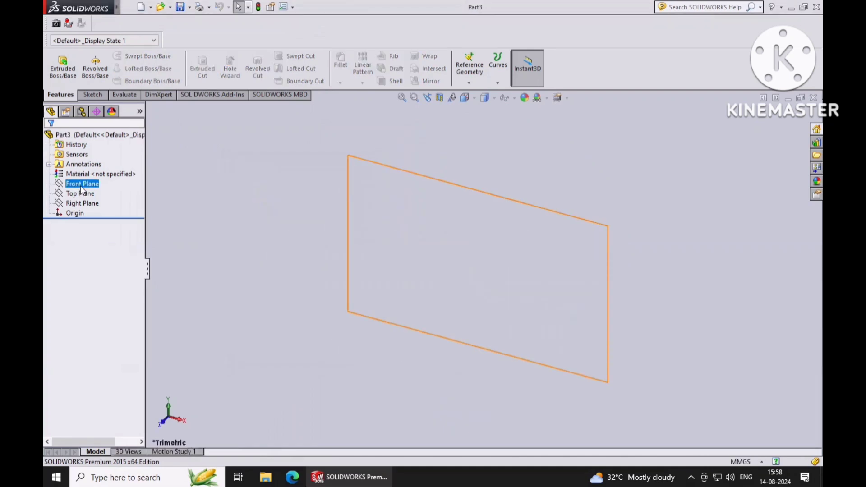
{"action": "left_click", "coordinate": [126, 172]}
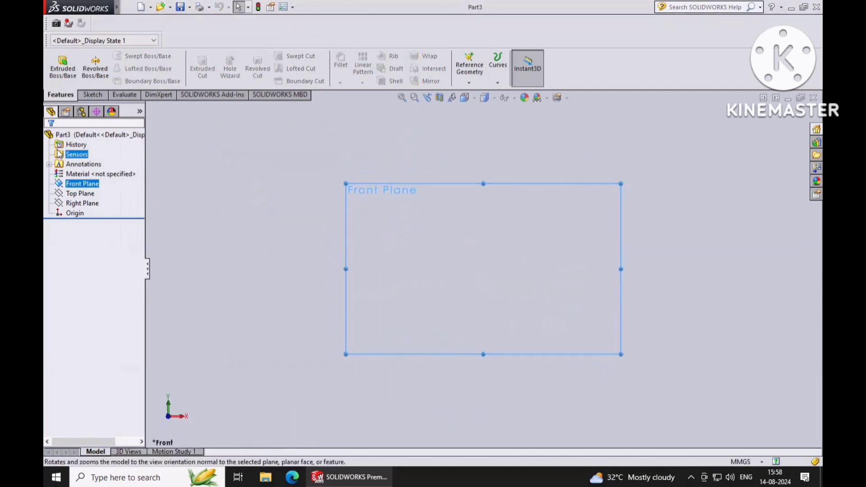
{"action": "left_click", "coordinate": [89, 96]}
{"action": "left_click", "coordinate": [132, 59]}
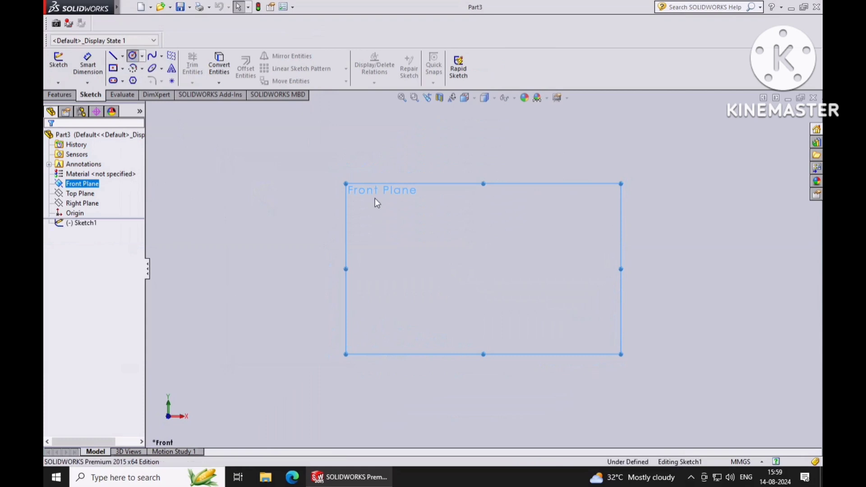
{"action": "left_click", "coordinate": [485, 269]}
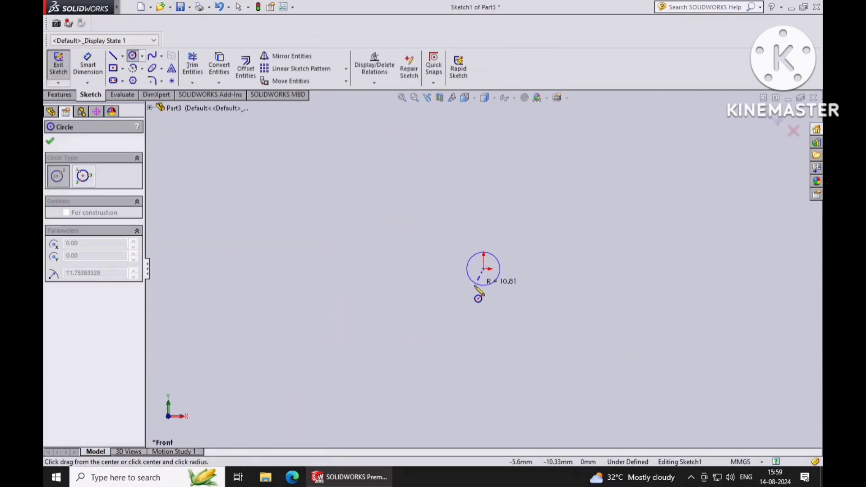
{"action": "left_click", "coordinate": [479, 288]}
- Dimension the circle's diameter to 50 mm
{"action": "left_click", "coordinate": [99, 73]}
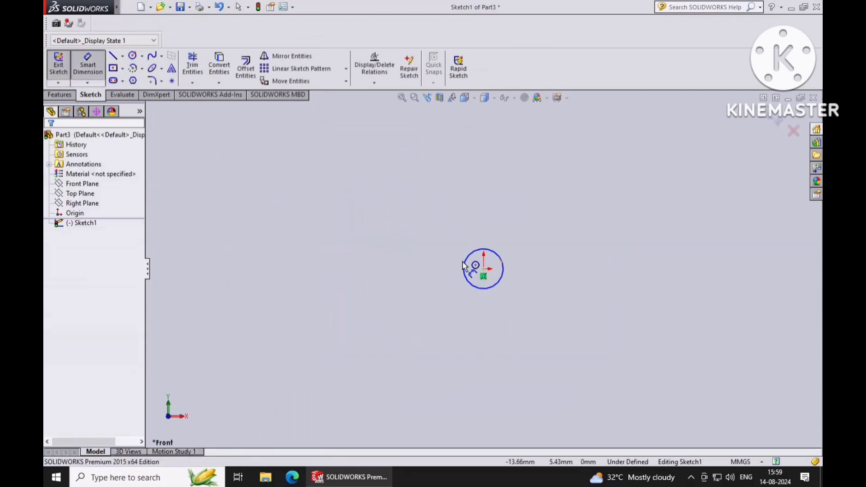
{"action": "left_click", "coordinate": [464, 266]}
{"action": "left_click", "coordinate": [414, 271]}
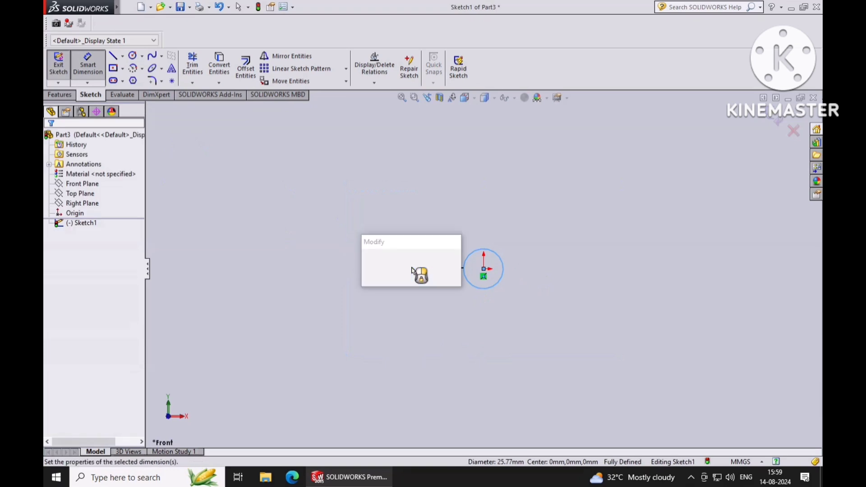
{"action": "type", "text": "5"}
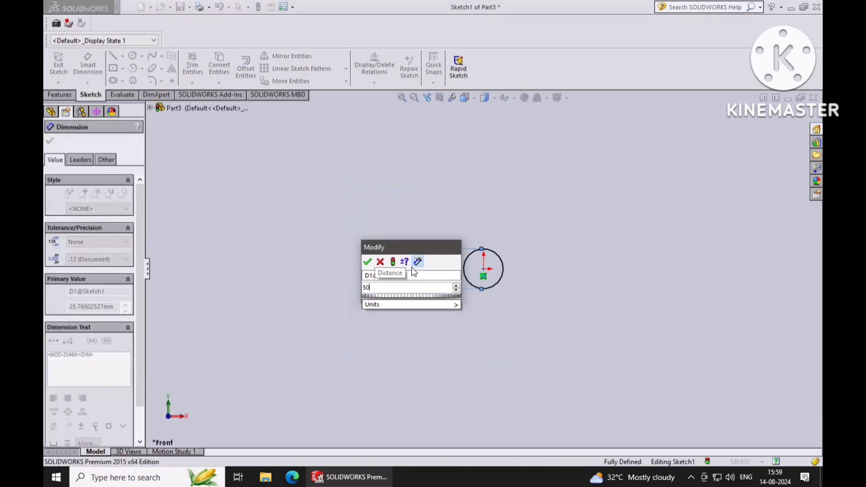
{"action": "type", "text": "0"}
{"action": "key", "text": "Return"}
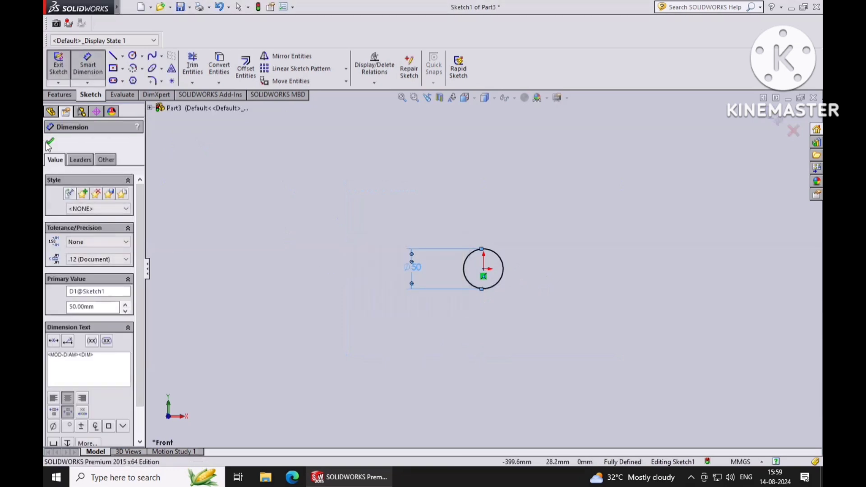
{"action": "left_click", "coordinate": [50, 140]}
- Extrude the 50 mm circle 100 mm with the Mid Plane end condition
{"action": "left_click", "coordinate": [60, 95]}
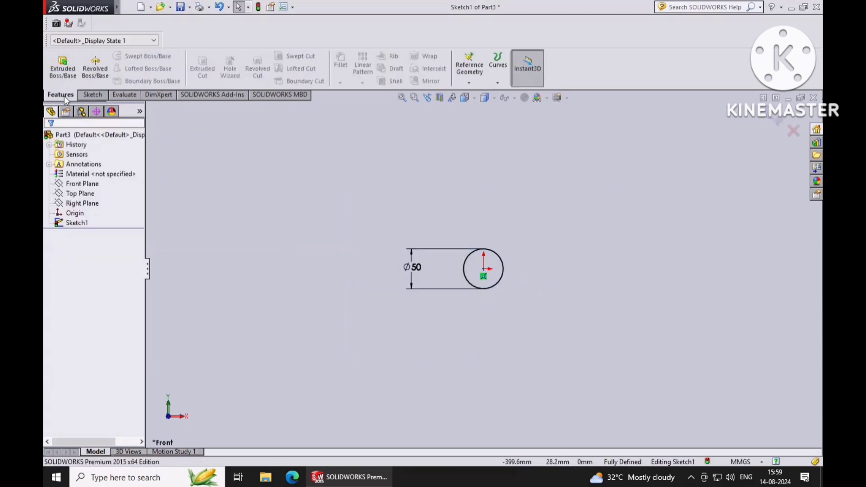
{"action": "left_click", "coordinate": [63, 67]}
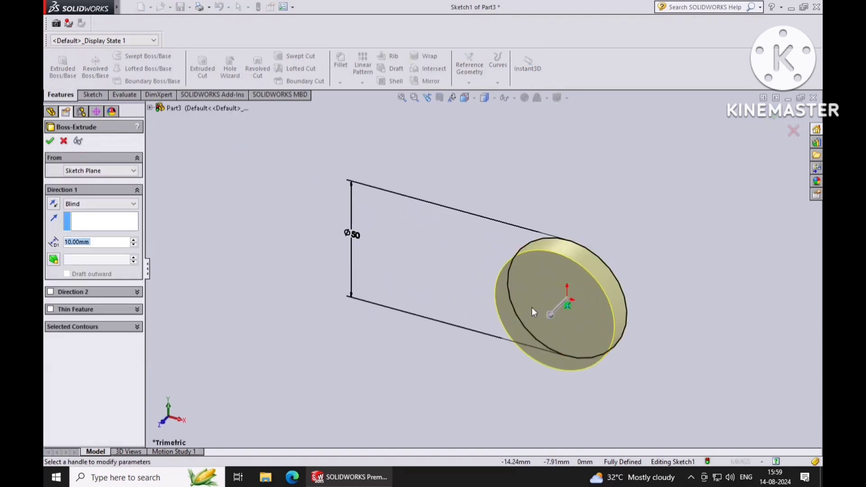
{"action": "left_click", "coordinate": [100, 204]}
{"action": "left_click", "coordinate": [102, 249]}
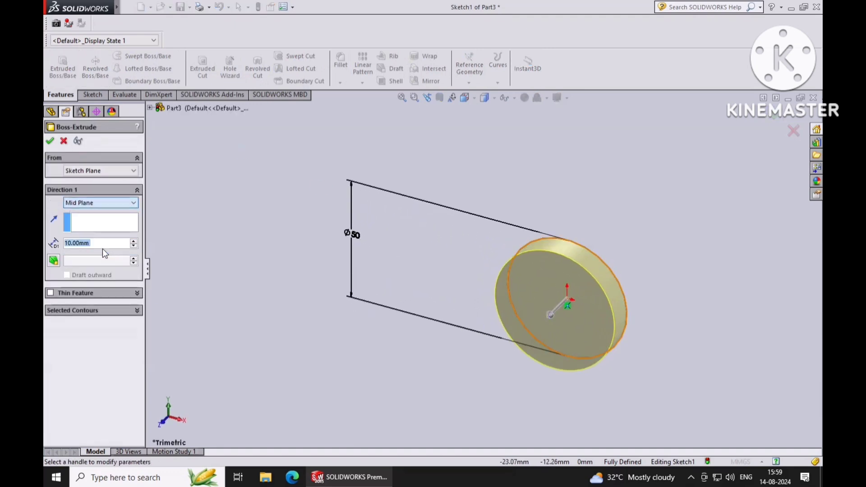
{"action": "key", "text": "BackSpace"}
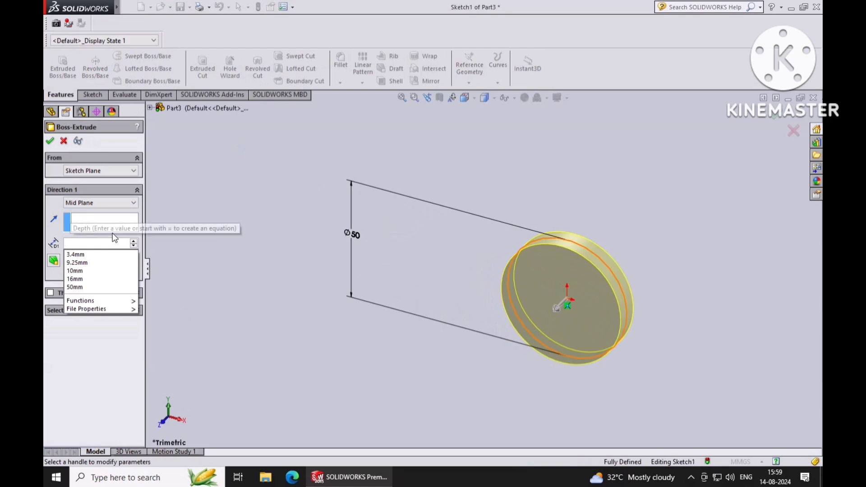
{"action": "type", "text": "100"}
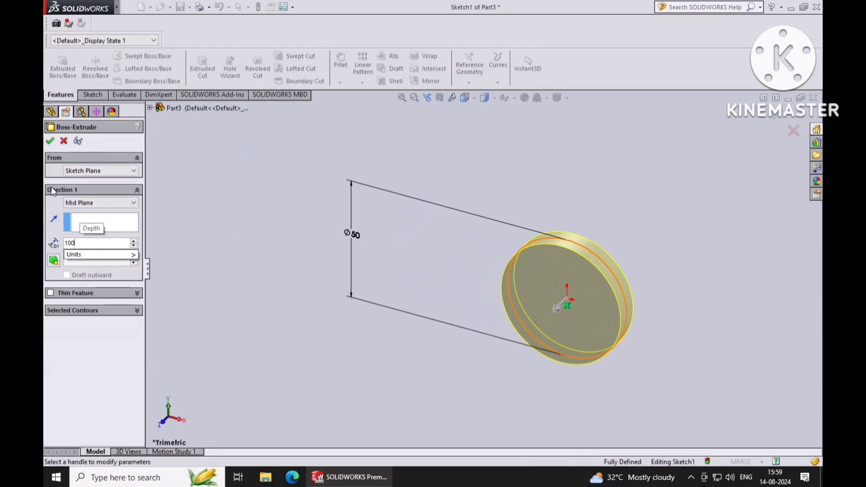
{"action": "key", "text": "Return"}
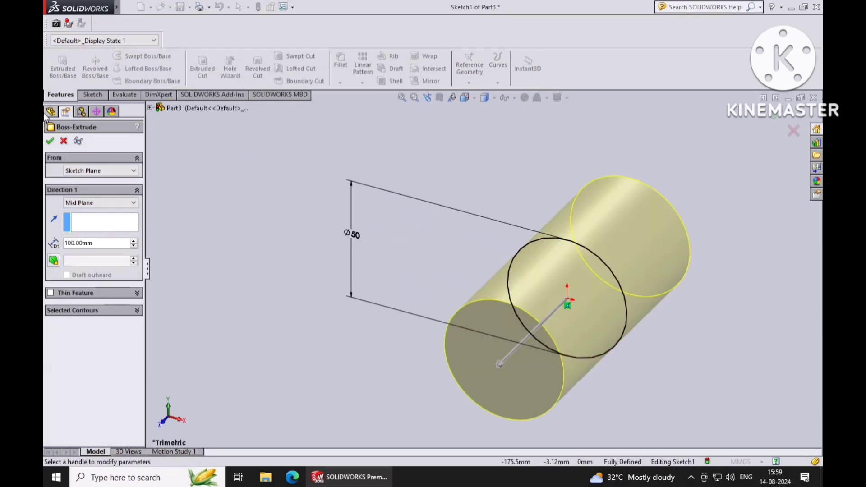
{"action": "left_click", "coordinate": [50, 141]}
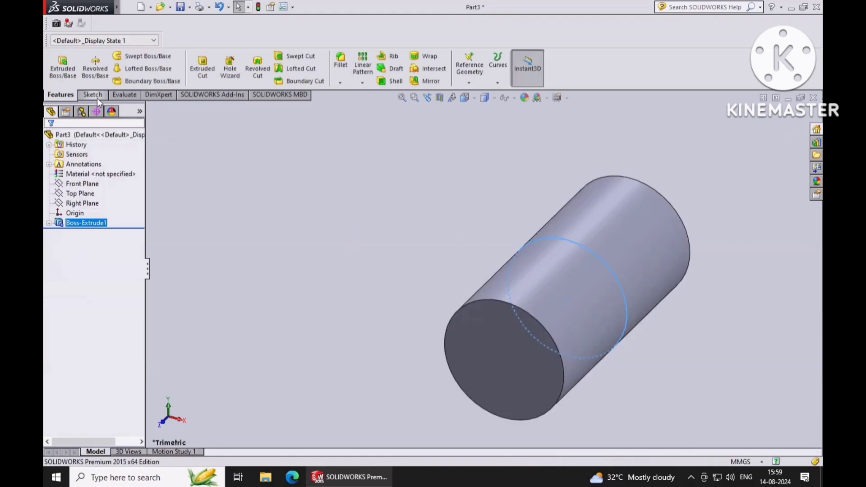
- Sketch a closed four-sided profile with a sloping top on the Right Plane, about 79 mm long, 18 mm high at the end face and 13 mm opposite
{"action": "left_click", "coordinate": [99, 173]}
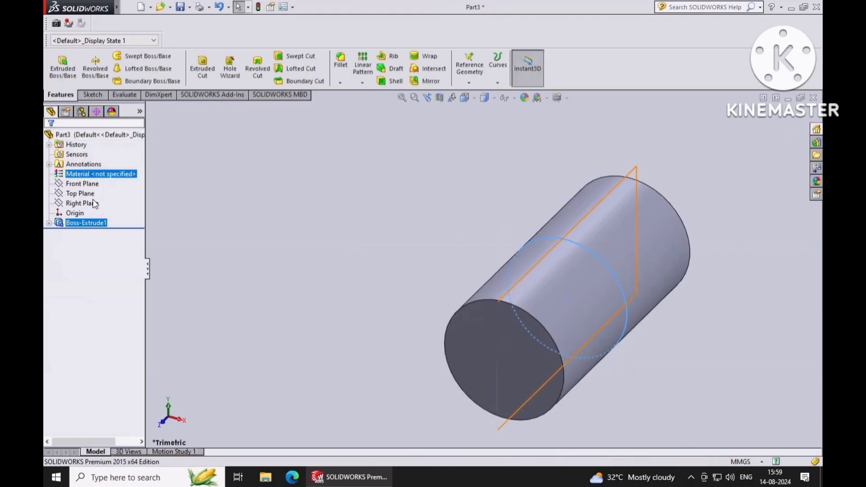
{"action": "left_click", "coordinate": [95, 204]}
{"action": "left_click", "coordinate": [137, 186]}
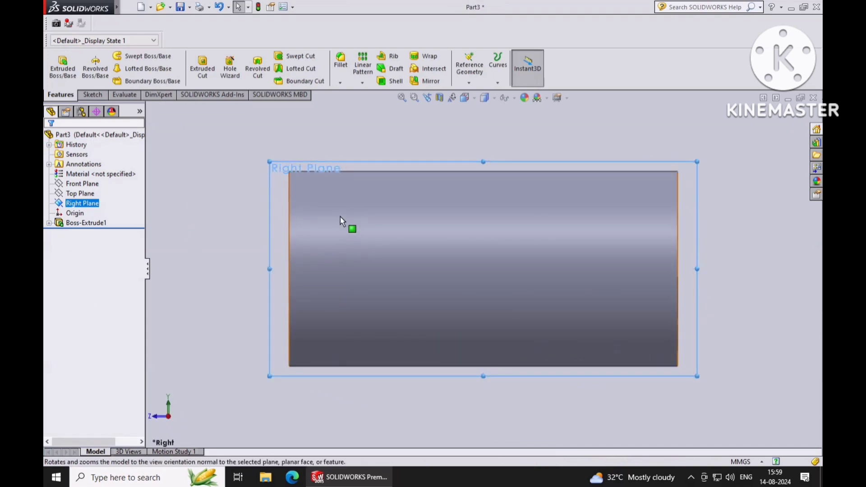
{"action": "left_click", "coordinate": [93, 95]}
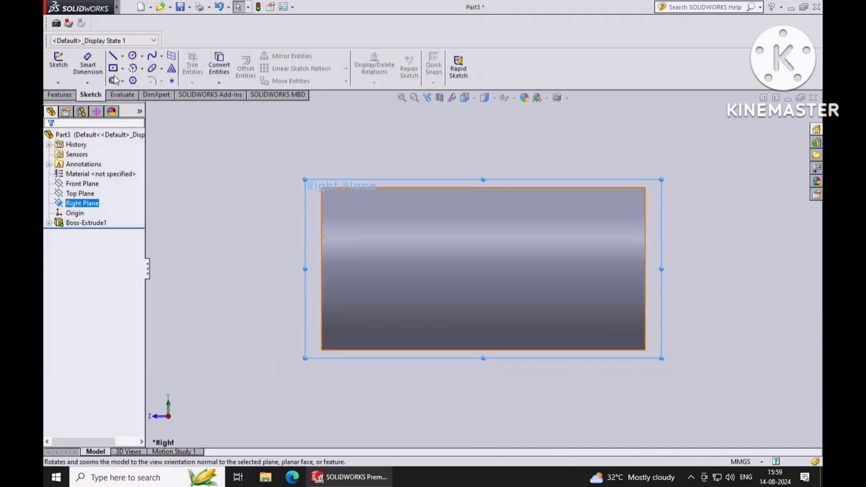
{"action": "left_click", "coordinate": [114, 57]}
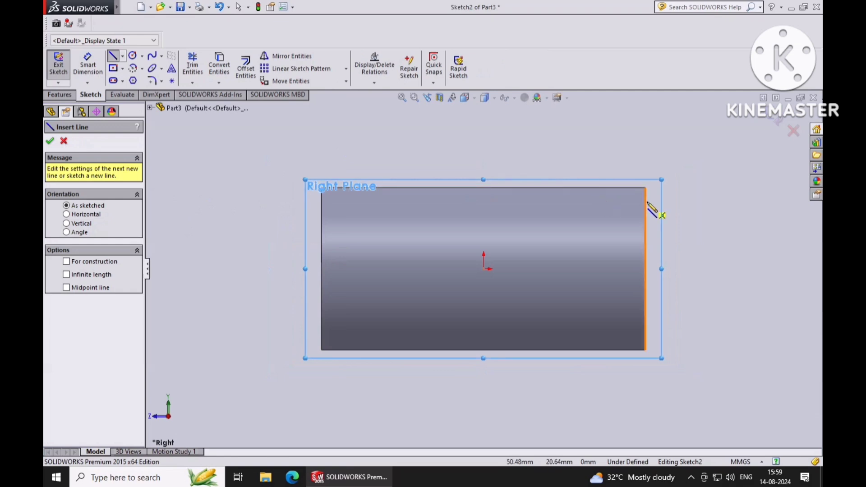
{"action": "left_click", "coordinate": [645, 268]}
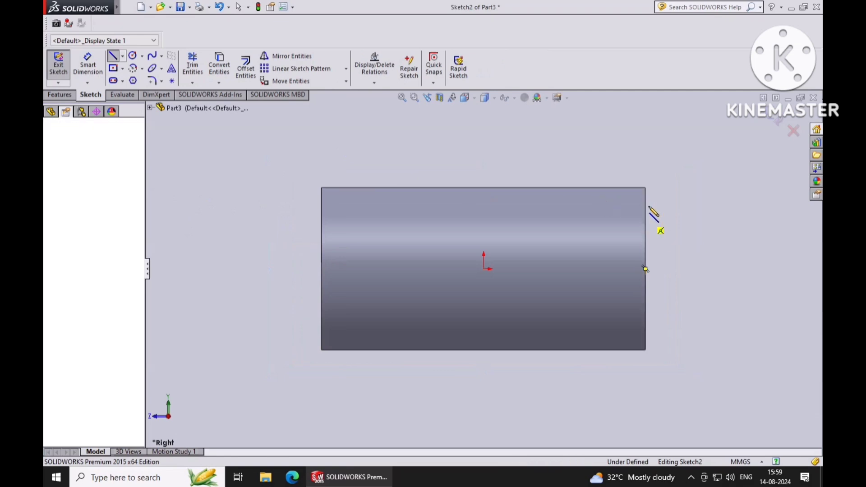
{"action": "left_click", "coordinate": [646, 156]}
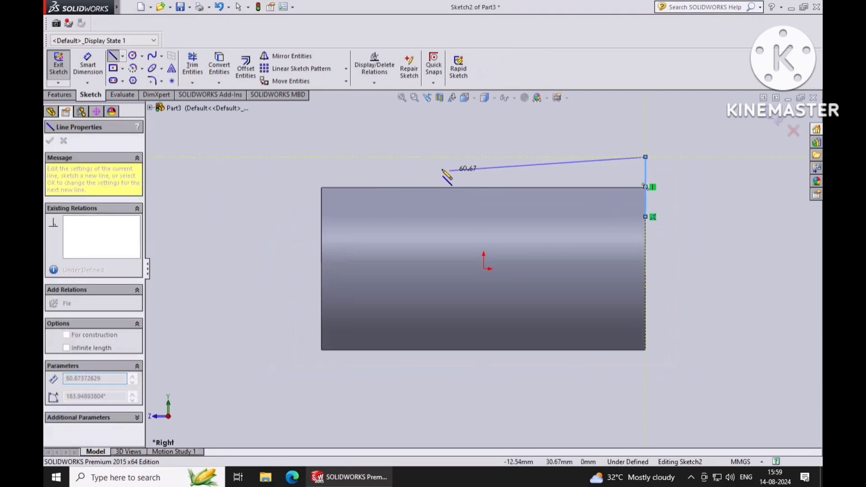
{"action": "left_click", "coordinate": [388, 175]}
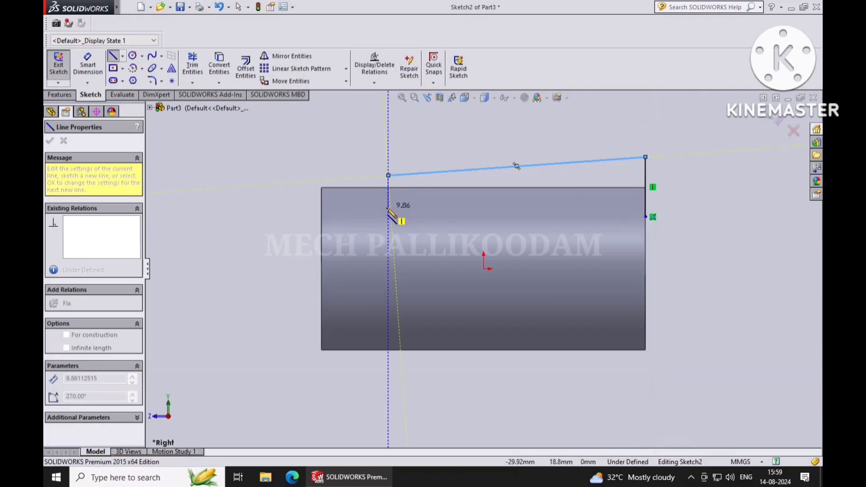
{"action": "left_click", "coordinate": [389, 217]}
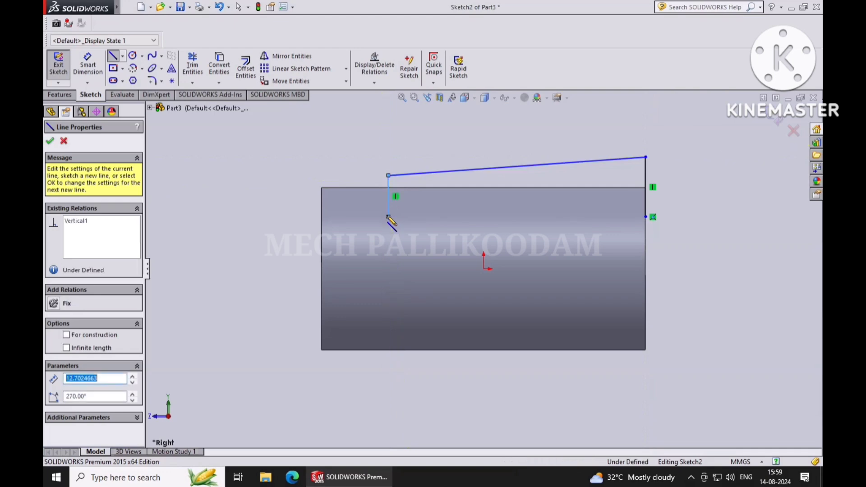
{"action": "double_click", "coordinate": [645, 217]}
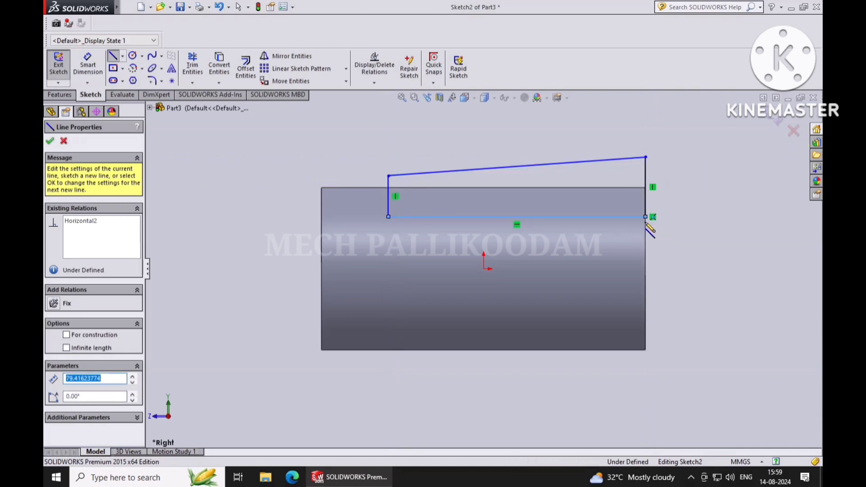
- Dimension the tapered profile's horizontal lower edge to 90 mm
{"action": "left_click", "coordinate": [90, 80]}
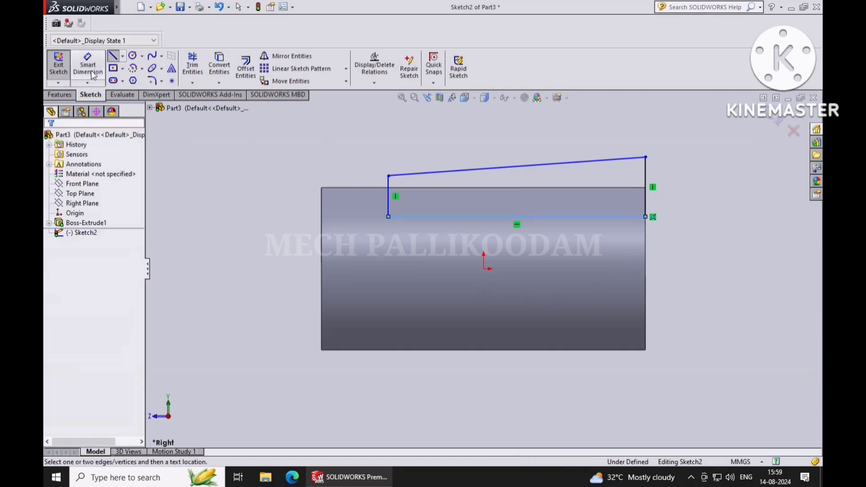
{"action": "left_click", "coordinate": [543, 218]}
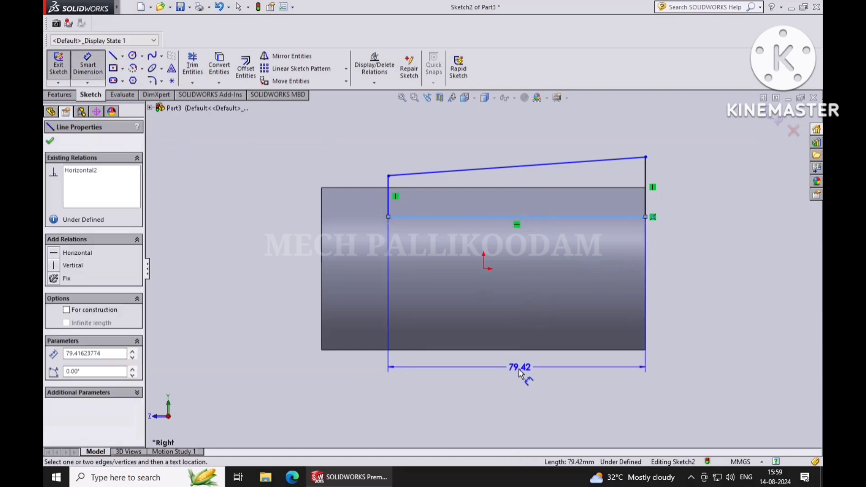
{"action": "left_click", "coordinate": [518, 385]}
{"action": "type", "text": "90"}
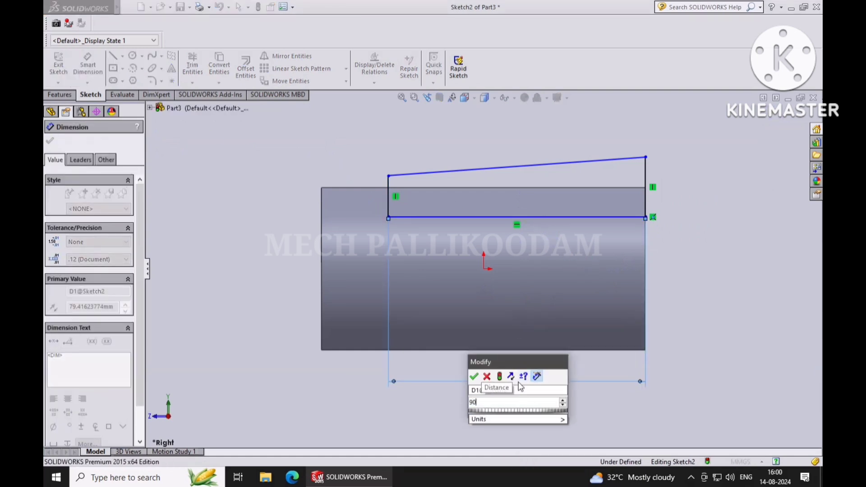
{"action": "key", "text": "Return"}
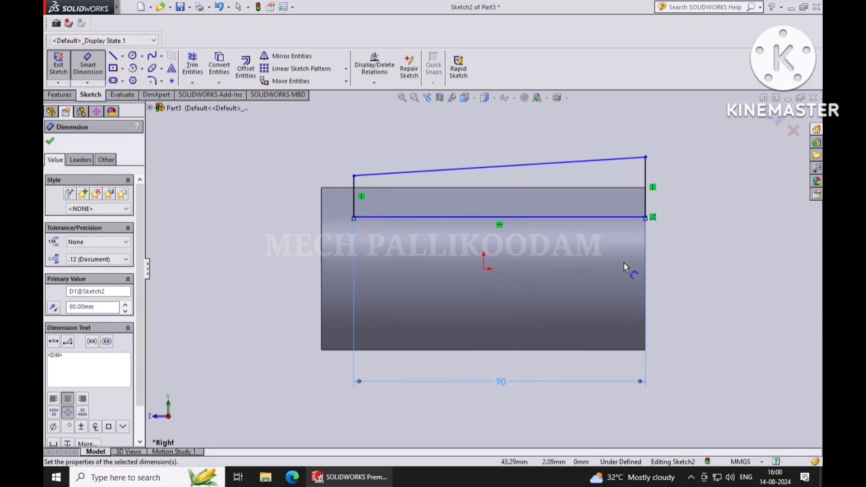
- Dimension the profile's vertical side on the cylinder's end face to 10 mm
{"action": "left_click", "coordinate": [647, 189]}
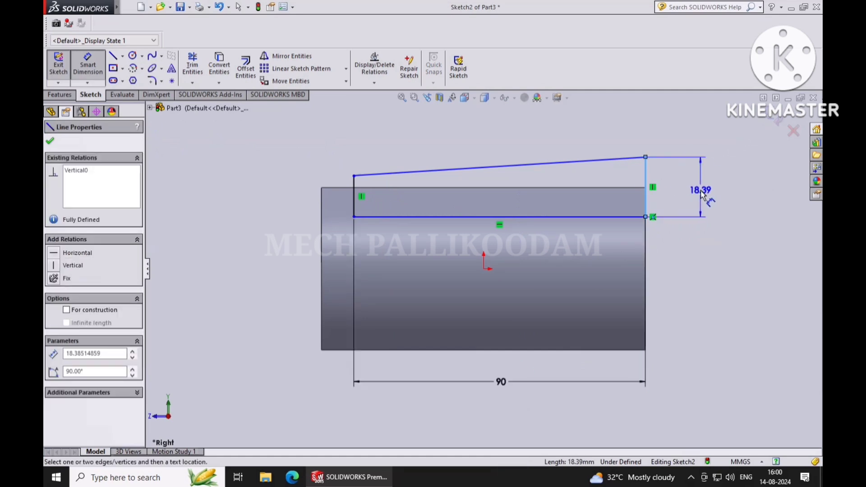
{"action": "left_click", "coordinate": [701, 195]}
{"action": "type", "text": "10"}
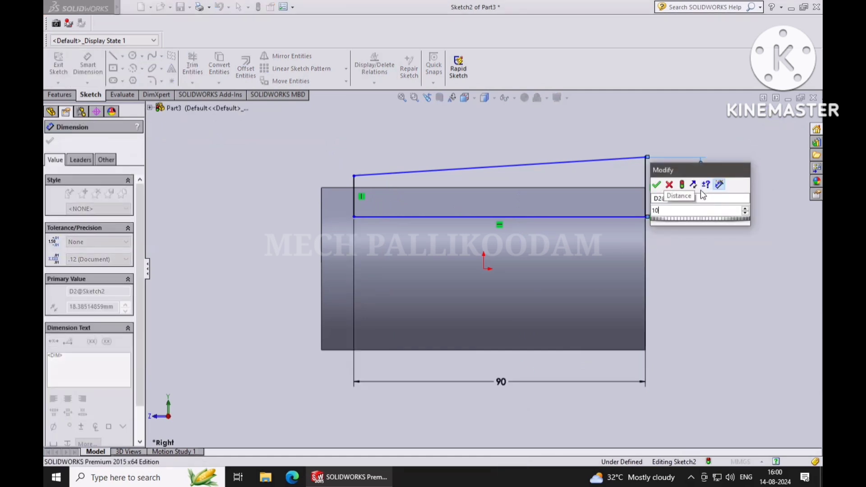
{"action": "key", "text": "Return"}
- Dimension the profile's upper corner at the end face to 3.4 mm above the cylinder's upper edge
{"action": "scroll", "coordinate": [656, 189], "scroll_direction": "down", "scroll_amount": 4}
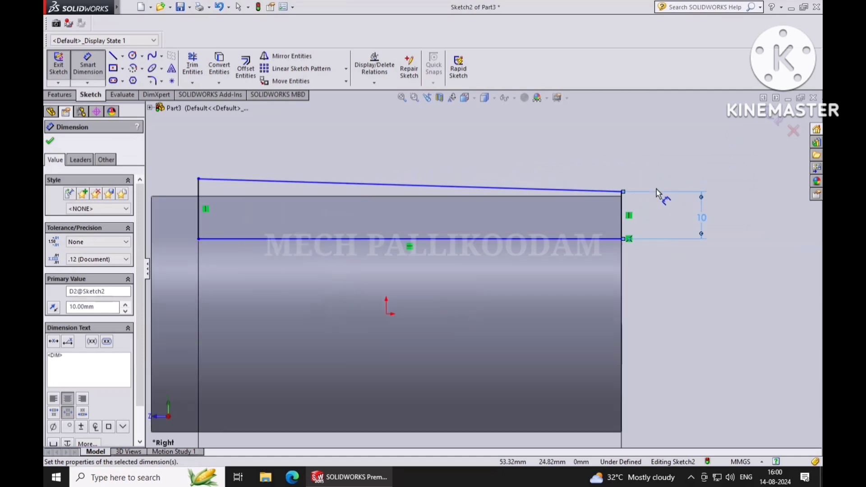
{"action": "scroll", "coordinate": [657, 192], "scroll_direction": "down", "scroll_amount": 3}
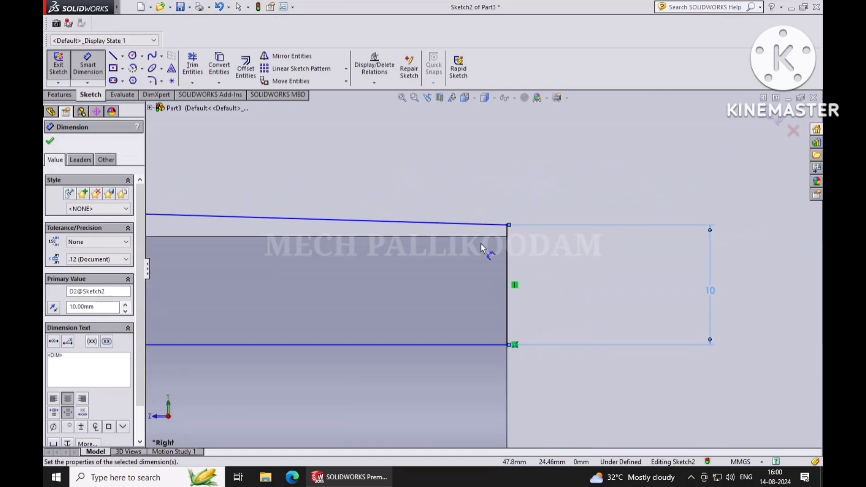
{"action": "left_click", "coordinate": [501, 224]}
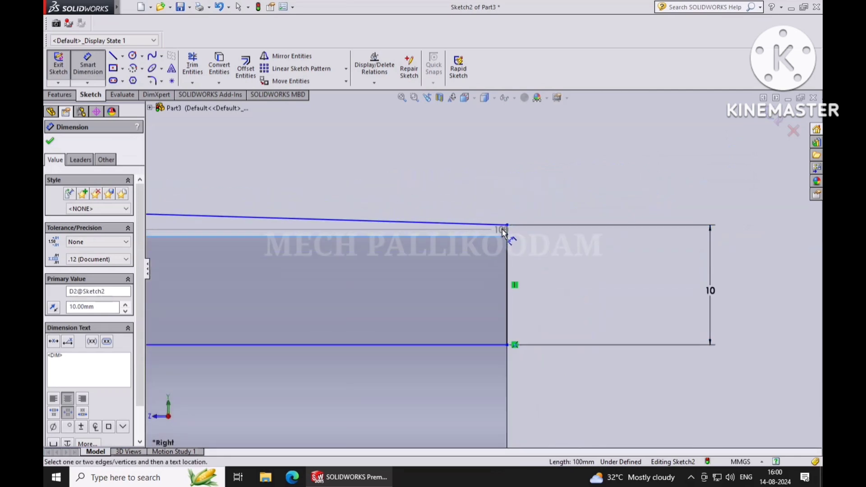
{"action": "left_click", "coordinate": [507, 225]}
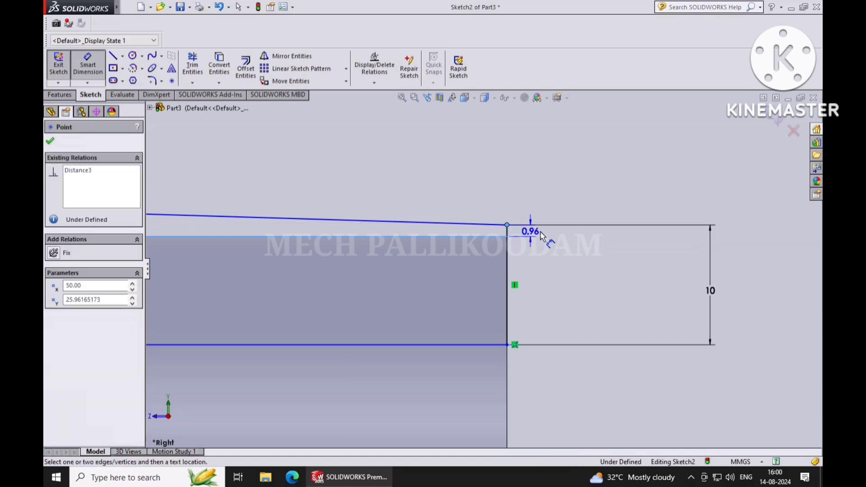
{"action": "left_click", "coordinate": [618, 209]}
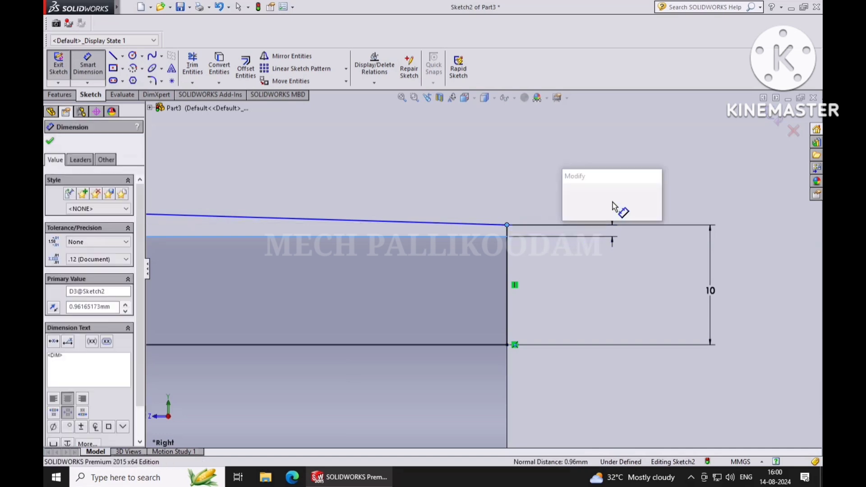
{"action": "type", "text": "3.4"}
{"action": "key", "text": "Return"}
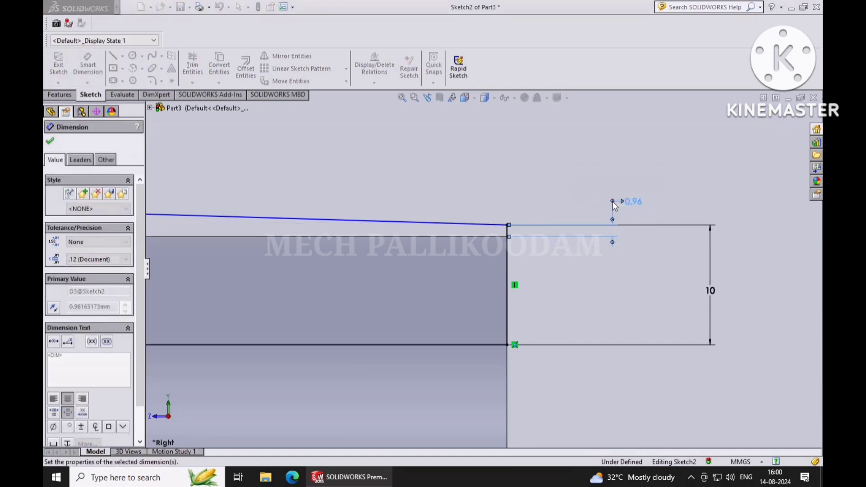
- Dimension the profile's other vertical side, inside the cylinder's length, to 9.1 mm and finish dimensioning
{"action": "scroll", "coordinate": [550, 247], "scroll_direction": "up", "scroll_amount": 6}
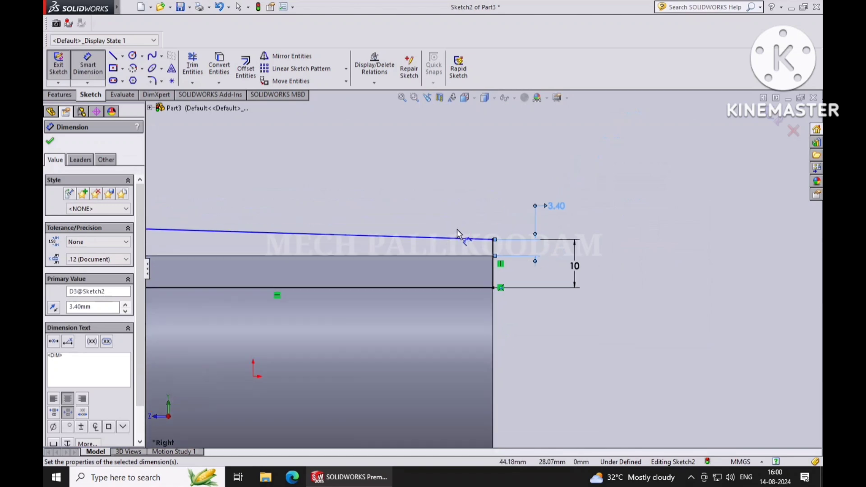
{"action": "scroll", "coordinate": [315, 268], "scroll_direction": "down", "scroll_amount": 2}
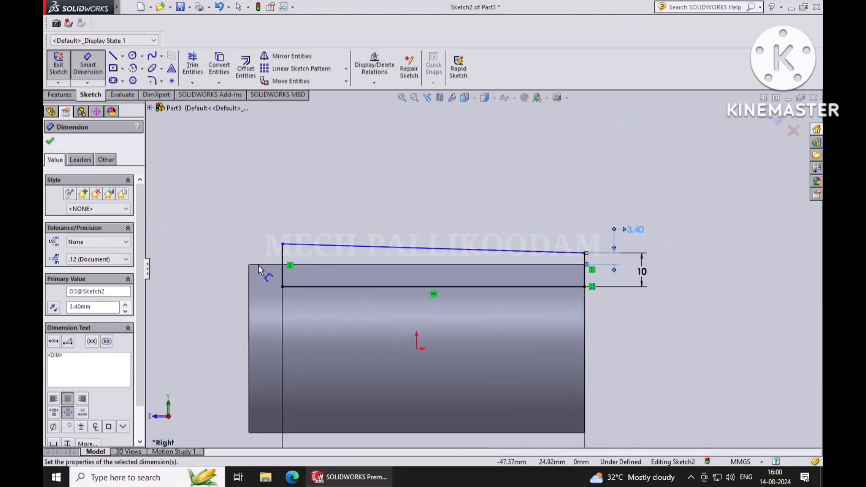
{"action": "left_click", "coordinate": [280, 274]}
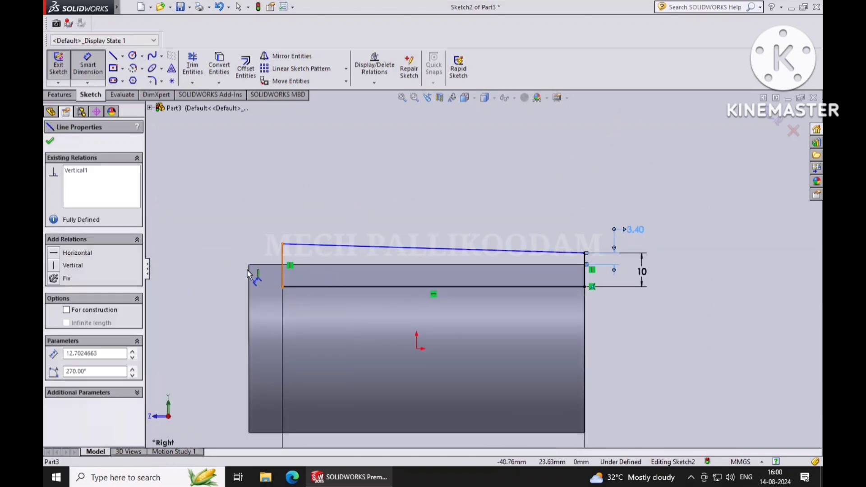
{"action": "left_click", "coordinate": [206, 272]}
{"action": "type", "text": "9.1"}
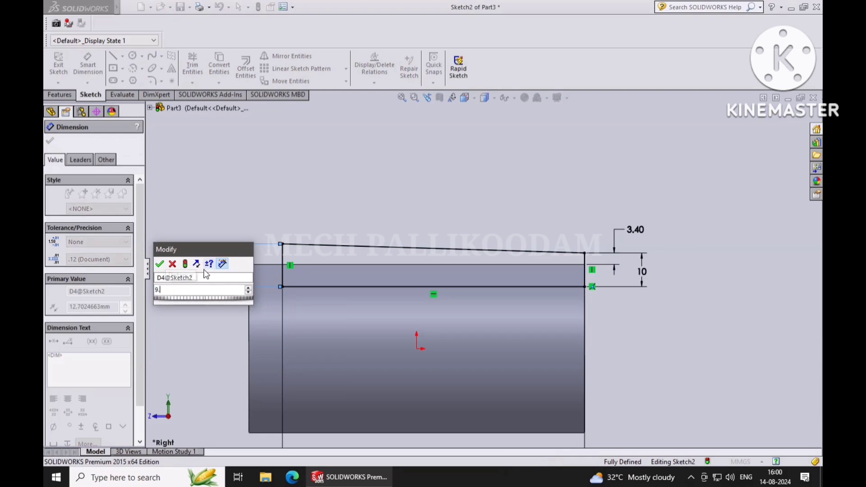
{"action": "key", "text": "Return"}
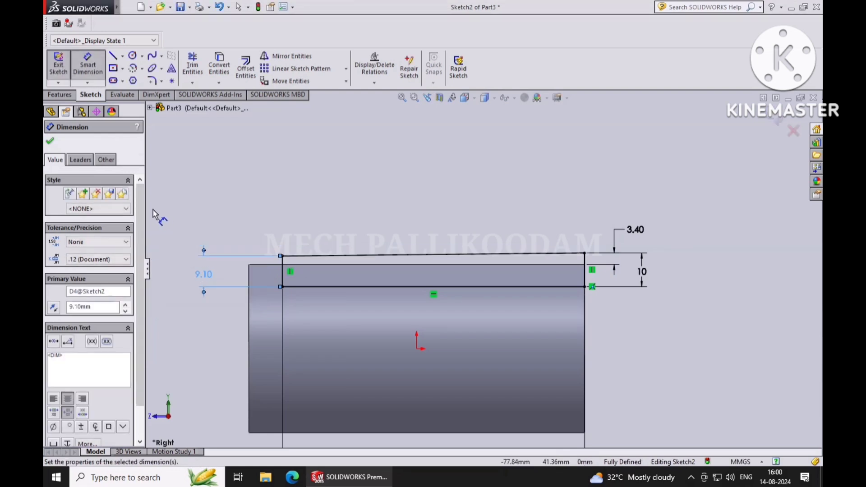
{"action": "left_click", "coordinate": [51, 143]}
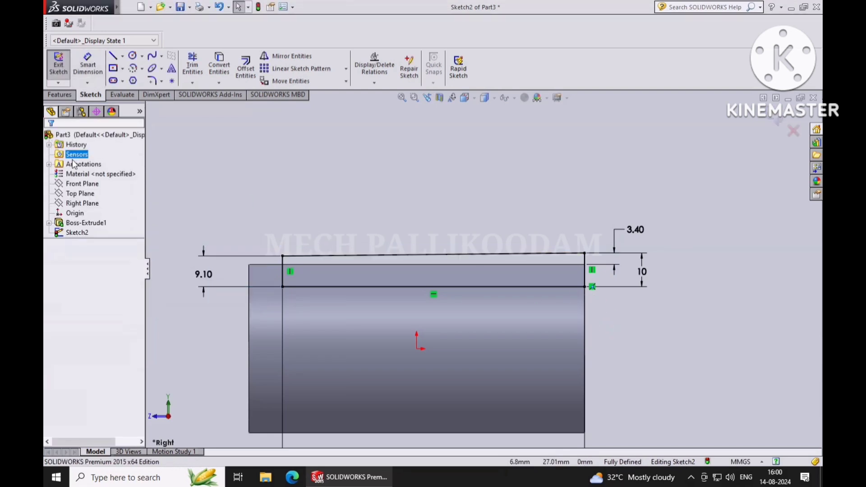
{"action": "left_click", "coordinate": [68, 96]}
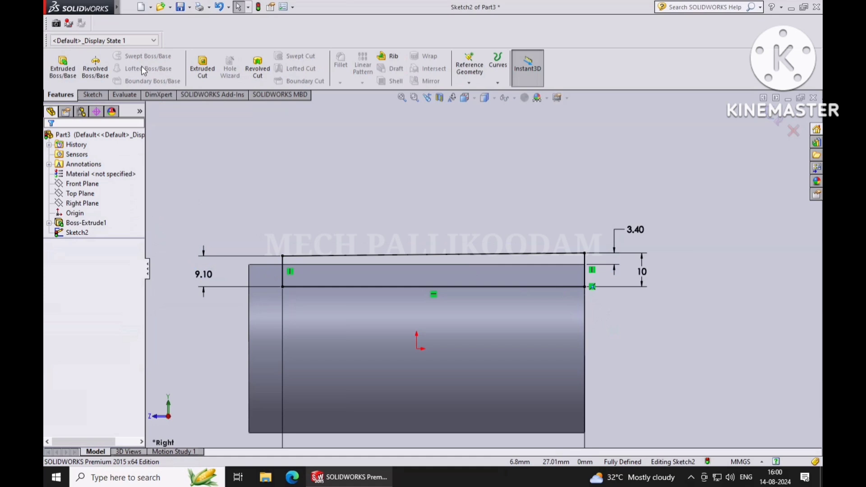
- Cut-extrude the tapered keyway profile through the cylinder using a Mid Plane end condition and a 16 mm depth
{"action": "left_click", "coordinate": [202, 68]}
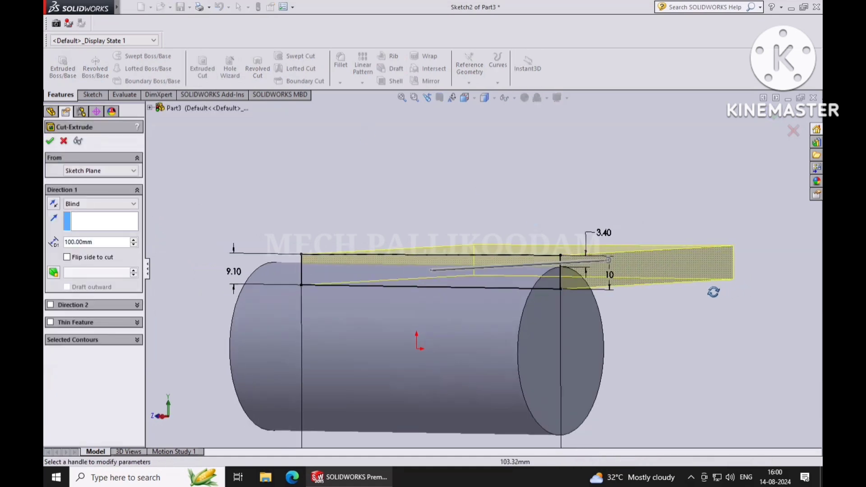
{"action": "double_click", "coordinate": [95, 241]}
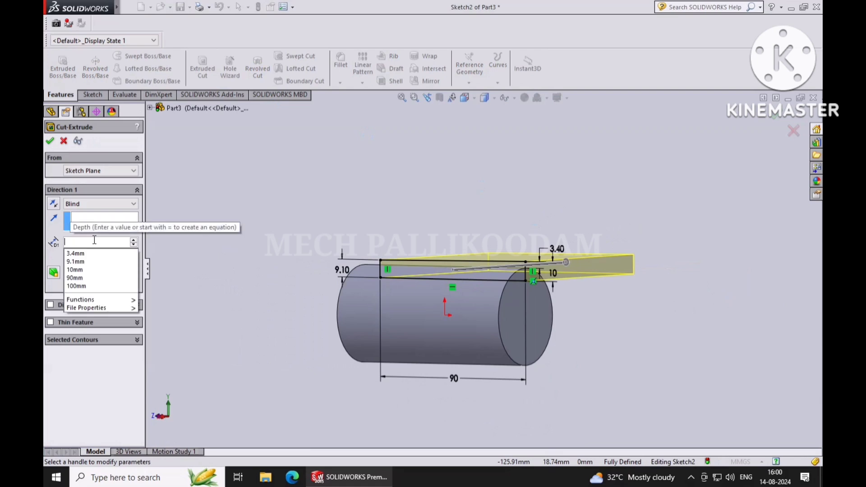
{"action": "type", "text": "16.00mm"}
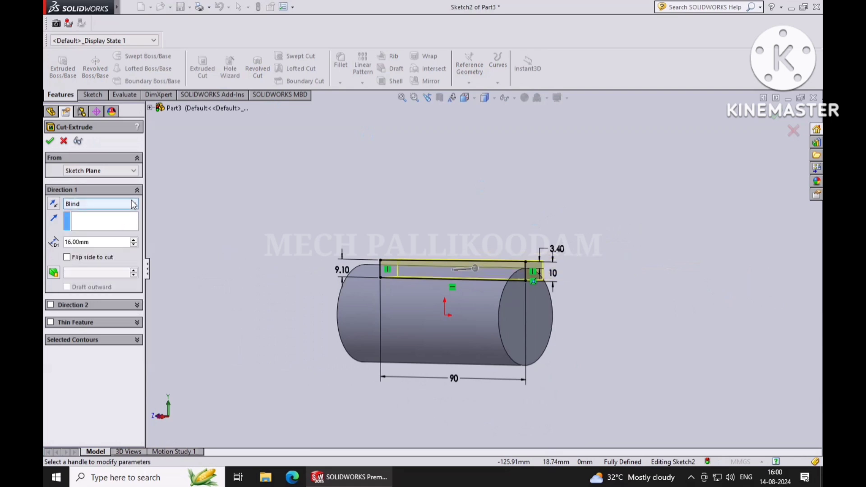
{"action": "left_click", "coordinate": [133, 205]}
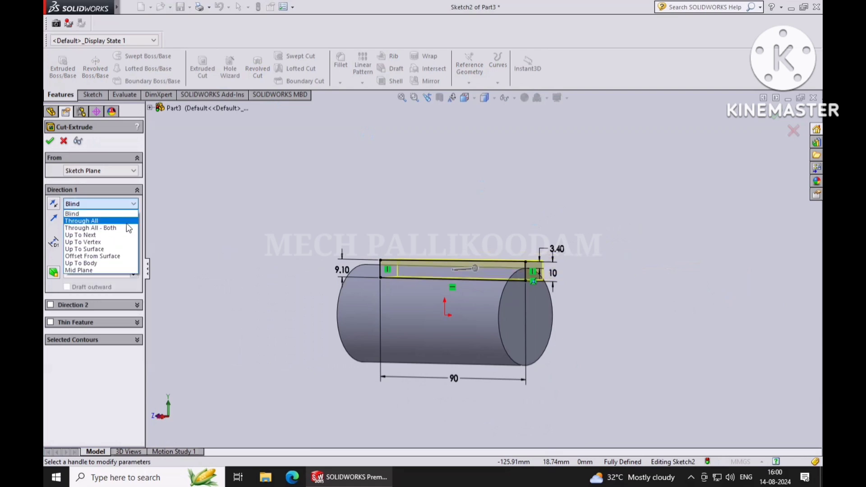
{"action": "left_click", "coordinate": [113, 269]}
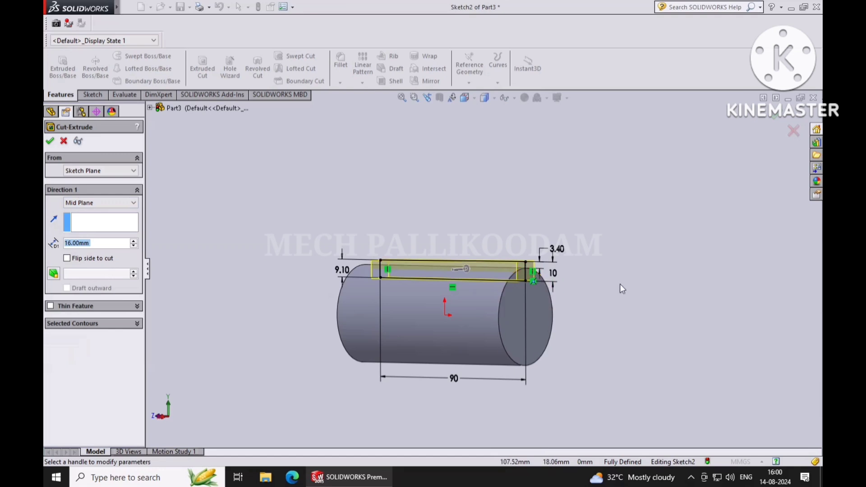
{"action": "middle_click_drag", "start_coordinate": [643, 269], "coordinate": [626, 272]}
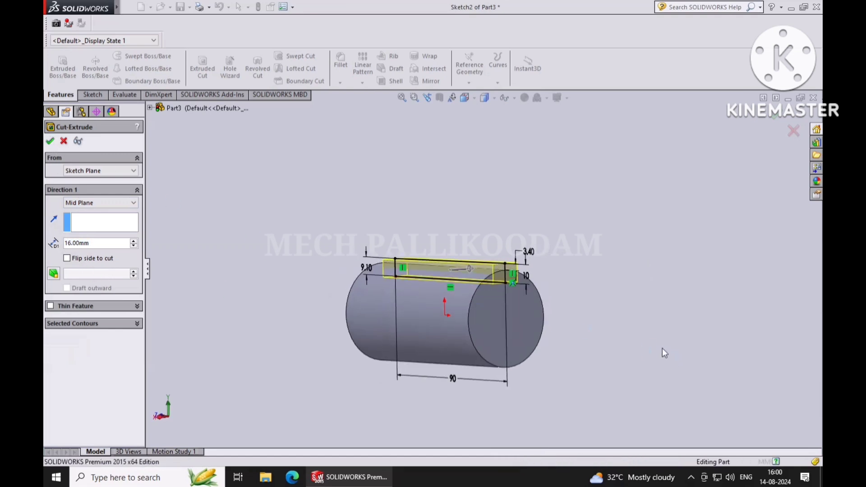
{"action": "key", "text": "Return"}
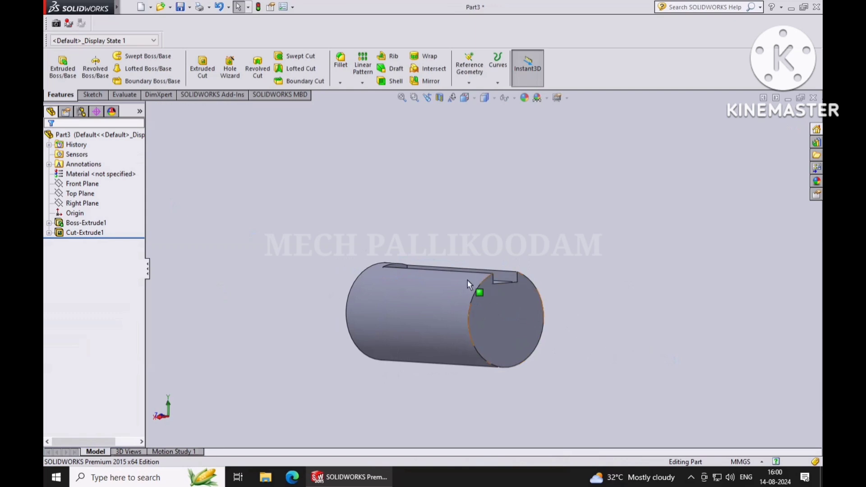
- Chamfer the circular edge of the shaft's end face where the keyway opens, with 2 mm distance and 45° angle
{"action": "left_click", "coordinate": [472, 305]}
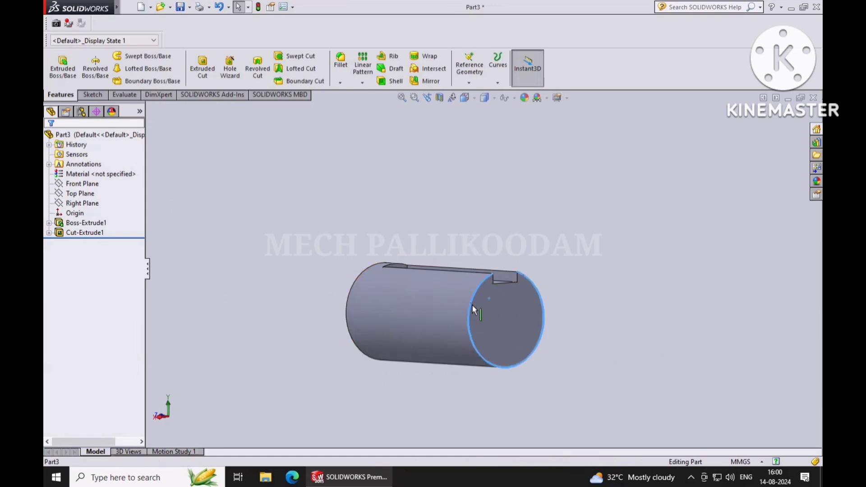
{"action": "left_click", "coordinate": [340, 83]}
{"action": "left_click", "coordinate": [354, 104]}
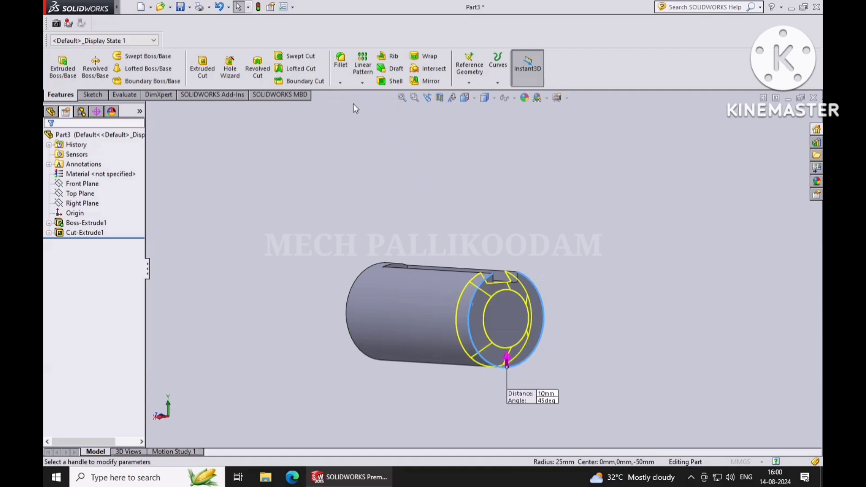
{"action": "type", "text": "2"}
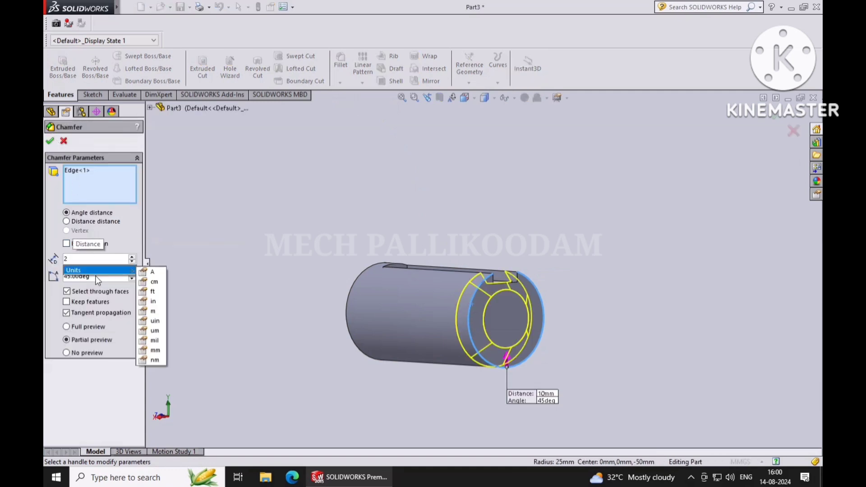
{"action": "left_click", "coordinate": [97, 276]}
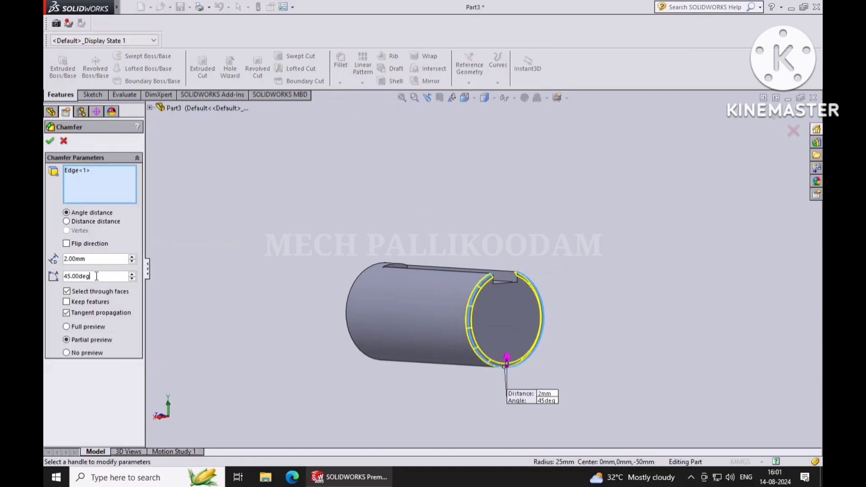
{"action": "left_click", "coordinate": [50, 142]}
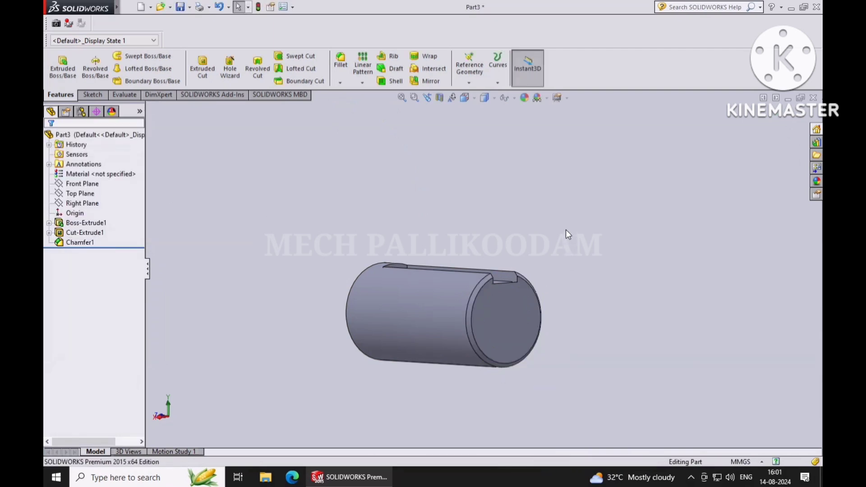
- Save the finished part as SHAFT in the MASTER COPY folder
{"action": "middle_click_drag", "start_coordinate": [566, 229], "coordinate": [583, 267]}
{"action": "scroll", "coordinate": [611, 259], "scroll_direction": "down", "scroll_amount": 3}
{"action": "scroll", "coordinate": [612, 264], "scroll_direction": "up", "scroll_amount": 4}
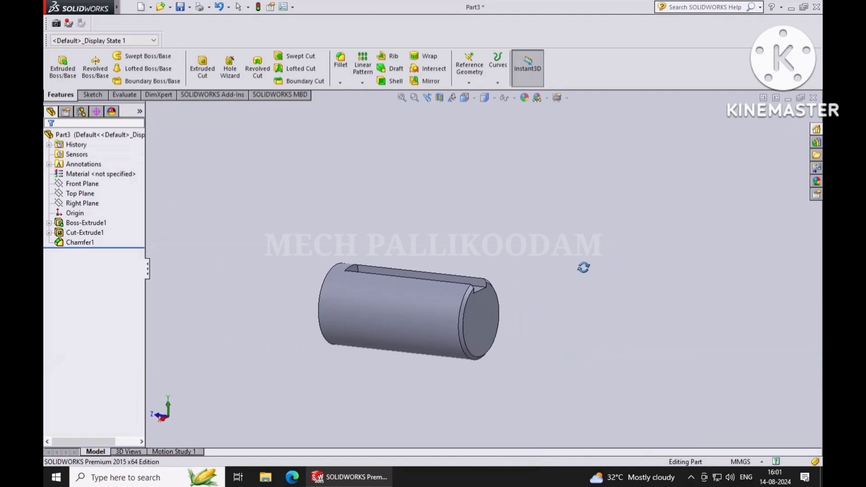
{"action": "mouse_move", "coordinate": [77, 8]}
{"action": "left_click", "coordinate": [129, 7]}
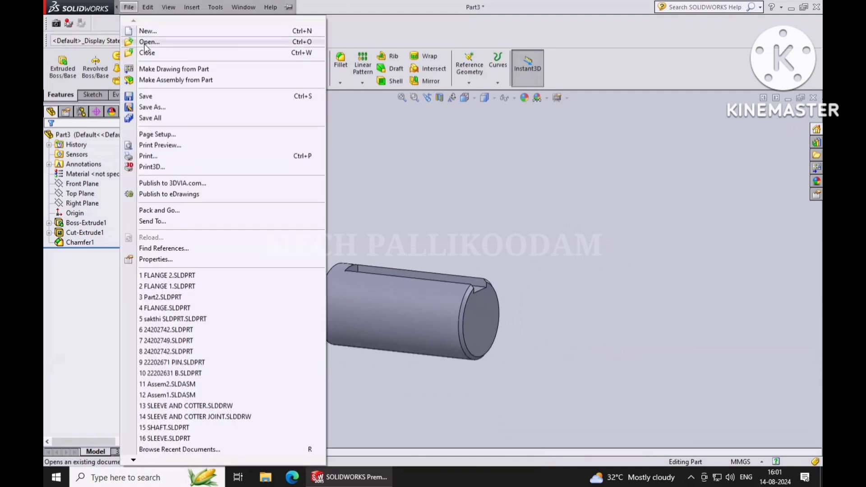
{"action": "left_click", "coordinate": [156, 108]}
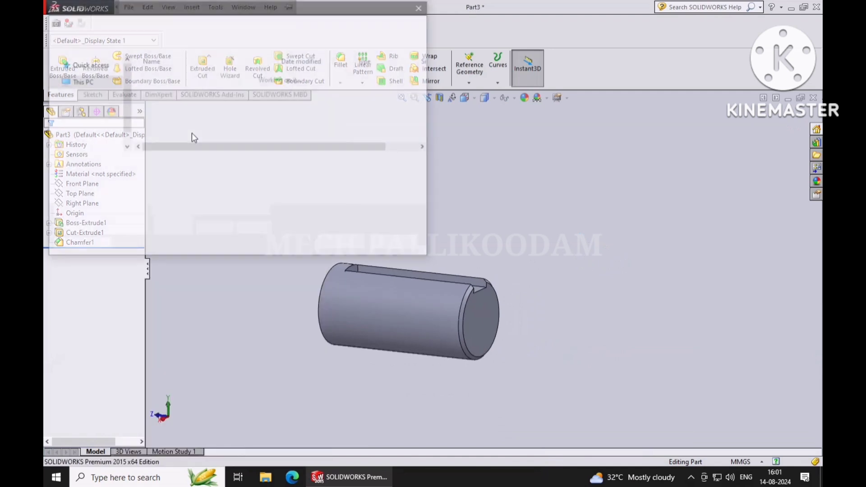
{"action": "type", "text": "SHAFT"}
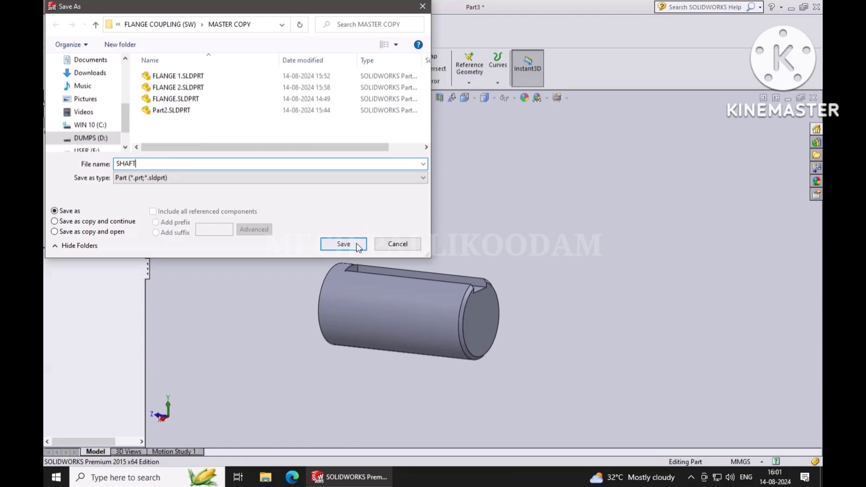
{"action": "left_click", "coordinate": [357, 243]}
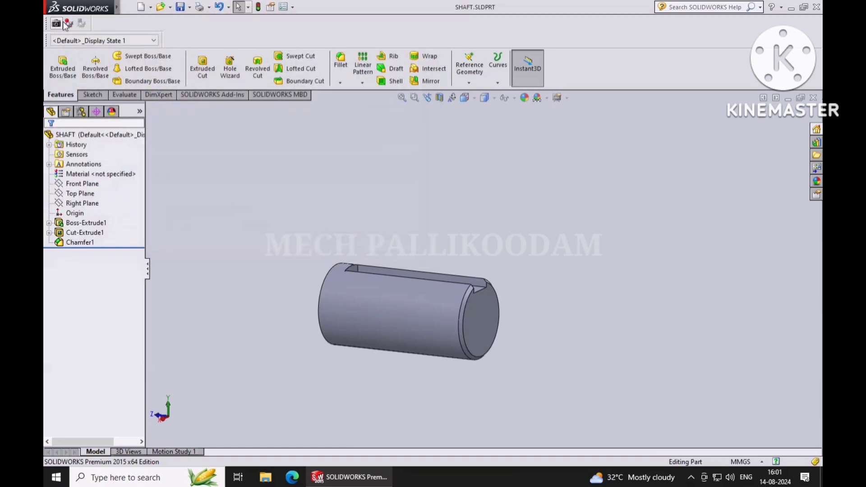
- Create a new part document
{"action": "left_click", "coordinate": [129, 7]}
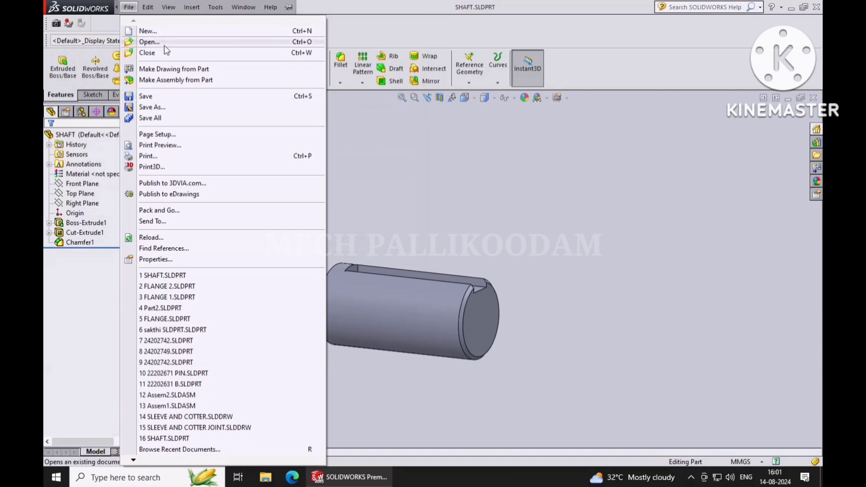
{"action": "left_click", "coordinate": [165, 31]}
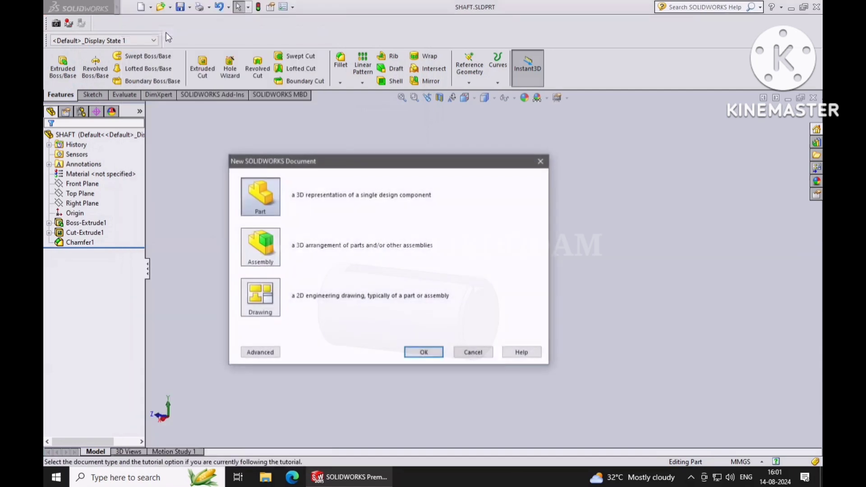
{"action": "left_click", "coordinate": [425, 352]}
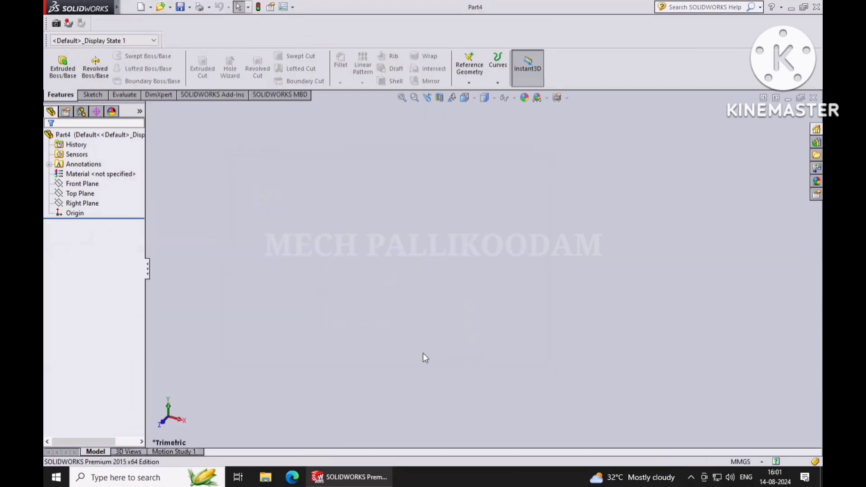
- Sketch a six-sided polygon on the Top Plane, centred on the origin, with an inscribed circle about 24.5 mm in diameter
{"action": "left_click", "coordinate": [117, 192]}
{"action": "left_click", "coordinate": [126, 181]}
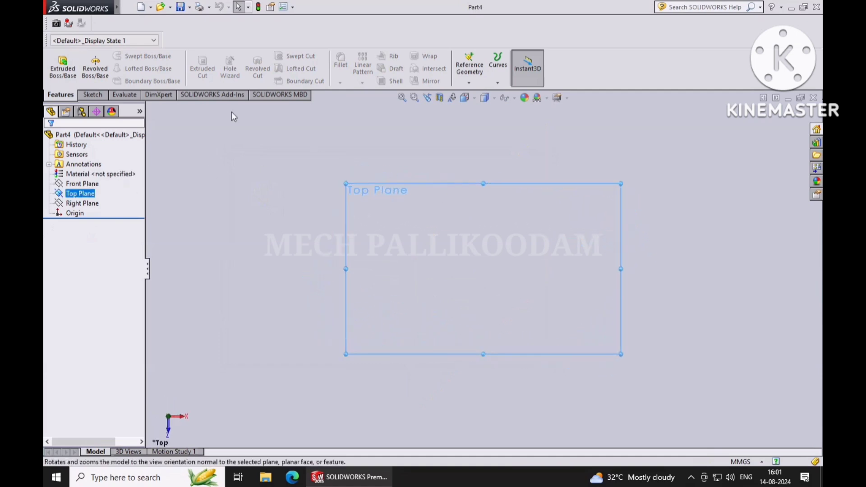
{"action": "left_click", "coordinate": [97, 96]}
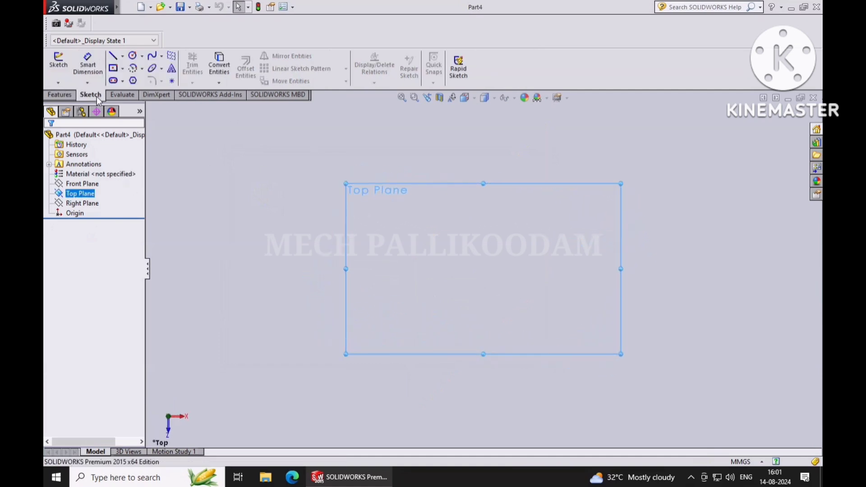
{"action": "left_click", "coordinate": [132, 80]}
{"action": "left_click", "coordinate": [484, 268]}
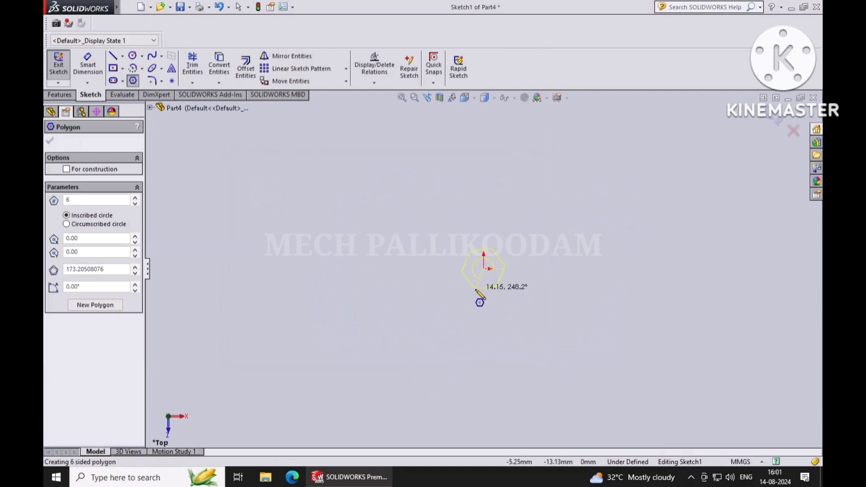
{"action": "left_click", "coordinate": [476, 293]}
{"action": "key", "text": "Escape"}
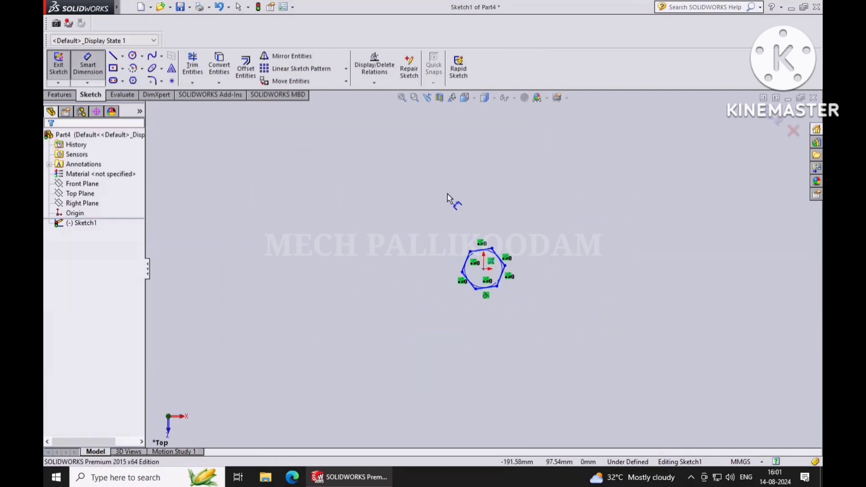
- Dimension the diameter of the hexagon's inscribed construction circle to 32 mm
{"action": "scroll", "coordinate": [477, 275], "scroll_direction": "down", "scroll_amount": 2}
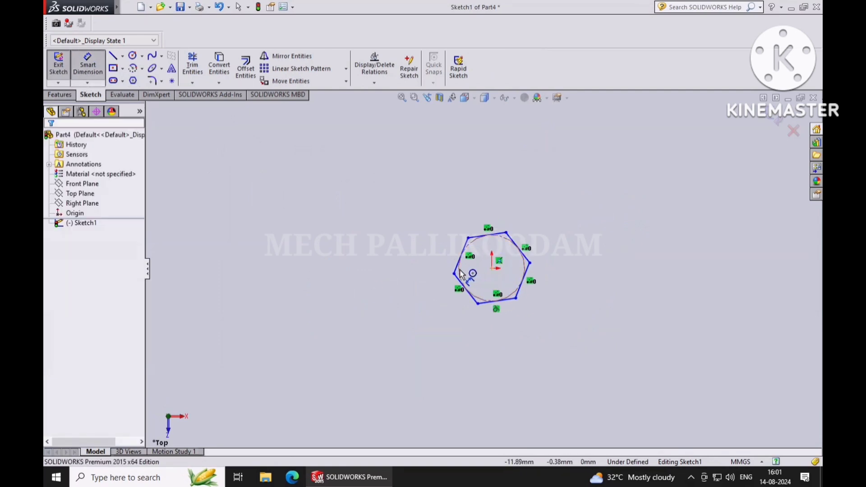
{"action": "left_click", "coordinate": [459, 273]}
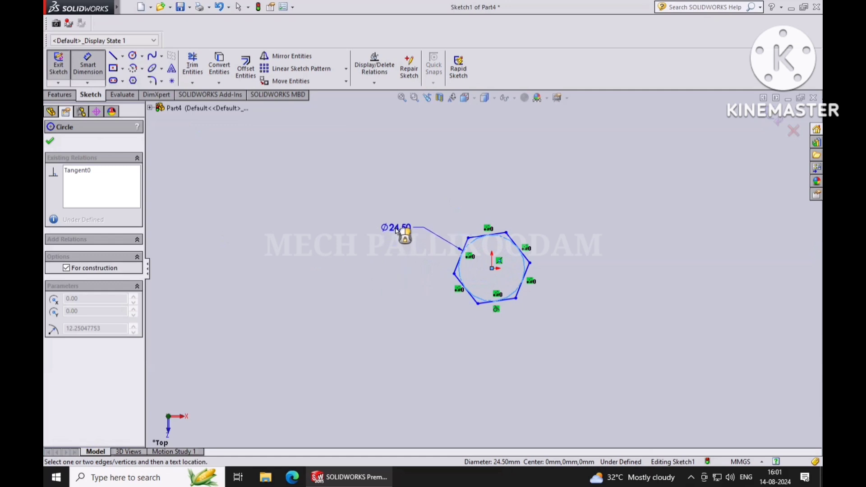
{"action": "left_click", "coordinate": [397, 230]}
{"action": "type", "text": "32"}
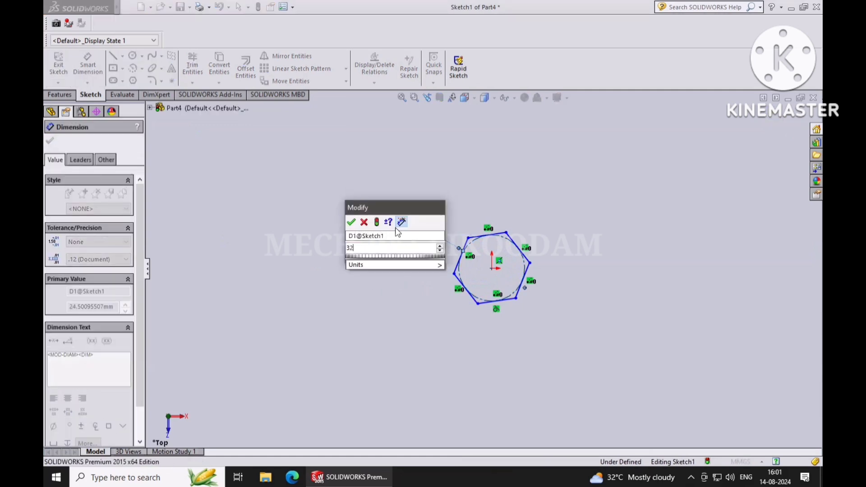
{"action": "key", "text": "Return"}
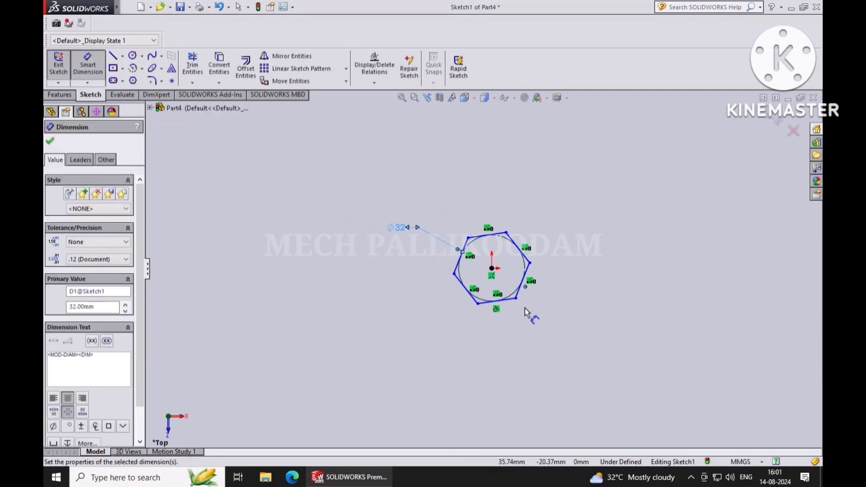
{"action": "left_click", "coordinate": [50, 143]}
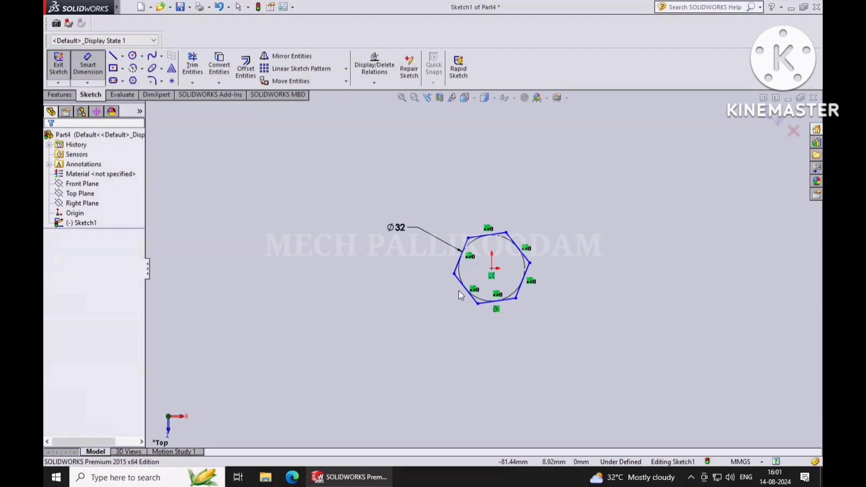
- Add a Horizontal relation to the hexagon's lower side
{"action": "left_click", "coordinate": [505, 301]}
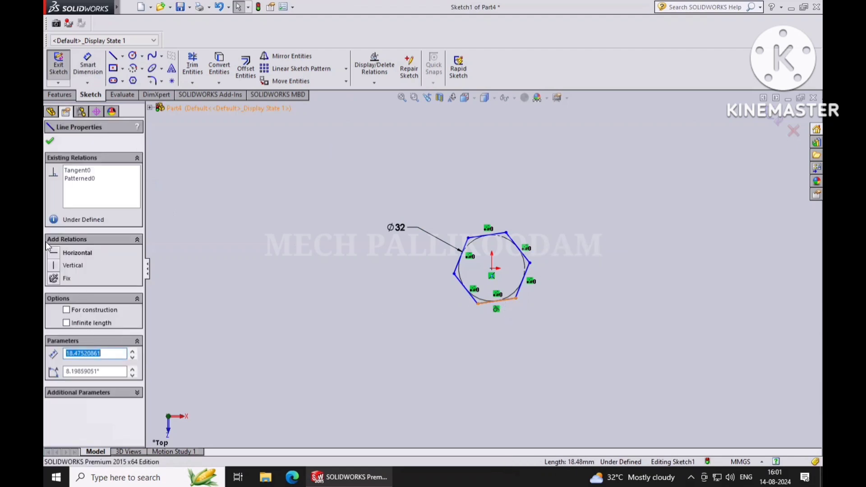
{"action": "left_click", "coordinate": [56, 253]}
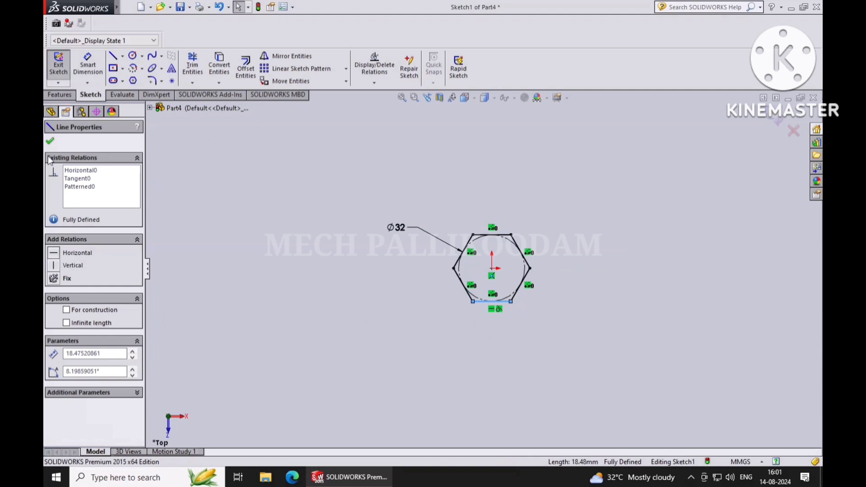
{"action": "left_click", "coordinate": [51, 142]}
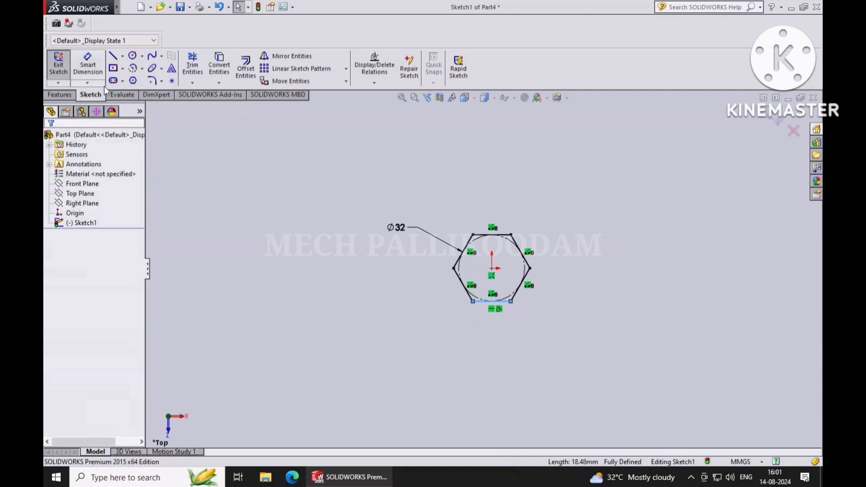
- Extrude the hexagon sketch to a blind depth of 12 mm as the head
{"action": "left_click", "coordinate": [69, 94]}
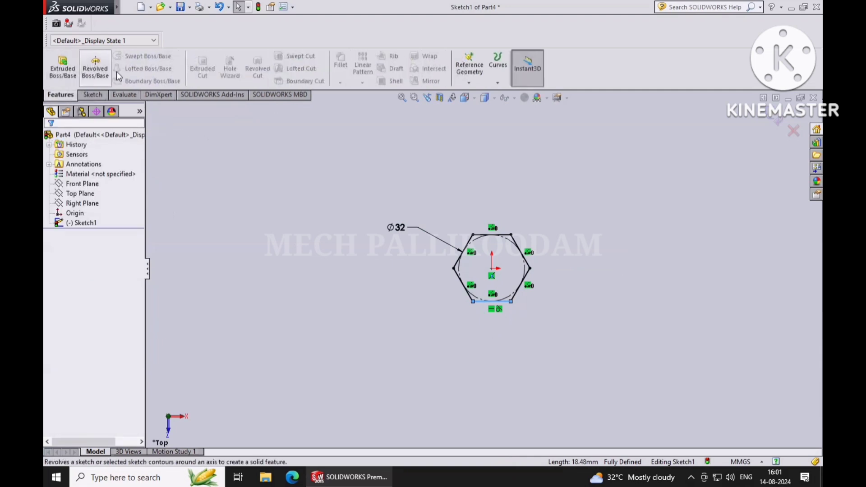
{"action": "left_click", "coordinate": [76, 71]}
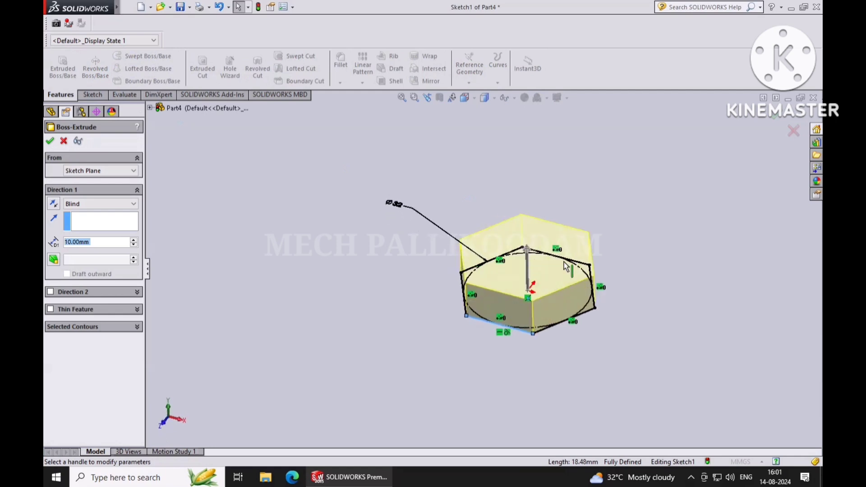
{"action": "type", "text": "12"}
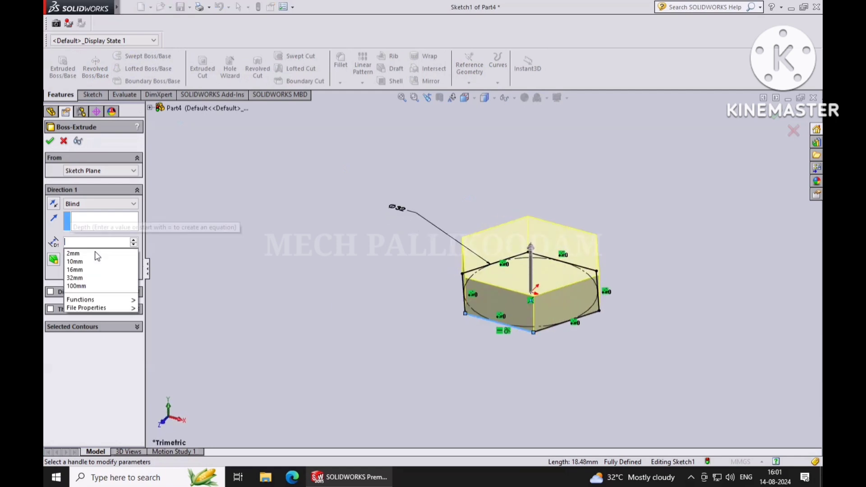
{"action": "mouse_move", "coordinate": [96, 255]}
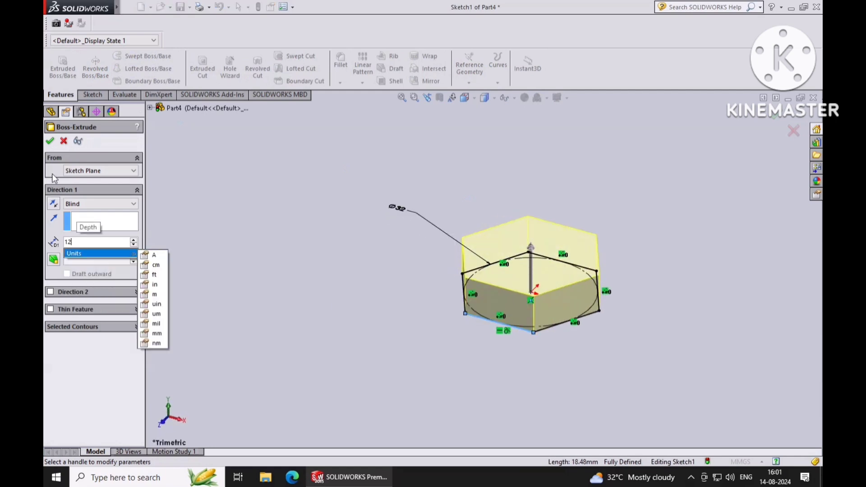
{"action": "left_click", "coordinate": [51, 142]}
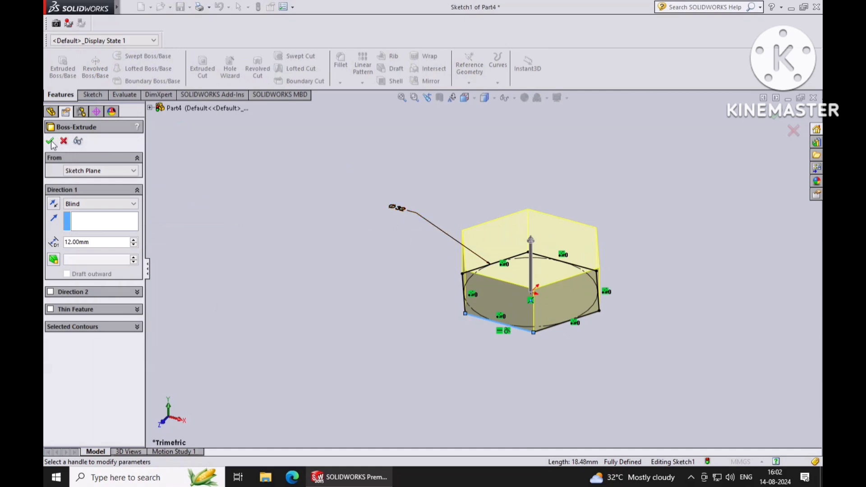
{"action": "left_click", "coordinate": [51, 142]}
- Sketch a circle about 8.7 mm in diameter on the hexagonal head's upper face, centred on the origin
{"action": "left_click", "coordinate": [574, 259]}
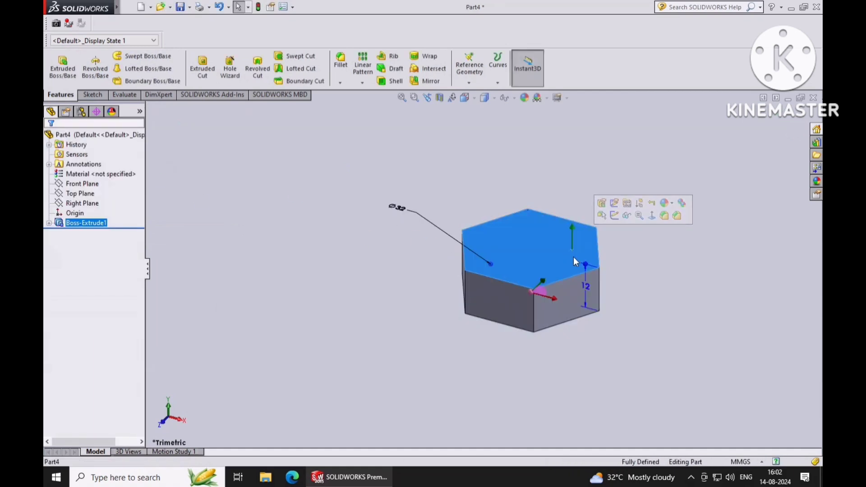
{"action": "left_click", "coordinate": [651, 216]}
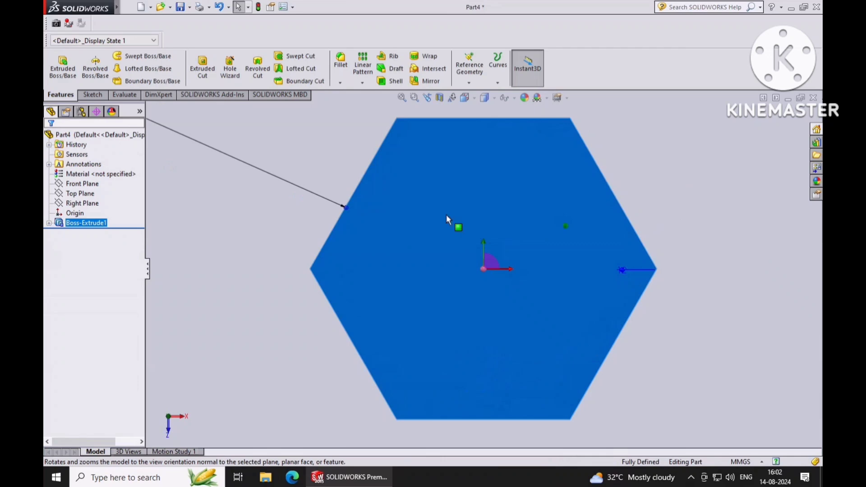
{"action": "left_click", "coordinate": [92, 95]}
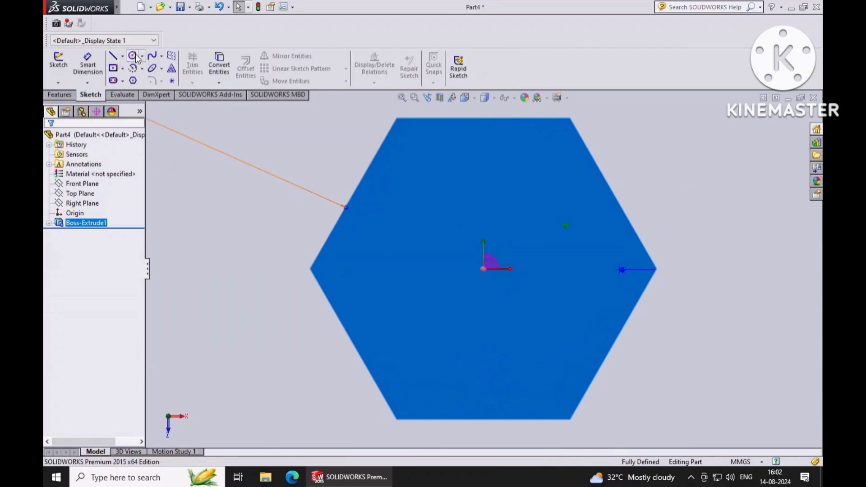
{"action": "left_click", "coordinate": [137, 57]}
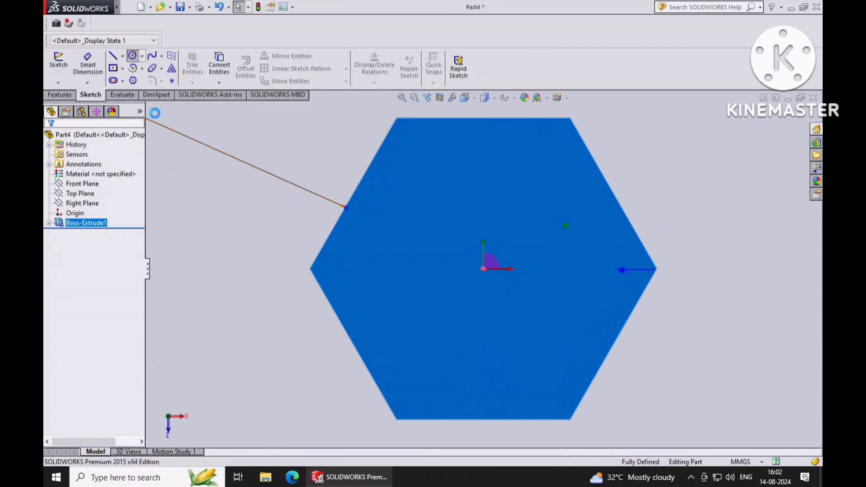
{"action": "left_click", "coordinate": [484, 269]}
{"action": "left_click", "coordinate": [464, 307]}
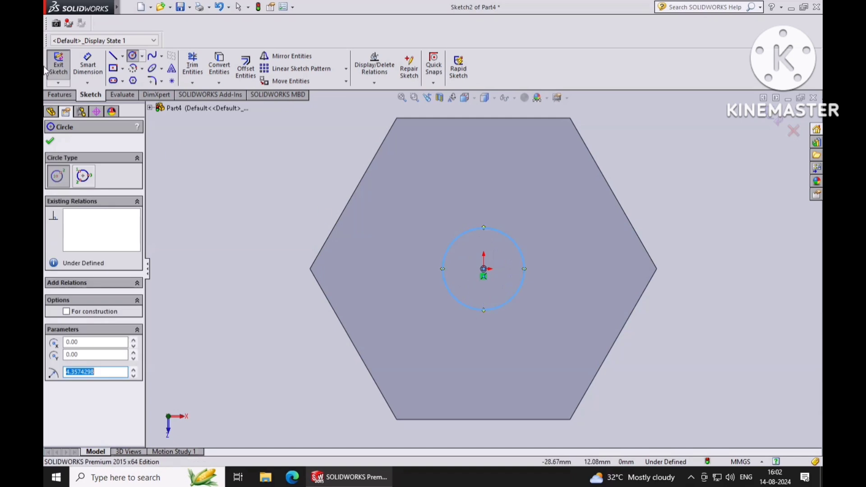
- Dimension the circle's diameter to 16 mm
{"action": "left_click", "coordinate": [98, 74]}
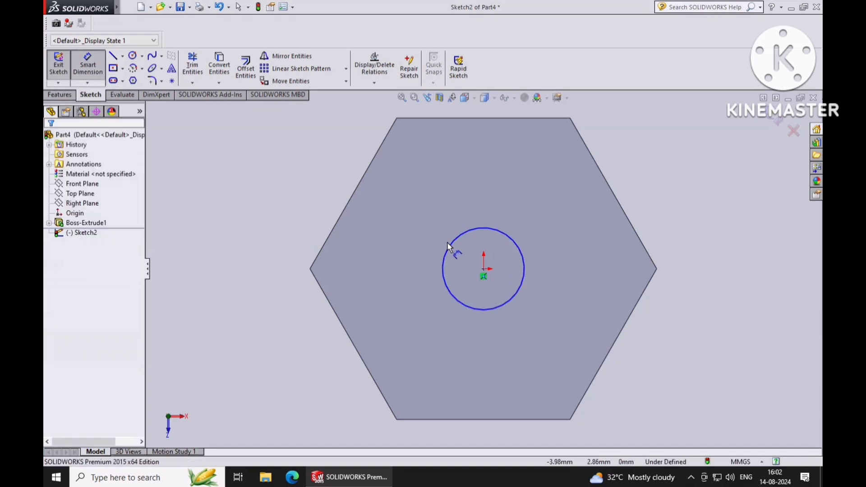
{"action": "left_click", "coordinate": [446, 246]}
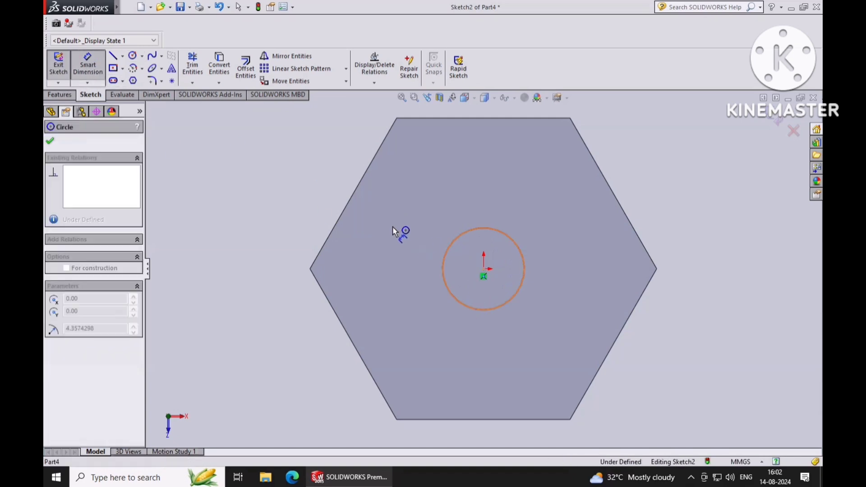
{"action": "left_click", "coordinate": [299, 156]}
{"action": "type", "text": "16"}
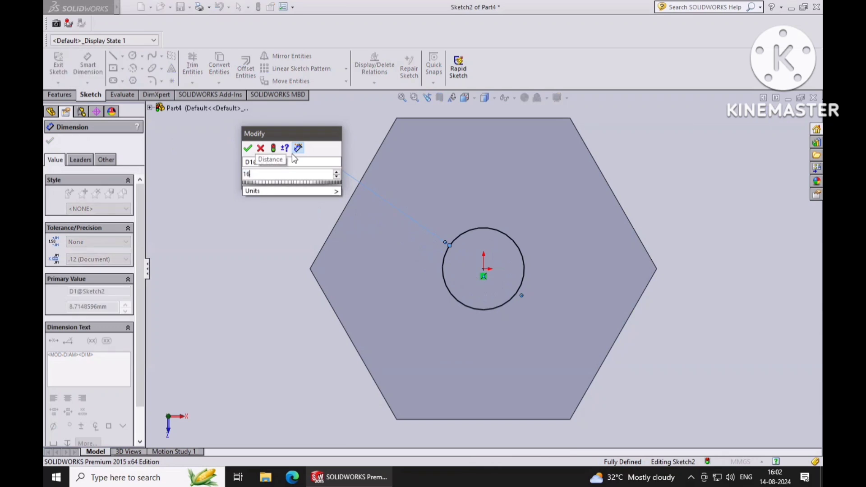
{"action": "key", "text": "Return"}
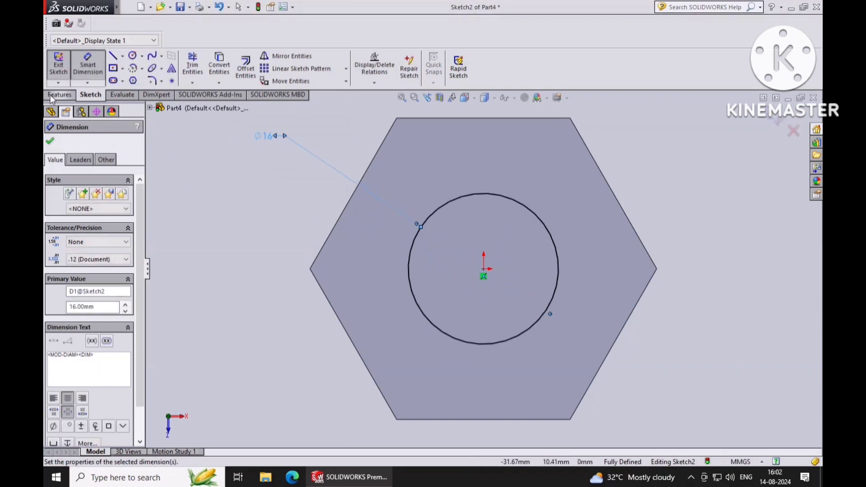
- Extrude the 16 mm circle 66 mm outward from the hexagonal head, merged with it, as the shank
{"action": "left_click", "coordinate": [59, 95]}
{"action": "left_click", "coordinate": [75, 72]}
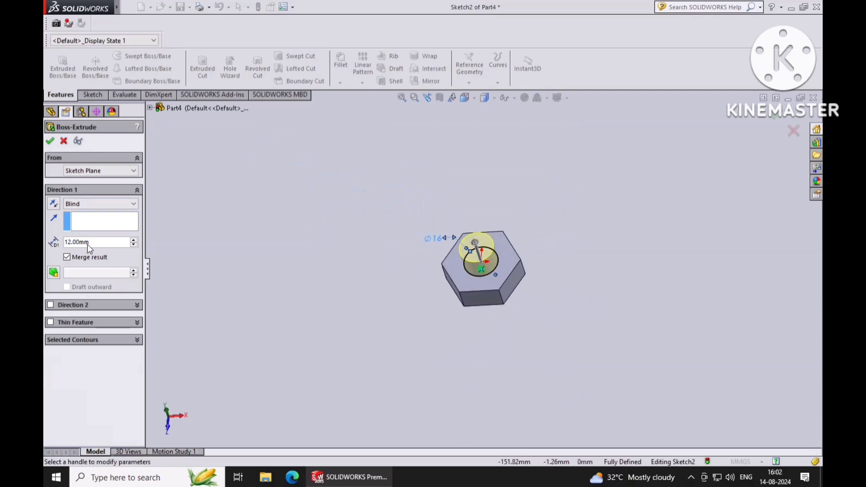
{"action": "key", "text": "BackSpace"}
{"action": "key", "text": "BackSpace"}
{"action": "key", "text": "BackSpace"}
{"action": "key", "text": "BackSpace"}
{"action": "key", "text": "BackSpace"}
{"action": "key", "text": "BackSpace"}
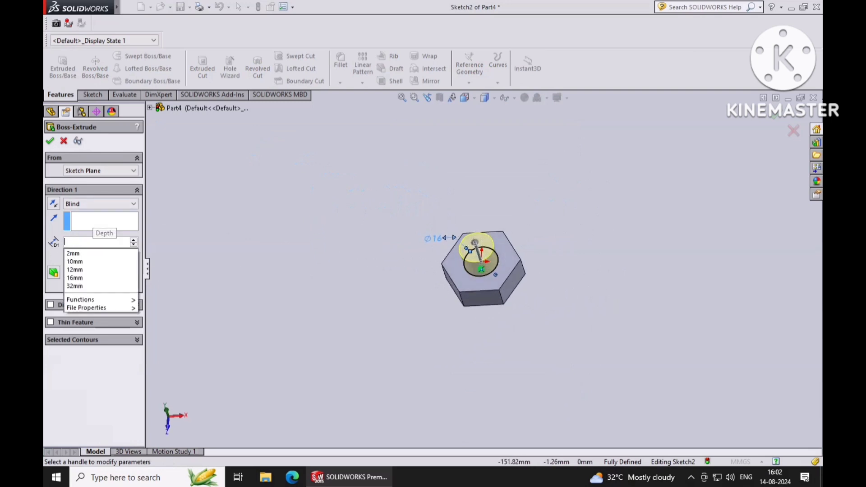
{"action": "type", "text": "4"}
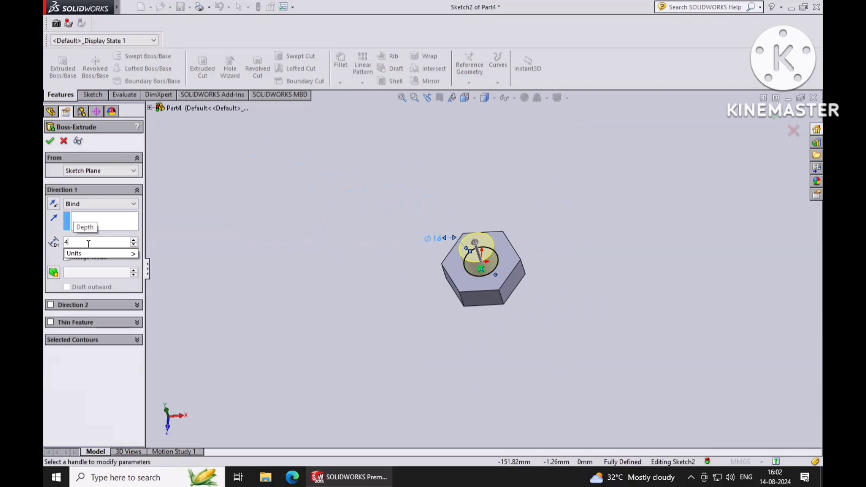
{"action": "type", "text": "6"}
{"action": "key", "text": "BackSpace"}
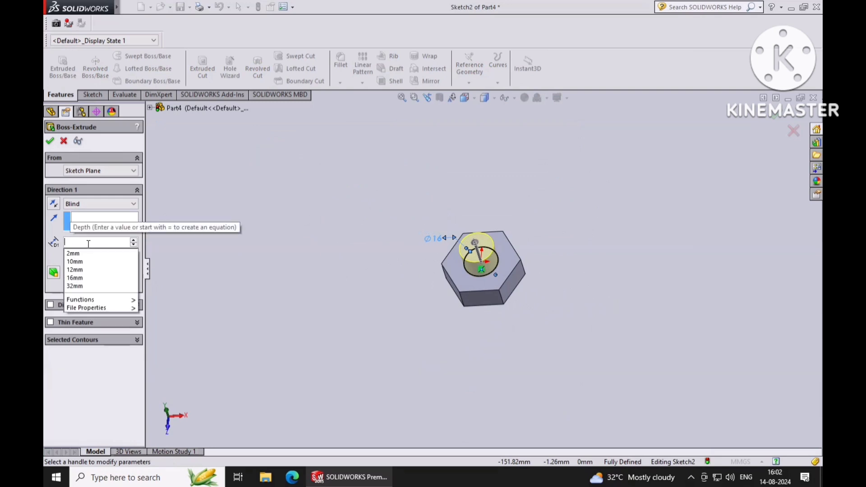
{"action": "type", "text": "66"}
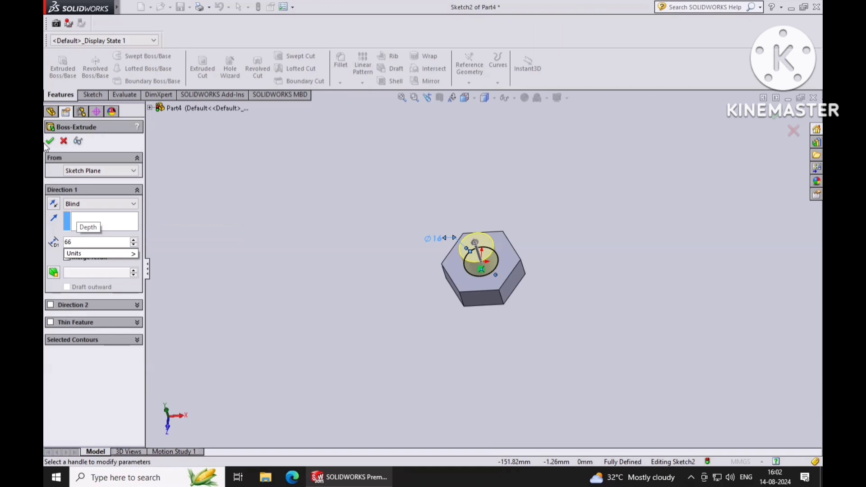
{"action": "key", "text": "Return"}
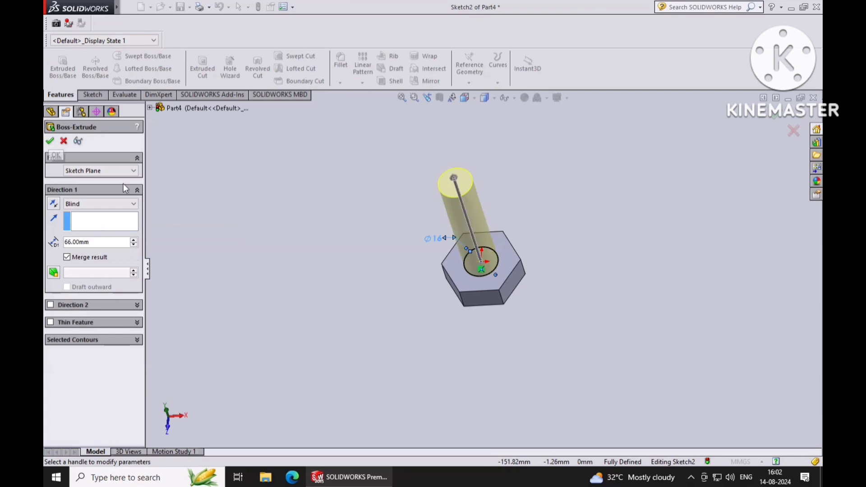
{"action": "left_click", "coordinate": [50, 142]}
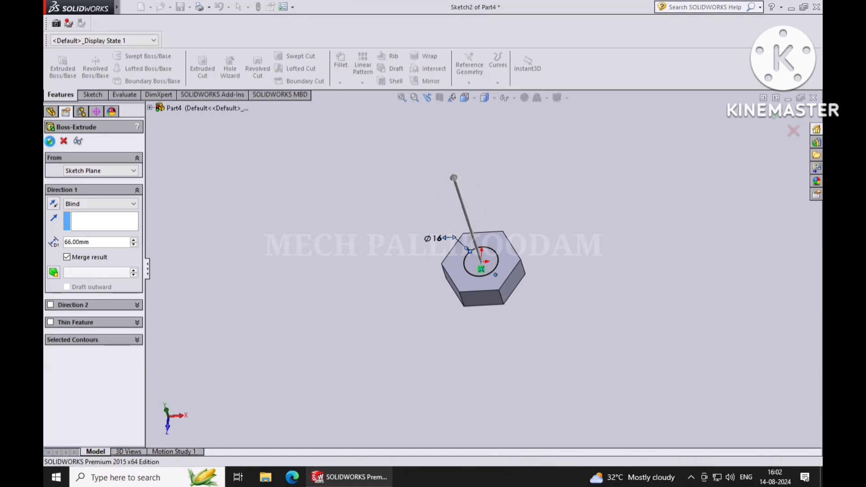
{"action": "left_click", "coordinate": [654, 356]}
{"action": "middle_click_drag", "start_coordinate": [618, 324], "coordinate": [569, 315]}
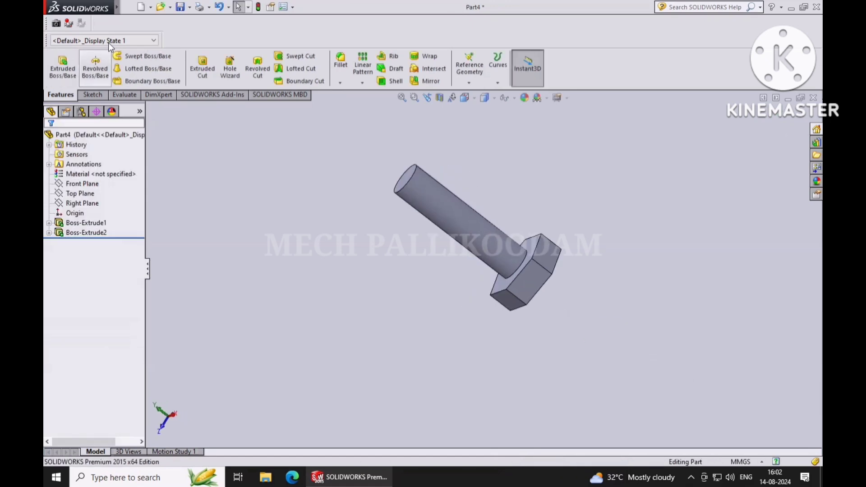
- Save the part as BOLT in the MASTER COPY folder
{"action": "left_click", "coordinate": [129, 7]}
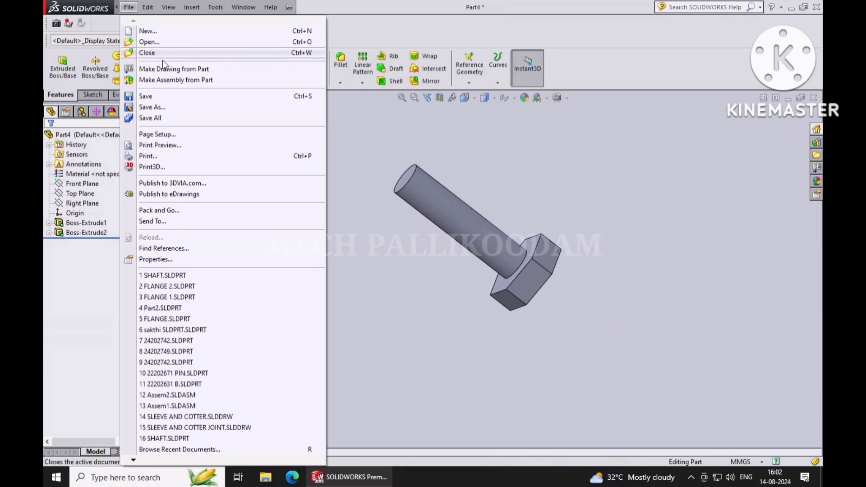
{"action": "left_click", "coordinate": [170, 109]}
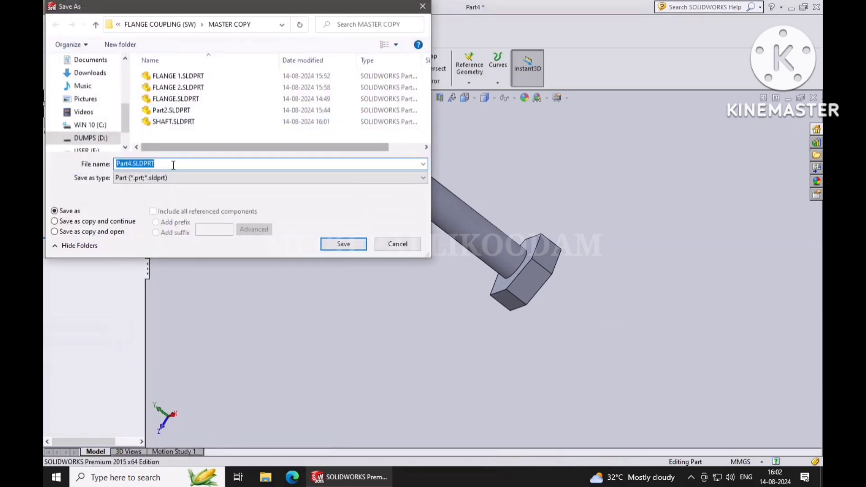
{"action": "key", "text": "BackSpace"}
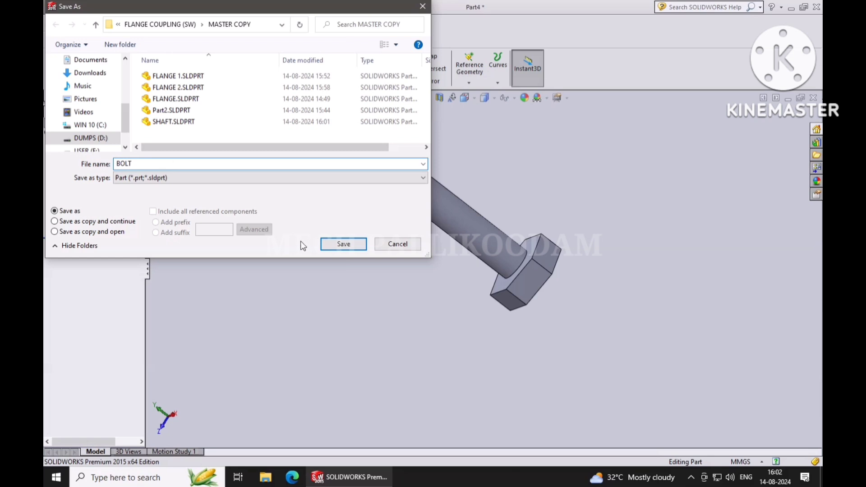
{"action": "left_click", "coordinate": [328, 246]}
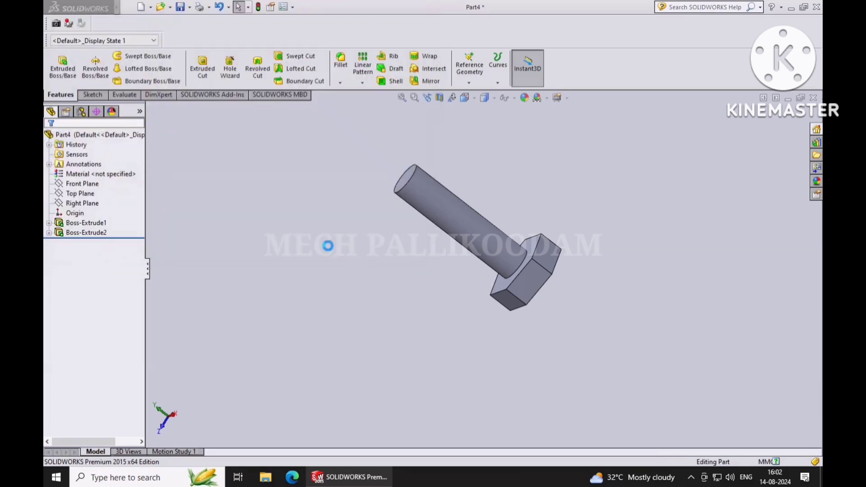
- Create another new part document
{"action": "left_click", "coordinate": [128, 7]}
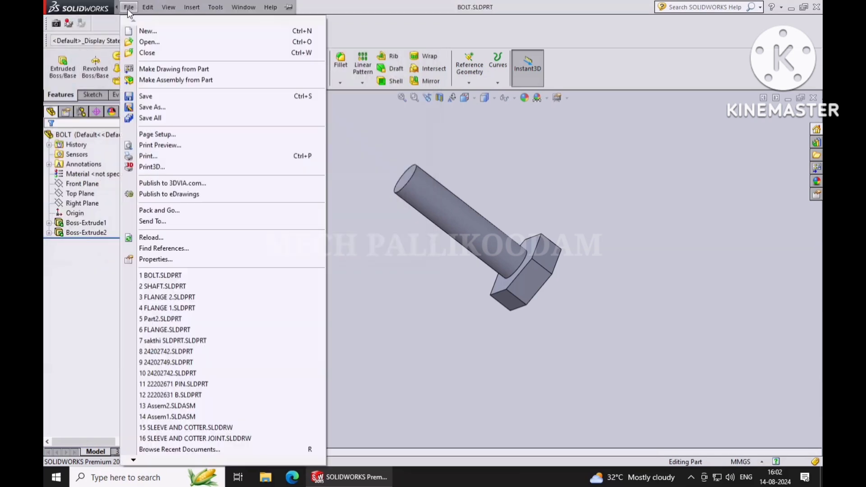
{"action": "left_click", "coordinate": [156, 31]}
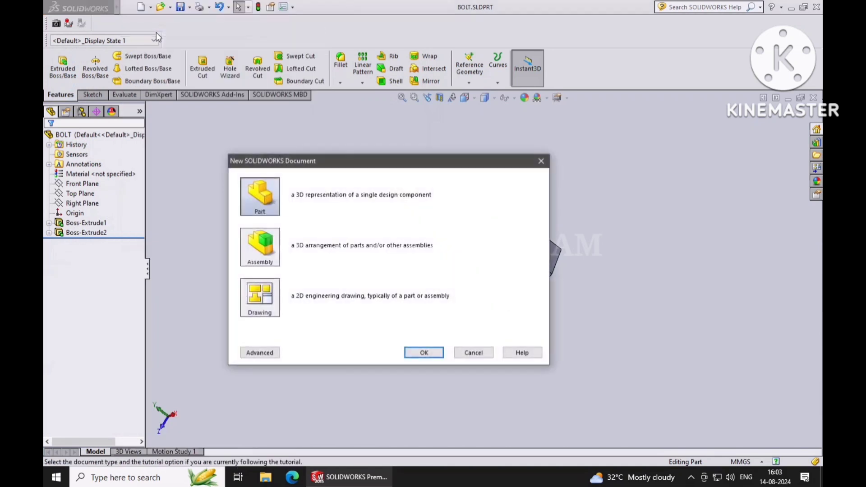
{"action": "left_click", "coordinate": [435, 353]}
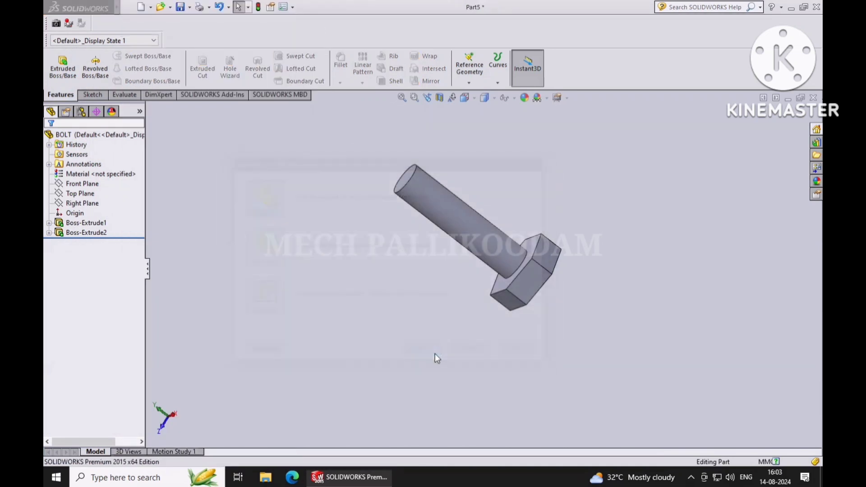
- Sketch a six-sided polygon on the Top Plane, centred on the origin, with an inscribed circle about 37.3 mm in diameter
{"action": "left_click", "coordinate": [93, 94]}
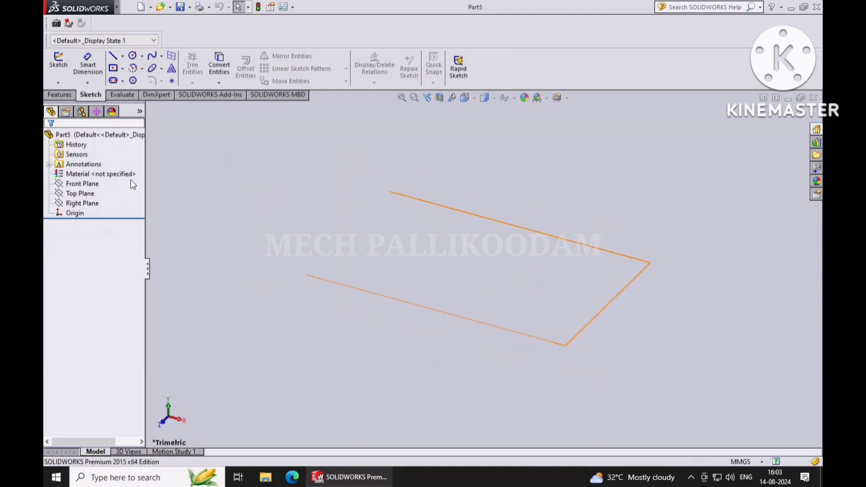
{"action": "left_click", "coordinate": [119, 193]}
{"action": "left_click", "coordinate": [118, 183]}
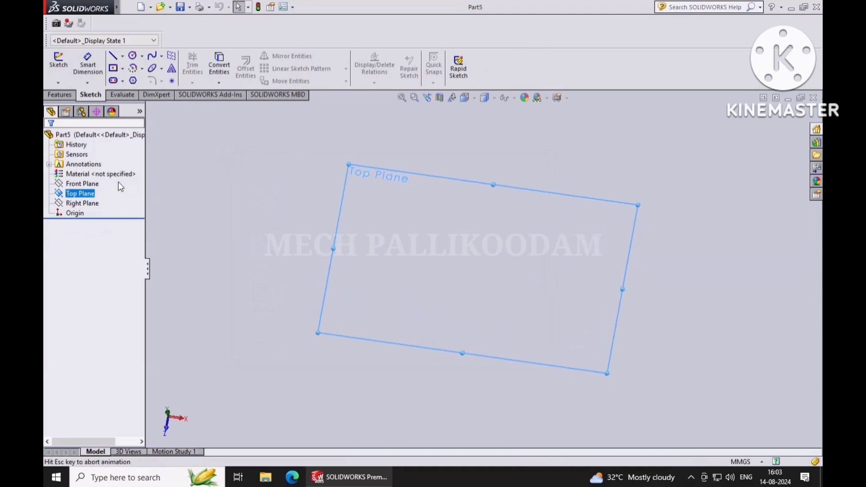
{"action": "left_click", "coordinate": [132, 81]}
{"action": "left_click", "coordinate": [484, 269]}
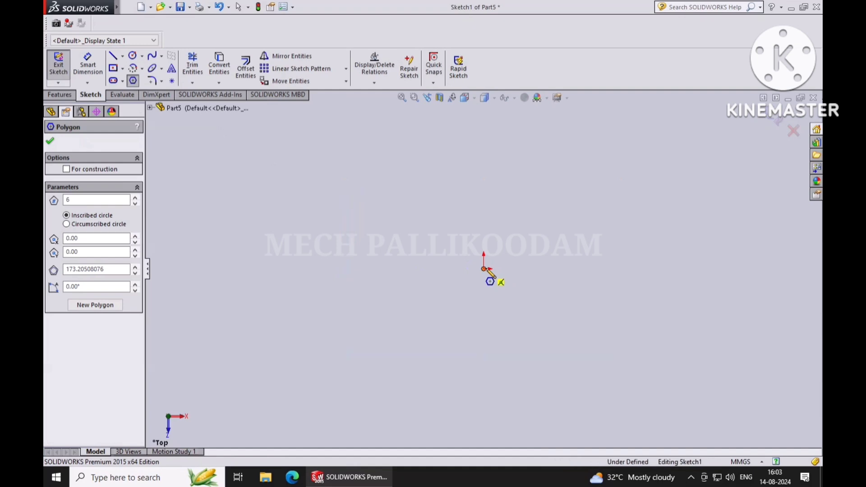
{"action": "left_click", "coordinate": [473, 300]}
- Dimension the diameter of the hexagon's inscribed circle to 32 mm
{"action": "left_click", "coordinate": [88, 65]}
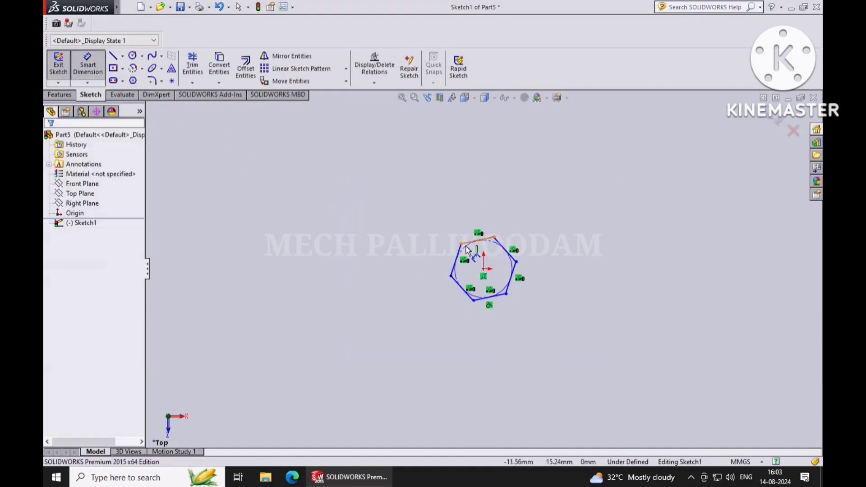
{"action": "left_click", "coordinate": [465, 248]}
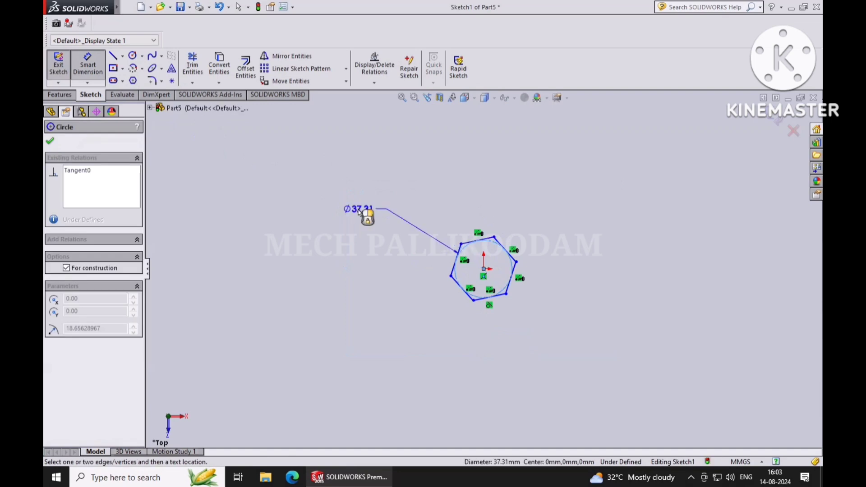
{"action": "left_click", "coordinate": [357, 208]}
{"action": "type", "text": "32"}
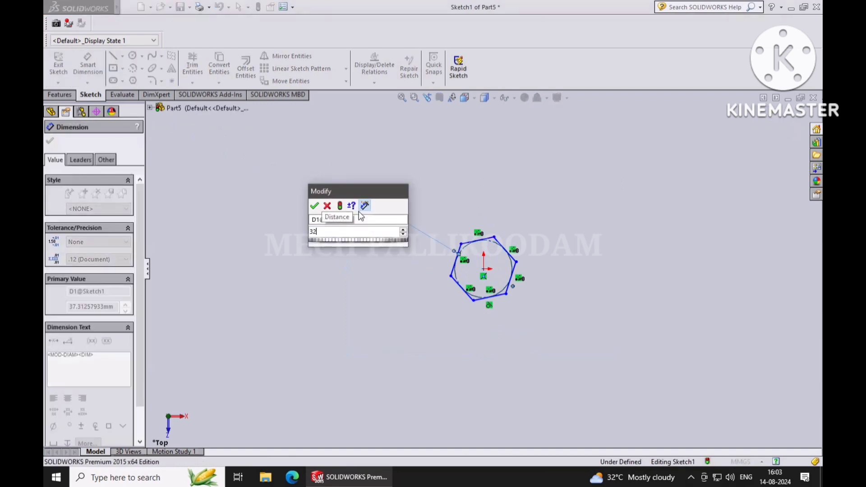
{"action": "key", "text": "Return"}
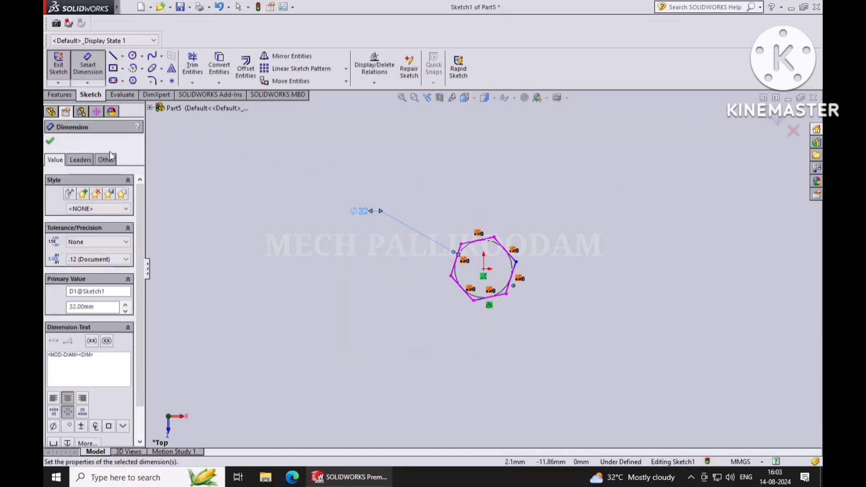
{"action": "left_click", "coordinate": [49, 141]}
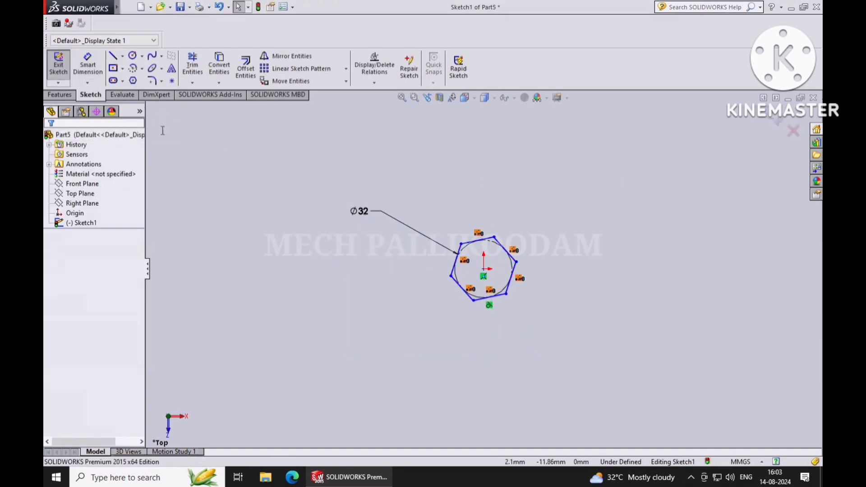
- Add a horizontal relation to the hexagon's lower side
{"action": "left_click", "coordinate": [501, 298]}
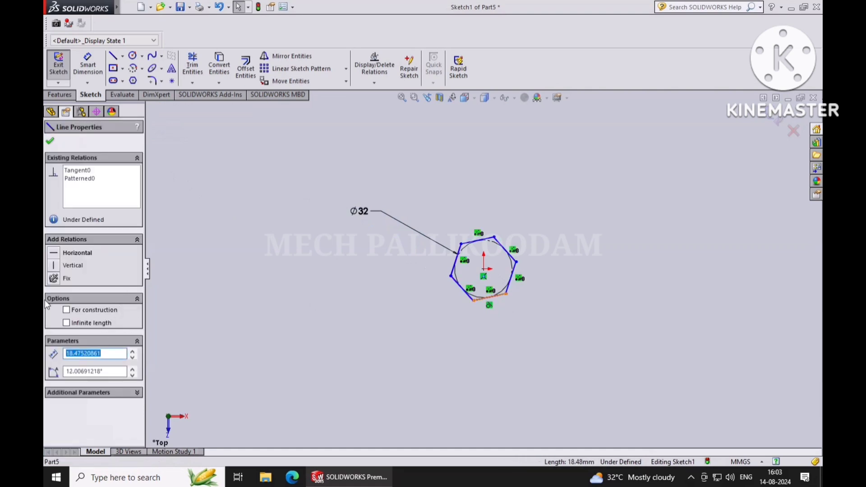
{"action": "left_click", "coordinate": [63, 253]}
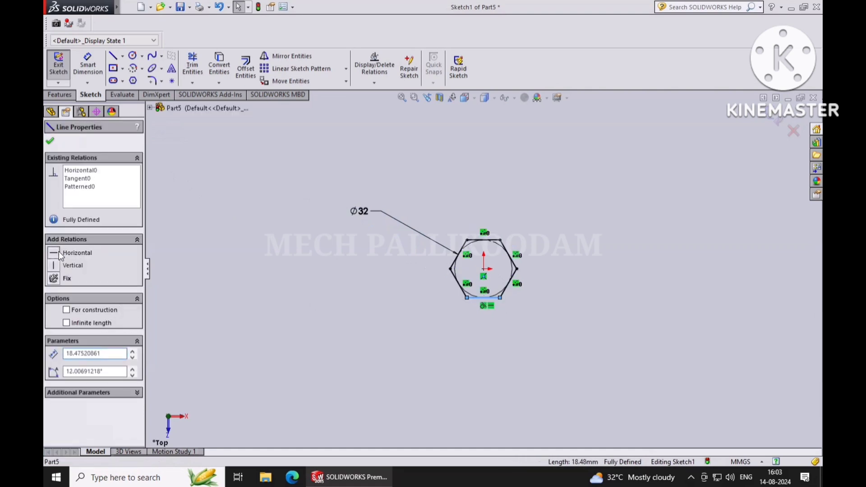
{"action": "left_click", "coordinate": [49, 141]}
- Extrude the hexagon sketch as a blind boss 14 mm deep
{"action": "left_click", "coordinate": [60, 95]}
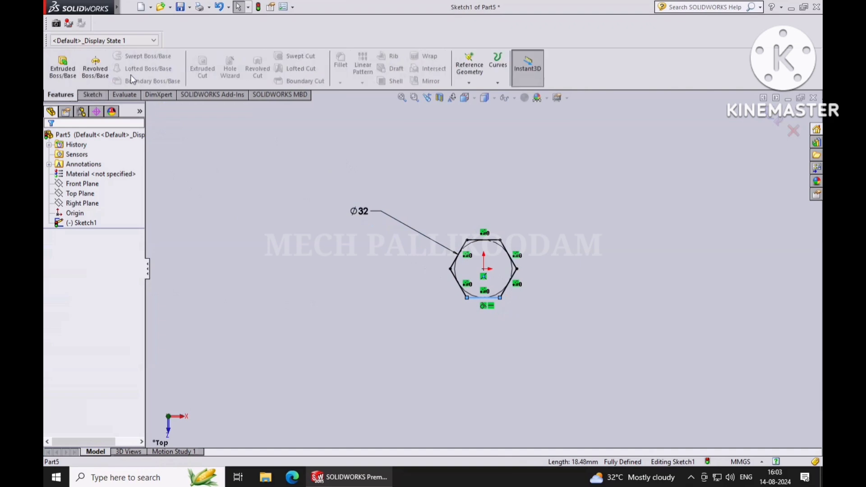
{"action": "left_click", "coordinate": [63, 67]}
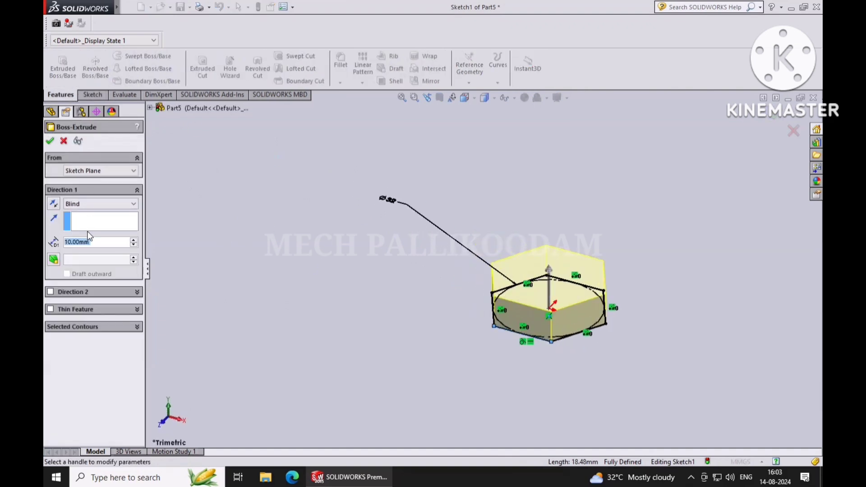
{"action": "type", "text": "14"}
{"action": "key", "text": "Return"}
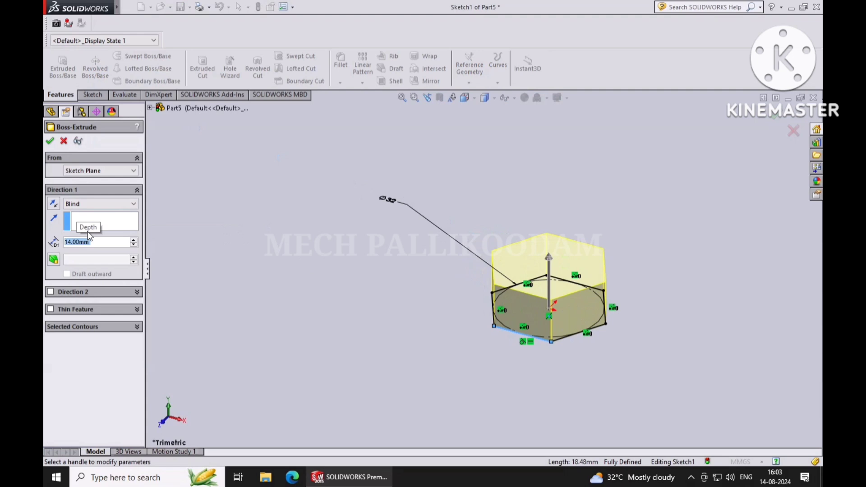
{"action": "left_click", "coordinate": [49, 141]}
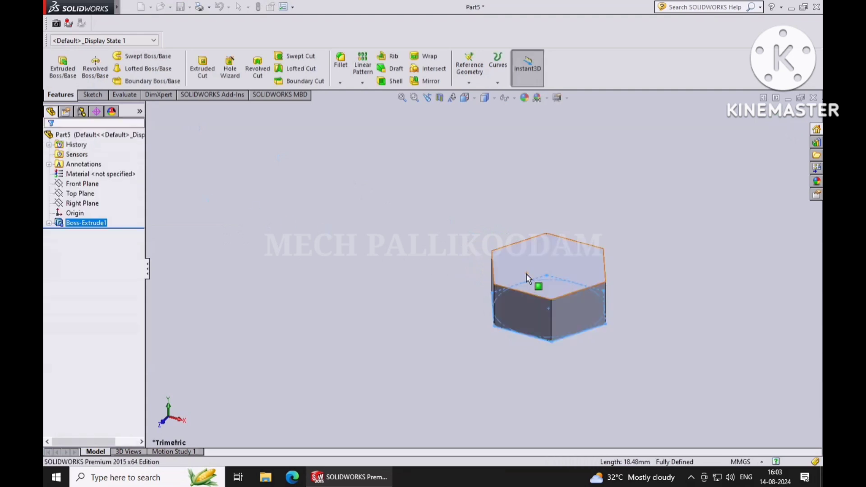
- Sketch a circle about 7 mm in diameter on the upper hexagonal face, centred on the origin
{"action": "left_click", "coordinate": [551, 274]}
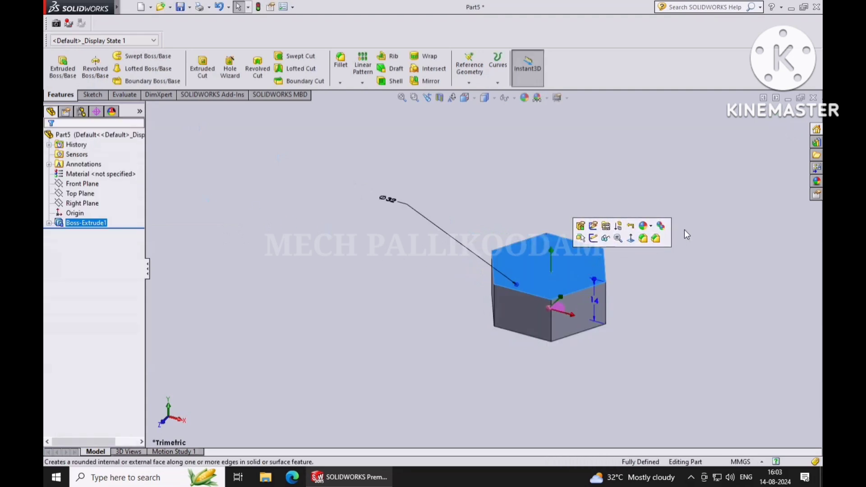
{"action": "left_click", "coordinate": [630, 239]}
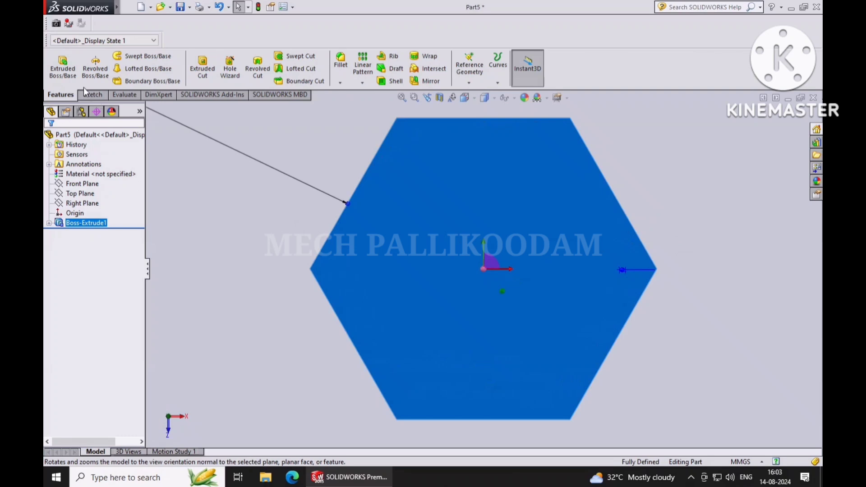
{"action": "left_click", "coordinate": [90, 94]}
{"action": "left_click", "coordinate": [132, 55]}
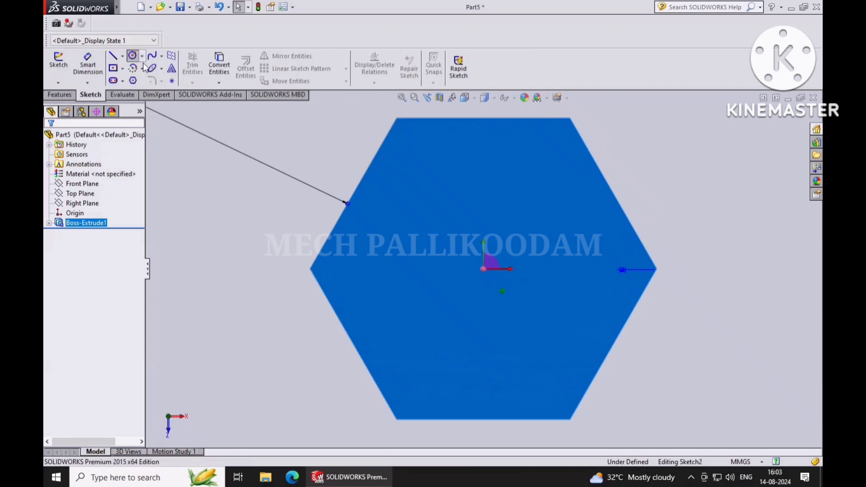
{"action": "left_click", "coordinate": [484, 269]}
{"action": "left_click", "coordinate": [507, 292]}
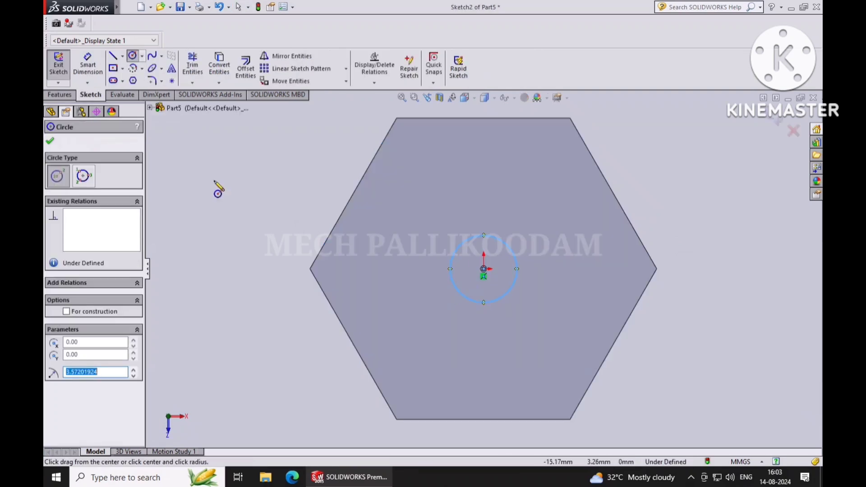
- Dimension the circle's diameter to 16 mm
{"action": "left_click", "coordinate": [84, 71]}
{"action": "left_click", "coordinate": [453, 248]}
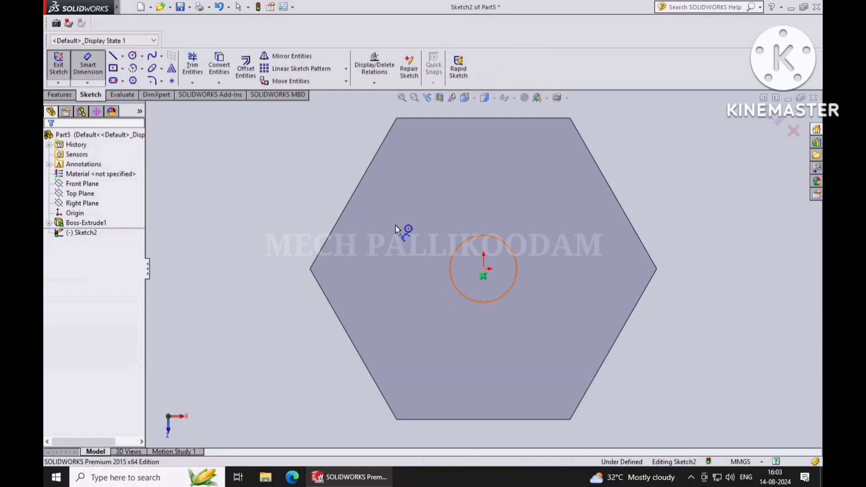
{"action": "left_click", "coordinate": [259, 158]}
{"action": "type", "text": "16"}
{"action": "key", "text": "Return"}
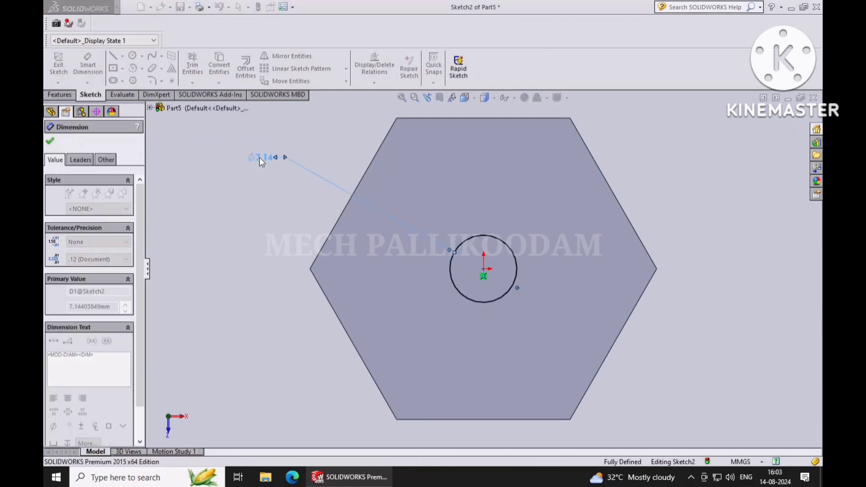
- Cut the 16 mm circle through the whole hexagonal body with an Extruded Cut set to Through All
{"action": "left_click", "coordinate": [60, 94]}
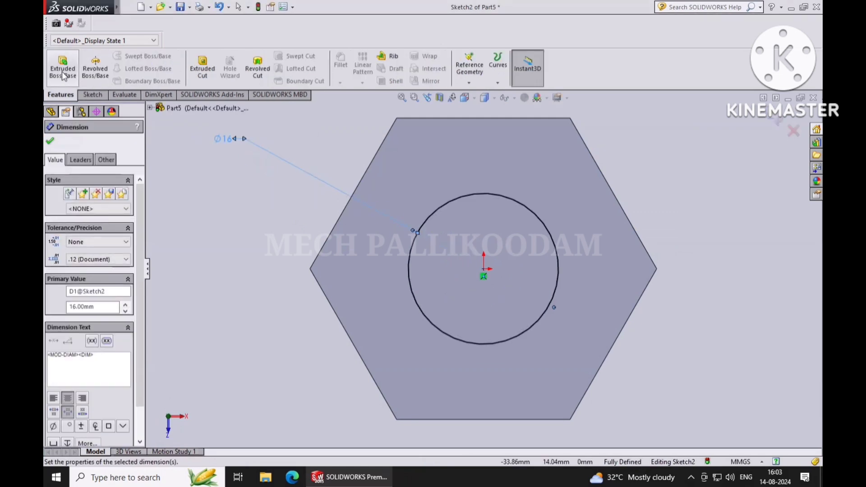
{"action": "left_click", "coordinate": [213, 74]}
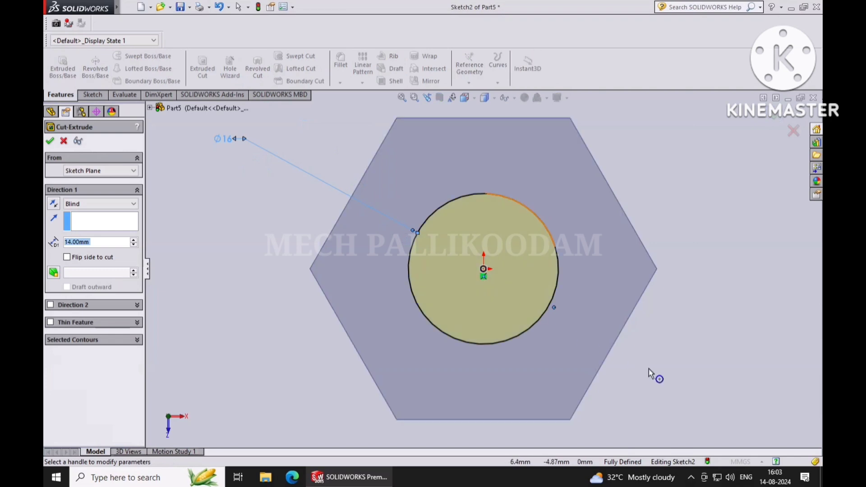
{"action": "left_click", "coordinate": [129, 171]}
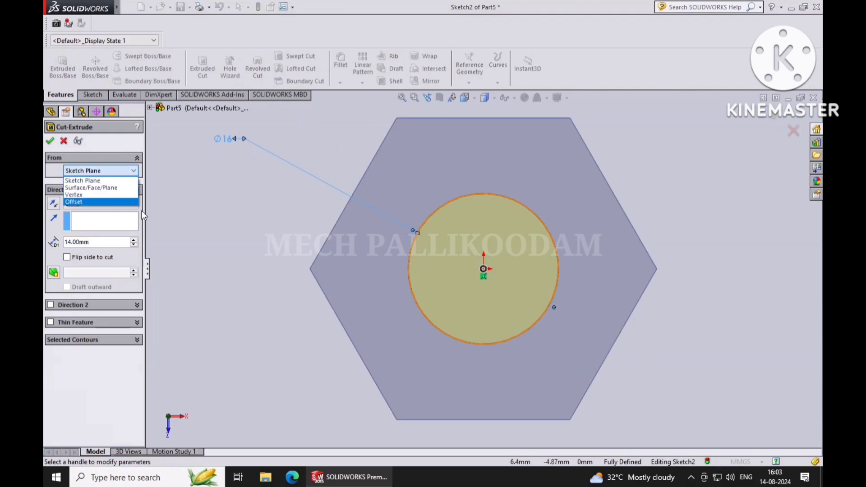
{"action": "left_click", "coordinate": [141, 210]}
{"action": "left_click", "coordinate": [122, 204]}
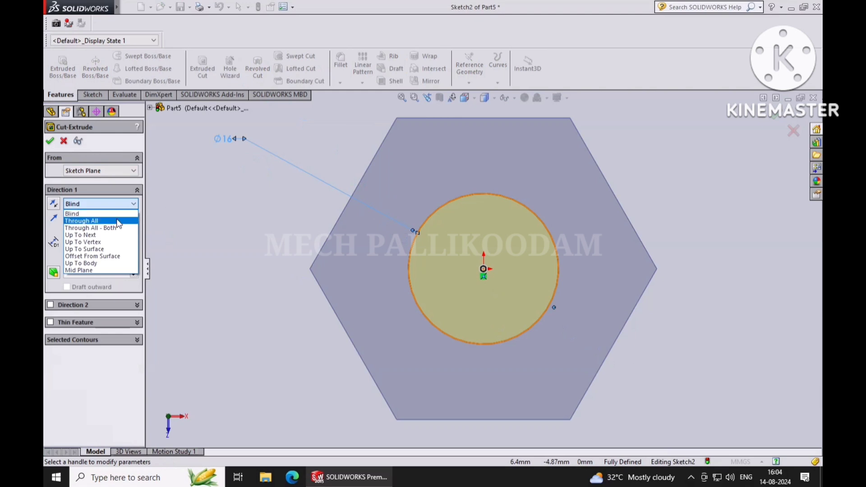
{"action": "left_click", "coordinate": [121, 220]}
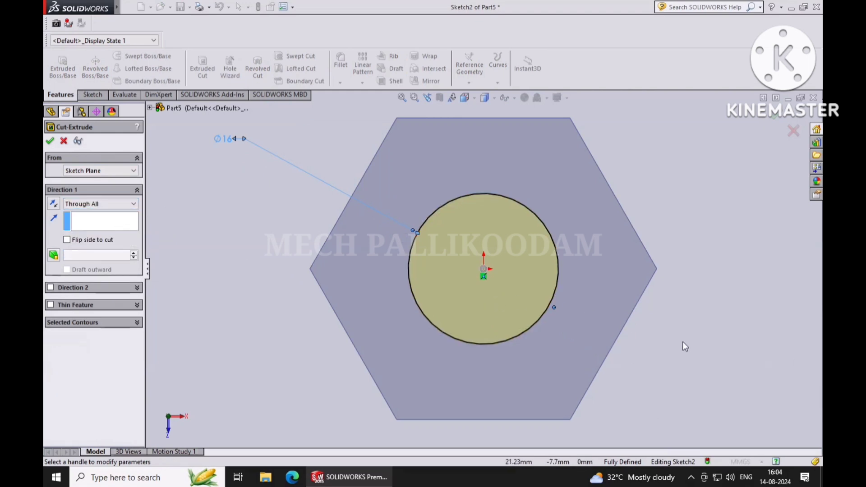
{"action": "middle_click_drag", "start_coordinate": [682, 348], "coordinate": [617, 231]}
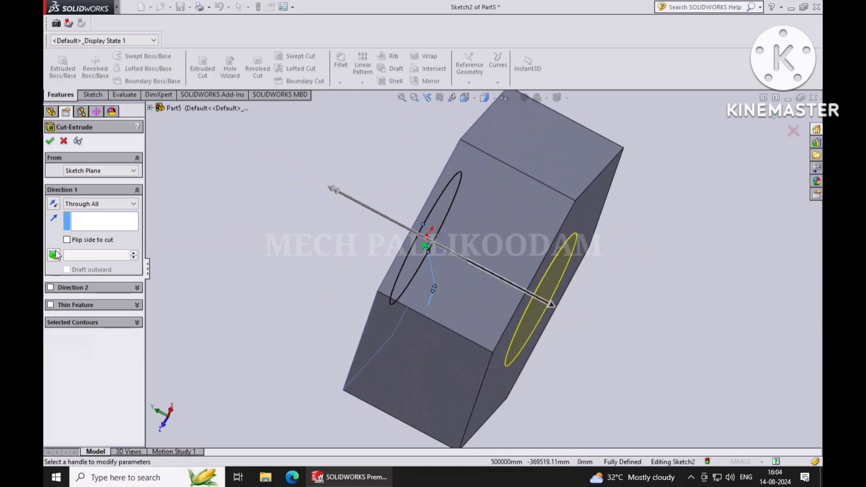
{"action": "left_click", "coordinate": [49, 142]}
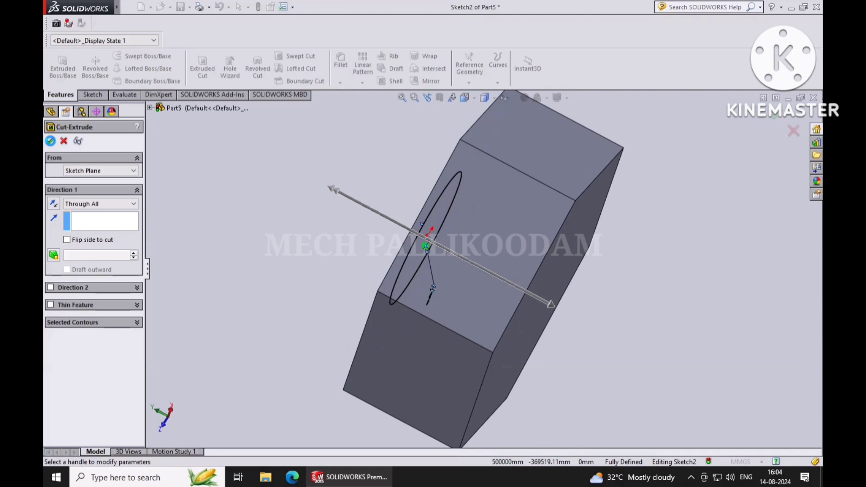
{"action": "left_click", "coordinate": [662, 335]}
{"action": "key", "text": "ctrl+7"}
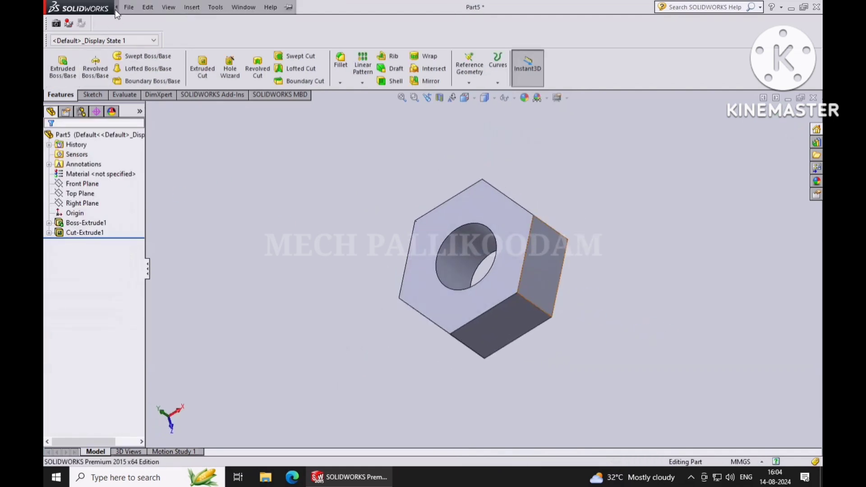
- Save the part as NUT in the MASTER COPY folder
{"action": "left_click", "coordinate": [128, 7]}
{"action": "left_click", "coordinate": [175, 107]}
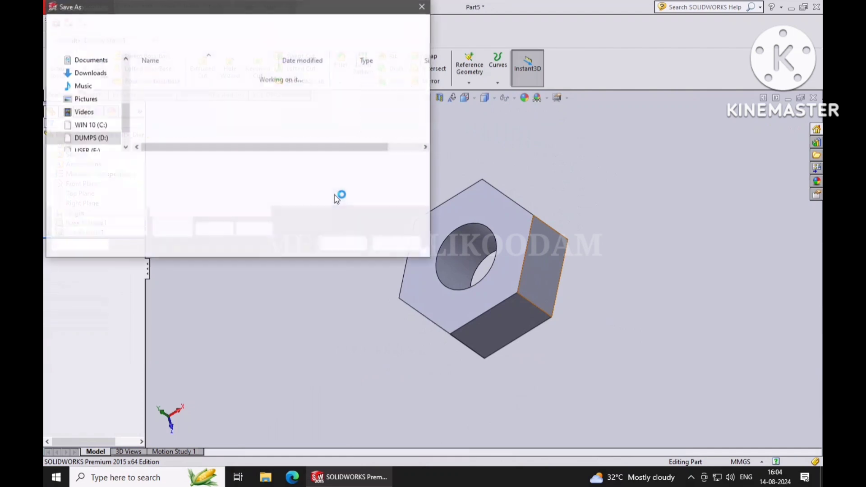
{"action": "key", "text": "BackSpace"}
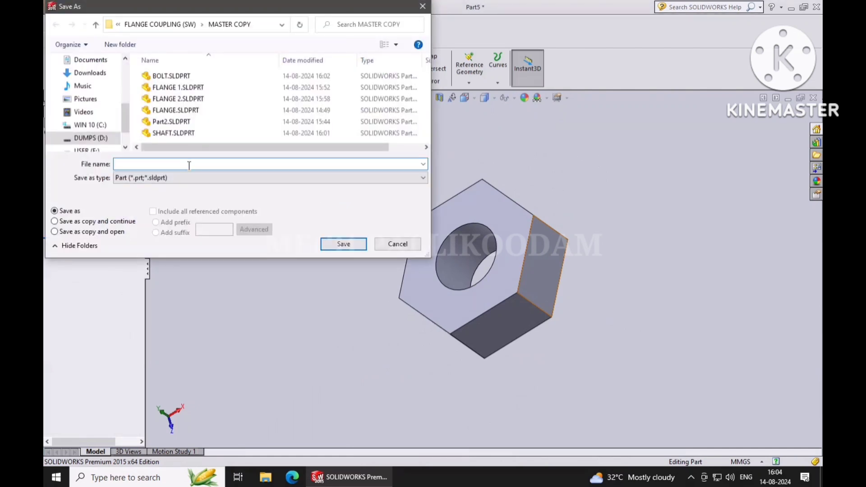
{"action": "left_click", "coordinate": [343, 244]}
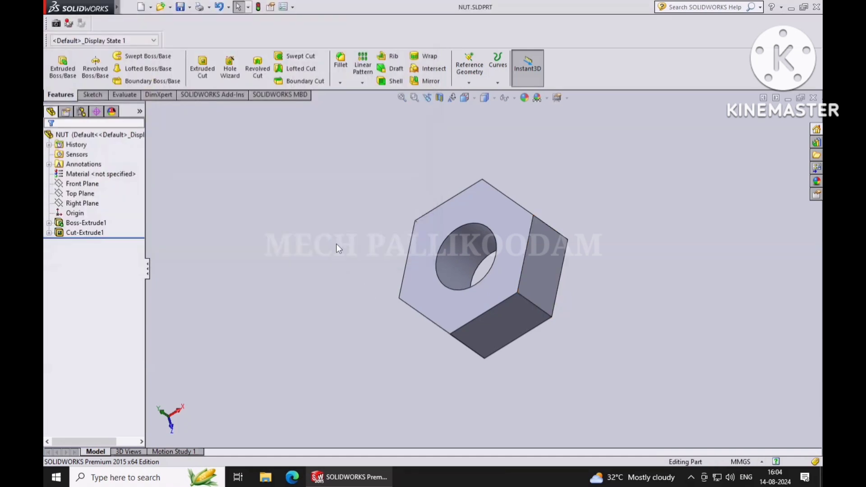
{"action": "left_click", "coordinate": [688, 478]}
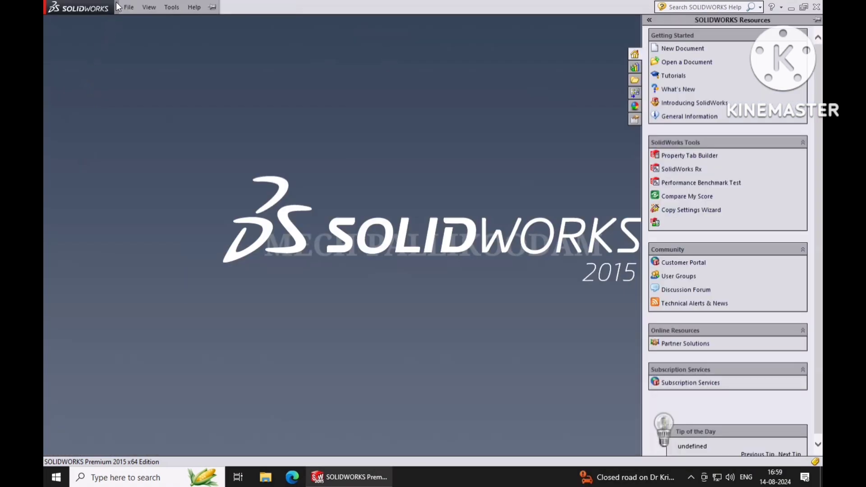
- Create a new part document
{"action": "left_click", "coordinate": [128, 7]}
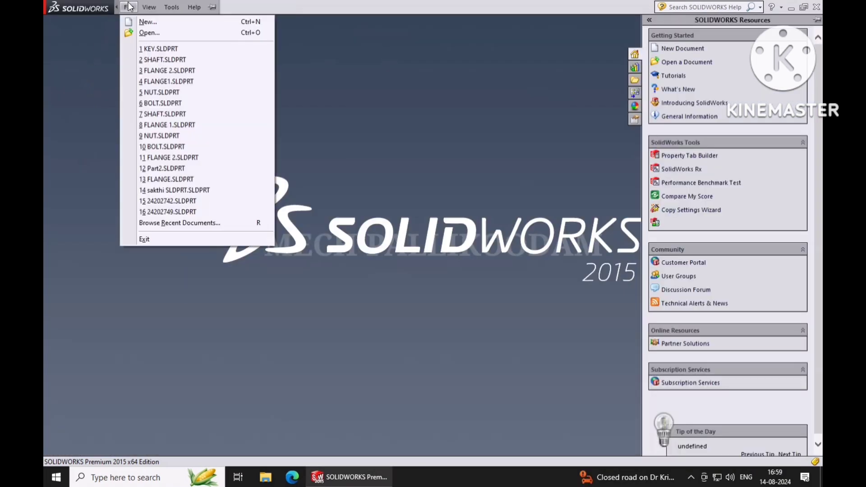
{"action": "left_click", "coordinate": [153, 22]}
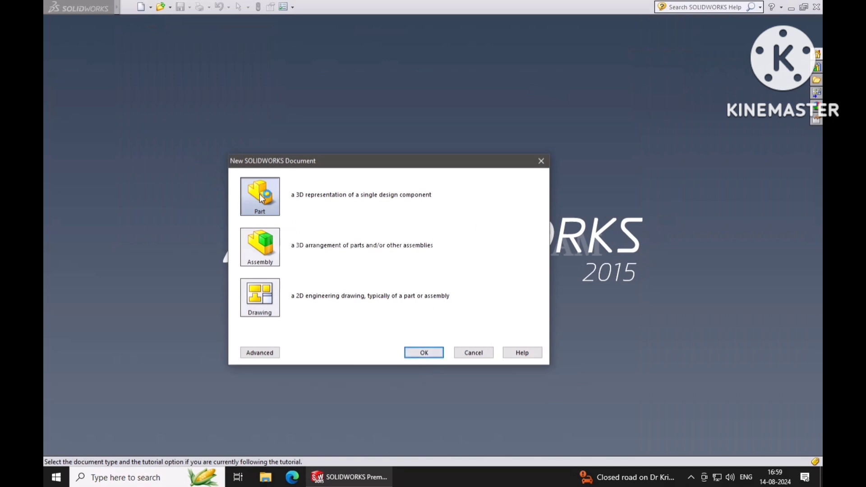
{"action": "left_click", "coordinate": [419, 352]}
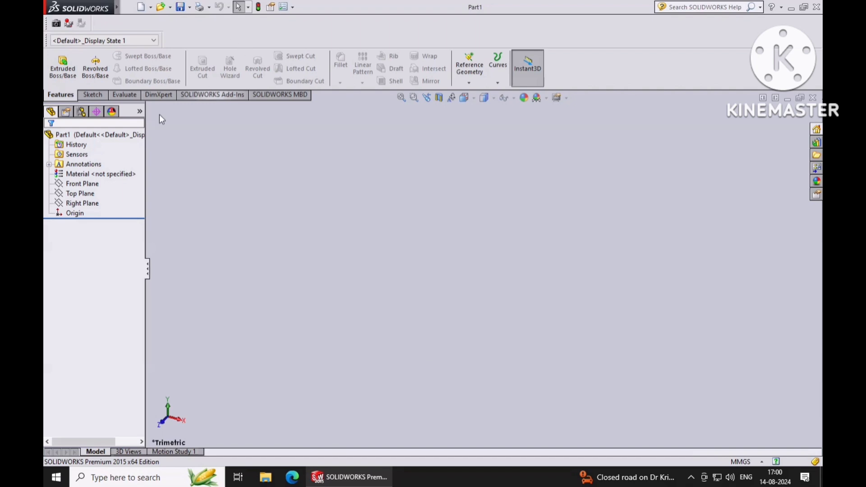
- Start a sketch on the Right Plane, viewed normal to the plane
{"action": "left_click", "coordinate": [82, 204]}
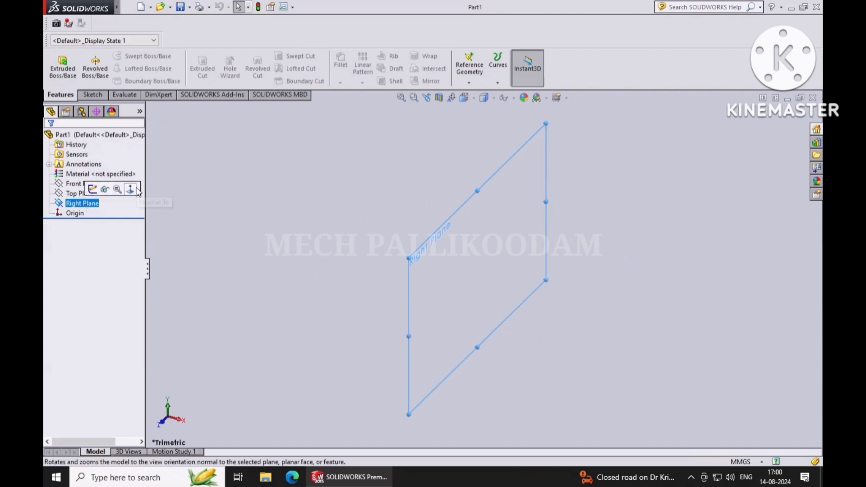
{"action": "left_click", "coordinate": [135, 188]}
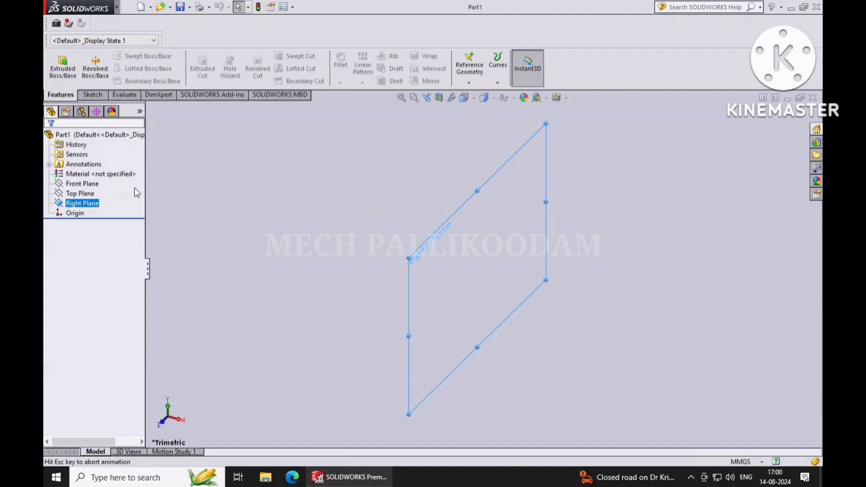
{"action": "left_click", "coordinate": [93, 94]}
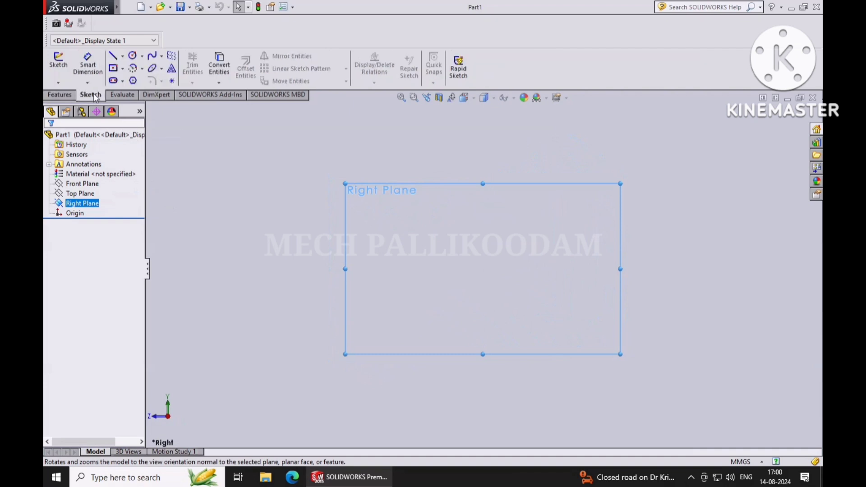
{"action": "left_click", "coordinate": [122, 56]}
{"action": "left_click", "coordinate": [135, 78]}
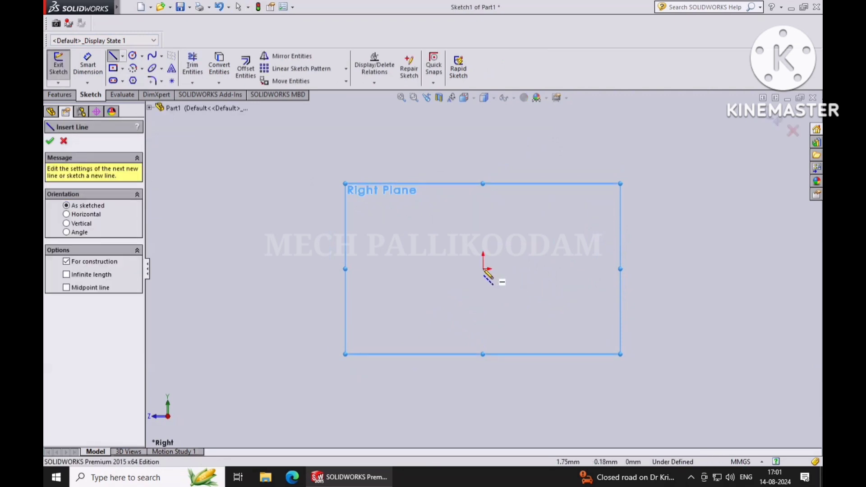
{"action": "left_click", "coordinate": [483, 269]}
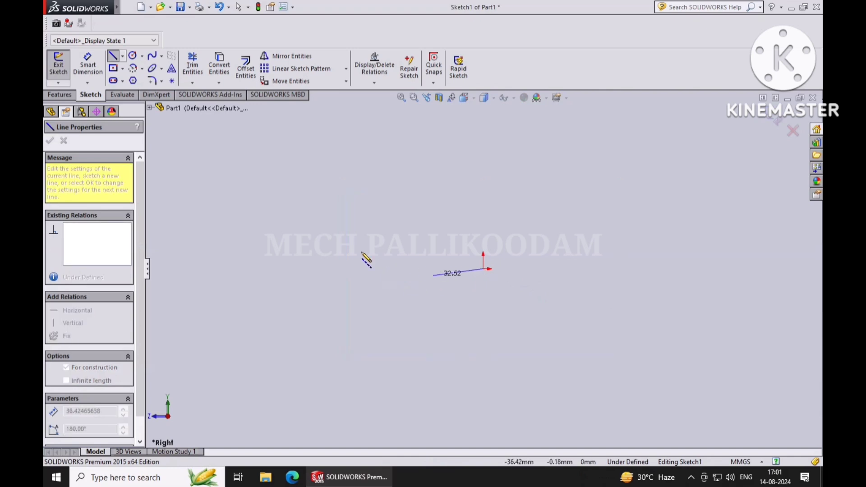
- Sketch a closed four-line profile from the origin: base about 70 mm, far vertical side about 12 mm, sloping upper line, vertical side at the origin about 30 mm
{"action": "left_click", "coordinate": [123, 56]}
{"action": "left_click", "coordinate": [129, 69]}
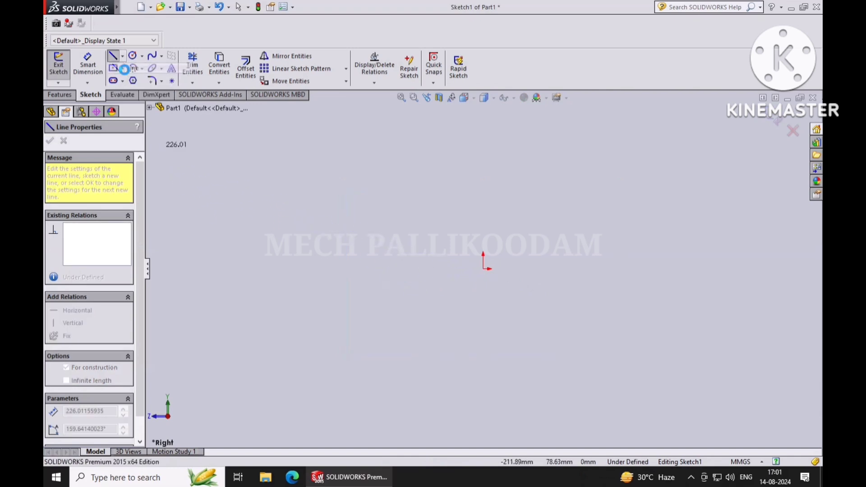
{"action": "left_click", "coordinate": [483, 269]}
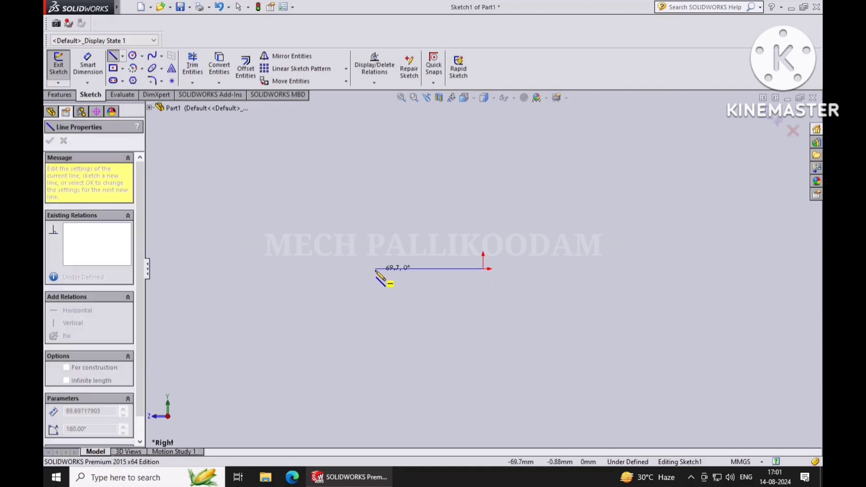
{"action": "left_click", "coordinate": [376, 255]}
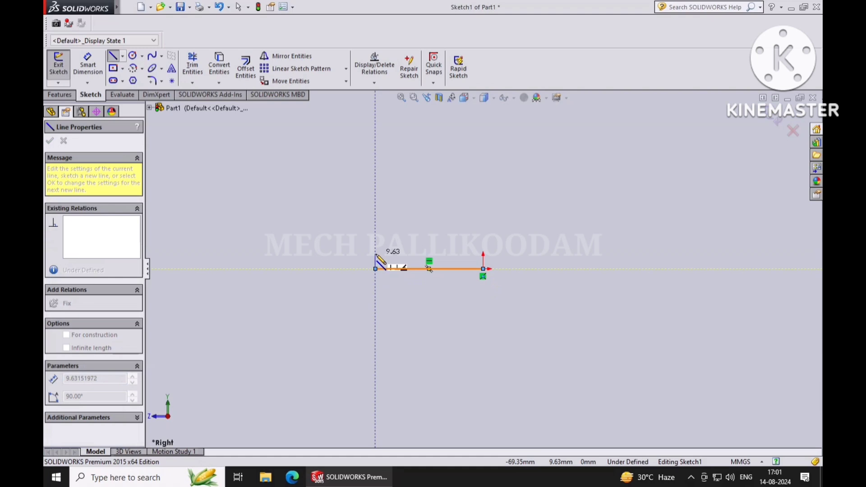
{"action": "left_click", "coordinate": [376, 254]}
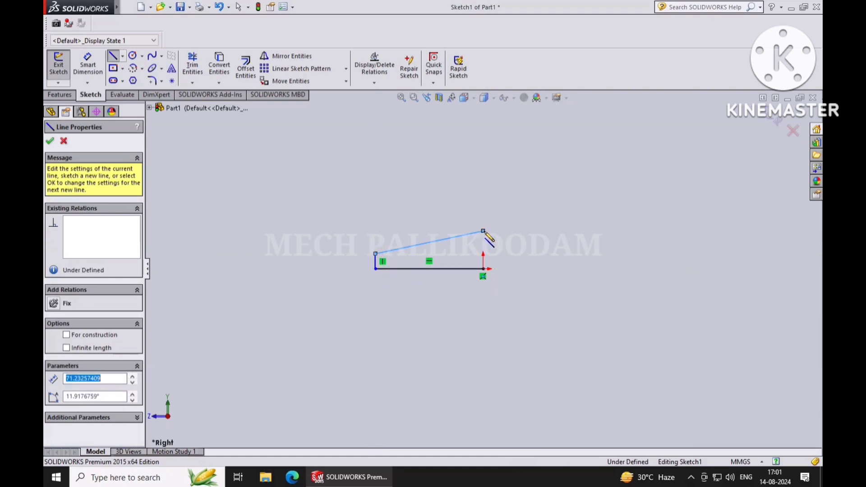
{"action": "left_click", "coordinate": [483, 231]}
{"action": "left_click", "coordinate": [483, 268]}
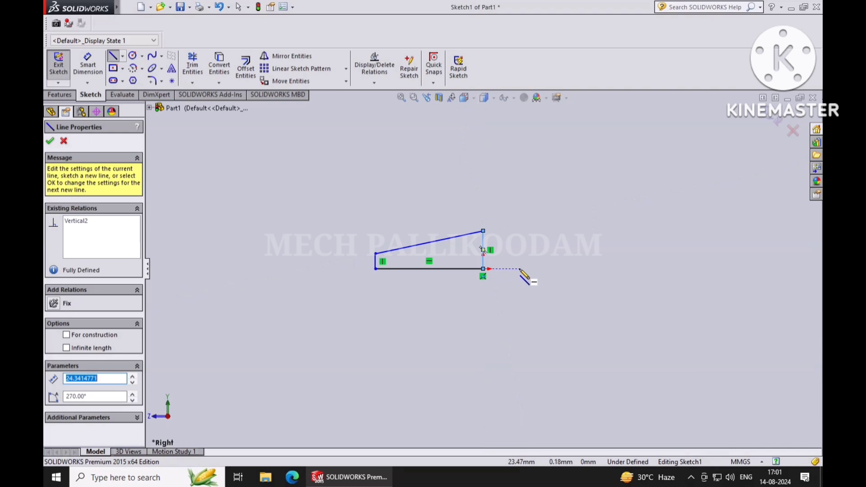
{"action": "key", "text": "Escape"}
{"action": "key", "text": "Escape"}
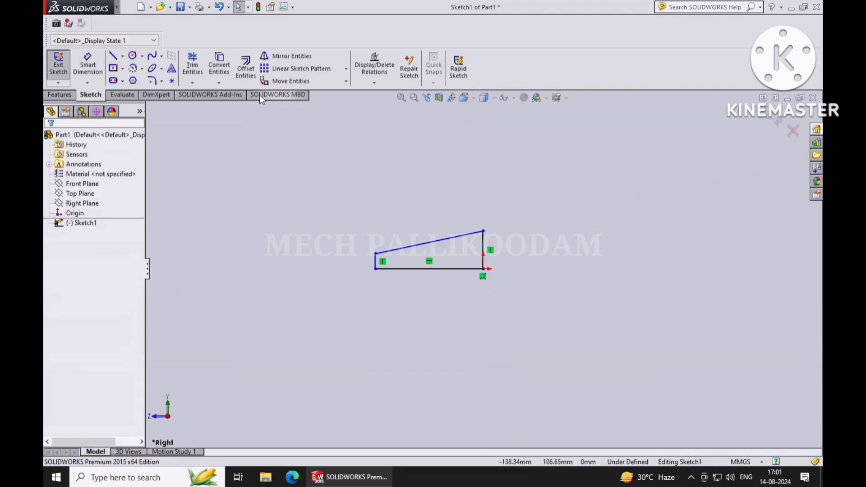
- Dimension the profile's horizontal base line to 85 mm
{"action": "left_click", "coordinate": [81, 79]}
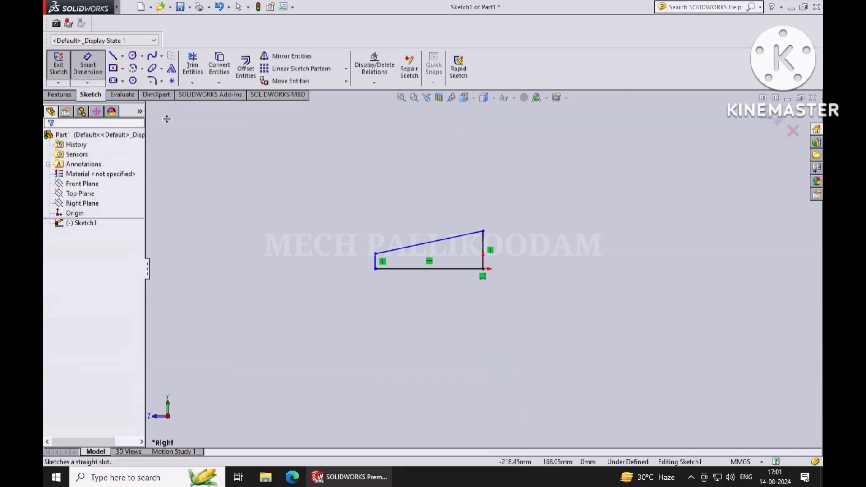
{"action": "left_click", "coordinate": [441, 270]}
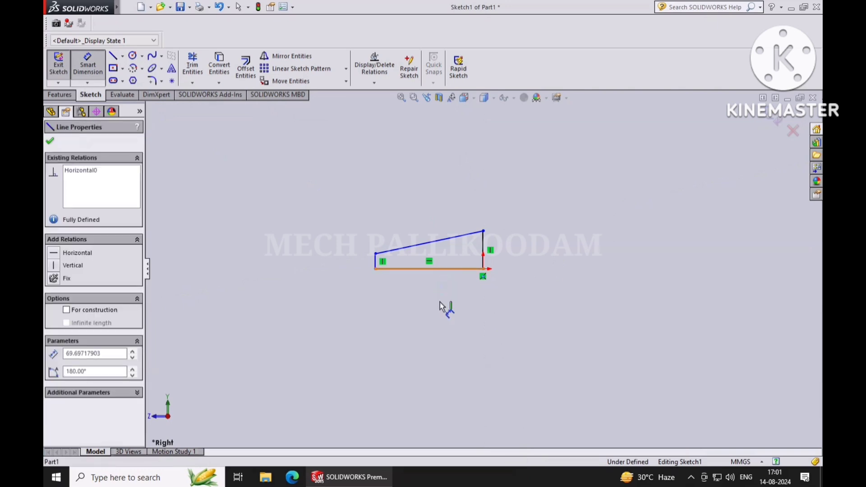
{"action": "left_click", "coordinate": [441, 306]}
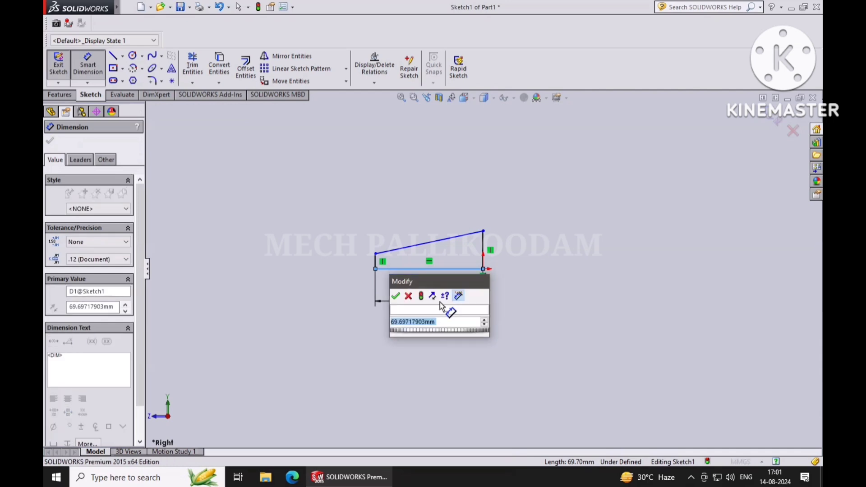
{"action": "type", "text": "85"}
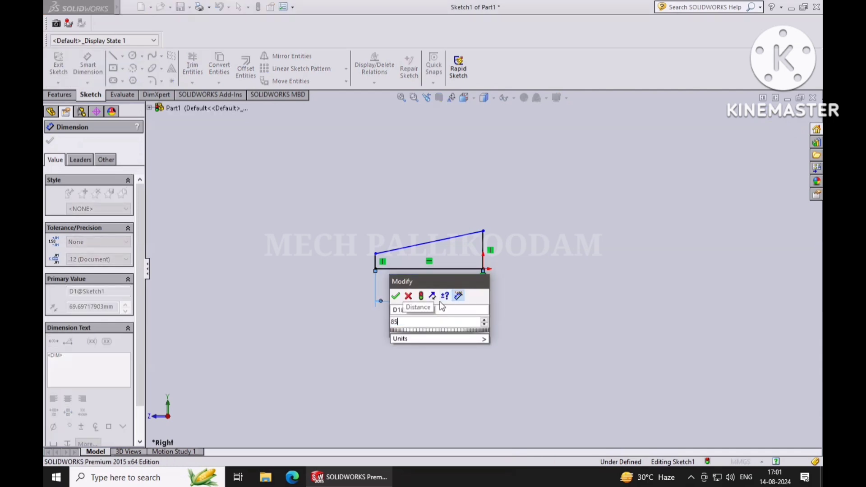
{"action": "key", "text": "Return"}
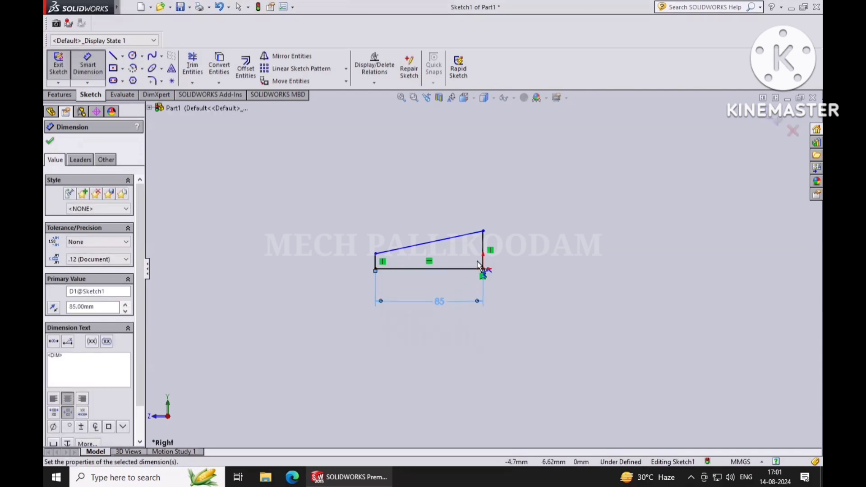
- Dimension the vertical side at the origin to 10 mm
{"action": "left_click", "coordinate": [484, 248]}
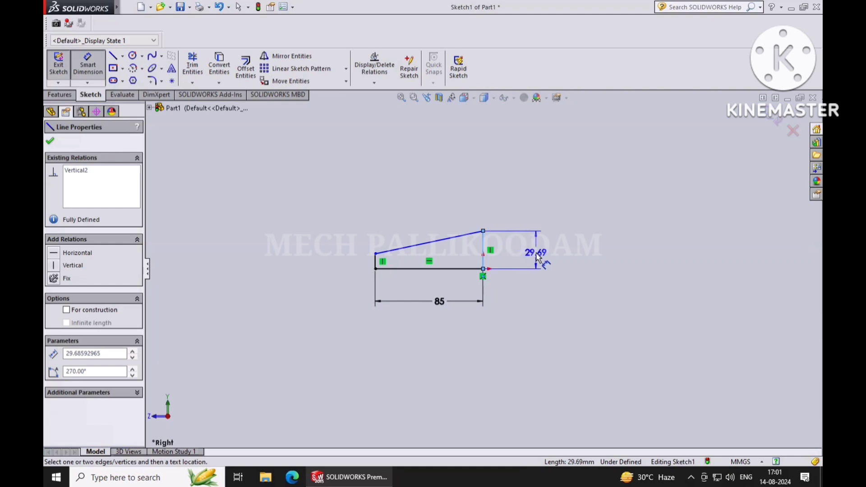
{"action": "left_click", "coordinate": [540, 258]}
{"action": "type", "text": "30"}
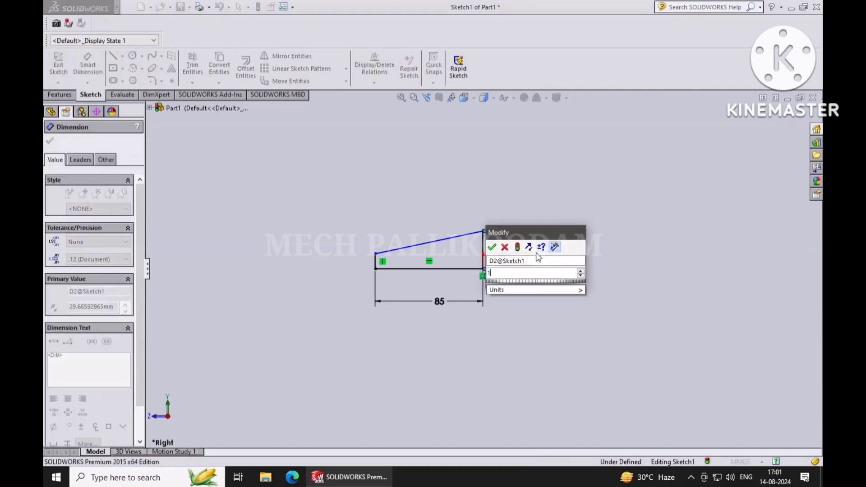
{"action": "key", "text": "Return"}
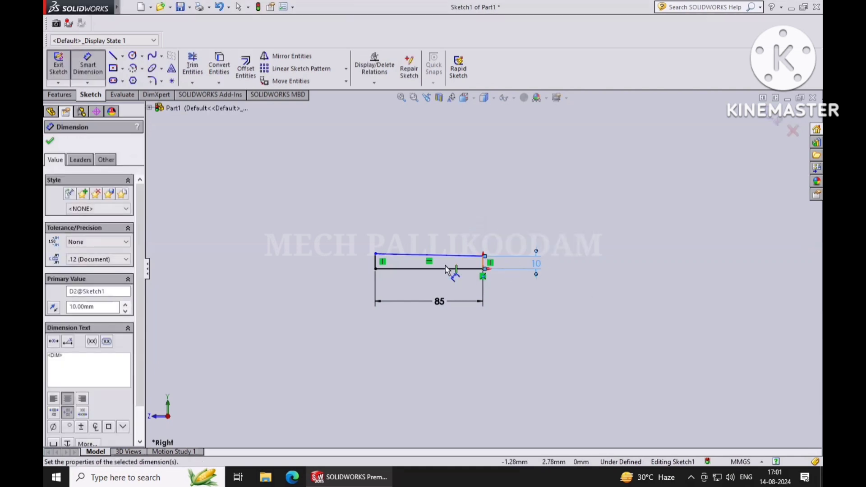
- Dimension the vertical side farthest from the origin to 9.15 mm and finish dimensioning
{"action": "left_click", "coordinate": [374, 265]}
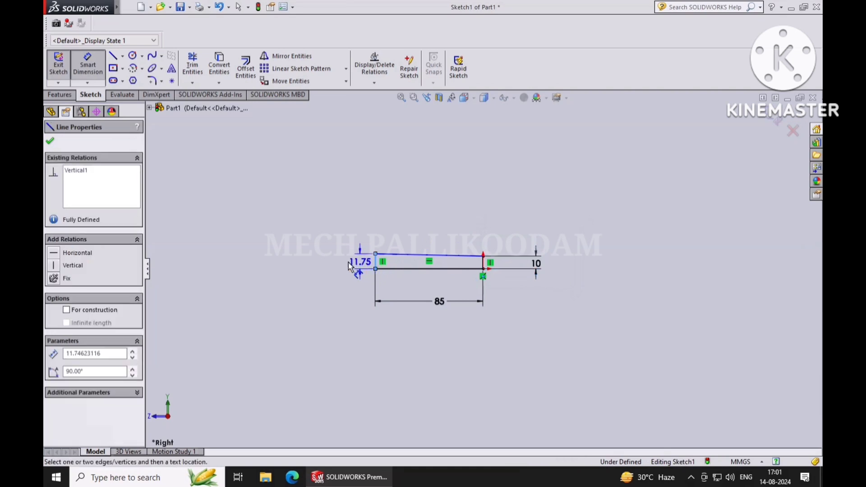
{"action": "left_click", "coordinate": [343, 267]}
{"action": "type", "text": "9.15"}
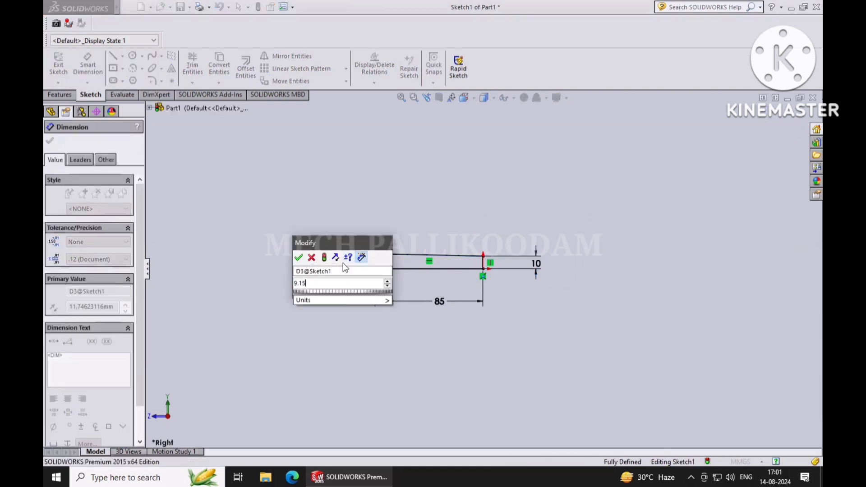
{"action": "key", "text": "Return"}
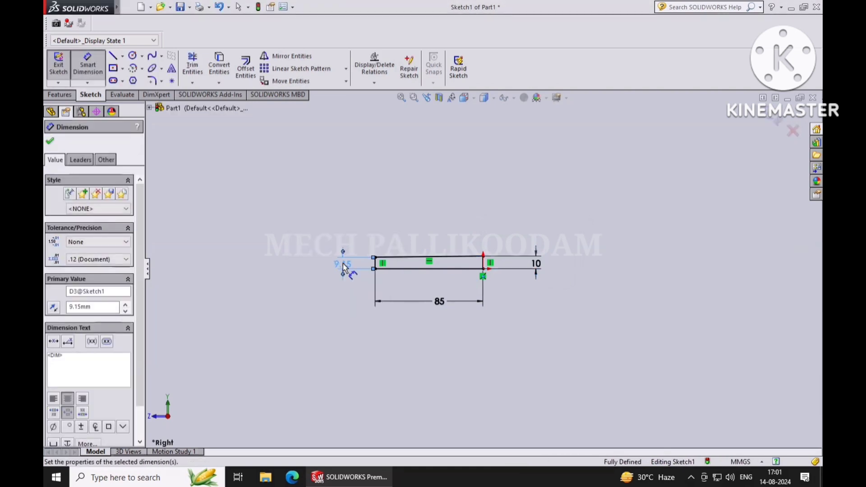
{"action": "left_click", "coordinate": [50, 141]}
{"action": "left_click", "coordinate": [82, 78]}
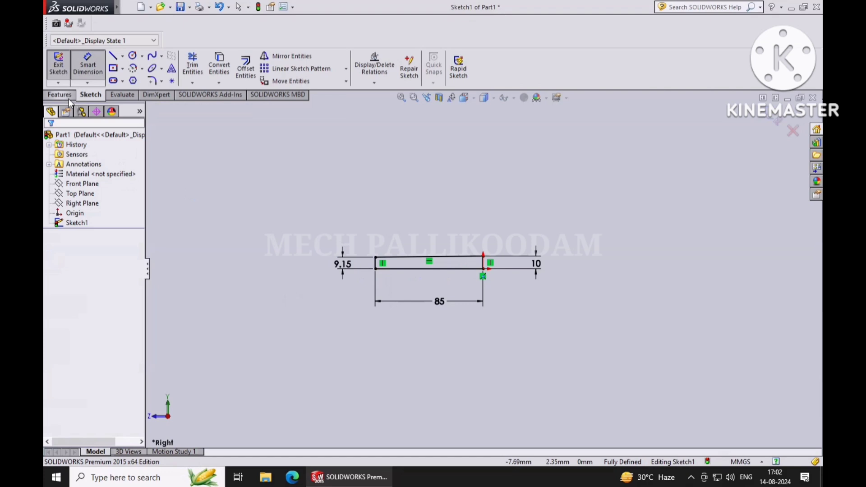
- Extrude the tapered profile as a boss with the Mid Plane end condition and a depth of 16 mm
{"action": "left_click", "coordinate": [60, 95]}
{"action": "left_click", "coordinate": [68, 79]}
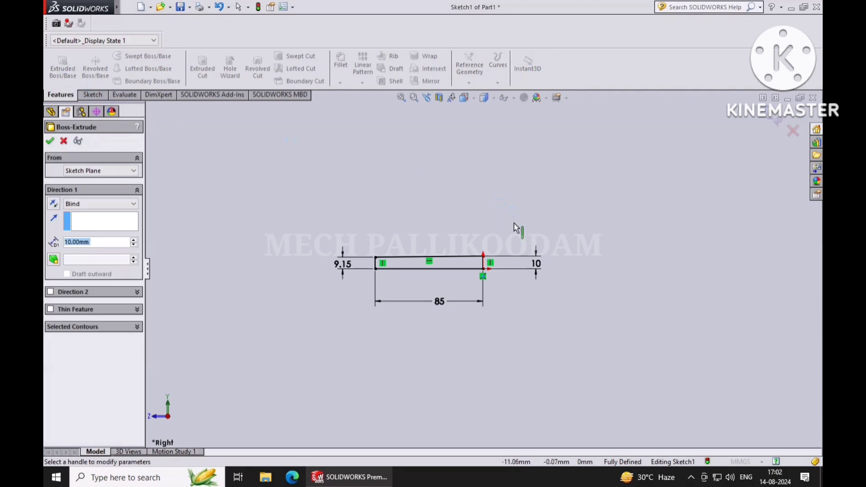
{"action": "scroll", "coordinate": [511, 248], "scroll_direction": "up", "scroll_amount": 2}
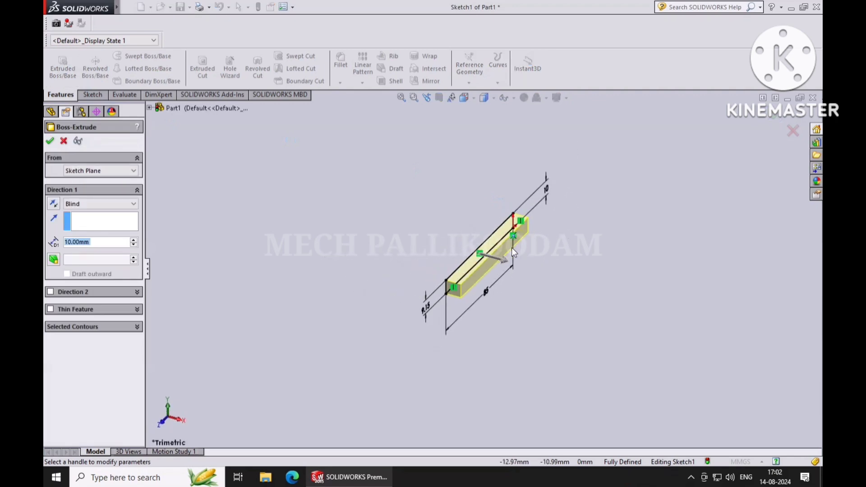
{"action": "left_click", "coordinate": [119, 206]}
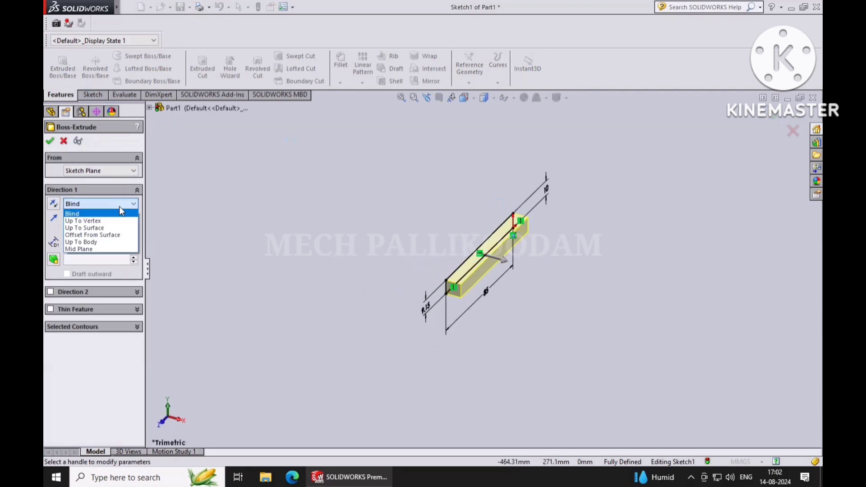
{"action": "left_click", "coordinate": [79, 249]}
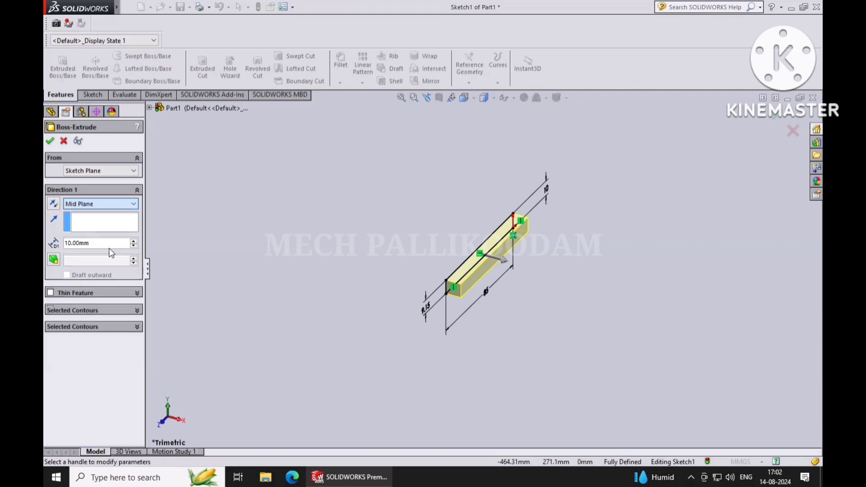
{"action": "middle_click_drag", "start_coordinate": [369, 210], "coordinate": [265, 214]}
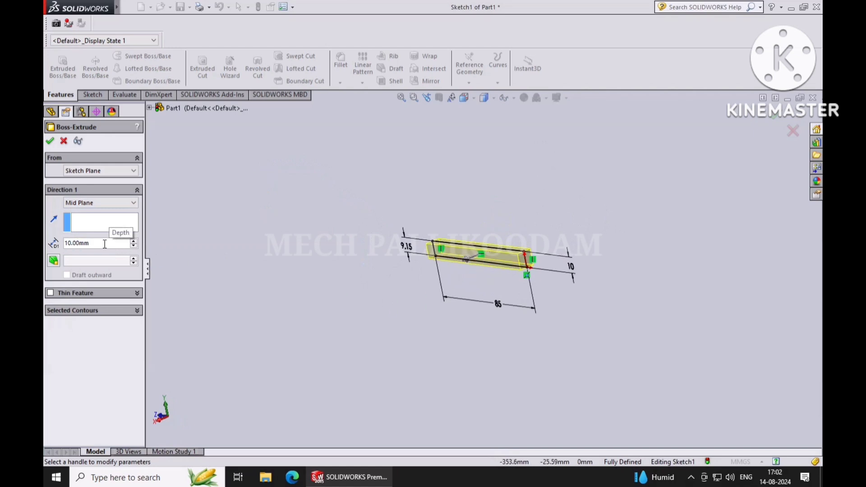
{"action": "key", "text": "BackSpace"}
{"action": "key", "text": "BackSpace"}
{"action": "key", "text": "BackSpace"}
{"action": "key", "text": "BackSpace"}
{"action": "key", "text": "BackSpace"}
{"action": "key", "text": "BackSpace"}
{"action": "type", "text": "16"}
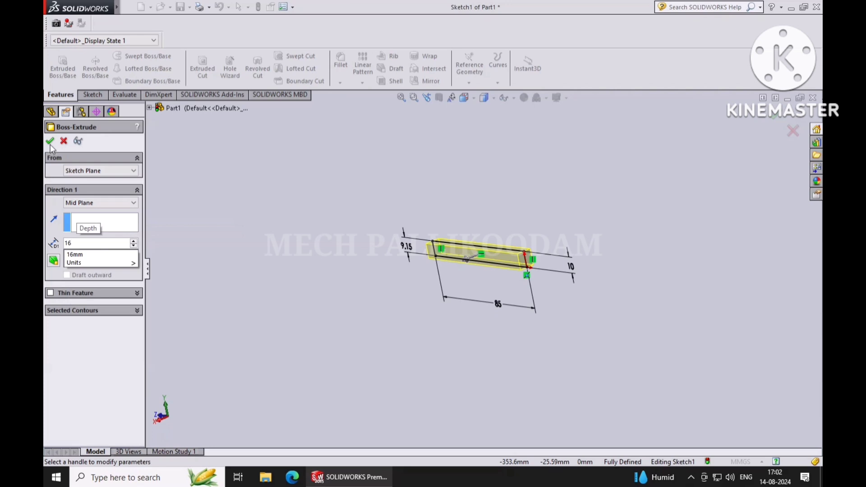
{"action": "key", "text": "Return"}
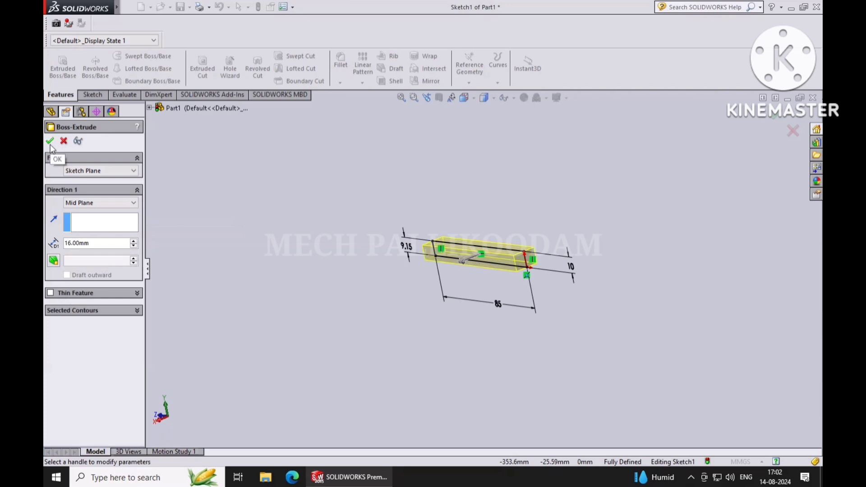
{"action": "left_click", "coordinate": [50, 144]}
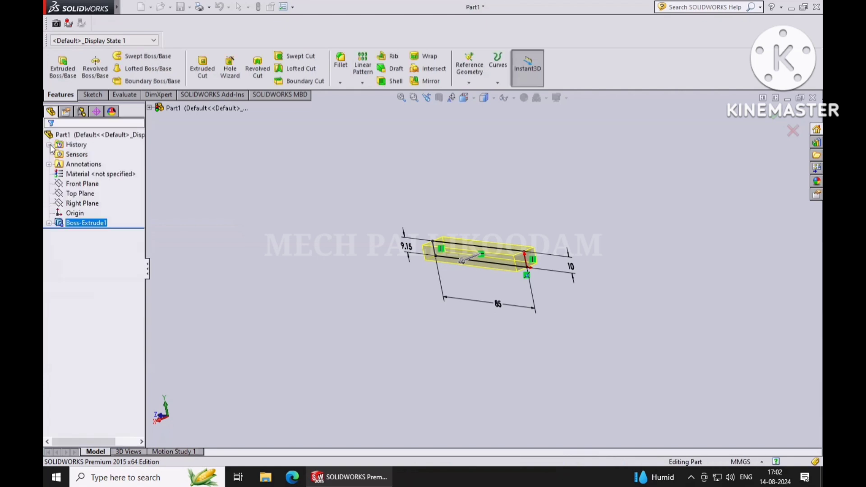
- Save the part as key in the FANGLE COUPLING folder, replacing the existing KEY.SLDPRT
{"action": "left_click", "coordinate": [128, 7]}
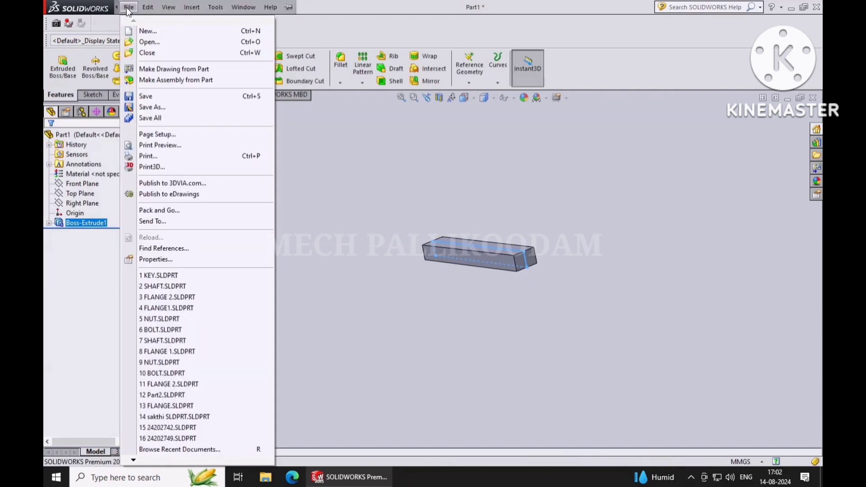
{"action": "left_click", "coordinate": [165, 110]}
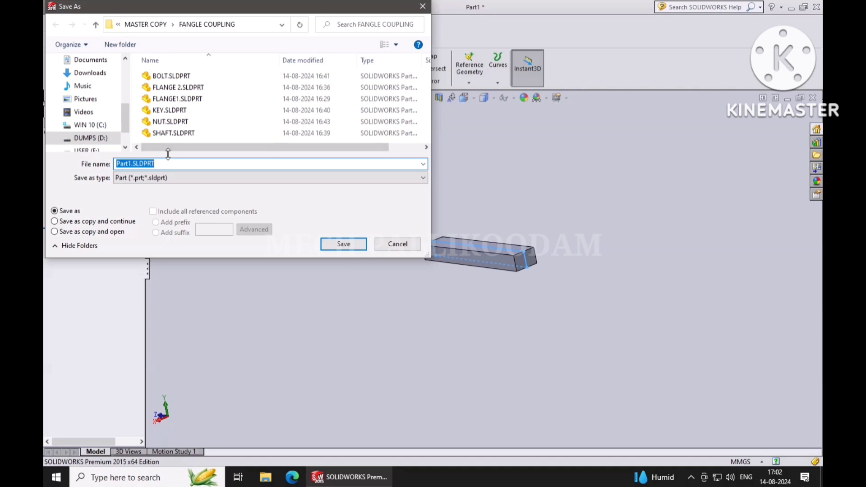
{"action": "type", "text": "key"}
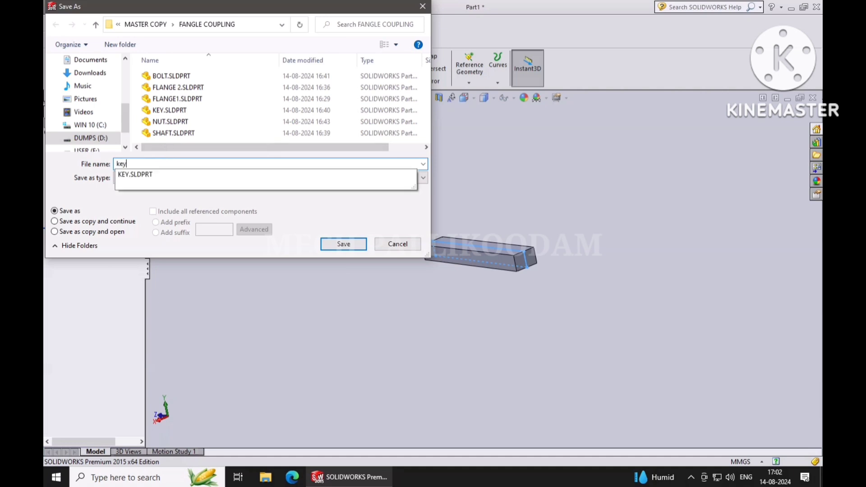
{"action": "left_click", "coordinate": [327, 243]}
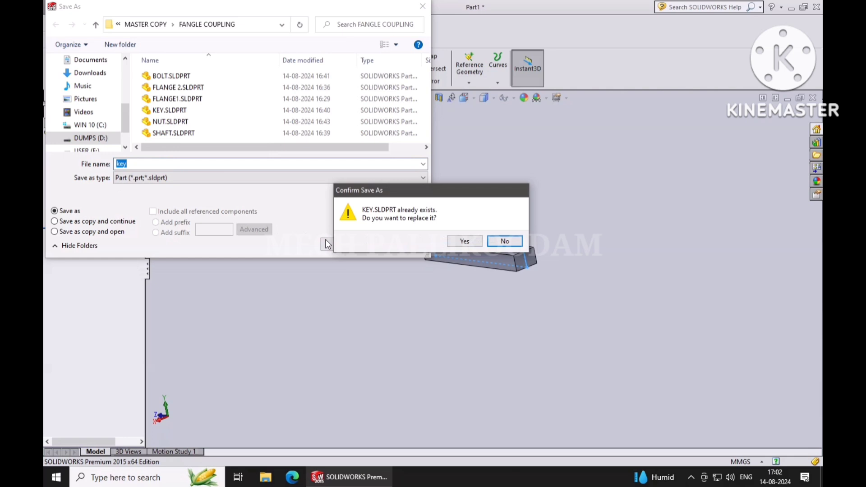
{"action": "left_click", "coordinate": [451, 240]}
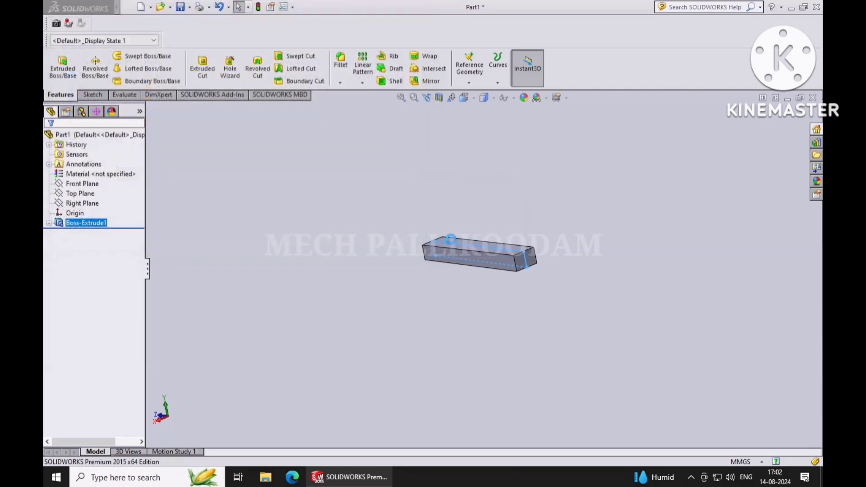